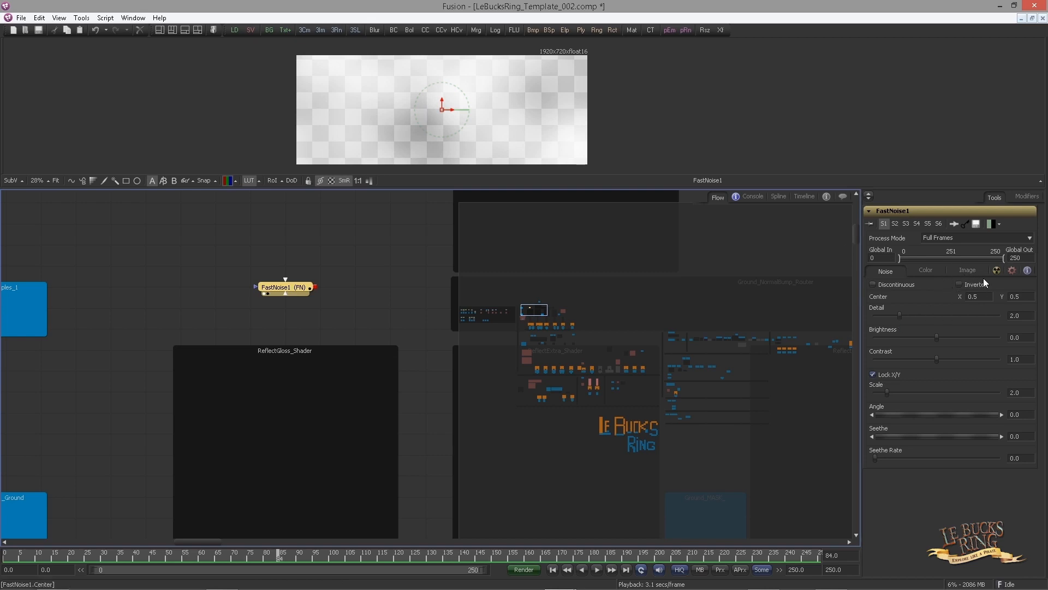
# Set the FastNoise1 image width to 3008 and height to 2000
pyautogui.click(969, 272)
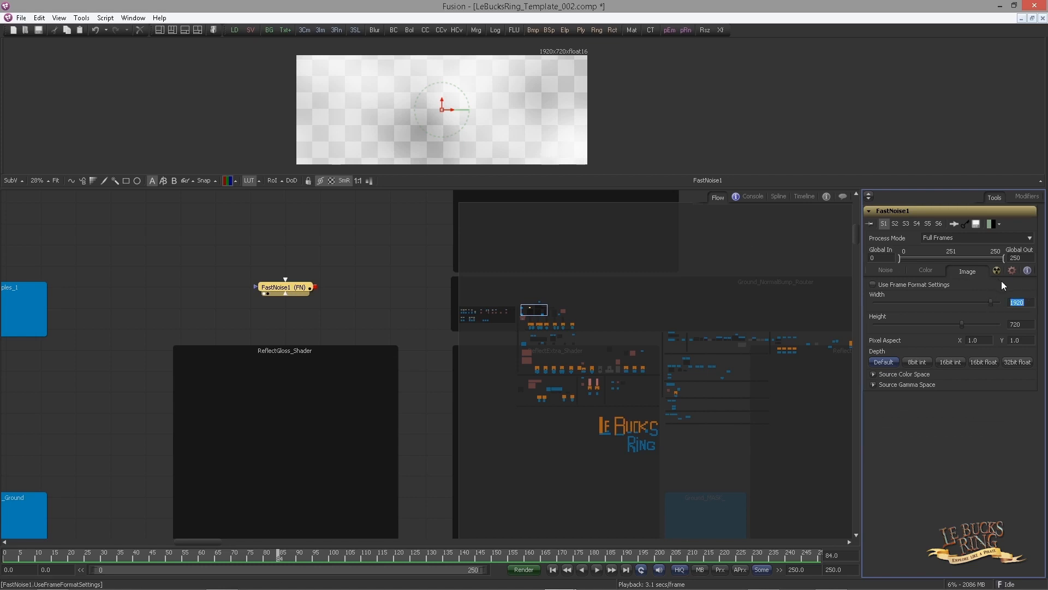
pyautogui.write('3008')
pyautogui.press('Tab')
pyautogui.write('2000')
pyautogui.press('Tab')
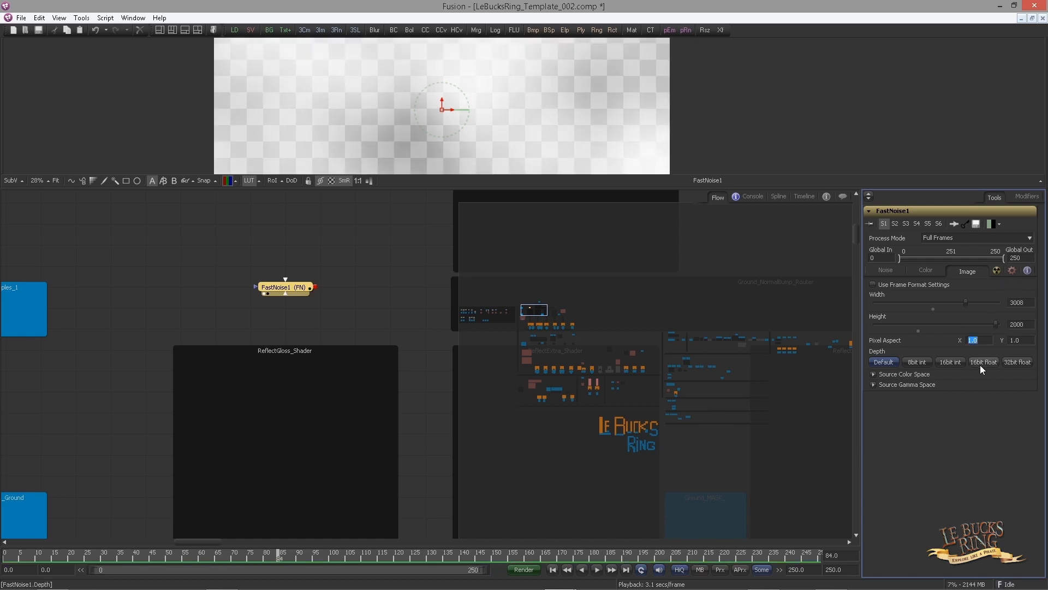
# Enable Discontinuous noise and set Detail to 6
pyautogui.click(903, 270)
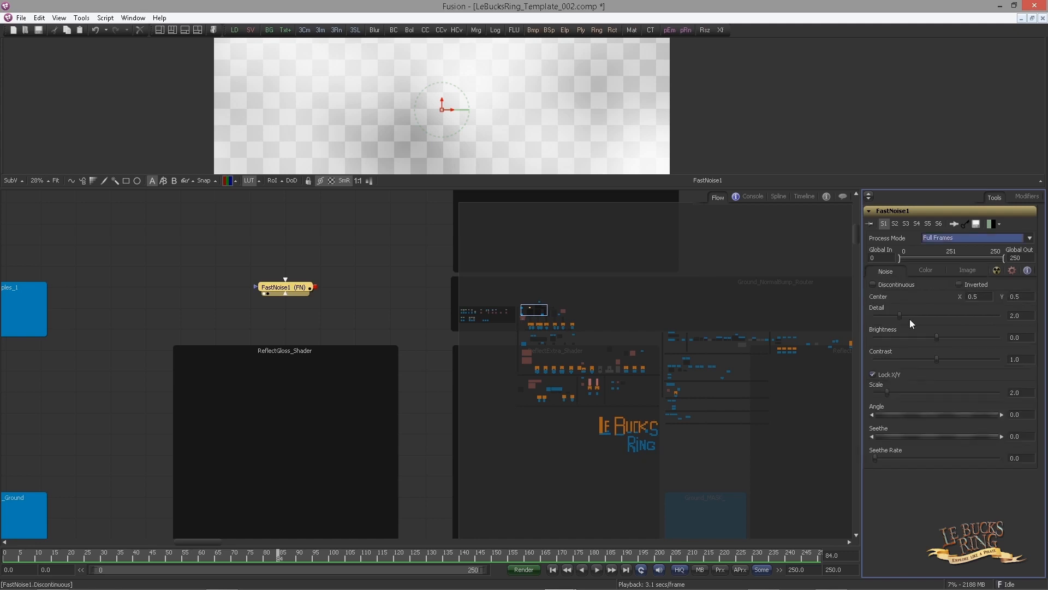
pyautogui.click(873, 284)
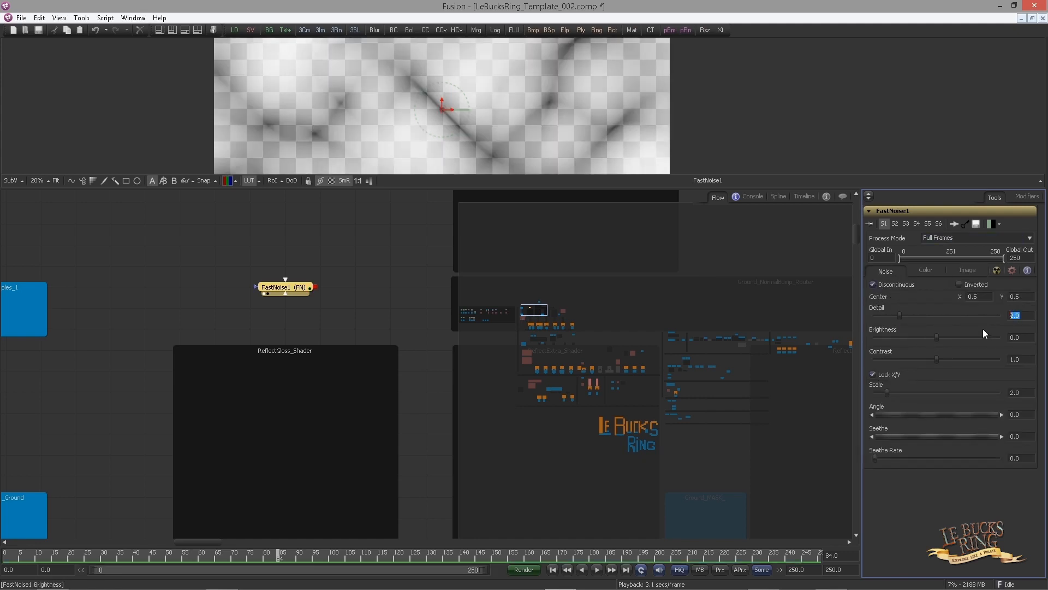
pyautogui.write('6')
pyautogui.press('Tab')
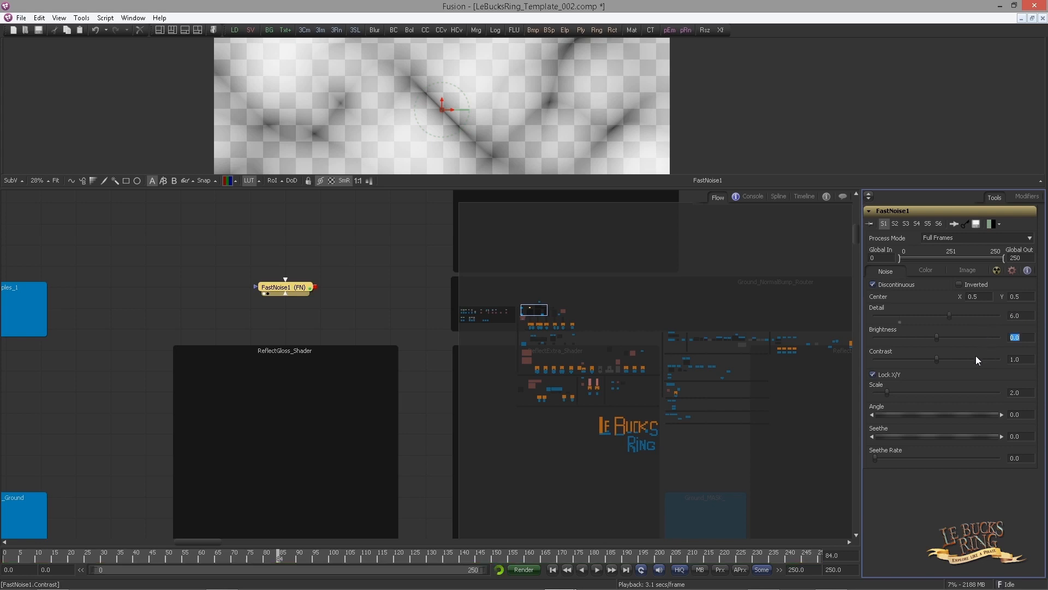
# Set the noise Scale to 80
pyautogui.doubleClick(1017, 393)
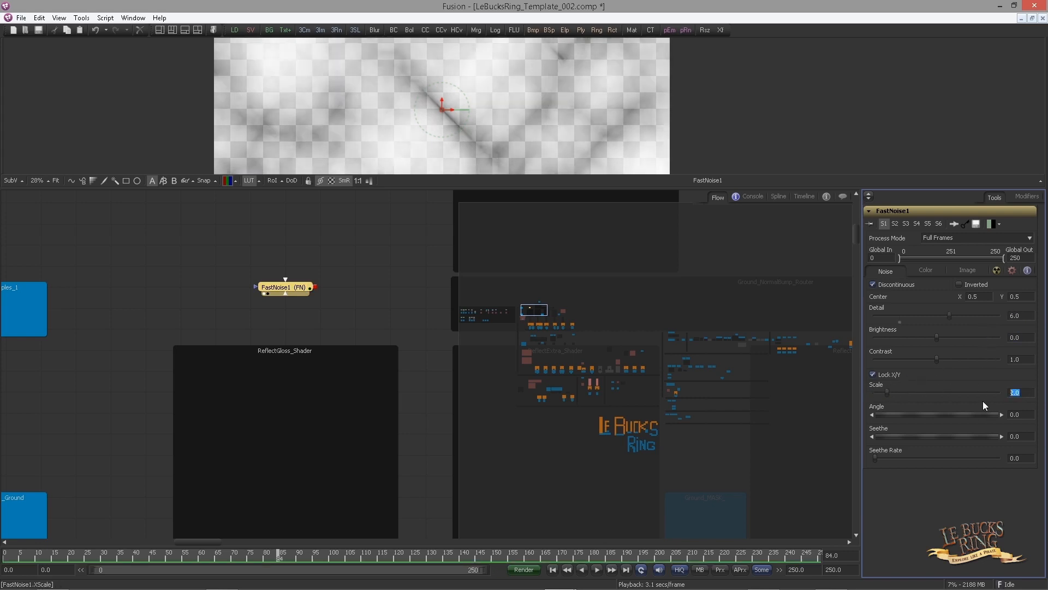
pyautogui.write('80')
pyautogui.press('Tab')
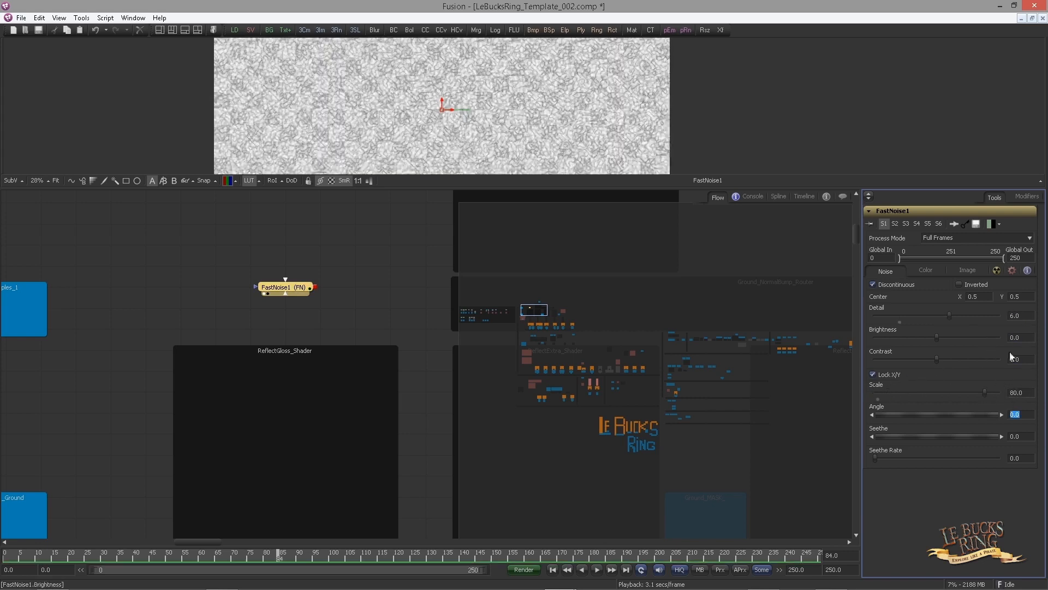
# Set Seethe to 0.6923 and Seethe Rate to 0.2047
pyautogui.scroll(3, 453, 142)
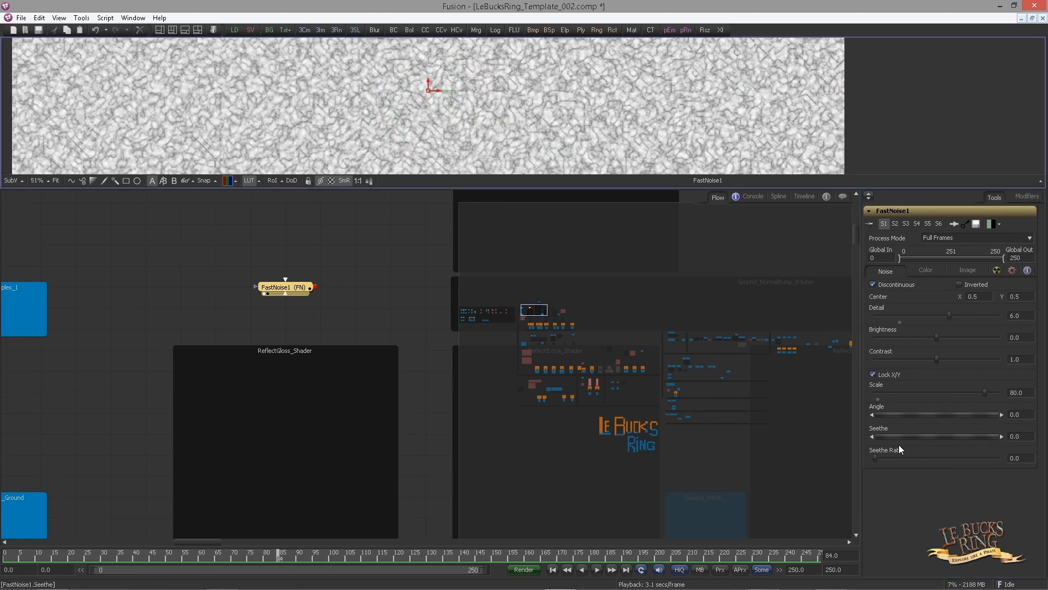
pyautogui.doubleClick(1022, 437)
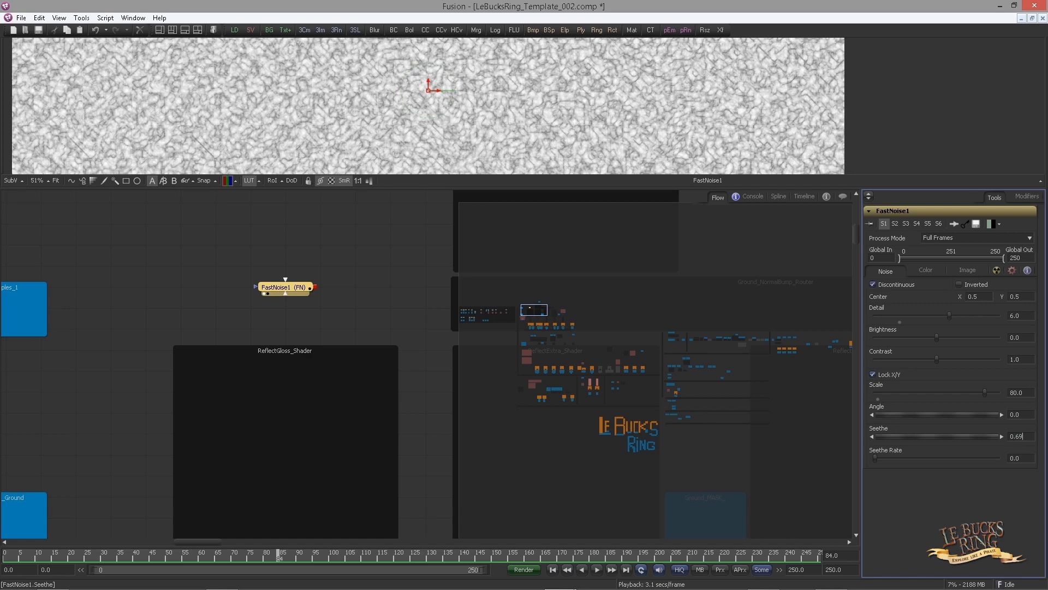
pyautogui.write('0.6923')
pyautogui.press('Tab')
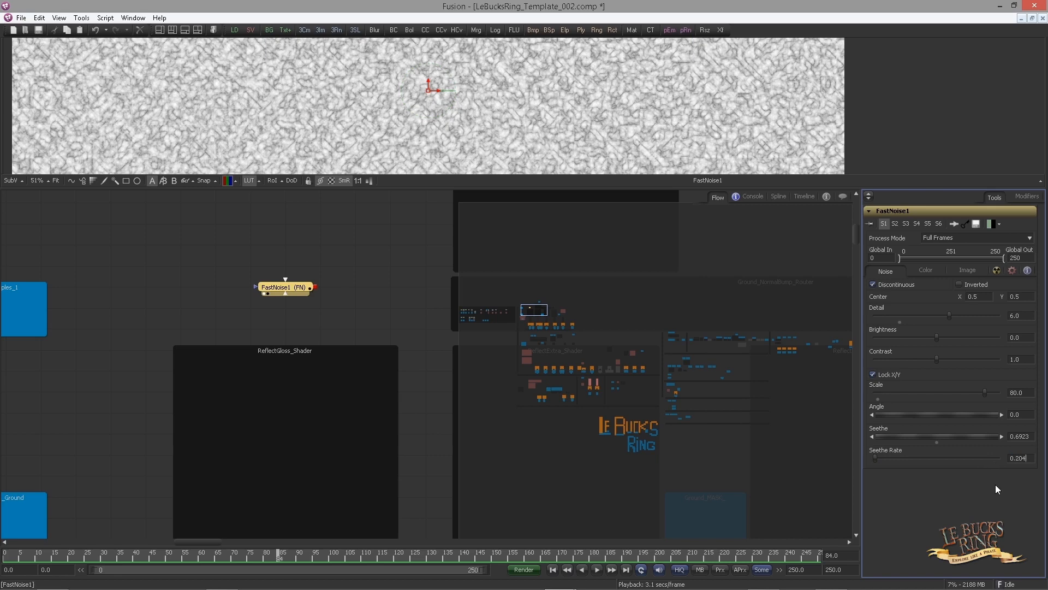
pyautogui.write('0.2047')
pyautogui.press('Tab')
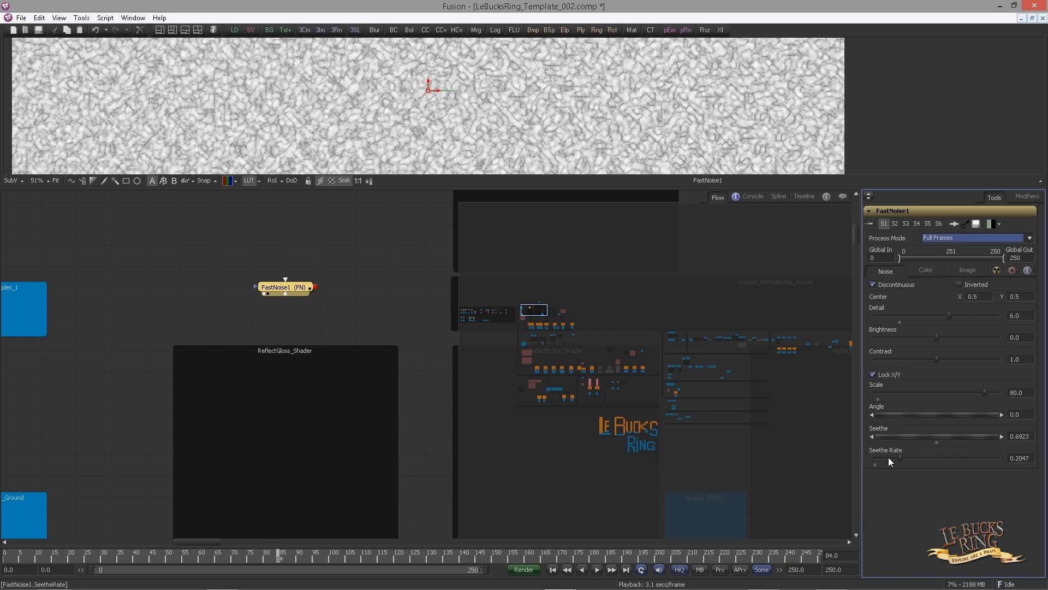
# Play back the timeline to preview the animated noise, then return to the start
pyautogui.click(596, 570)
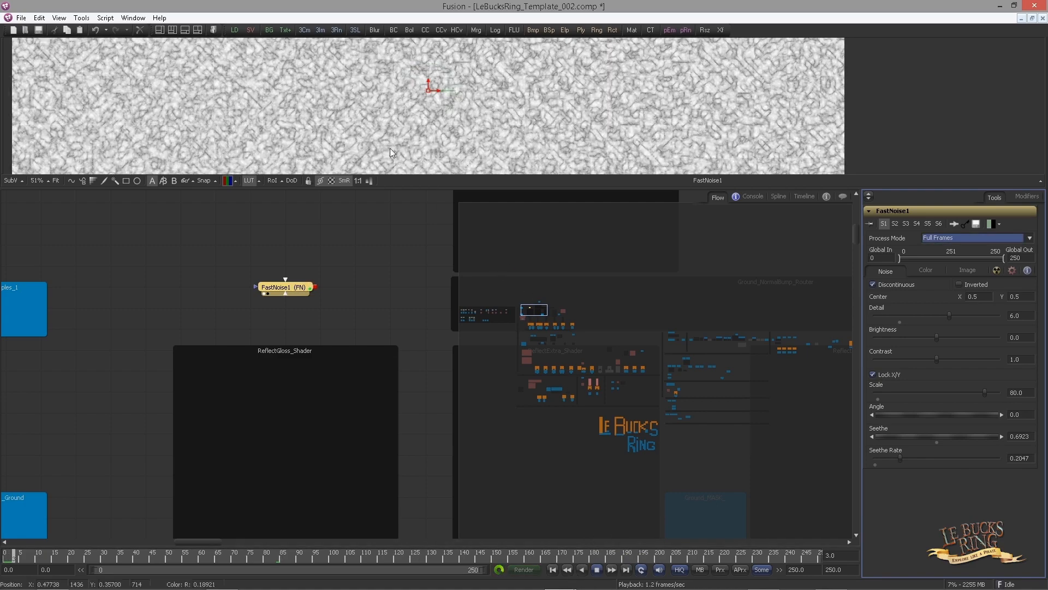
pyautogui.scroll(3, 390, 146)
pyautogui.scroll(3, 519, 165)
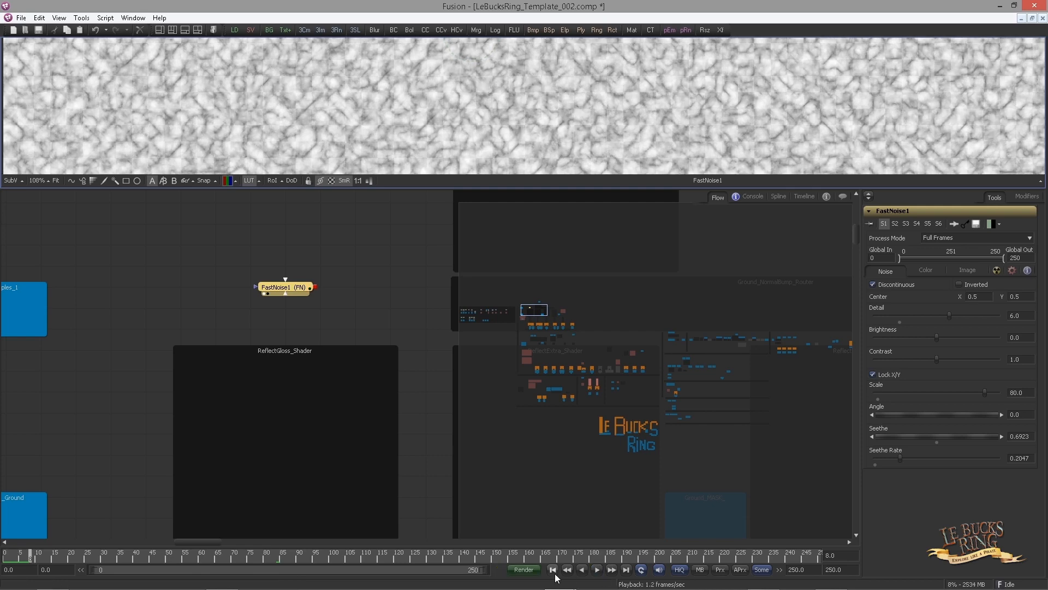
pyautogui.click(554, 572)
# Move the FastNoise1 node into the ReflectGloss_Shader backdrop
pyautogui.moveTo(375, 321); pyautogui.dragTo(417, 270)
pyautogui.scroll(2, 403, 320)
pyautogui.scroll(-1, 437, 299)
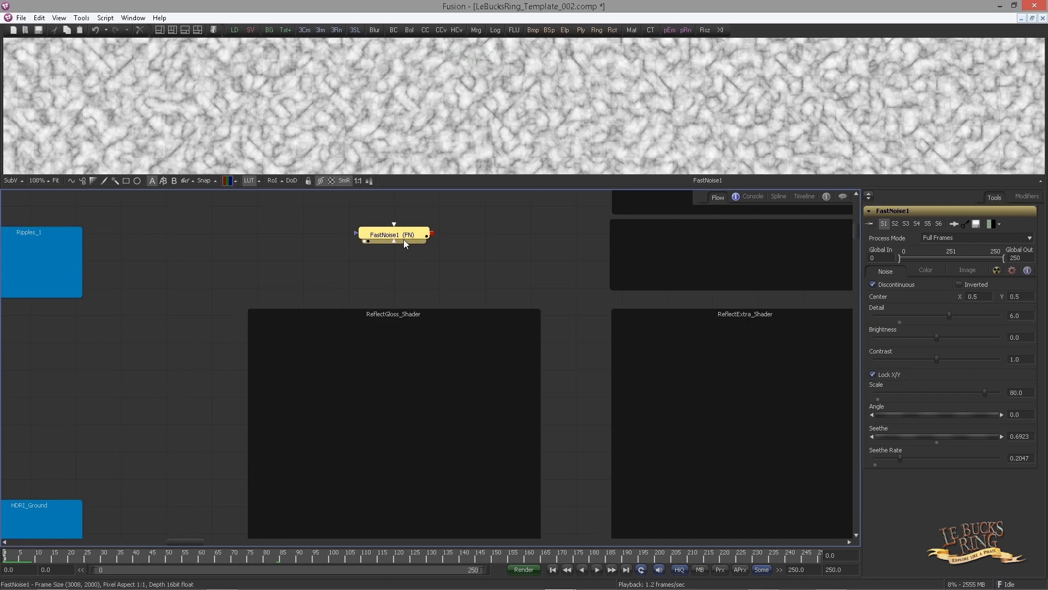
pyautogui.click(406, 254)
pyautogui.scroll(-2, 421, 251)
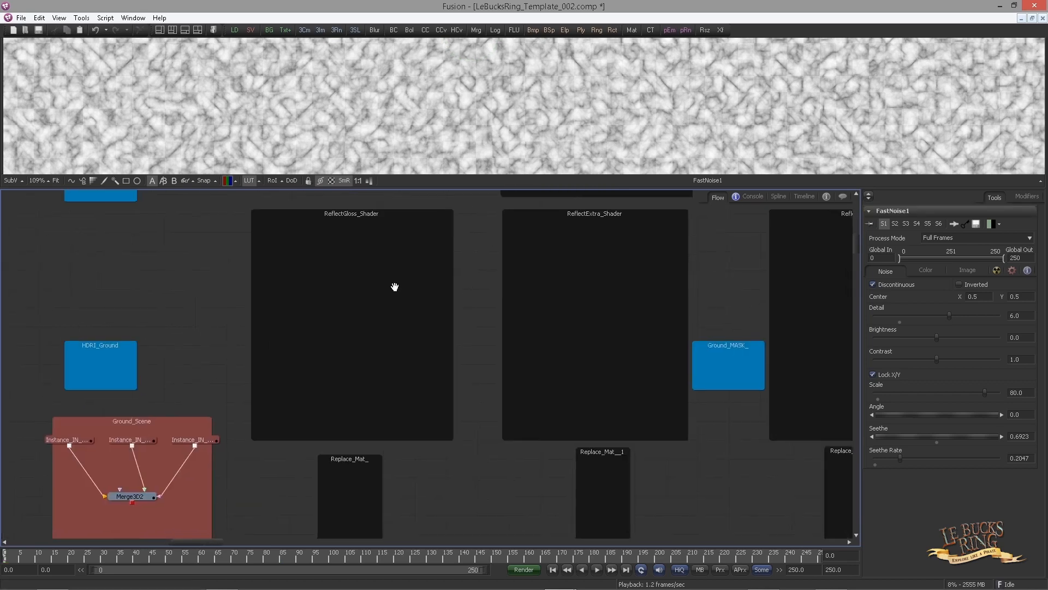
pyautogui.moveTo(393, 285); pyautogui.dragTo(422, 345)
pyautogui.scroll(1, 418, 270)
pyautogui.moveTo(401, 255); pyautogui.dragTo(406, 278)
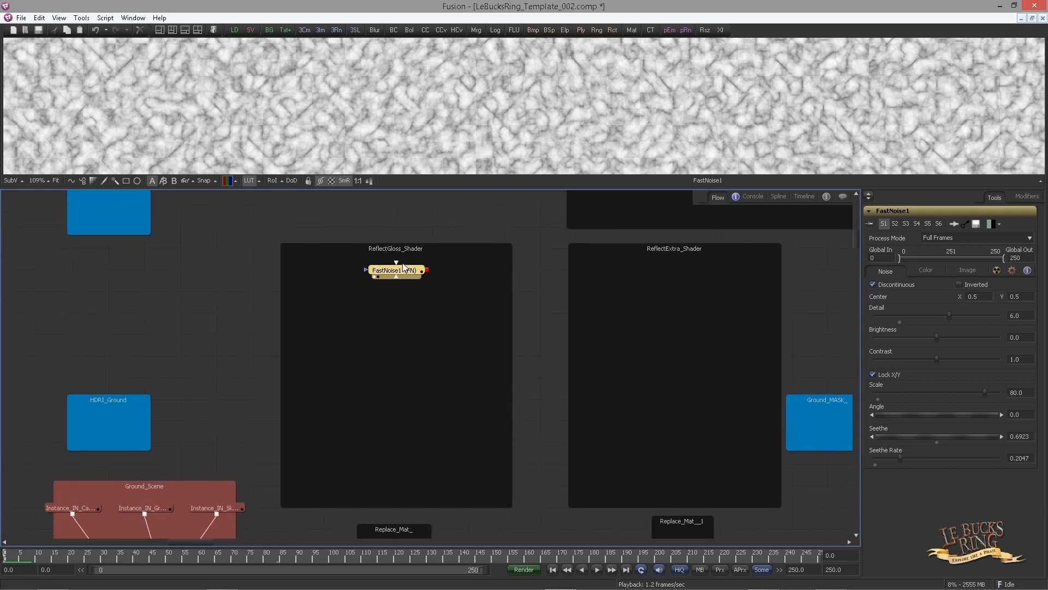
# Add a Create Bump Map tool below FastNoise1, view it, and set its texture depth to float16
pyautogui.hotkey('ctrl', 'space')
pyautogui.write('crea')
pyautogui.press('Return')
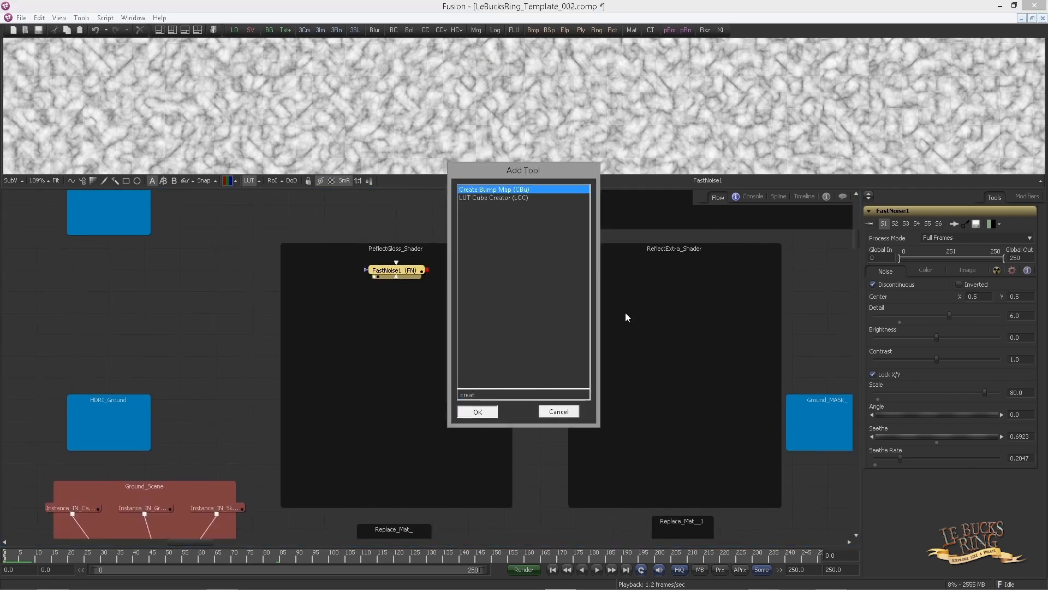
pyautogui.moveTo(458, 268); pyautogui.dragTo(385, 289)
pyautogui.press('1')
pyautogui.click(424, 320)
pyautogui.click(406, 295)
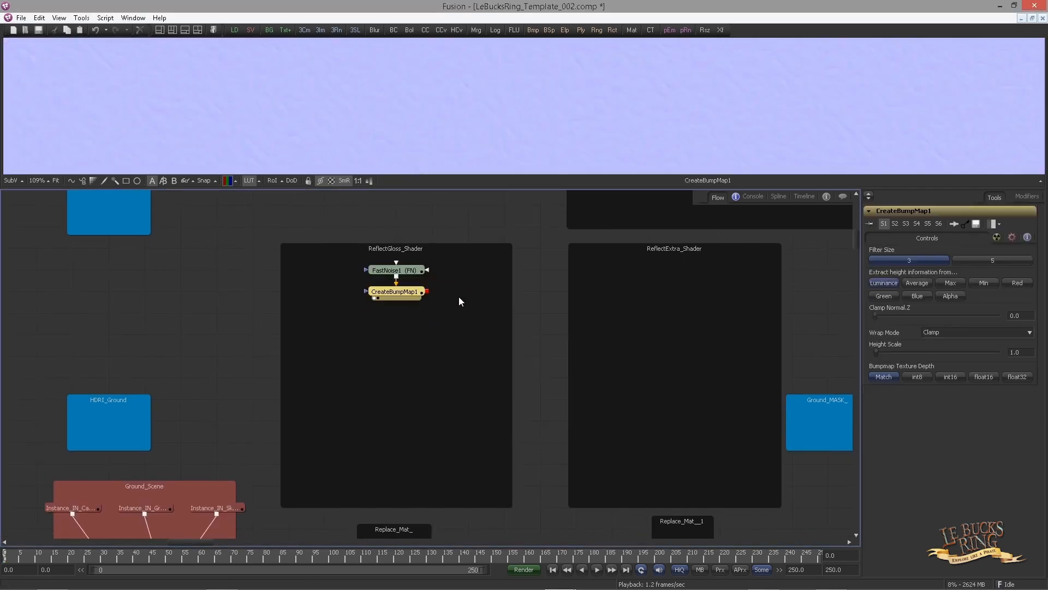
pyautogui.click(982, 377)
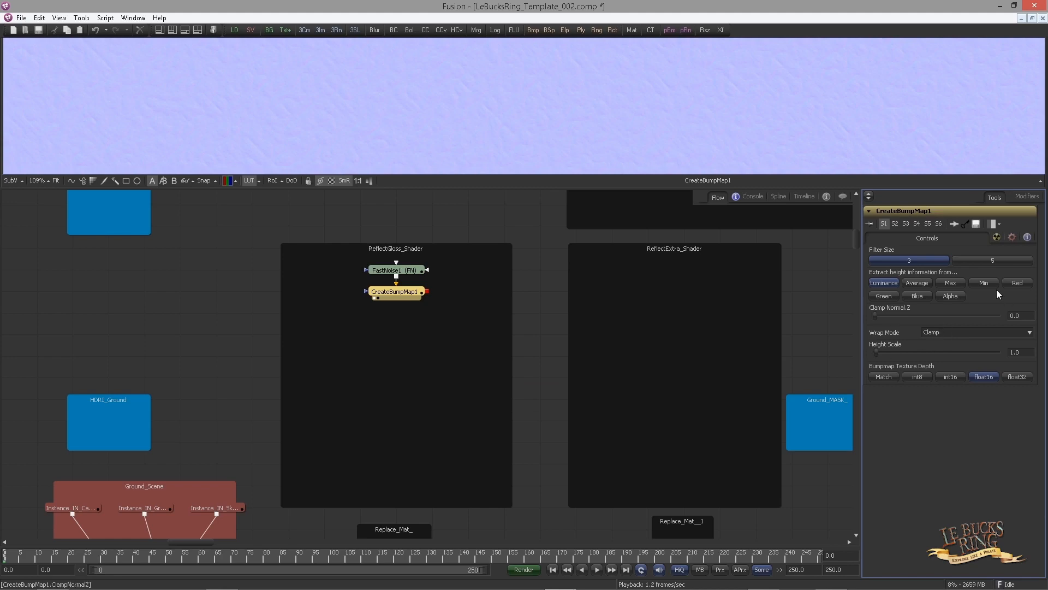
# Add a Bump Map tool after CreateBumpMap1 and set its source image type to Bumpmap
pyautogui.moveTo(423, 382); pyautogui.dragTo(389, 341)
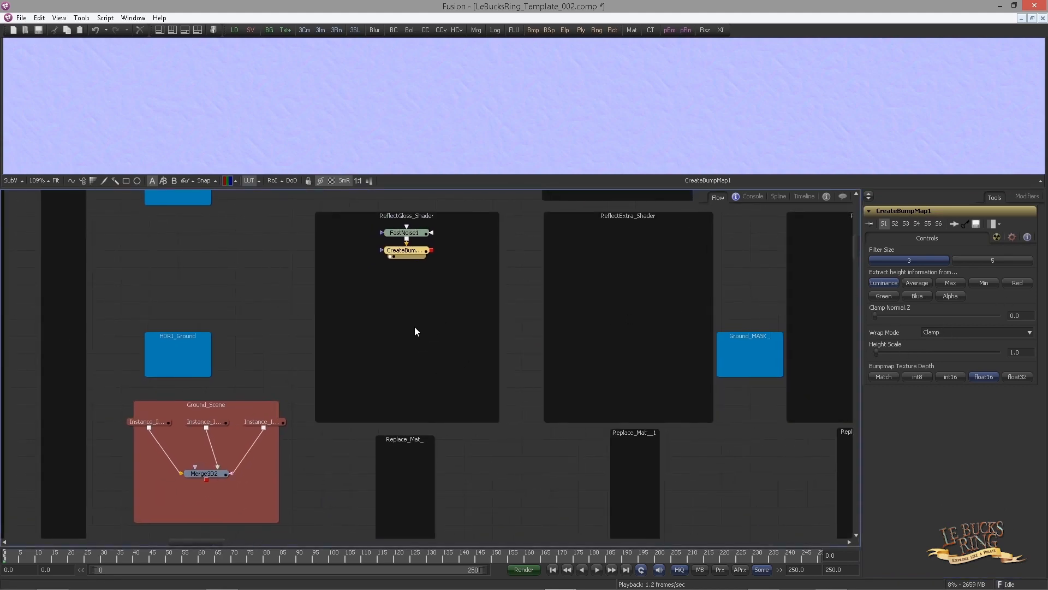
pyautogui.moveTo(443, 326); pyautogui.dragTo(431, 275)
pyautogui.click(394, 418)
pyautogui.moveTo(401, 213); pyautogui.dragTo(406, 221)
pyautogui.click(408, 218)
pyautogui.hotkey('ctrl', 'space')
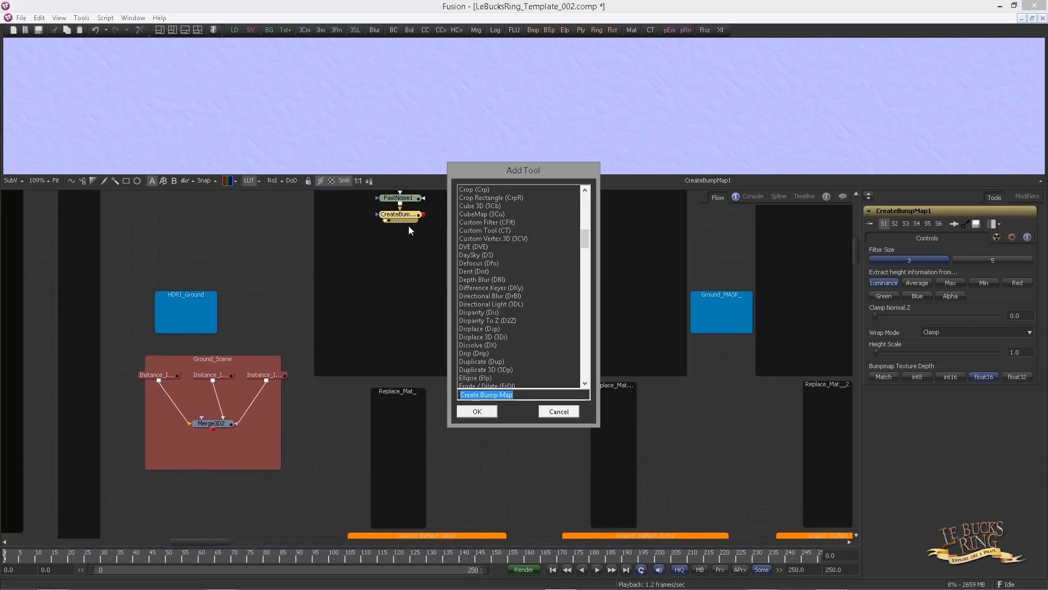
pyautogui.write('bump')
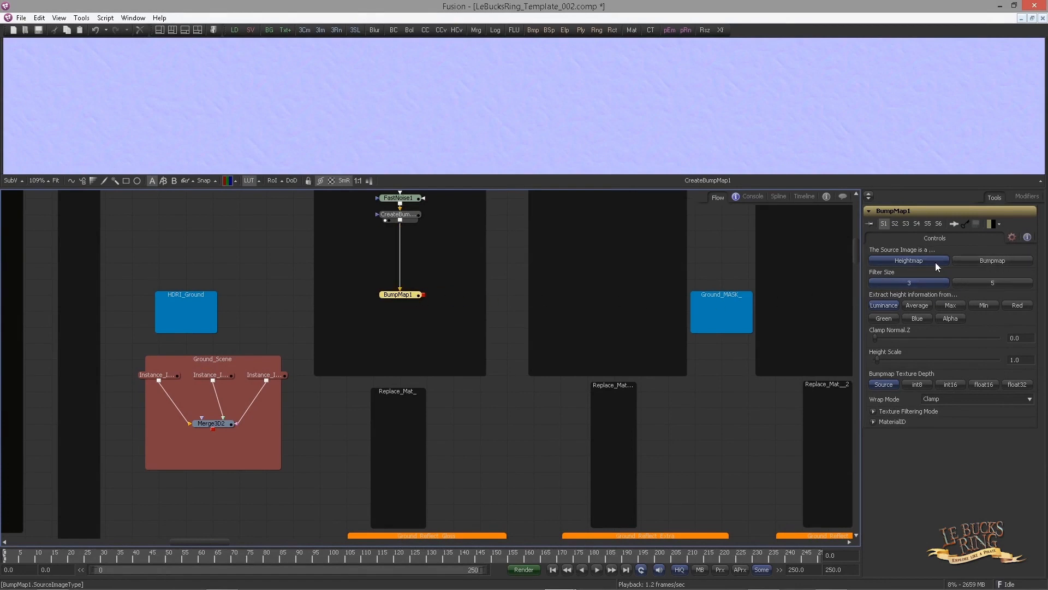
pyautogui.click(991, 261)
pyautogui.moveTo(406, 295); pyautogui.dragTo(406, 313)
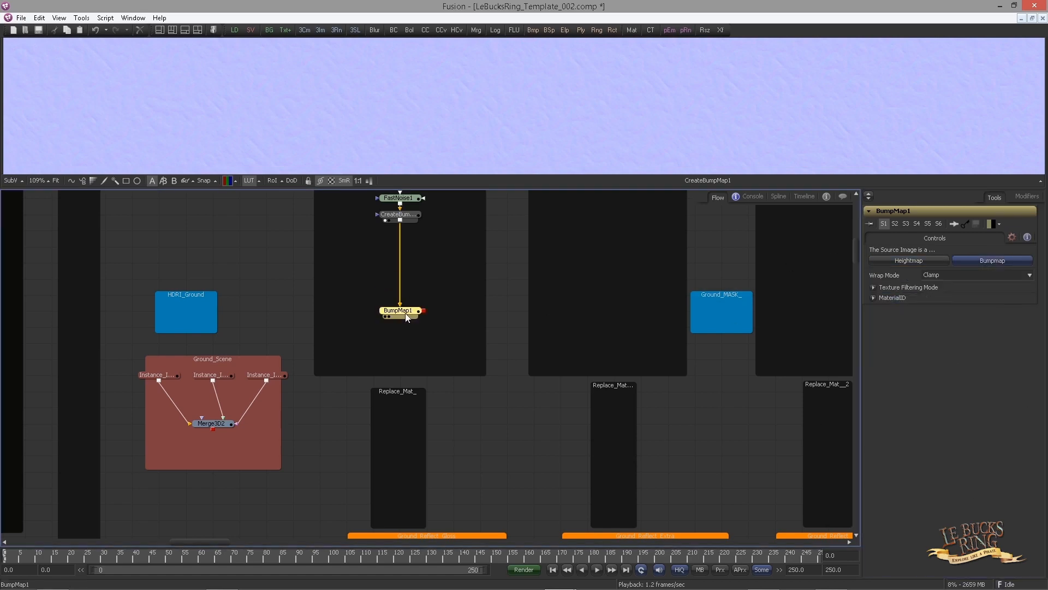
# Add a Reflect tool below the Bump Map node
pyautogui.click(392, 343)
pyautogui.hotkey('ctrl', 'space')
pyautogui.write('ref')
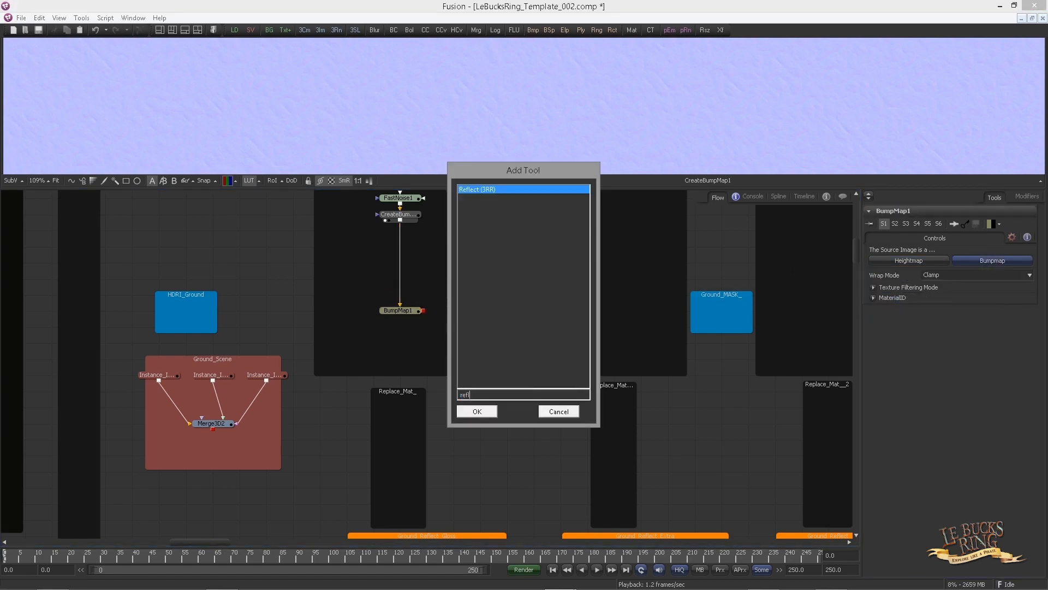
pyautogui.press('Return')
# Add a Replace Material 3D tool in the Replace_Mat_ backdrop
pyautogui.hotkey('ctrl', 'space')
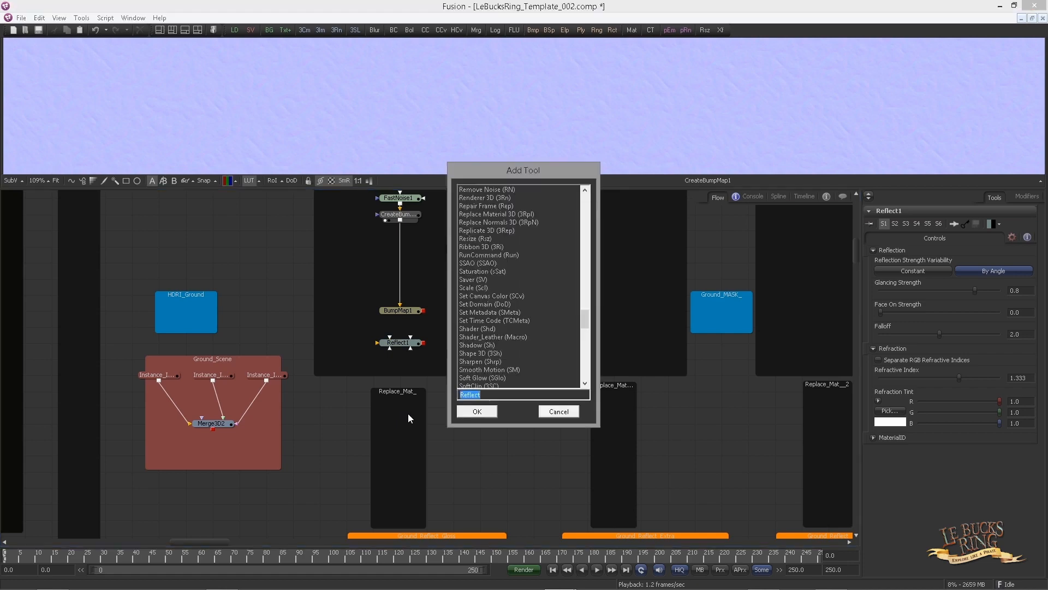
pyautogui.write('repl')
pyautogui.press('Return')
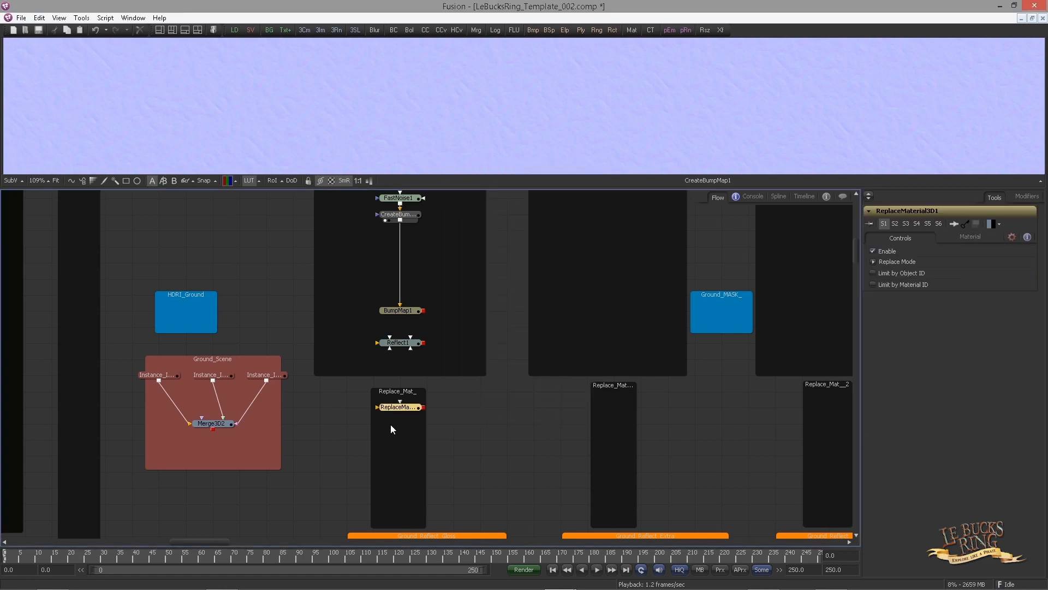
# Connect Merge3D2 and Reflect1 into the Replace Material node and view its result
pyautogui.moveTo(213, 429); pyautogui.dragTo(380, 424)
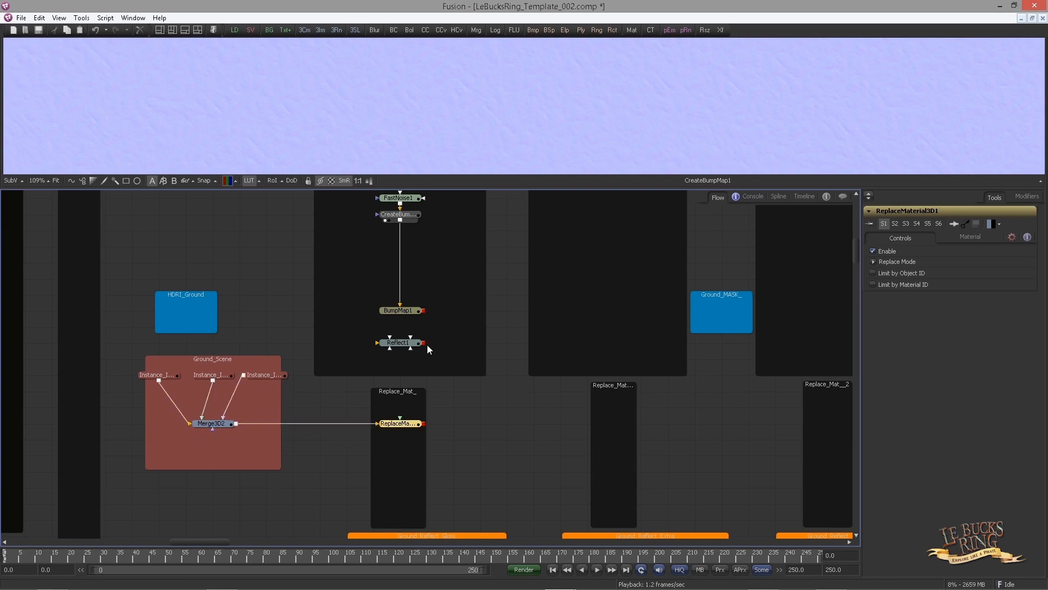
pyautogui.moveTo(424, 344); pyautogui.dragTo(330, 127)
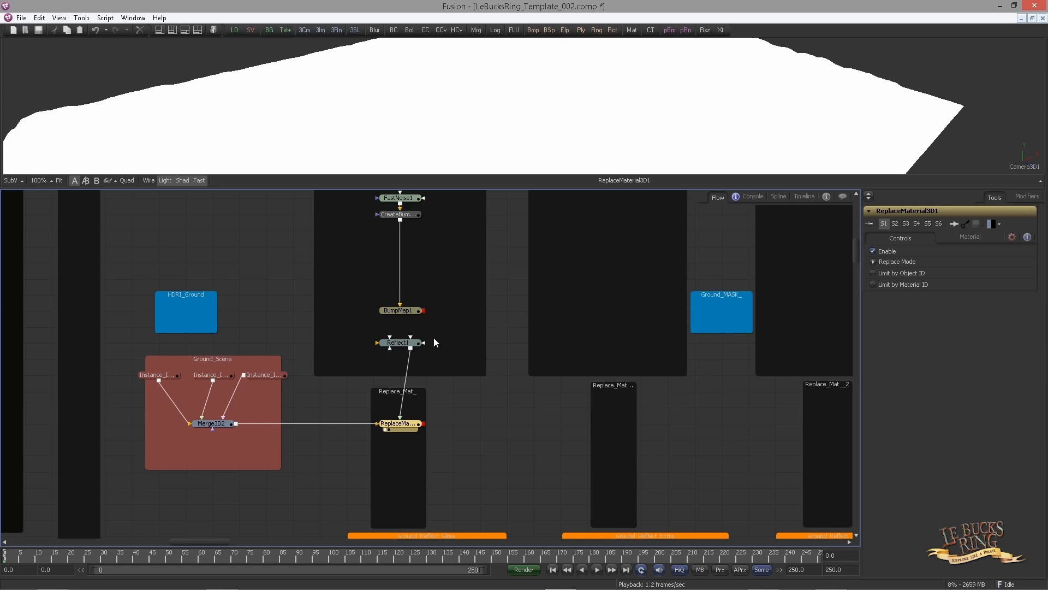
# Add a Background tool to the left of the Bump Map node in the shader backdrop
pyautogui.moveTo(449, 368); pyautogui.dragTo(456, 416)
pyautogui.click(345, 336)
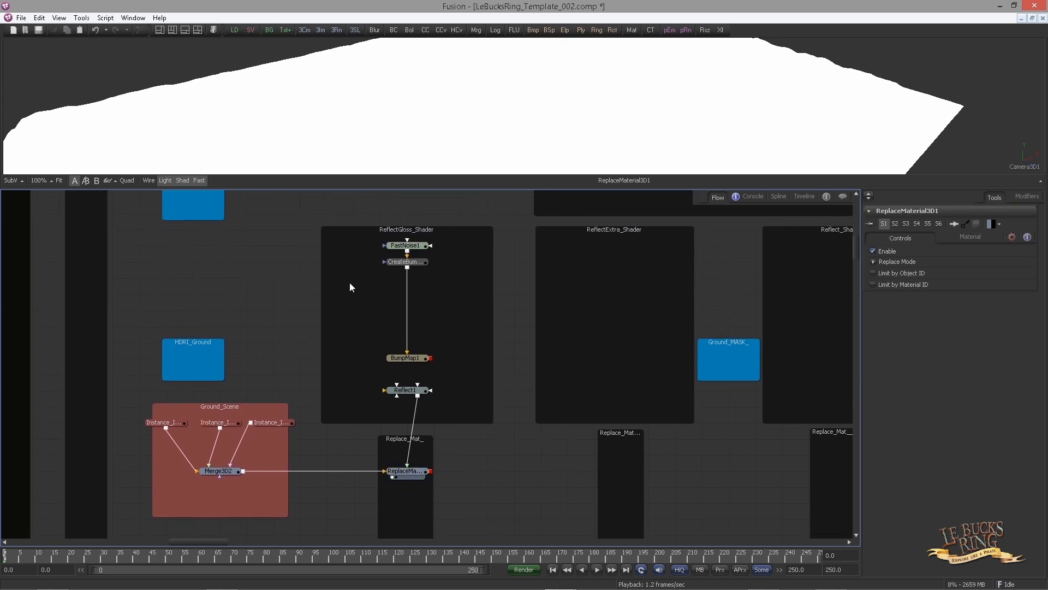
pyautogui.moveTo(269, 31); pyautogui.dragTo(345, 362)
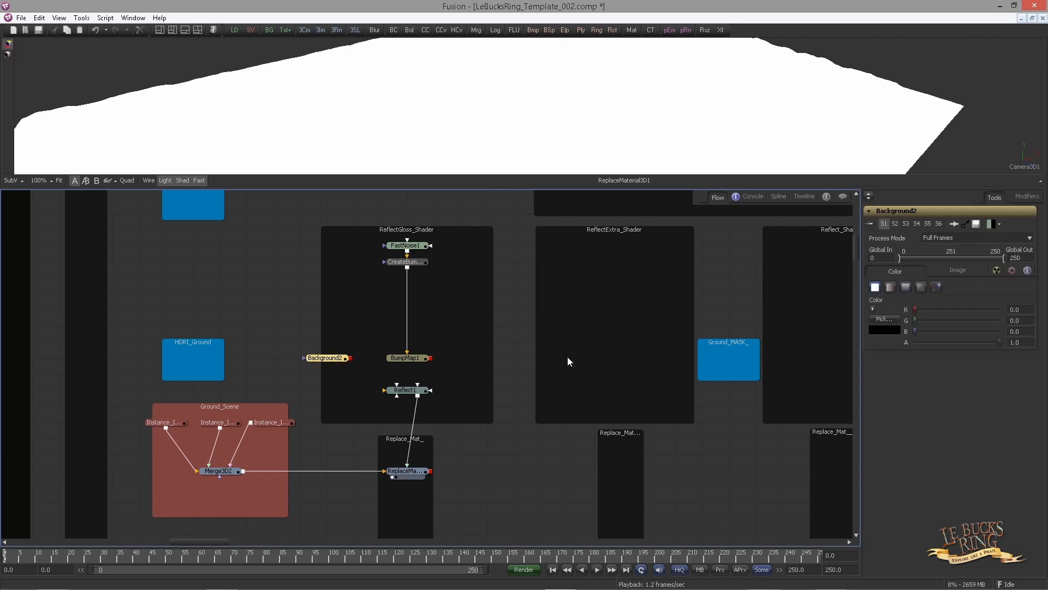
# Set Background2's image size to 128 by 128 and its depth to 16bit float
pyautogui.click(952, 271)
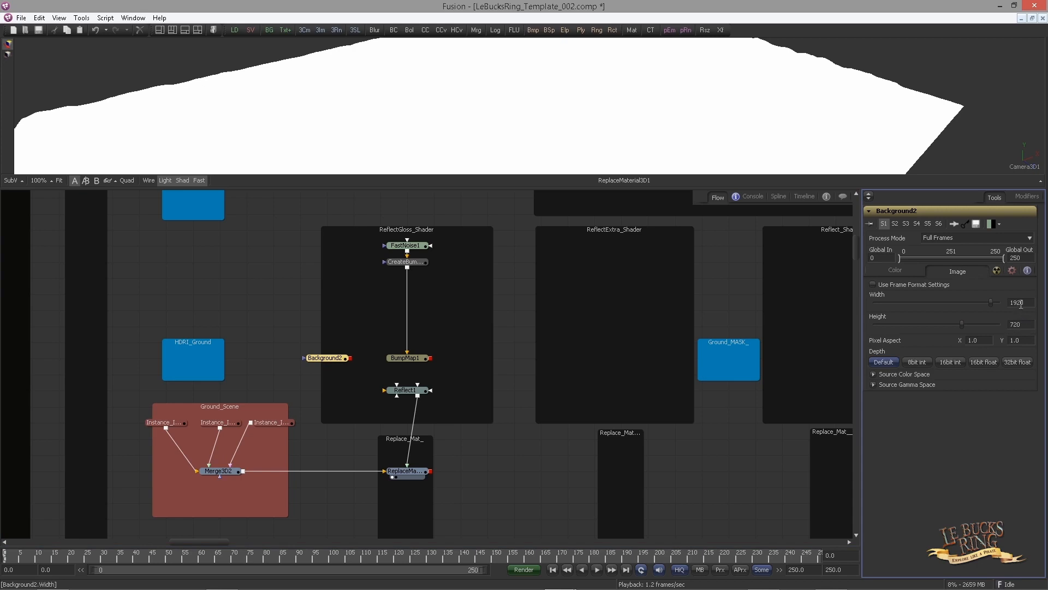
pyautogui.write('128')
pyautogui.press('Tab')
pyautogui.click(991, 362)
# Connect Background2 to Reflect1's Background Material input
pyautogui.moveTo(351, 357); pyautogui.dragTo(407, 393)
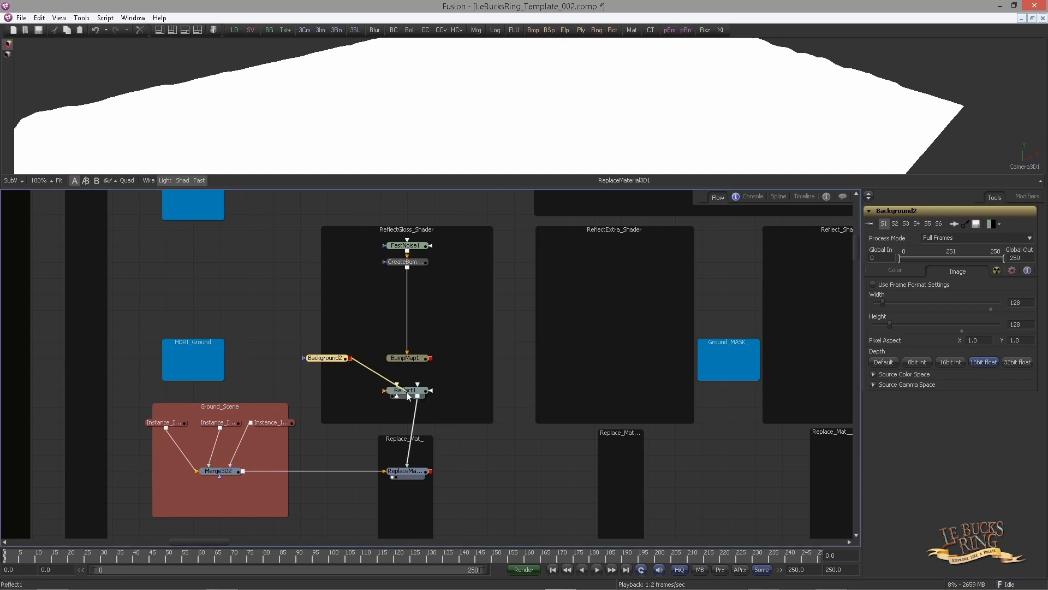
pyautogui.moveTo(406, 391); pyautogui.dragTo(407, 391)
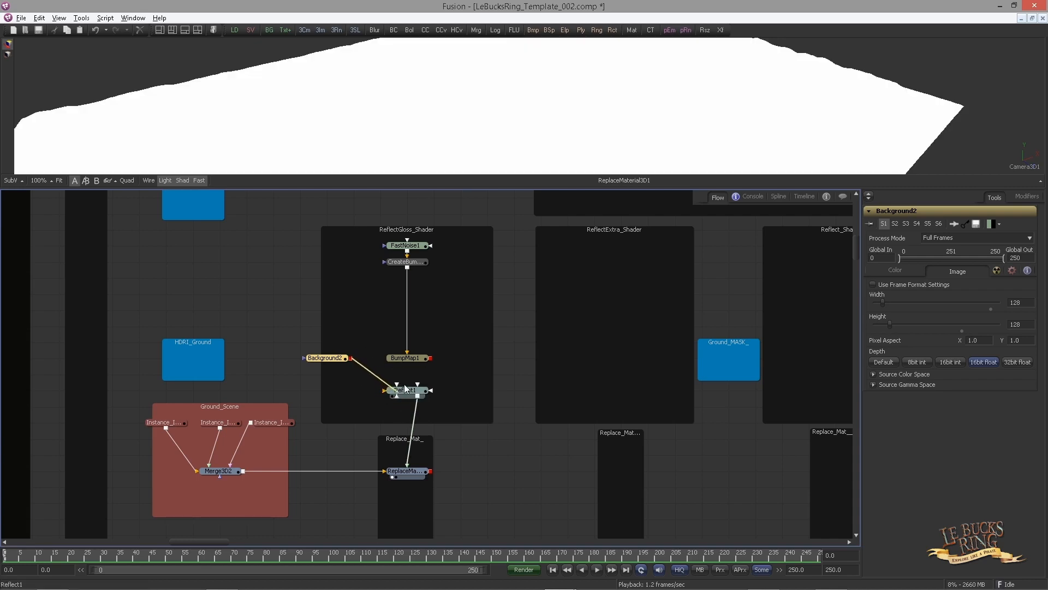
pyautogui.rightClick(397, 391)
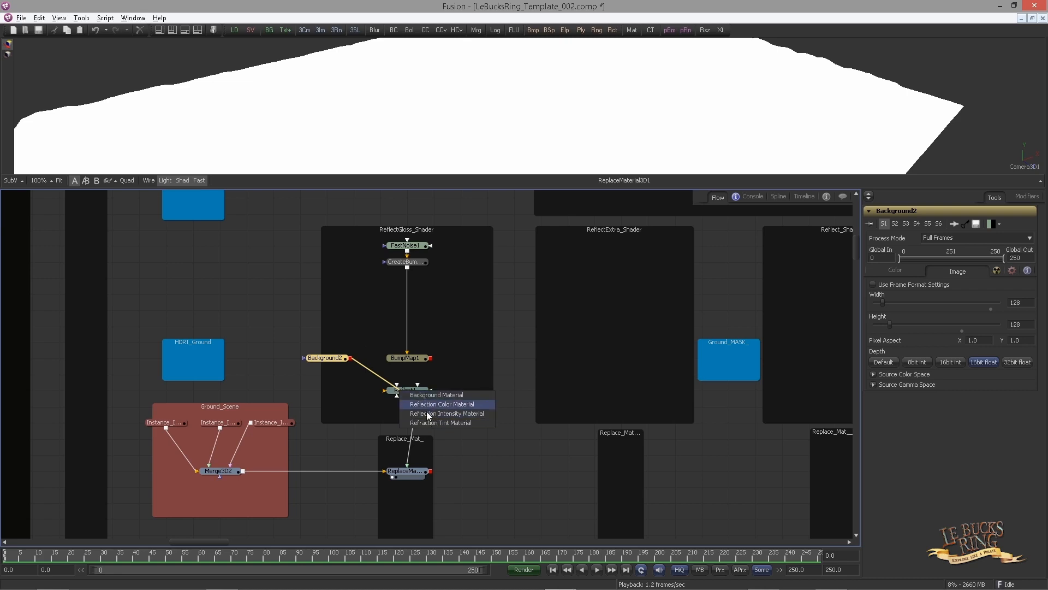
pyautogui.click(426, 396)
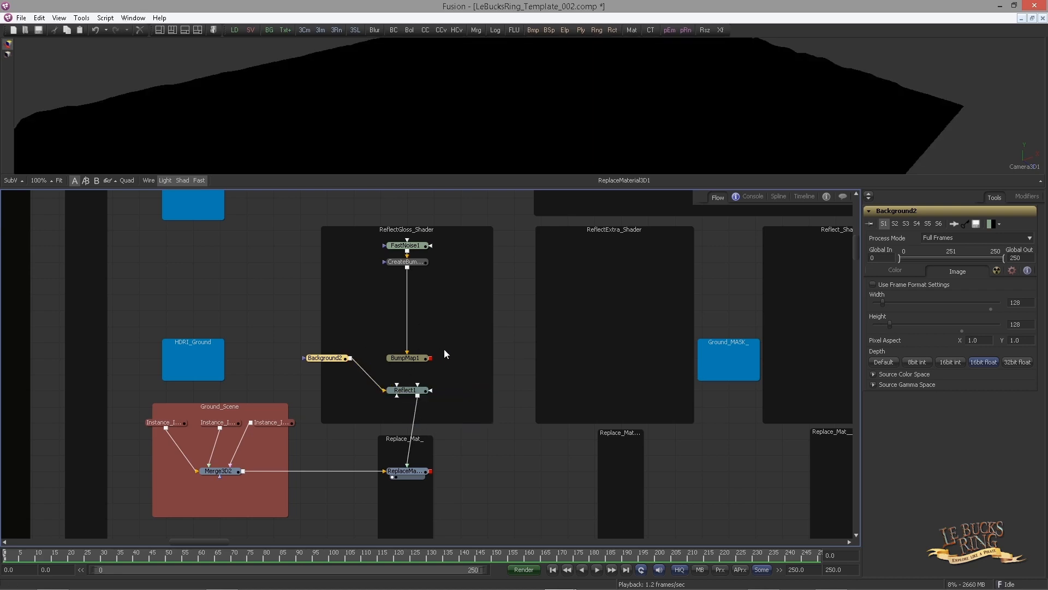
# Connect BumpMap1's output to Reflect1 and reposition BumpMap1 and Background2 inside the shader backdrop
pyautogui.scroll(3, 445, 354)
pyautogui.click(419, 379)
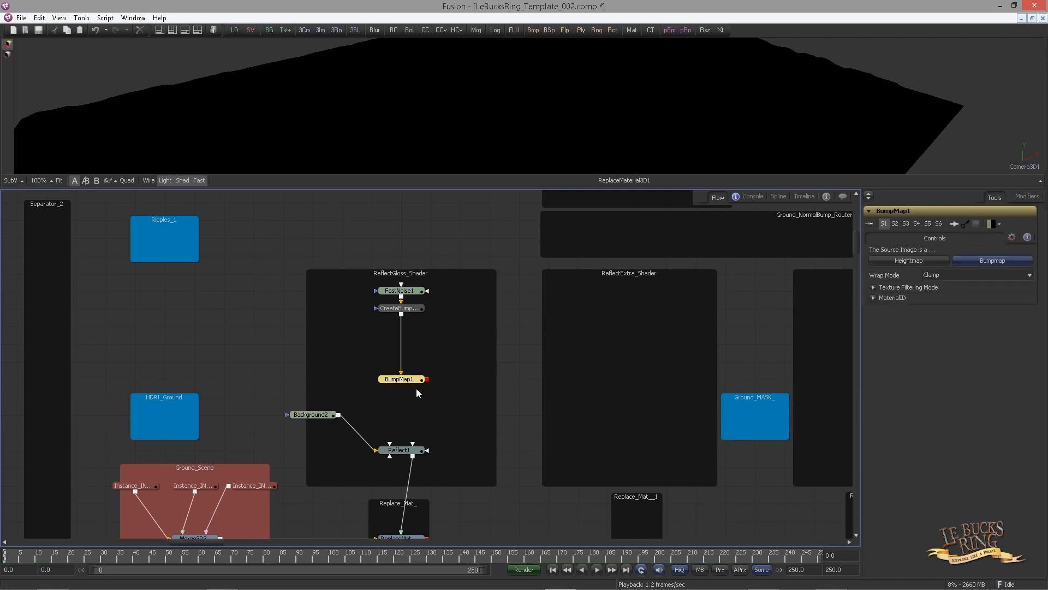
pyautogui.moveTo(428, 379); pyautogui.dragTo(395, 449)
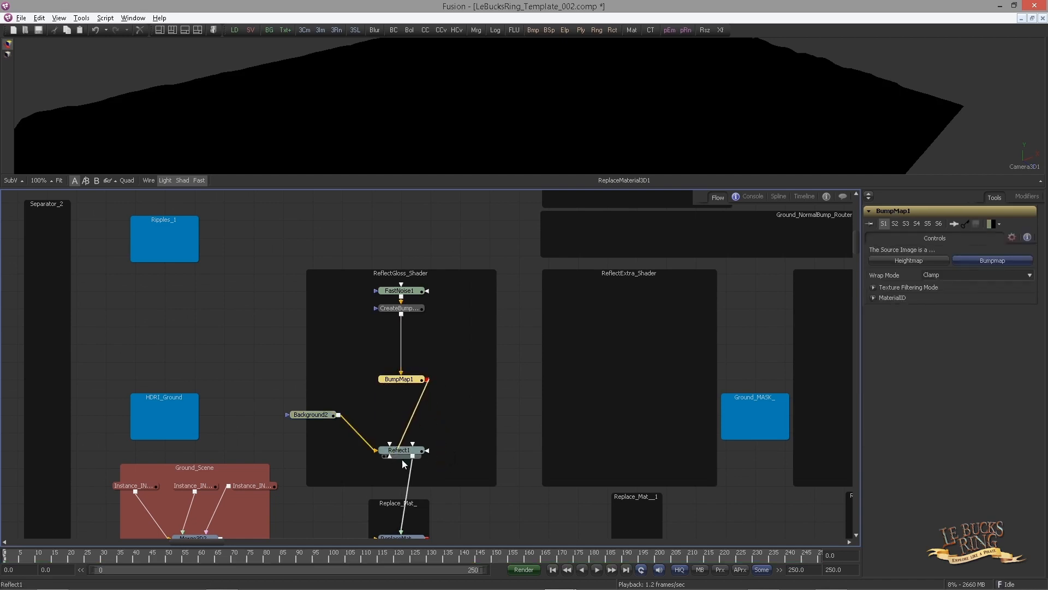
pyautogui.click(428, 494)
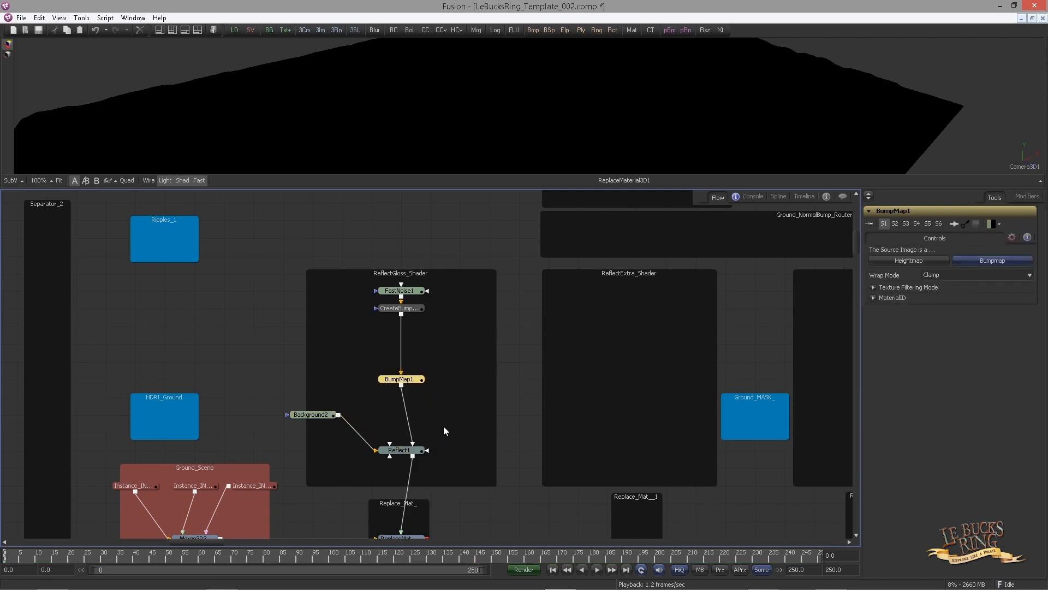
pyautogui.moveTo(401, 378); pyautogui.dragTo(401, 397)
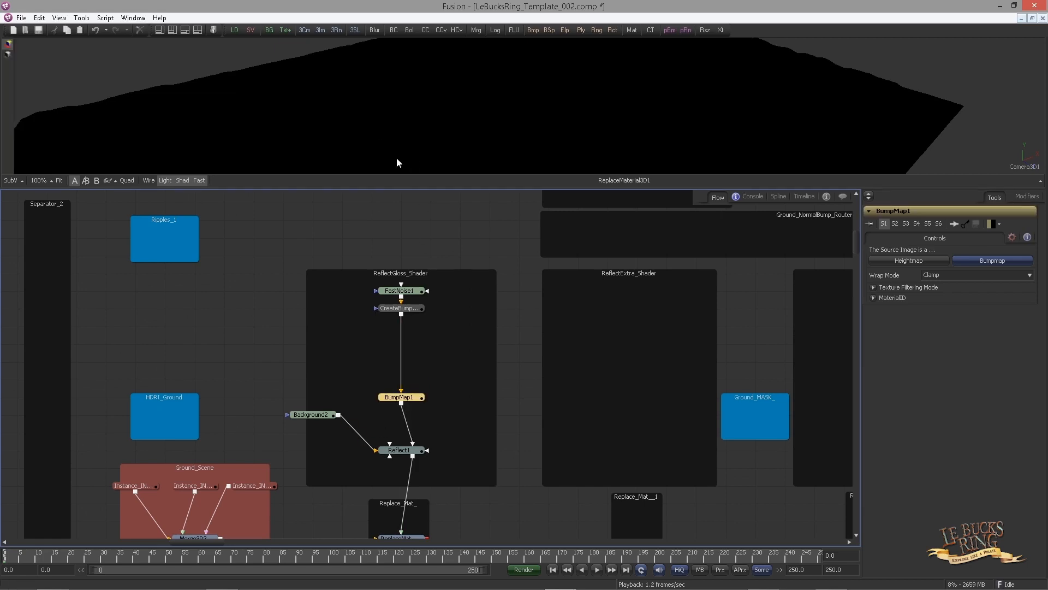
pyautogui.moveTo(323, 418); pyautogui.dragTo(351, 415)
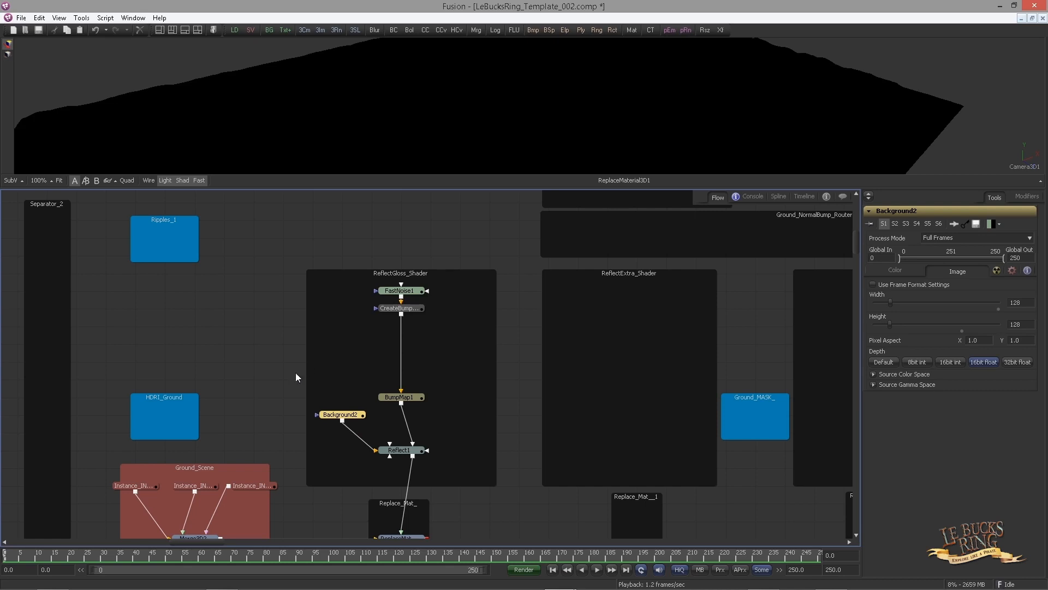
# Paste an instance of the IN_HDRI_Hall_OUT node into the HDRI_Ground backdrop
pyautogui.moveTo(296, 372); pyautogui.dragTo(380, 322)
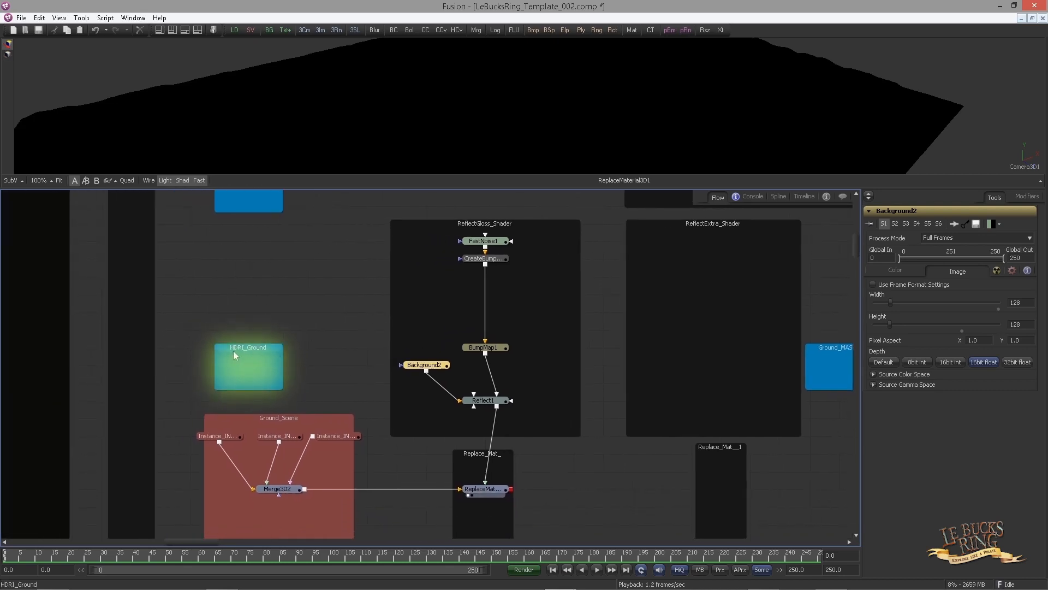
pyautogui.click(309, 322)
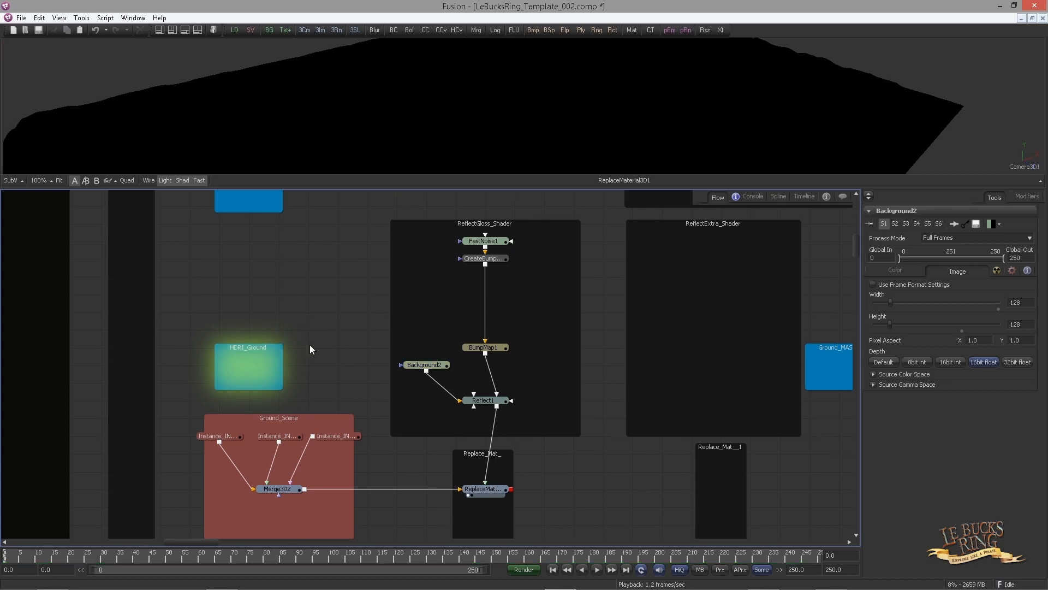
pyautogui.moveTo(329, 333); pyautogui.dragTo(229, 327)
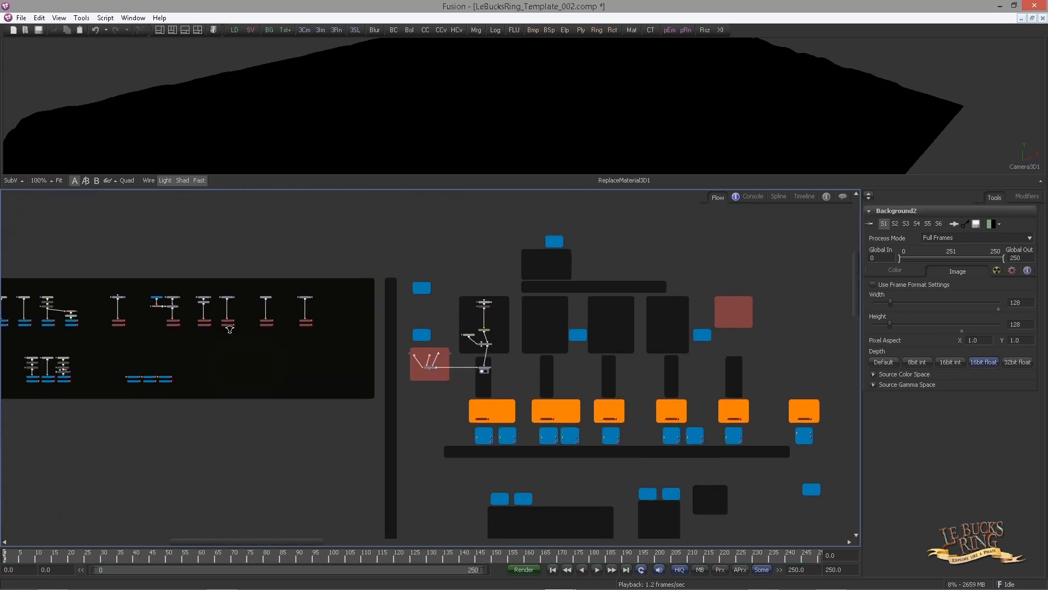
pyautogui.moveTo(112, 328); pyautogui.dragTo(460, 315)
pyautogui.scroll(5, 460, 315)
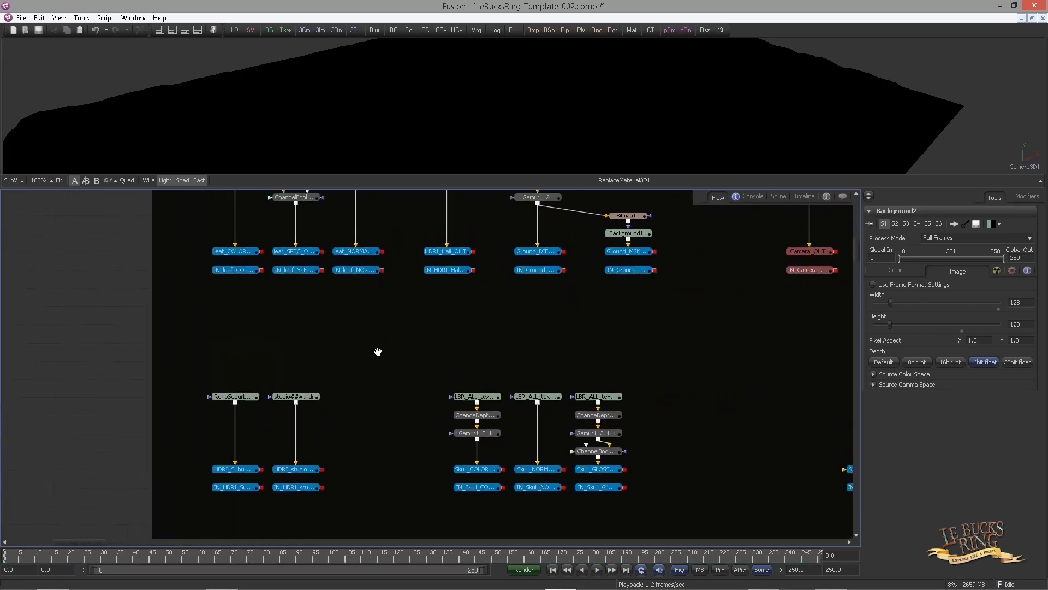
pyautogui.moveTo(421, 280); pyautogui.dragTo(339, 348)
pyautogui.moveTo(319, 395); pyautogui.dragTo(396, 359)
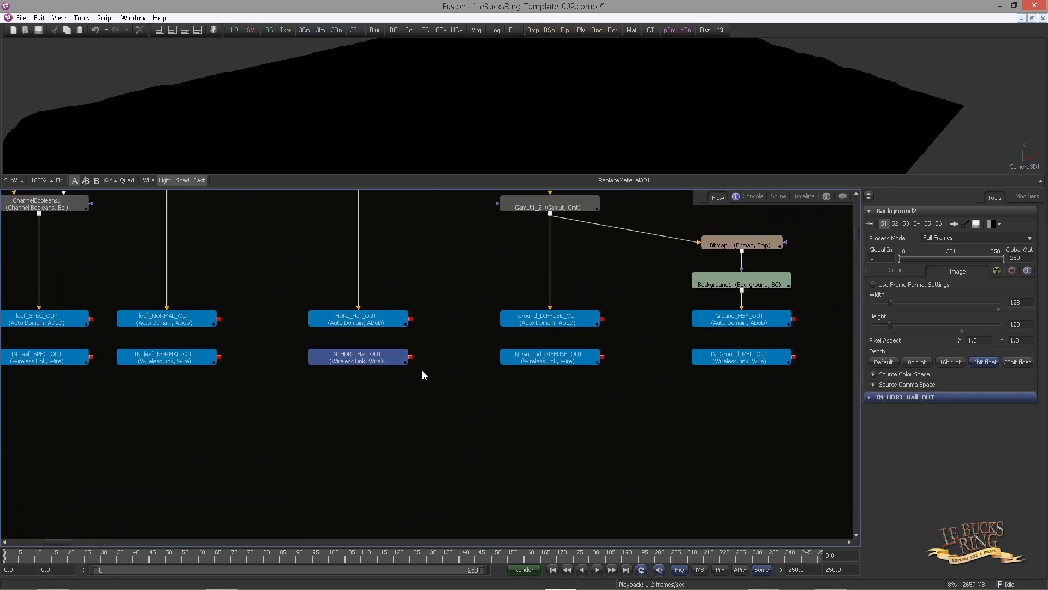
pyautogui.moveTo(479, 374); pyautogui.dragTo(215, 348)
pyautogui.moveTo(673, 382); pyautogui.dragTo(135, 382)
pyautogui.moveTo(322, 384); pyautogui.dragTo(430, 352)
pyautogui.moveTo(384, 419); pyautogui.dragTo(375, 343)
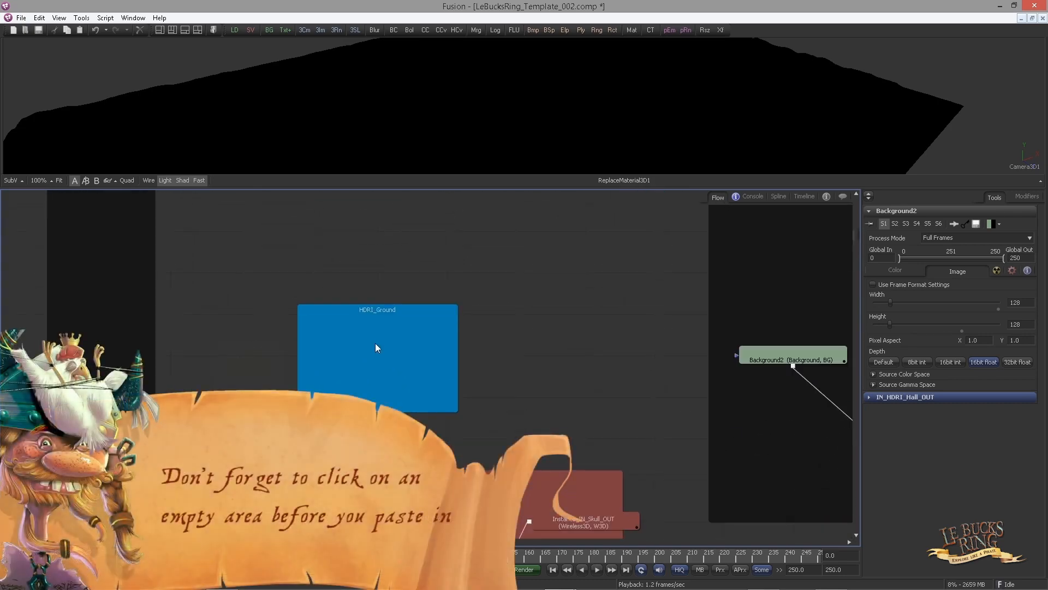
pyautogui.click(381, 353)
pyautogui.hotkey('ctrl', 'shift', 'v')
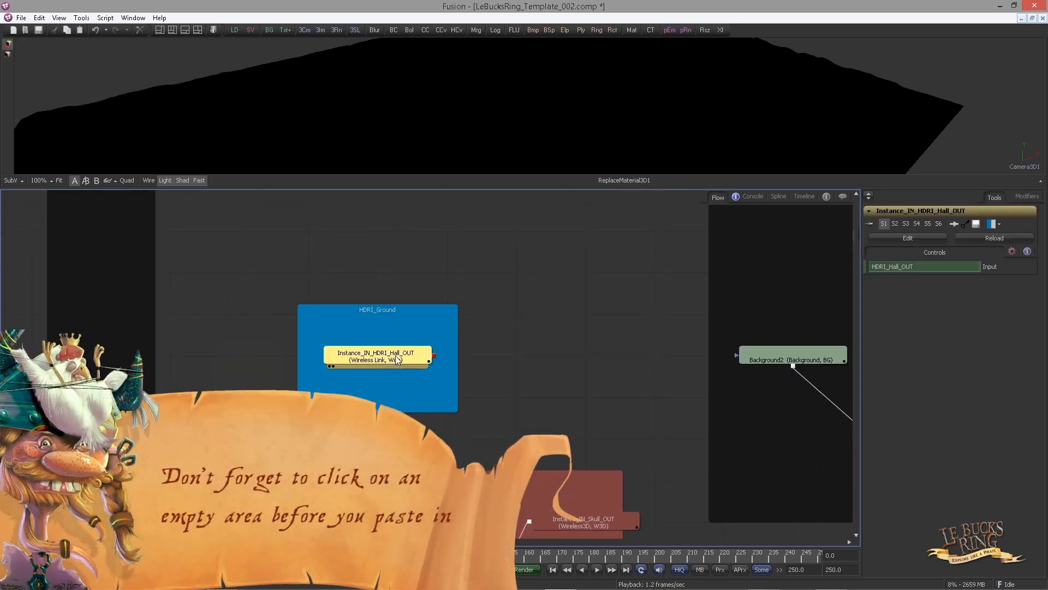
pyautogui.click(379, 360)
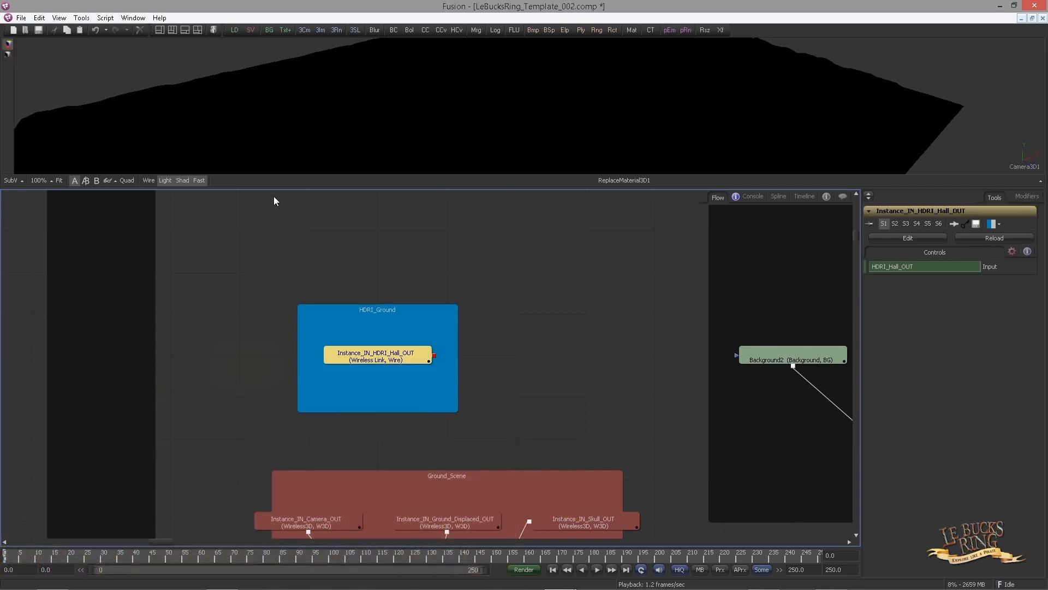
# Switch to a two-viewer layout and display the pasted HDRI instance in the second viewer
pyautogui.click(198, 30)
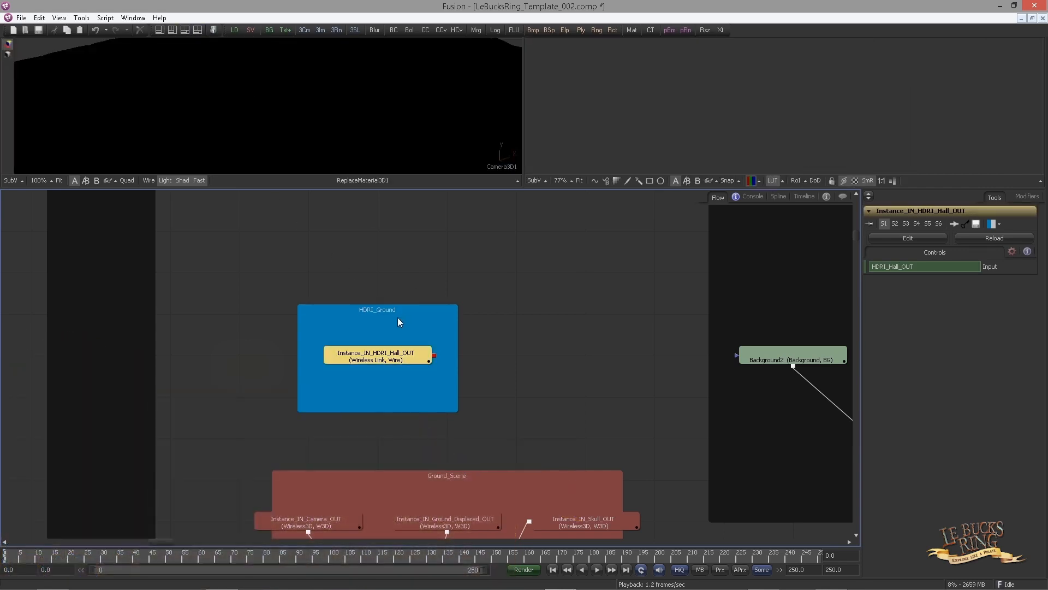
pyautogui.moveTo(355, 357); pyautogui.dragTo(568, 110)
pyautogui.moveTo(473, 302); pyautogui.dragTo(238, 314)
pyautogui.scroll(-1, 437, 309)
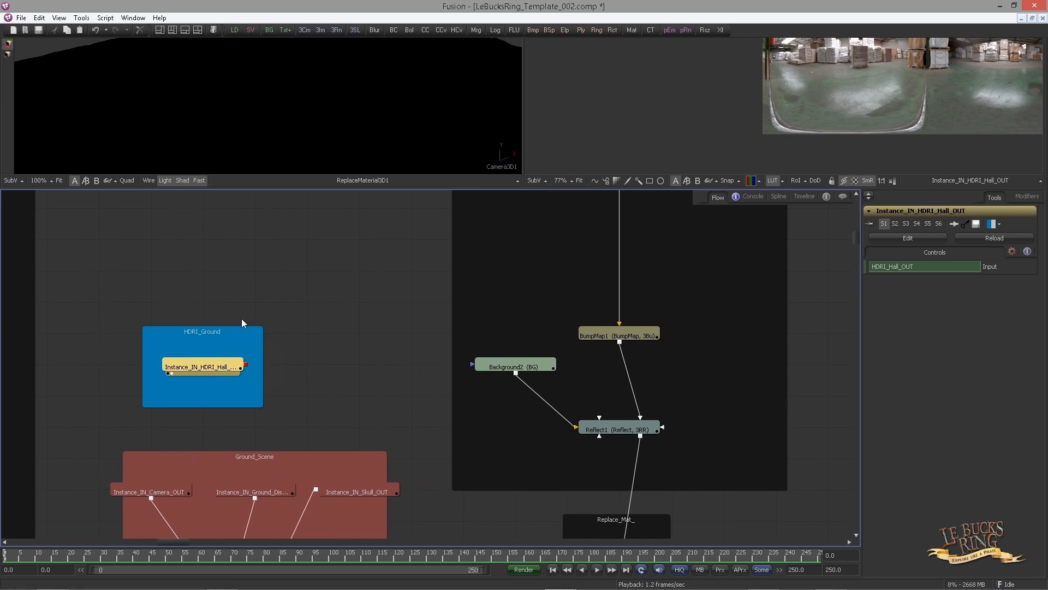
# Add a SphereMap after the HDRI instance and connect it to Reflect1's Reflection Color Material input
pyautogui.hotkey('shift', 'space')
pyautogui.write('spher')
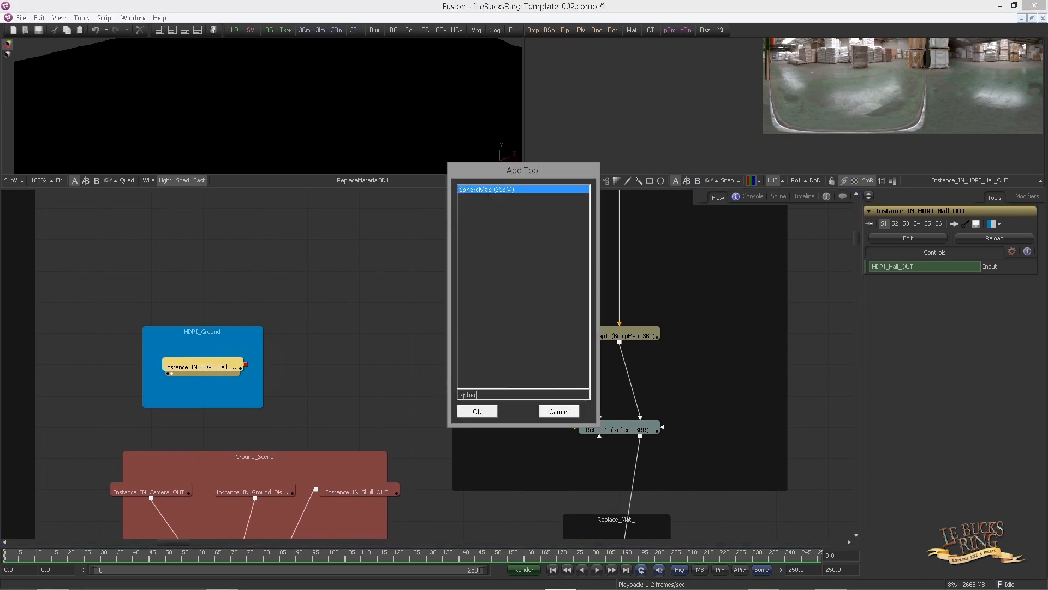
pyautogui.press('Return')
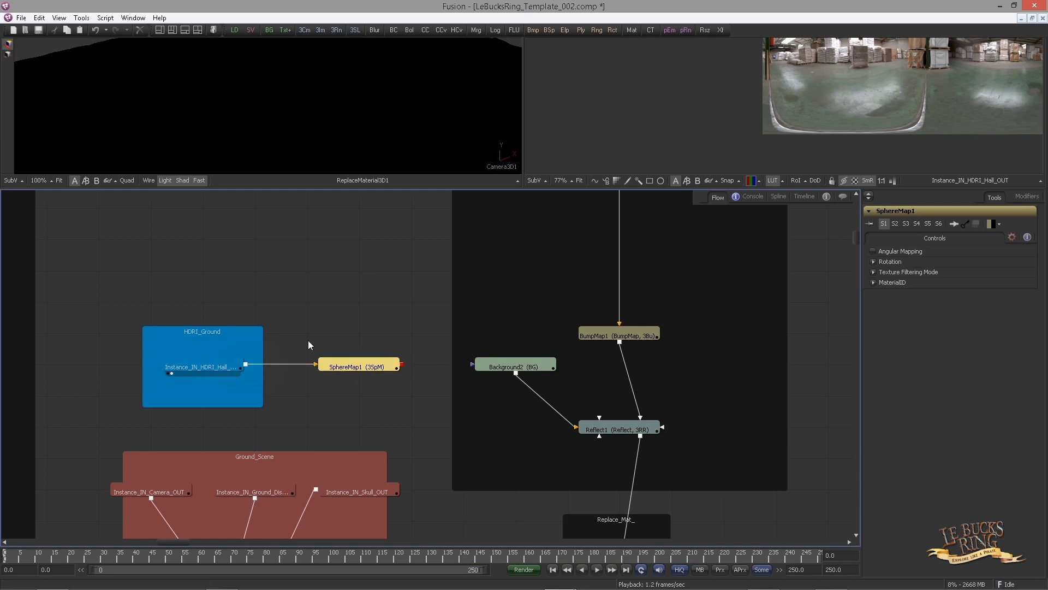
pyautogui.moveTo(447, 411); pyautogui.dragTo(320, 409)
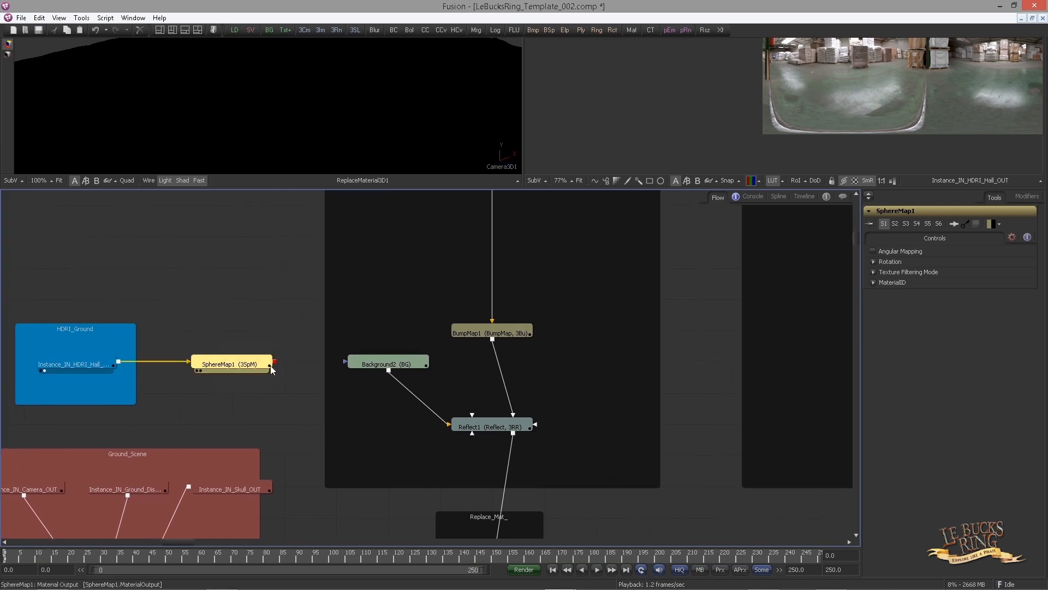
pyautogui.moveTo(270, 365); pyautogui.dragTo(475, 426)
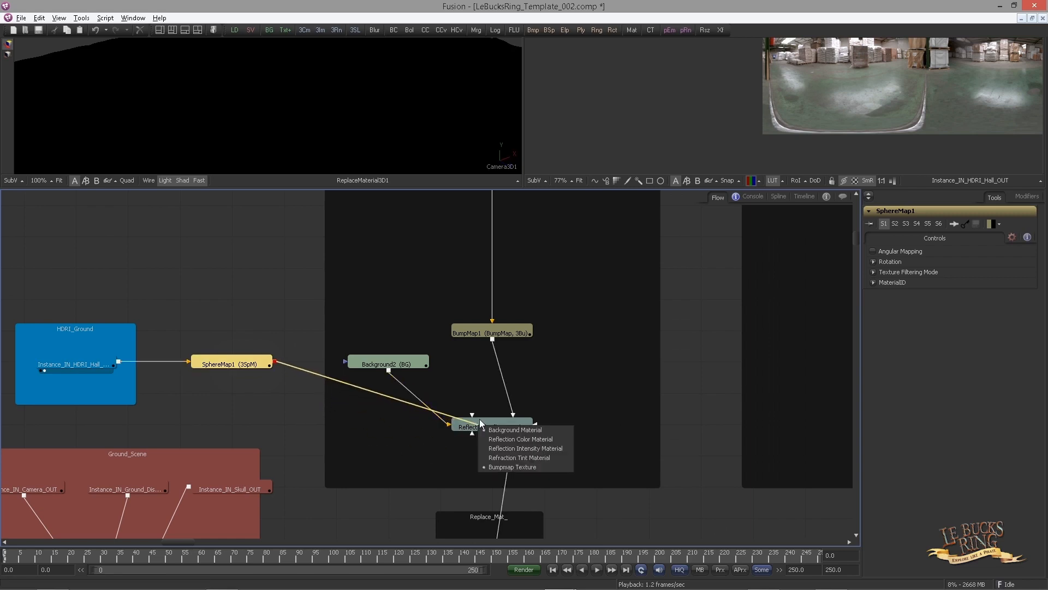
pyautogui.click(509, 440)
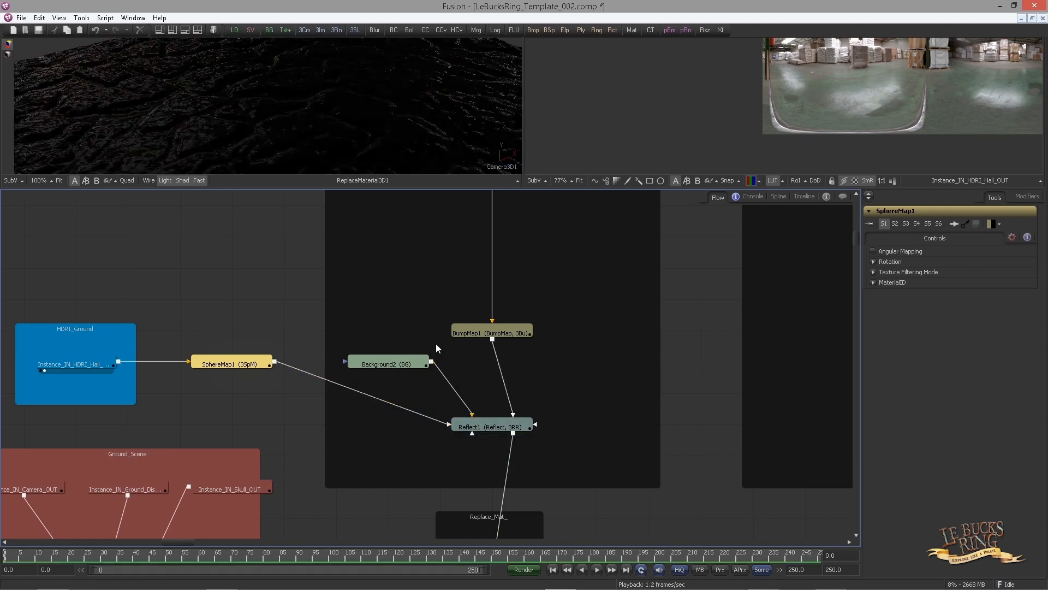
# Enlarge the first viewer and add a Renderer3D after ReplaceMaterial3D1 in the Ground_Reflect_Gloss backdrop
pyautogui.moveTo(518, 187); pyautogui.dragTo(508, 274)
pyautogui.moveTo(522, 191); pyautogui.dragTo(711, 176)
pyautogui.scroll(-1, 541, 344)
pyautogui.moveTo(500, 333); pyautogui.dragTo(476, 293)
pyautogui.moveTo(377, 346); pyautogui.dragTo(362, 331)
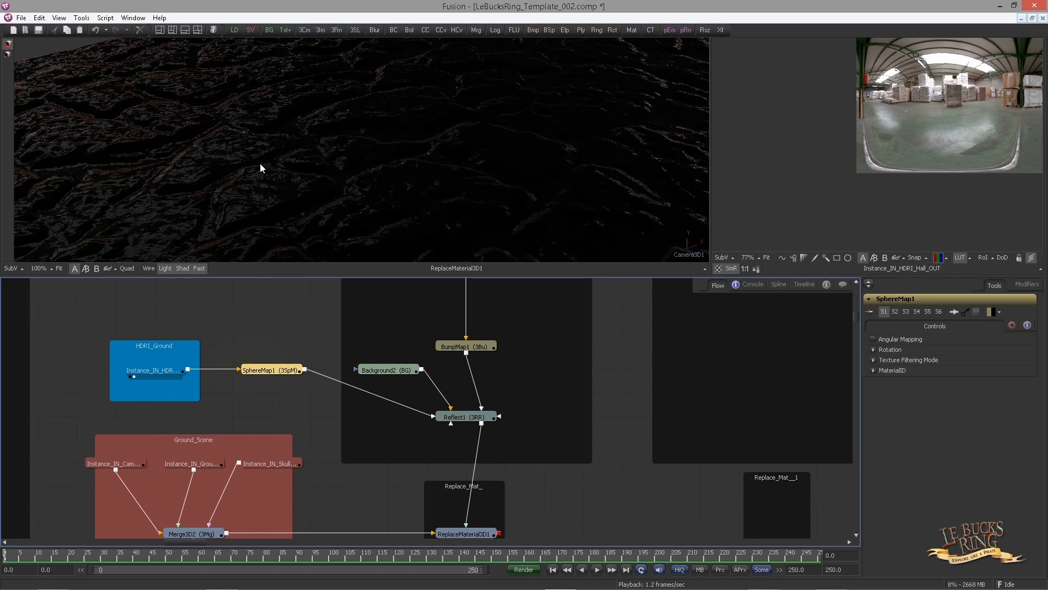
pyautogui.moveTo(492, 462); pyautogui.dragTo(468, 365)
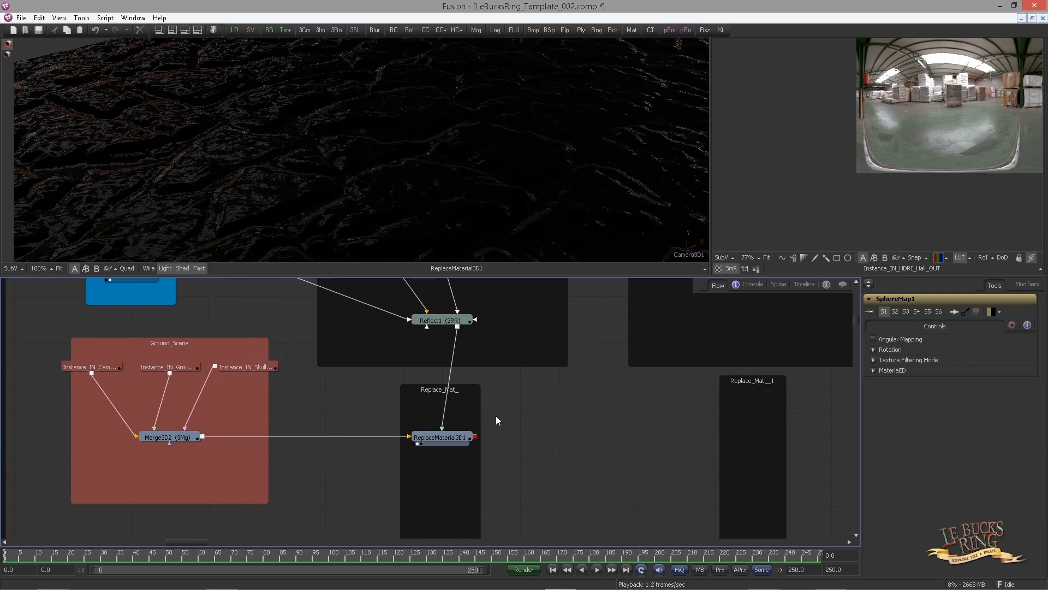
pyautogui.moveTo(484, 433); pyautogui.dragTo(486, 338)
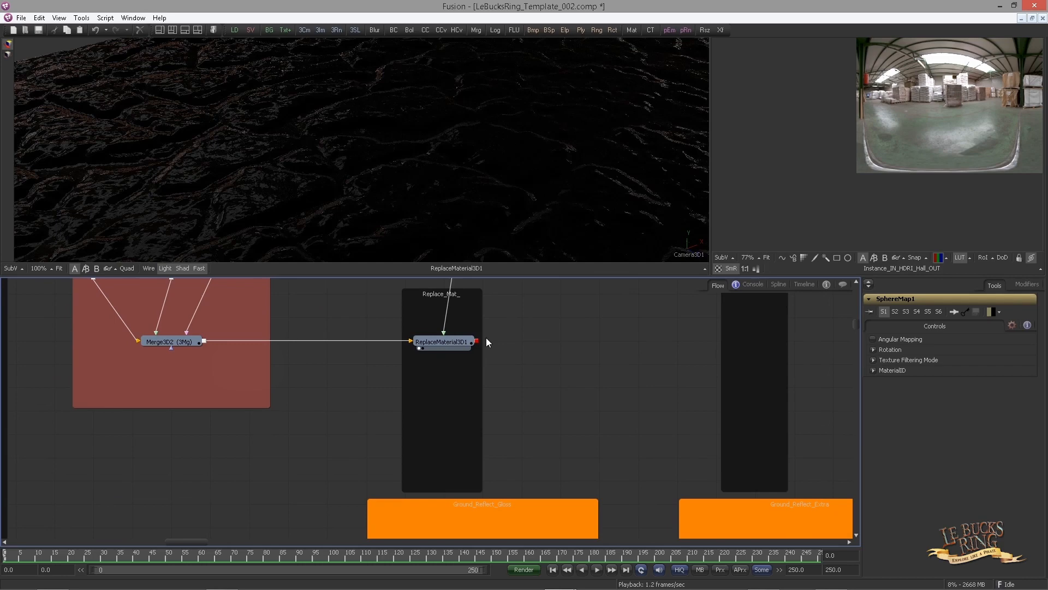
pyautogui.click(456, 341)
pyautogui.hotkey('ctrl', 'space')
pyautogui.write('ren')
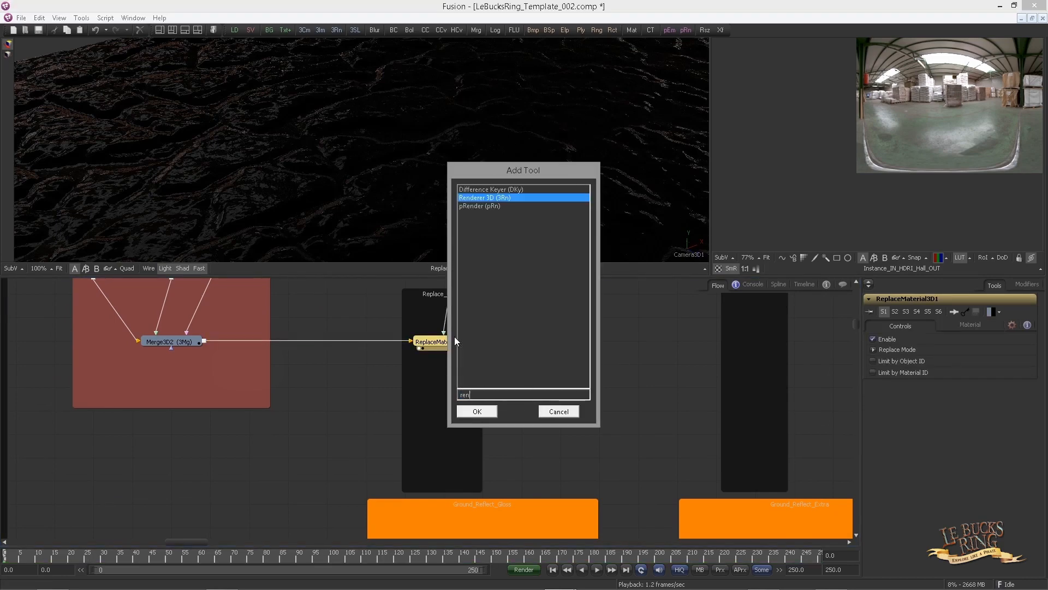
pyautogui.press('Return')
pyautogui.moveTo(538, 340); pyautogui.dragTo(433, 309)
pyautogui.hotkey('ctrl', 'z')
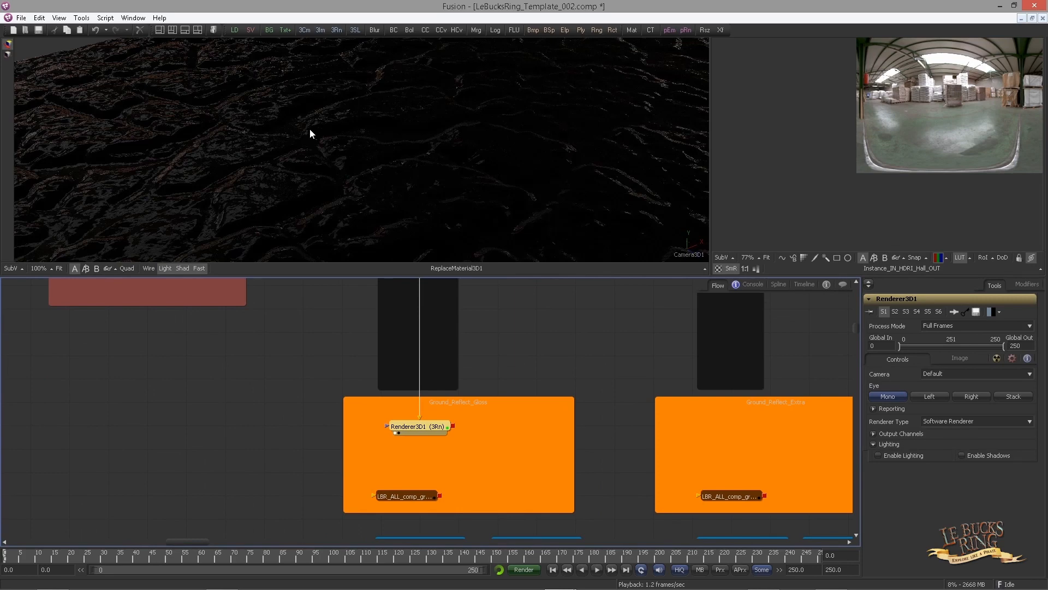
# View Renderer3D1 in the first viewer and set its renderer type to OpenGL Renderer
pyautogui.press('1')
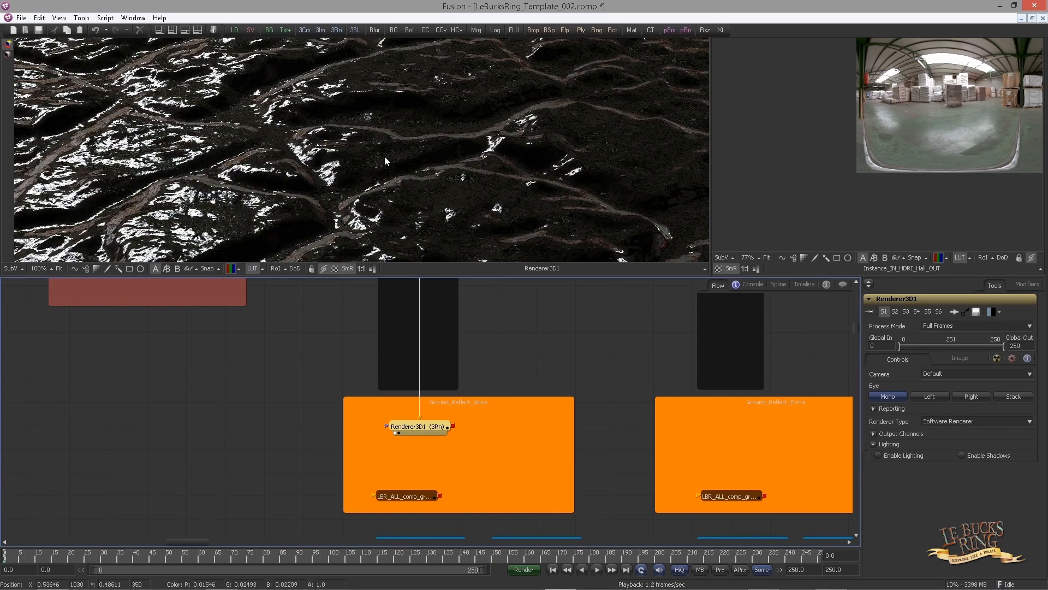
pyautogui.scroll(-3, 360, 174)
pyautogui.moveTo(284, 172); pyautogui.dragTo(363, 158)
pyautogui.click(448, 426)
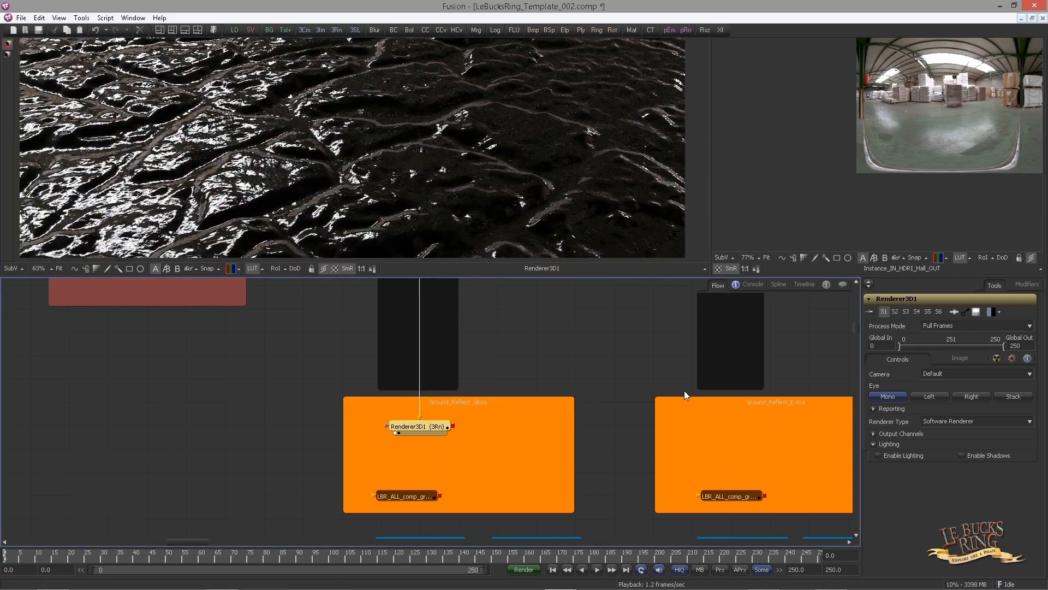
pyautogui.click(945, 423)
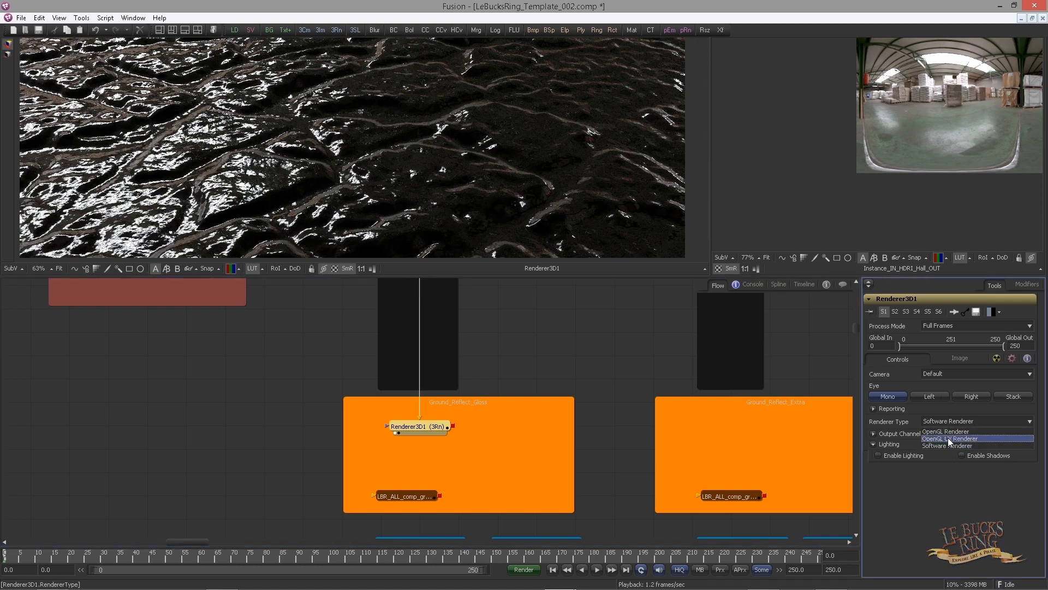
pyautogui.click(940, 431)
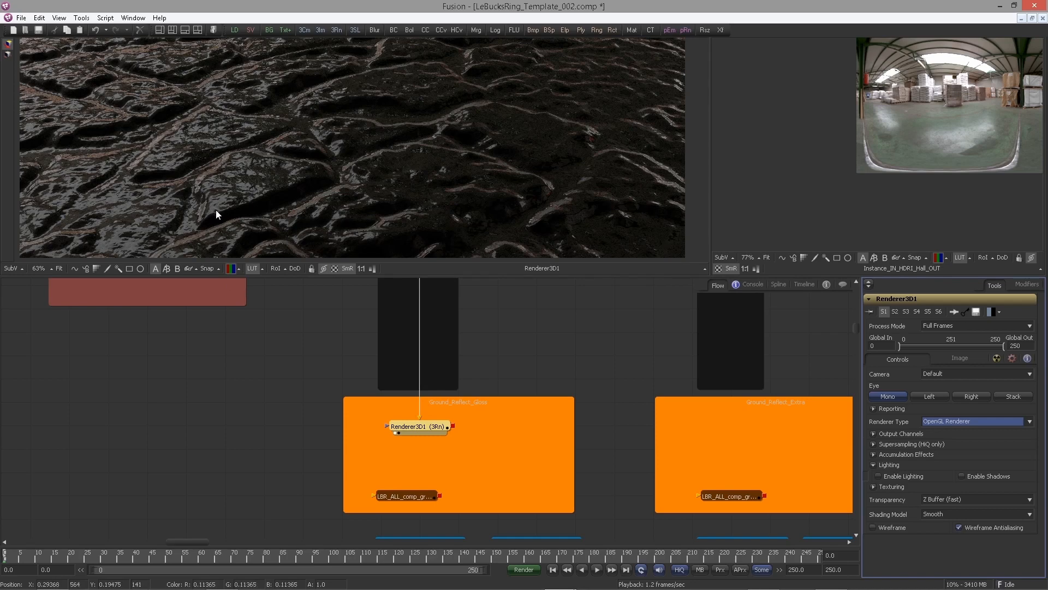
# Switch the renderer type to Software Renderer and back to OpenGL Renderer to compare results
pyautogui.click(935, 420)
pyautogui.click(938, 446)
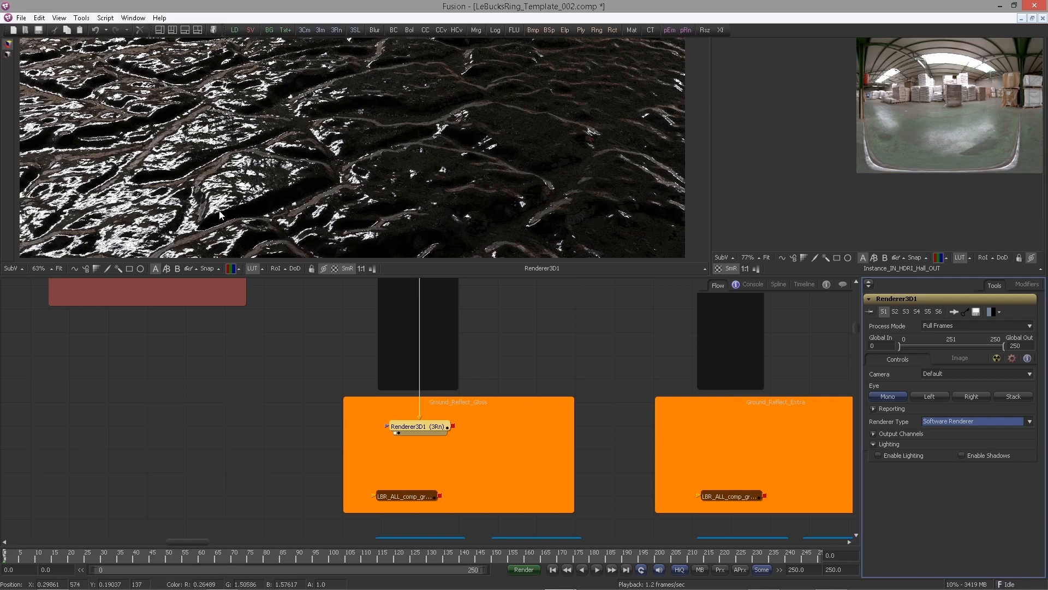
pyautogui.click(974, 420)
pyautogui.click(940, 432)
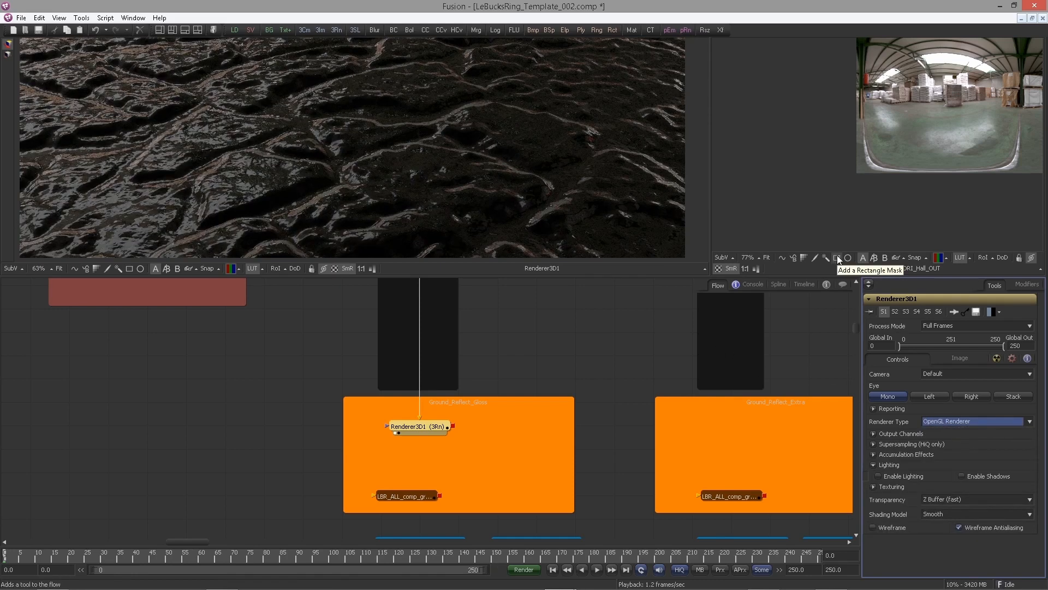
# Enable supersampling on Renderer3D1's RGBA output channel and turn on high-quality playback
pyautogui.click(873, 486)
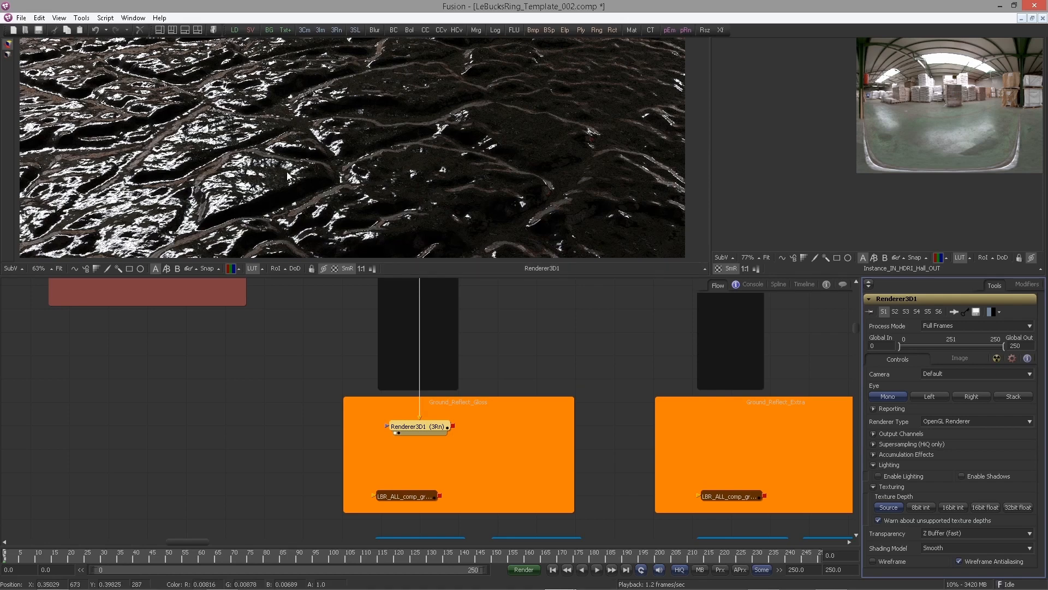
pyautogui.click(874, 434)
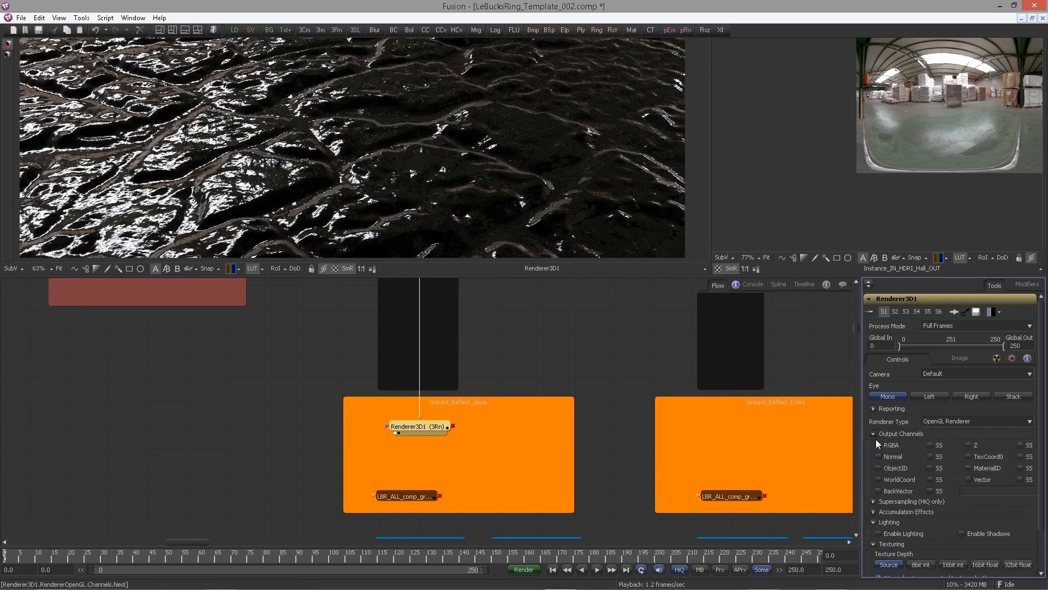
pyautogui.click(875, 435)
pyautogui.click(875, 435)
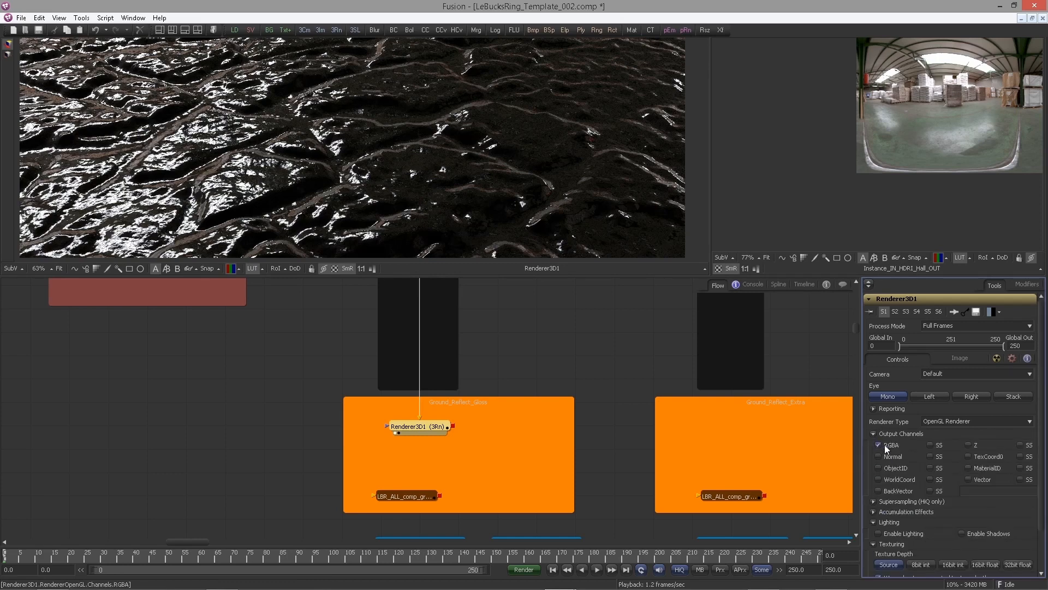
pyautogui.click(930, 445)
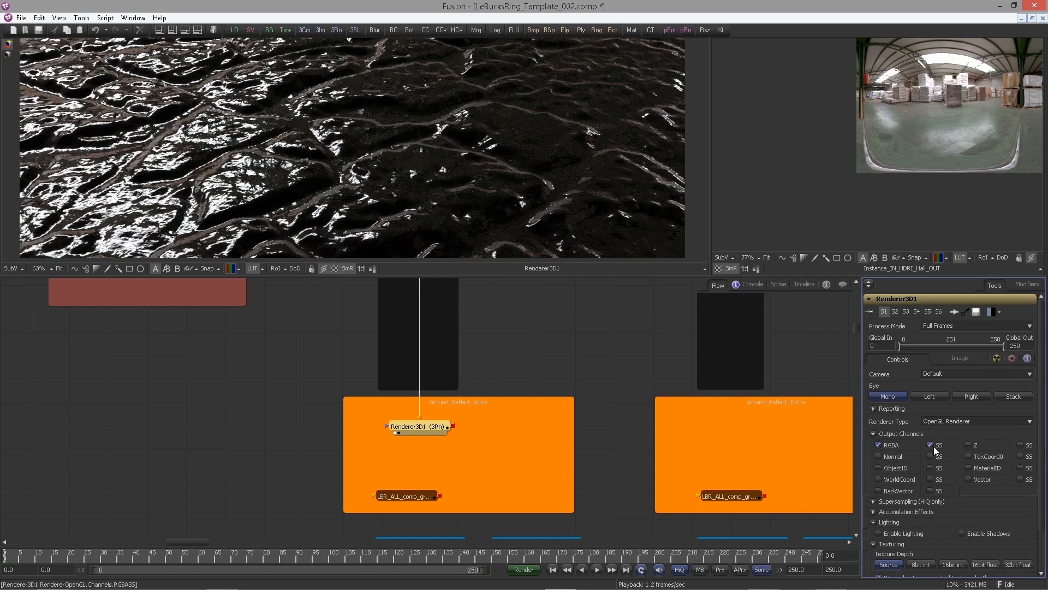
pyautogui.click(679, 570)
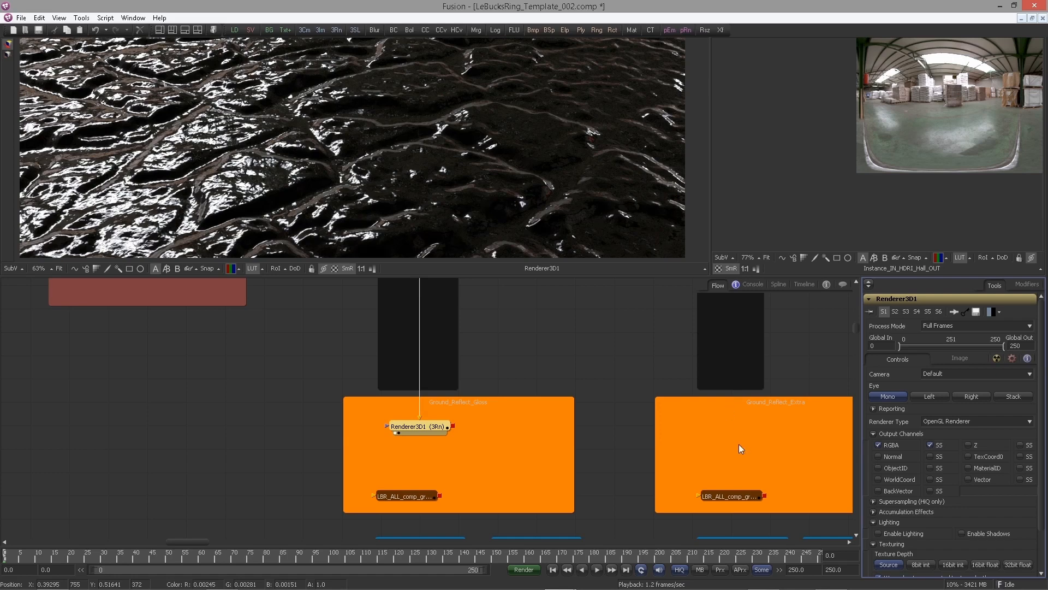
# Set Renderer3D1's supersampling rate to 5 and its reconstruction filter to Bi-Linear (triangle)
pyautogui.scroll(-1, 929, 414)
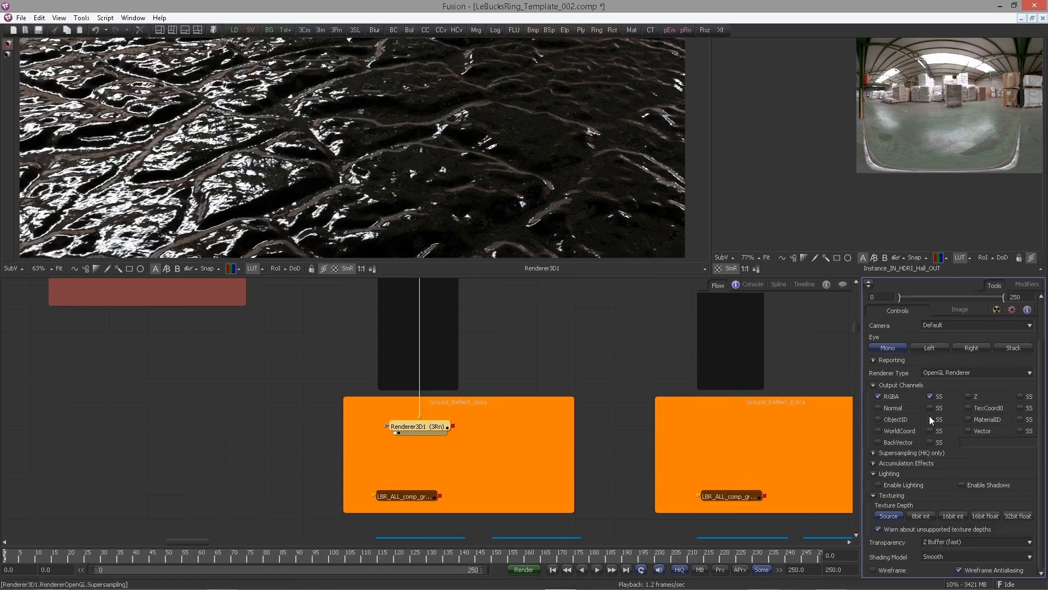
pyautogui.click(873, 454)
pyautogui.scroll(-2, 956, 365)
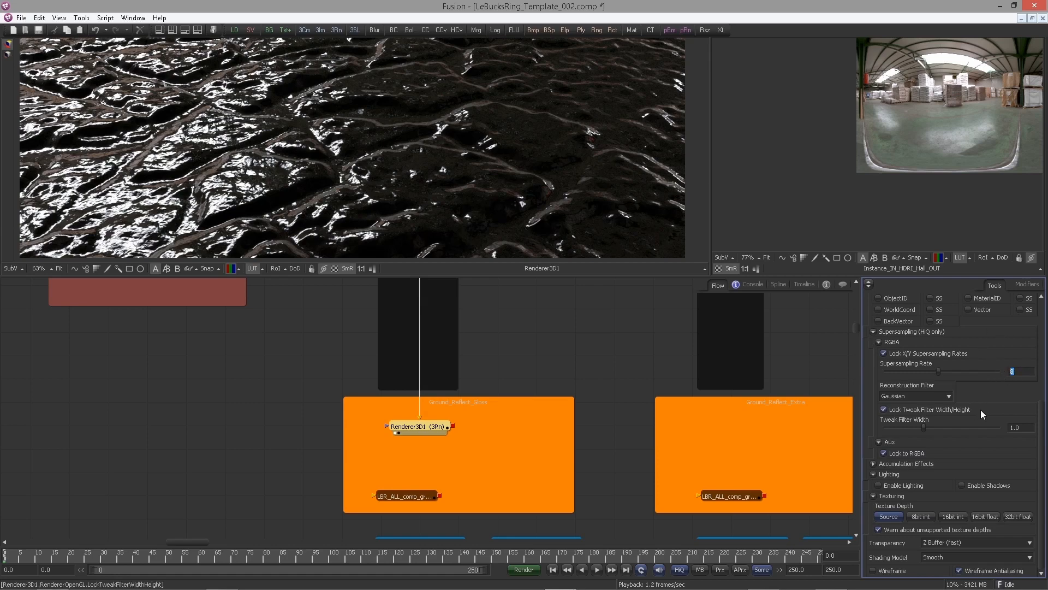
pyautogui.write('5')
pyautogui.press('Tab')
pyautogui.click(903, 396)
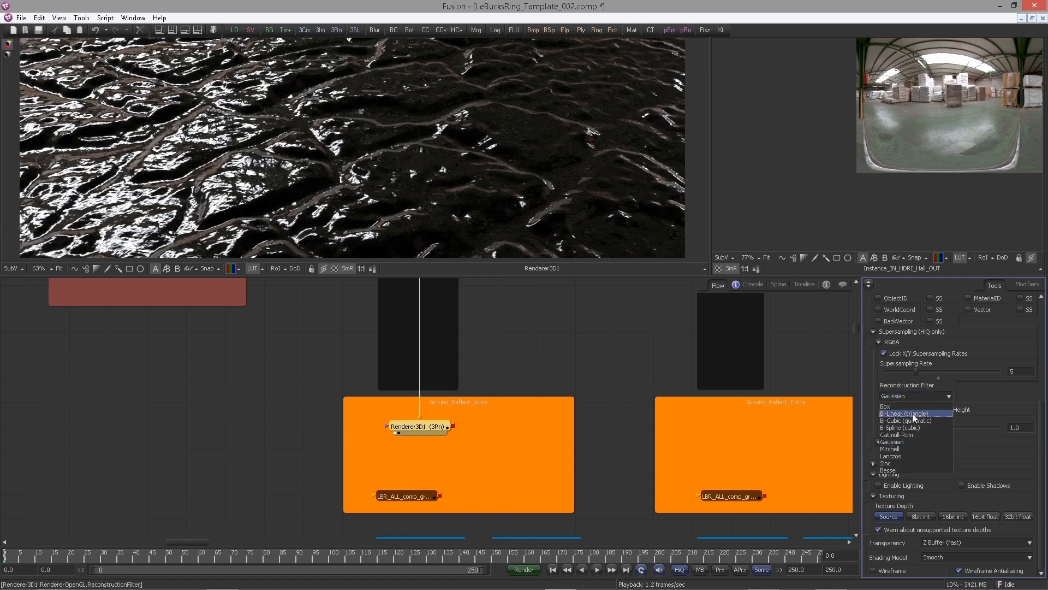
pyautogui.click(913, 413)
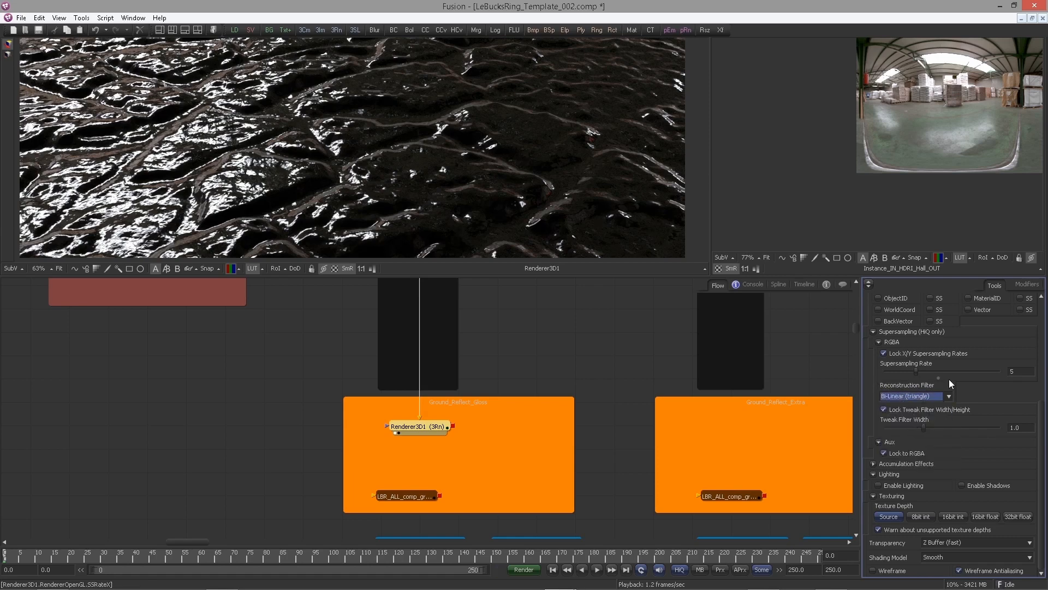
# Set Renderer3D1's image depth to 16bit float
pyautogui.scroll(5, 953, 393)
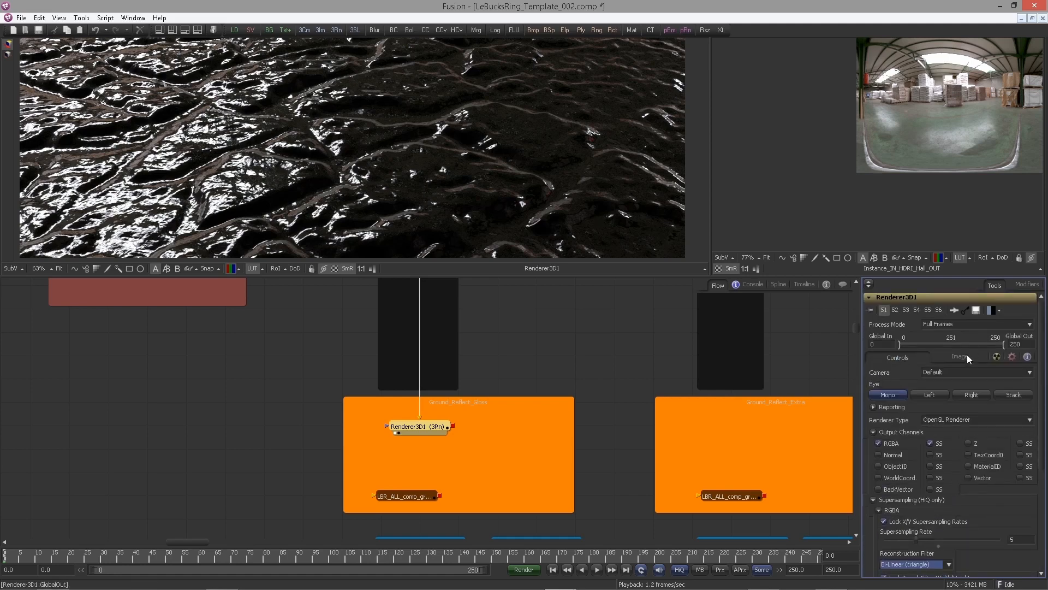
pyautogui.click(956, 359)
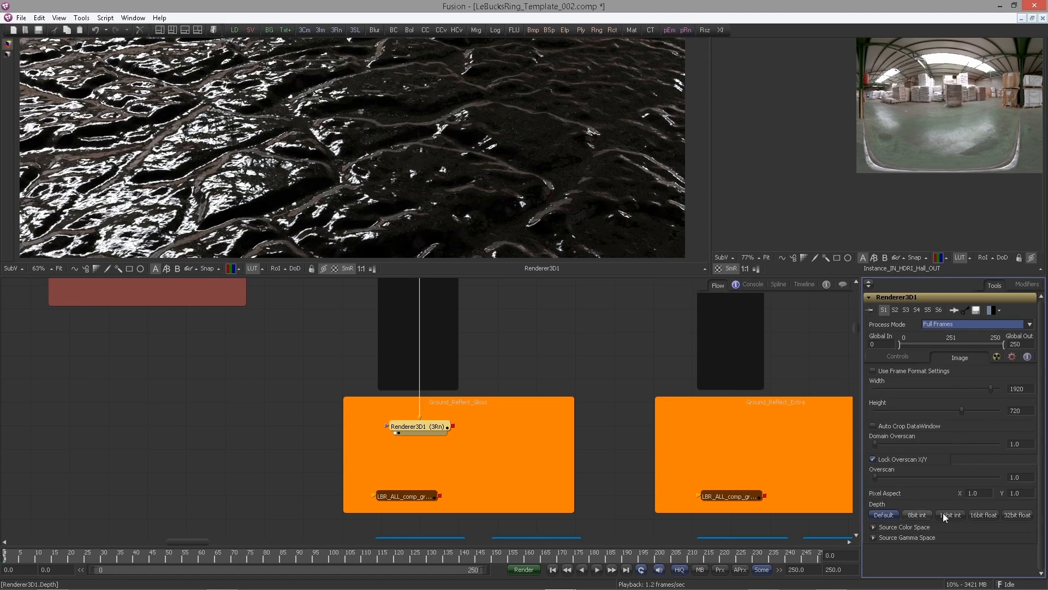
pyautogui.click(983, 514)
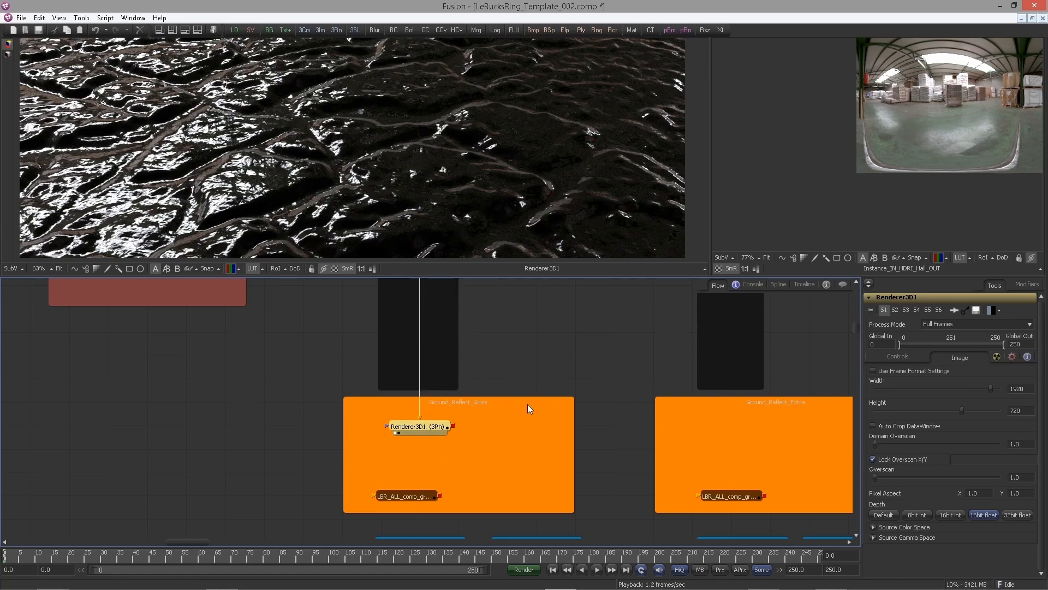
# Show the tile picture on the Renderer3D1 node in the flow
pyautogui.rightClick(426, 428)
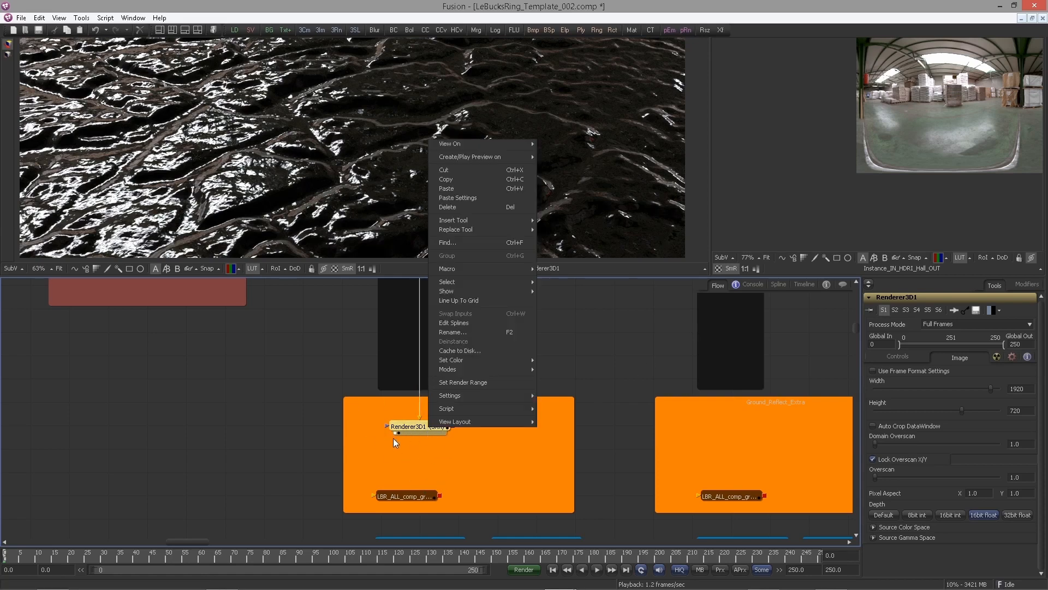
pyautogui.moveTo(404, 495); pyautogui.dragTo(411, 494)
pyautogui.click(422, 427)
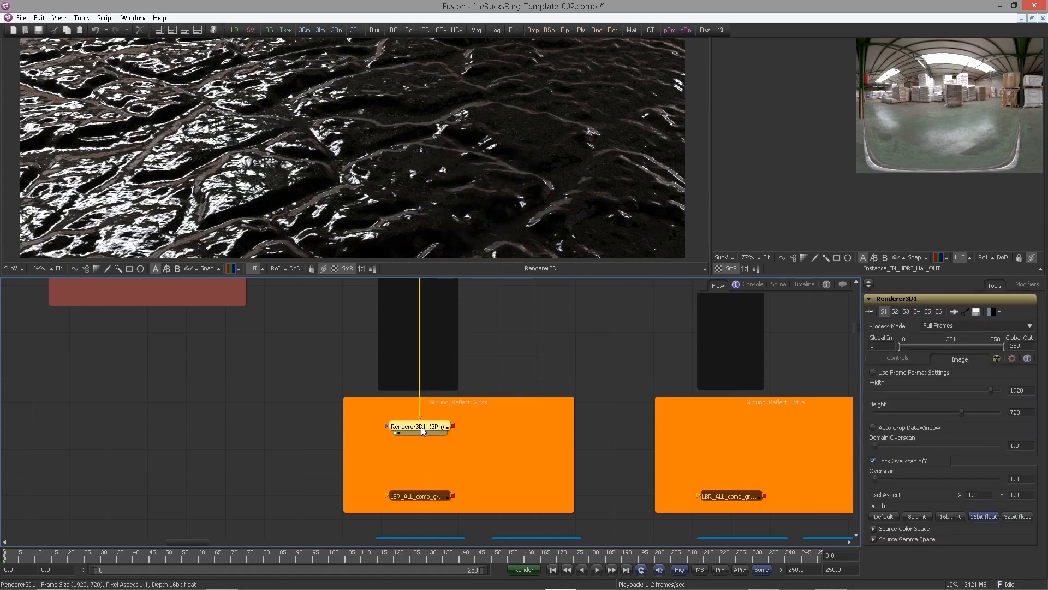
pyautogui.rightClick(421, 428)
pyautogui.moveTo(448, 289)
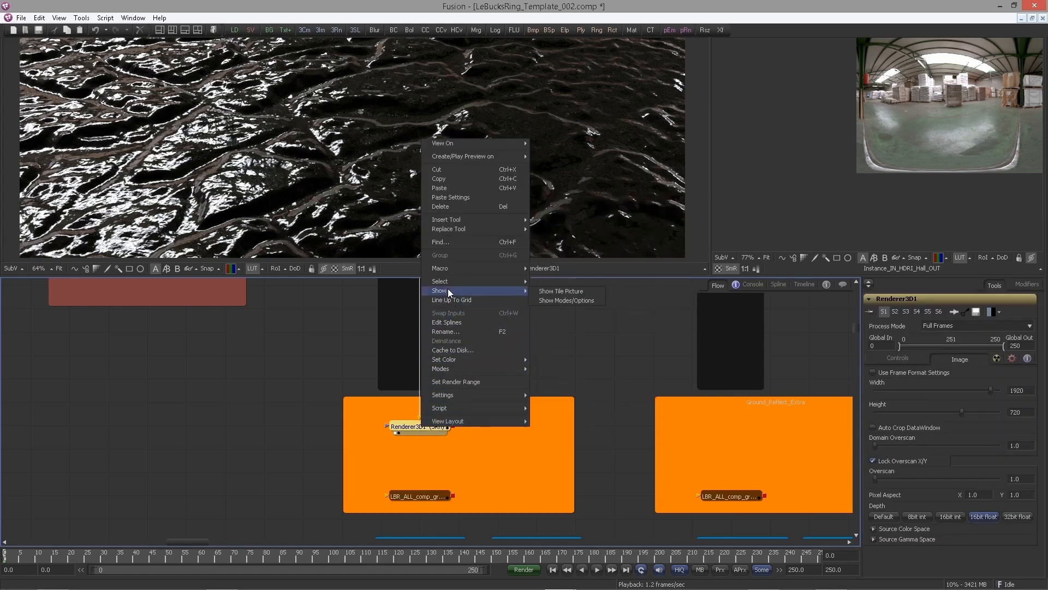
pyautogui.click(548, 289)
pyautogui.click(542, 347)
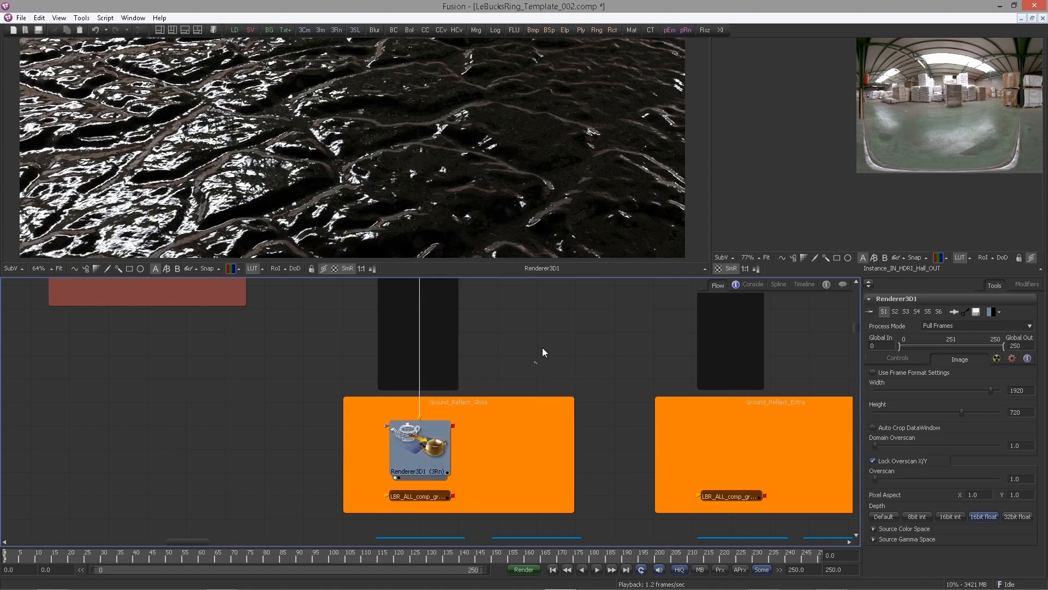
# Move CreateBumpMap1 down to make room below FastNoise1 in the ReflectGloss_Shader group
pyautogui.scroll(-2, 503, 326)
pyautogui.moveTo(526, 325); pyautogui.dragTo(477, 461)
pyautogui.scroll(-3, 269, 202)
pyautogui.scroll(6, 308, 178)
pyautogui.scroll(-2, 325, 184)
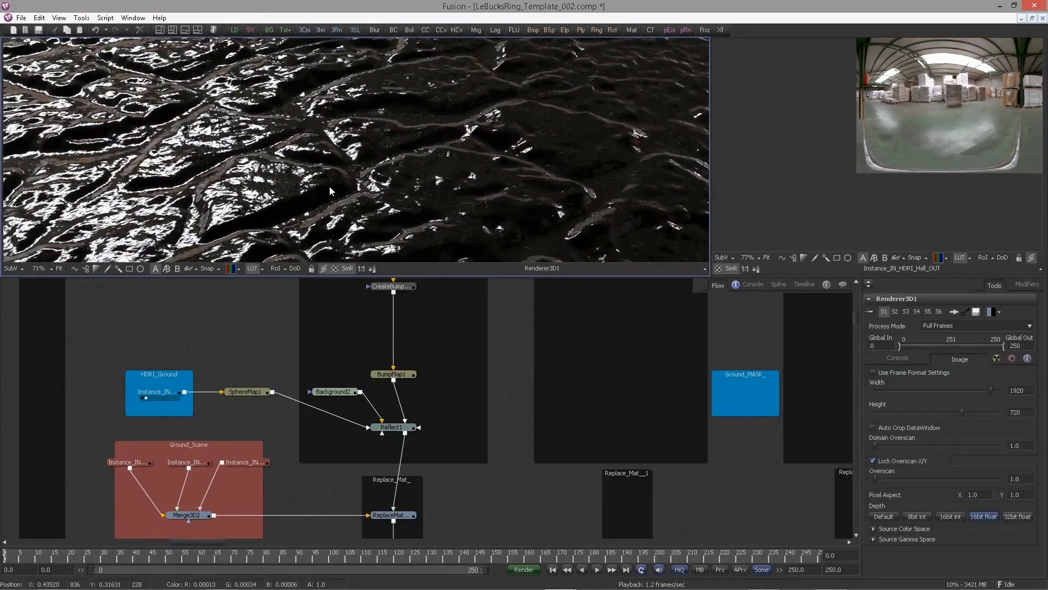
pyautogui.moveTo(352, 372); pyautogui.dragTo(368, 424)
pyautogui.moveTo(490, 373); pyautogui.dragTo(489, 423)
pyautogui.scroll(2, 464, 394)
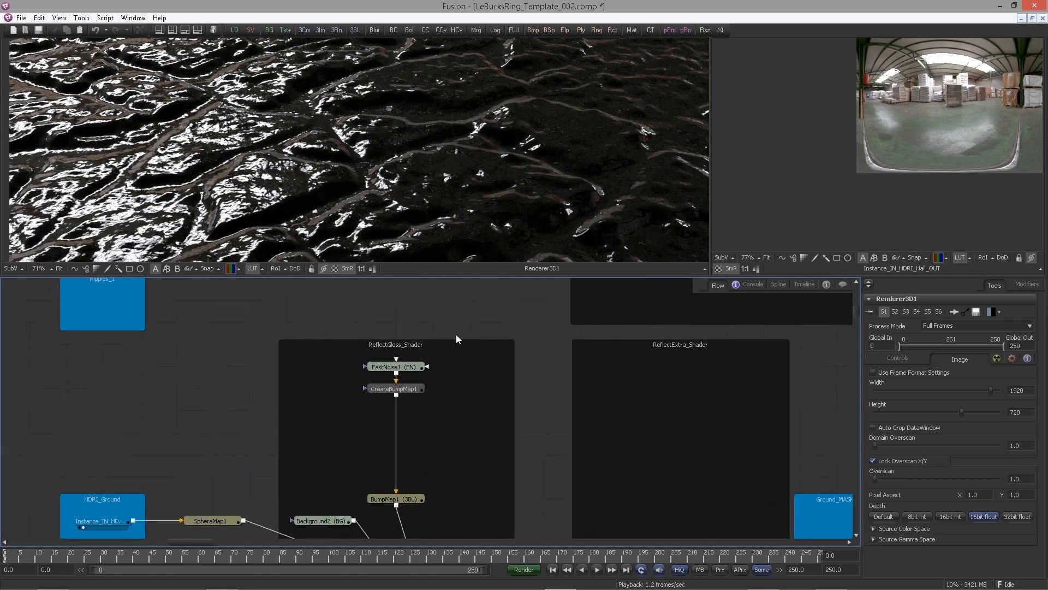
pyautogui.moveTo(349, 211); pyautogui.dragTo(363, 212)
pyautogui.moveTo(426, 235); pyautogui.dragTo(440, 234)
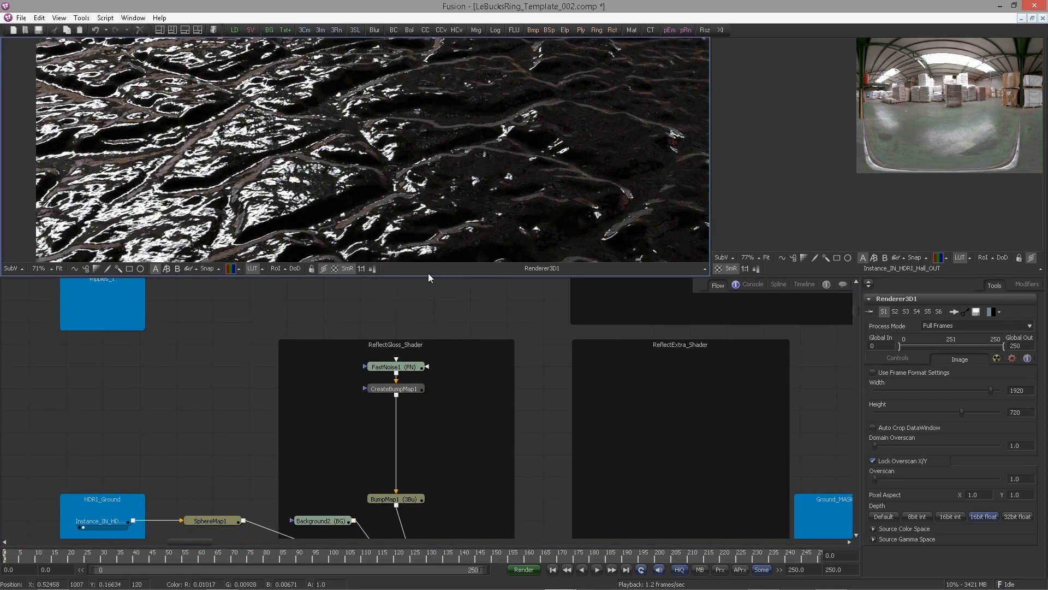
pyautogui.moveTo(365, 315)
pyautogui.mouseDown()
pyautogui.moveTo(364, 303)
pyautogui.moveTo(376, 312)
pyautogui.mouseUp()
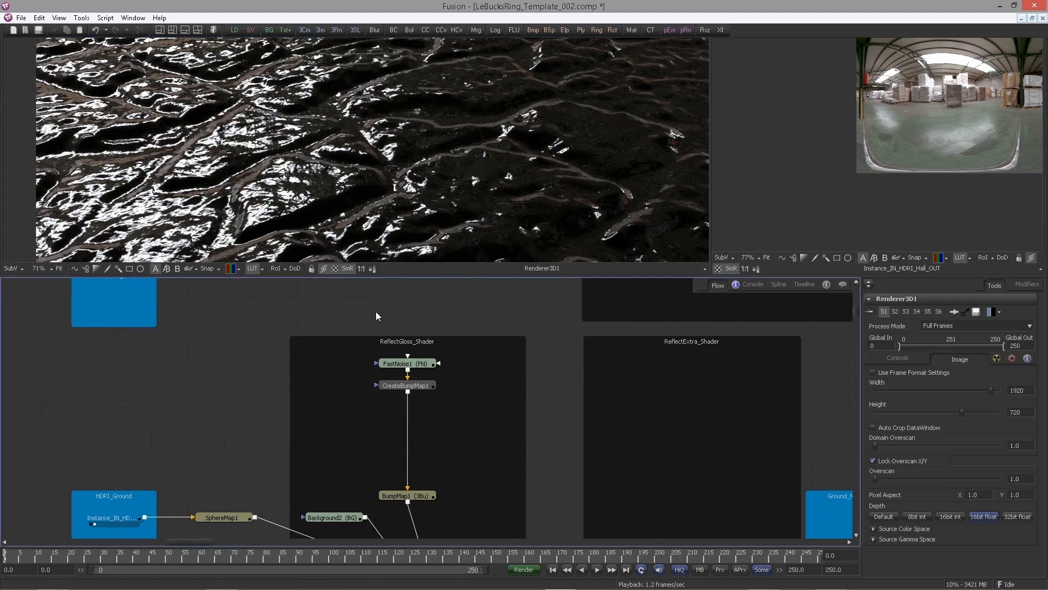
pyautogui.moveTo(396, 386); pyautogui.dragTo(399, 408)
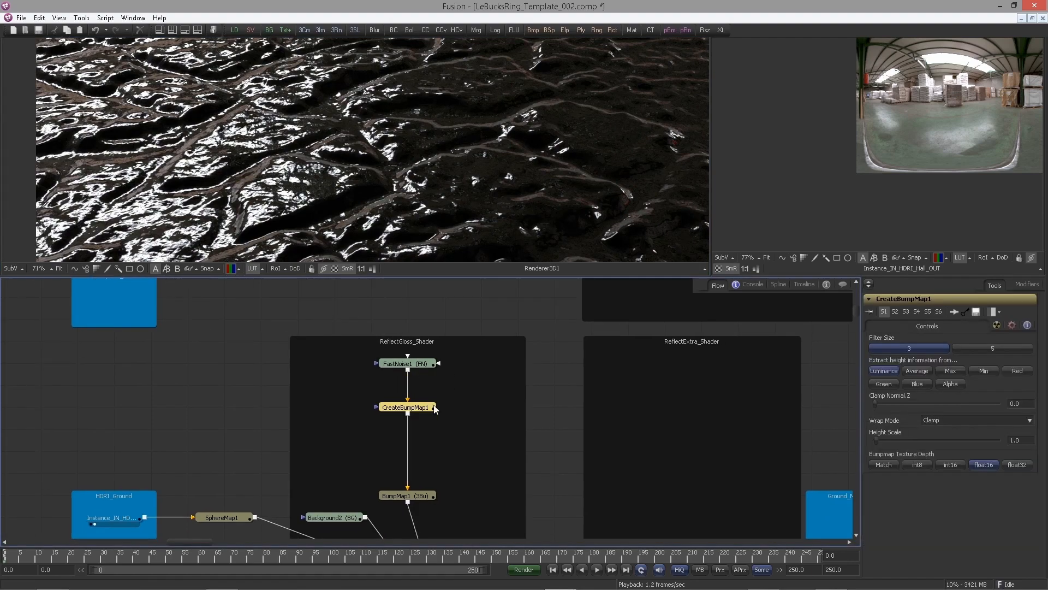
# Insert a Filter tool directly after FastNoise1
pyautogui.moveTo(425, 371); pyautogui.dragTo(403, 345)
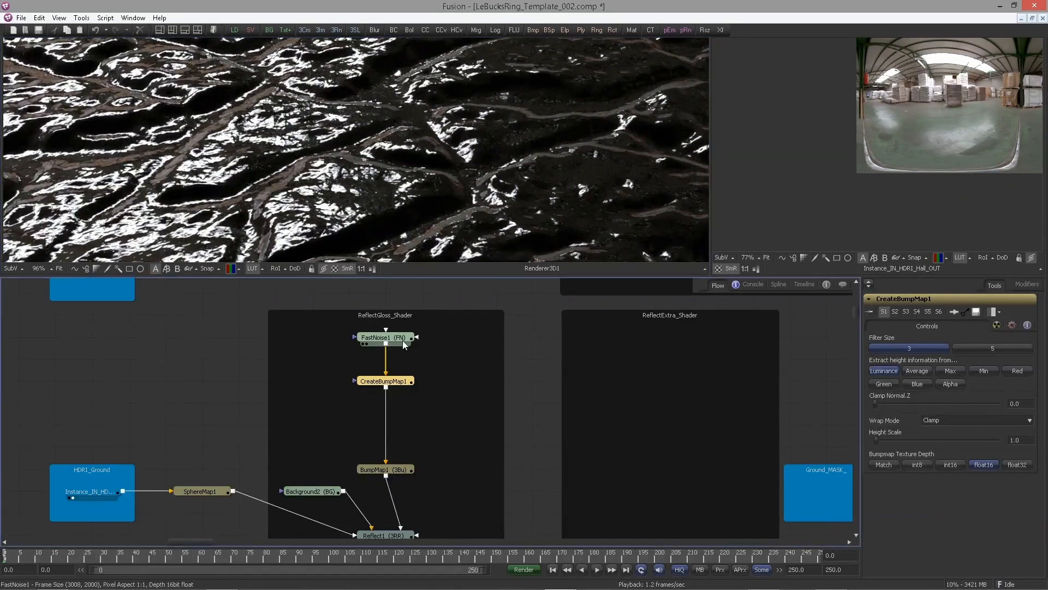
pyautogui.click(402, 340)
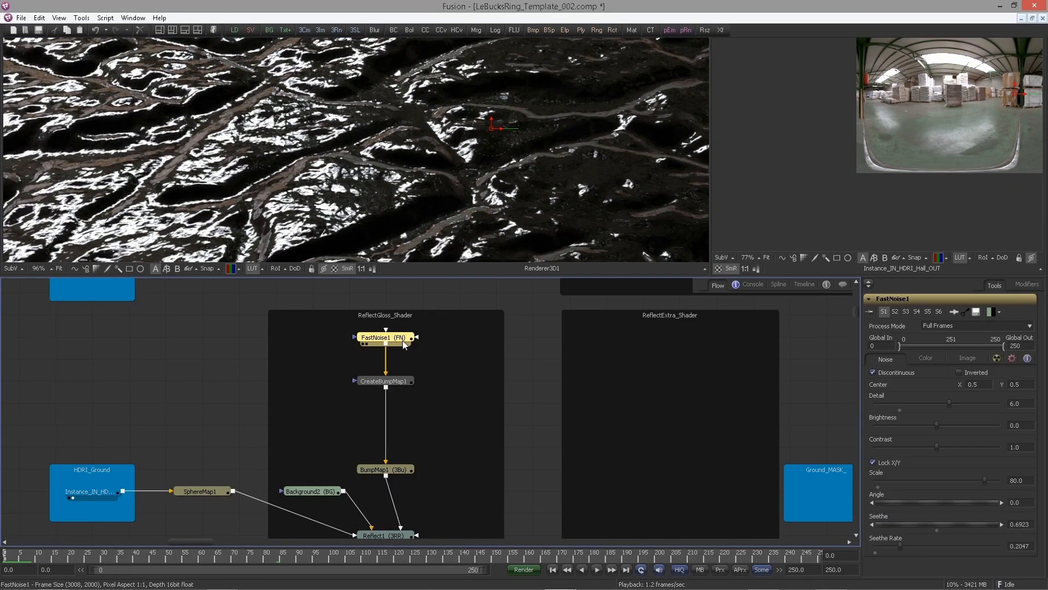
pyautogui.hotkey('ctrl', 'space')
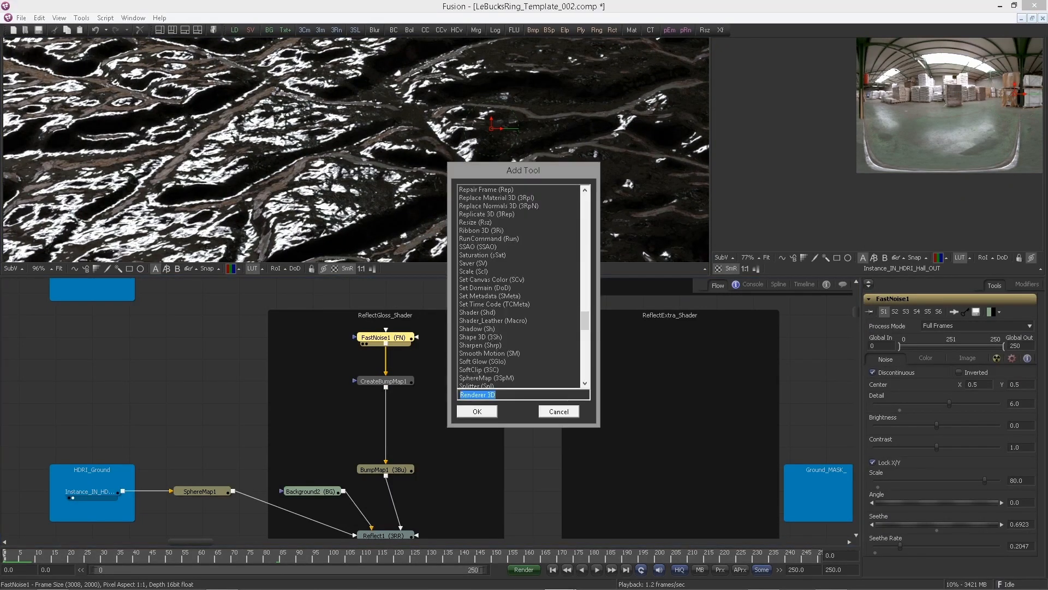
pyautogui.write('filter')
pyautogui.press('Return')
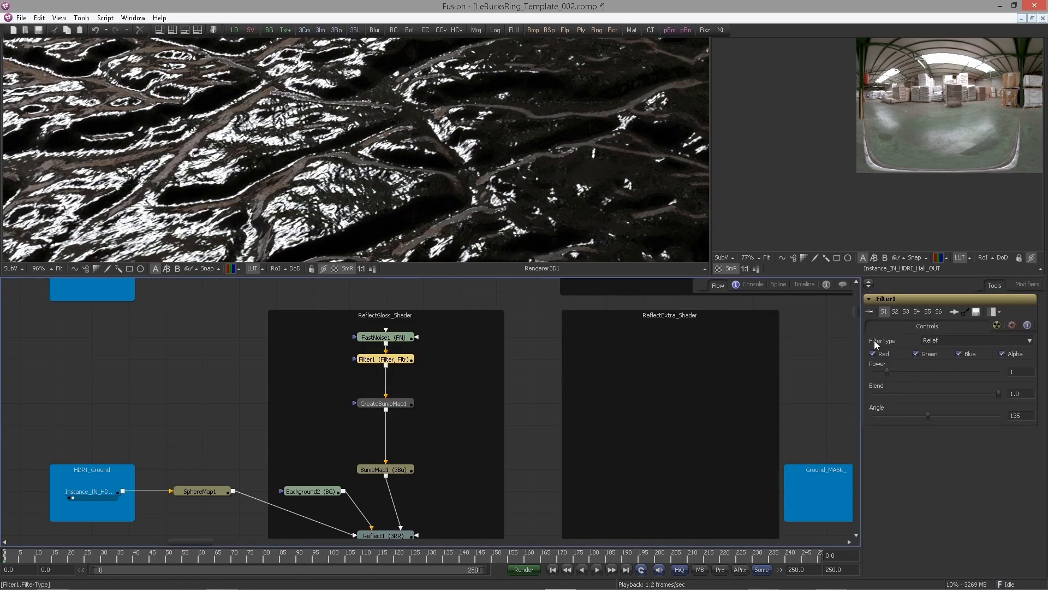
# Configure the new filter as a non-animated Noise filter with power 10
pyautogui.click(953, 340)
pyautogui.click(936, 387)
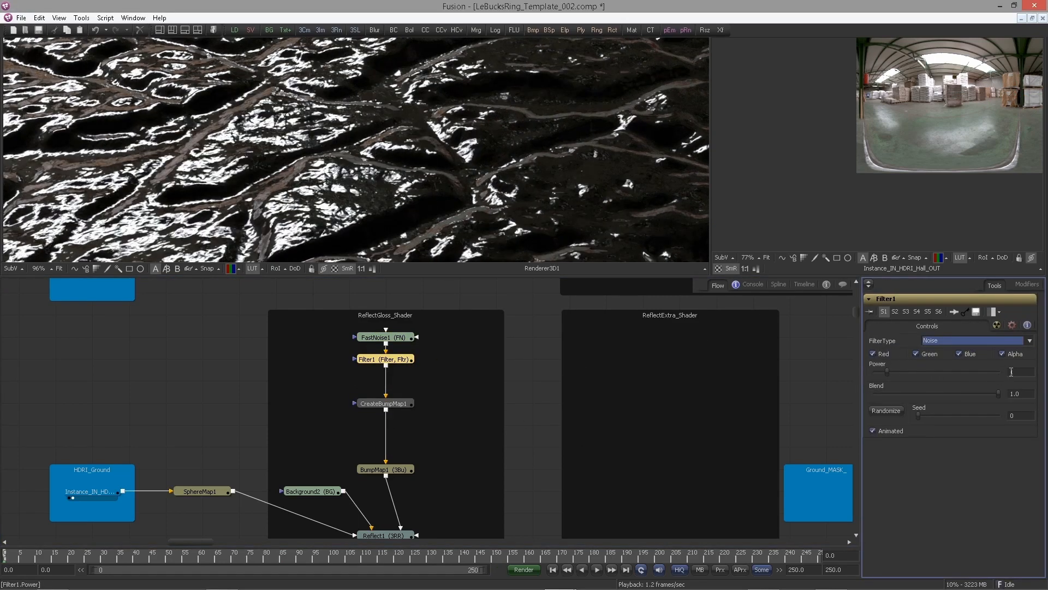
pyautogui.click(1011, 372)
pyautogui.write('10')
pyautogui.press('Tab')
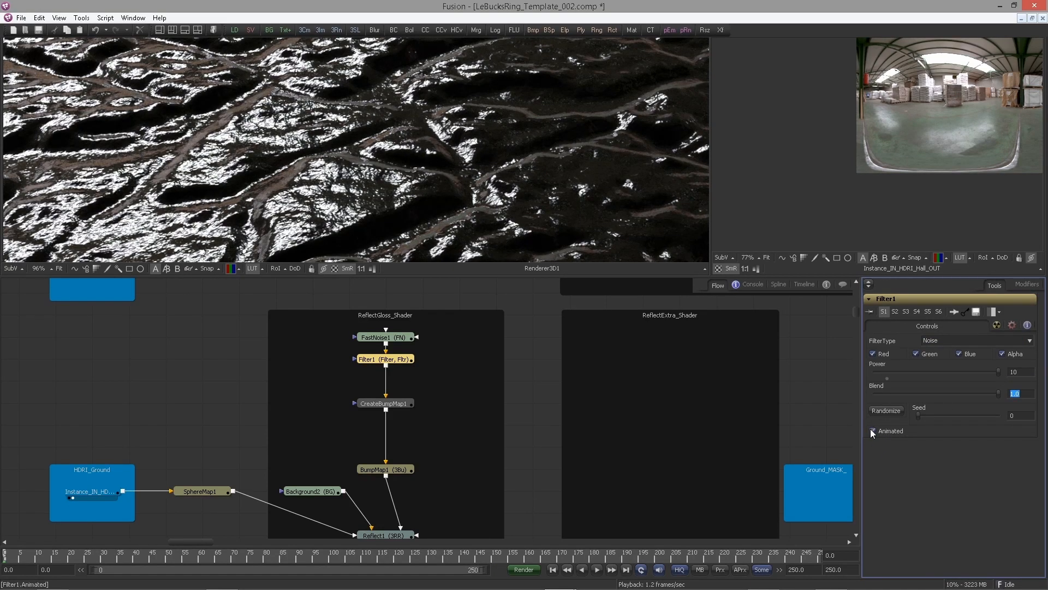
pyautogui.click(872, 432)
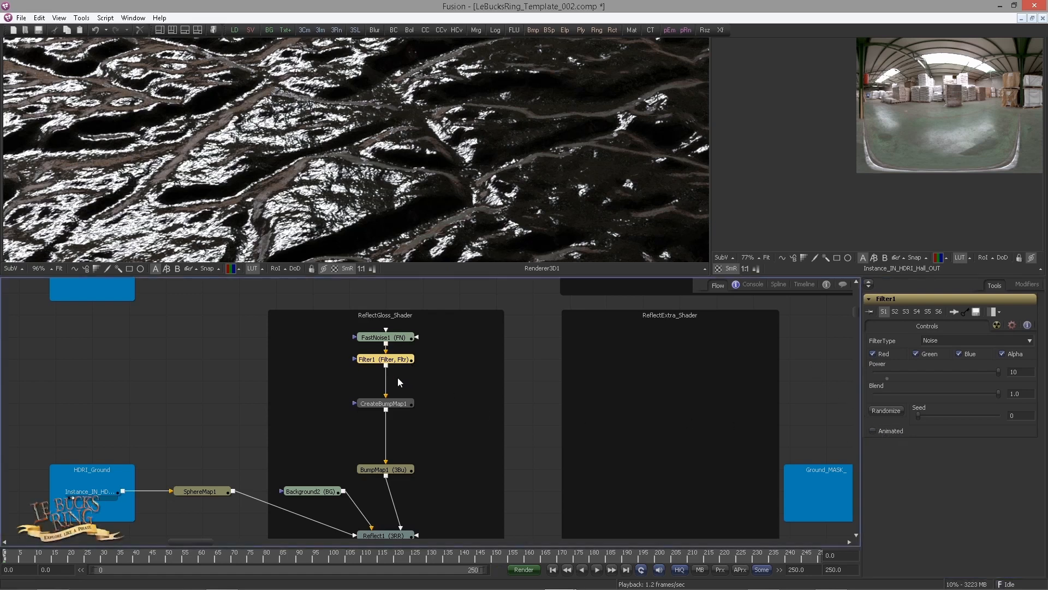
# Duplicate the noise filter directly below itself and randomize the copy's seed
pyautogui.moveTo(401, 404); pyautogui.dragTo(400, 427)
pyautogui.click(398, 359)
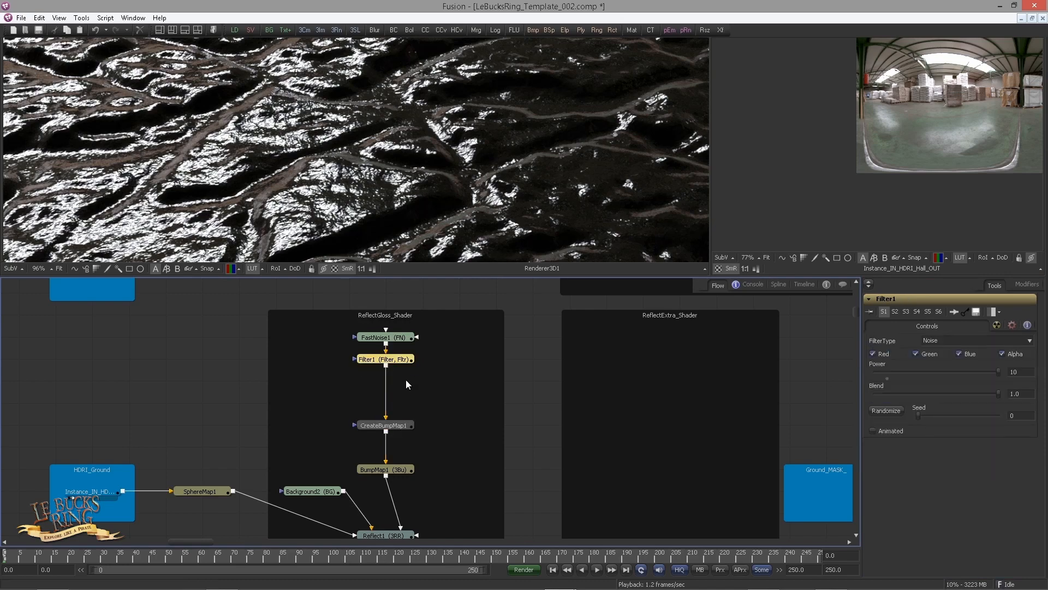
pyautogui.hotkey('ctrl', 'c')
pyautogui.hotkey('ctrl', 'v')
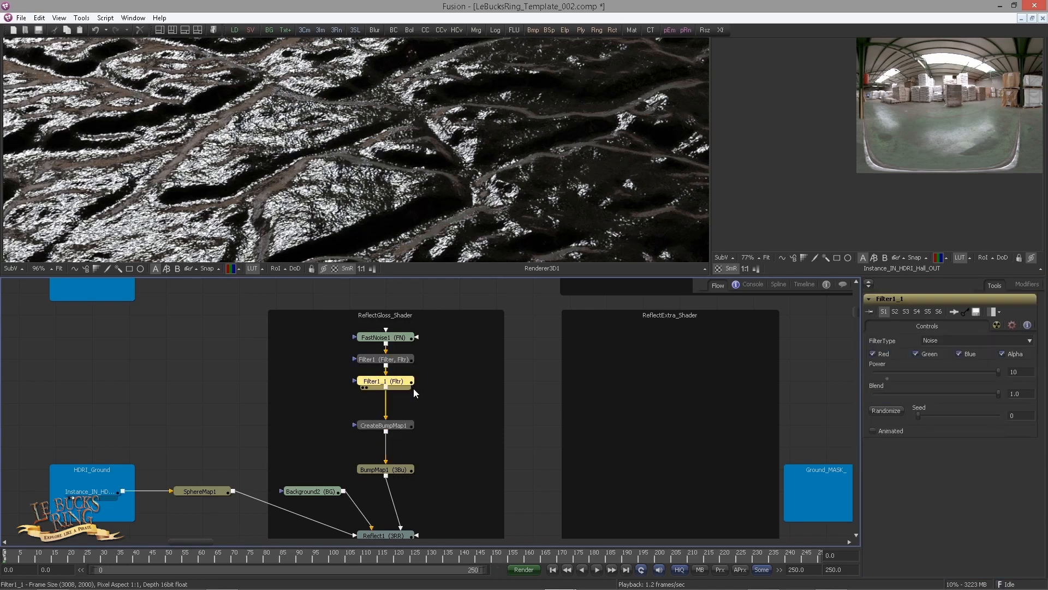
pyautogui.click(887, 410)
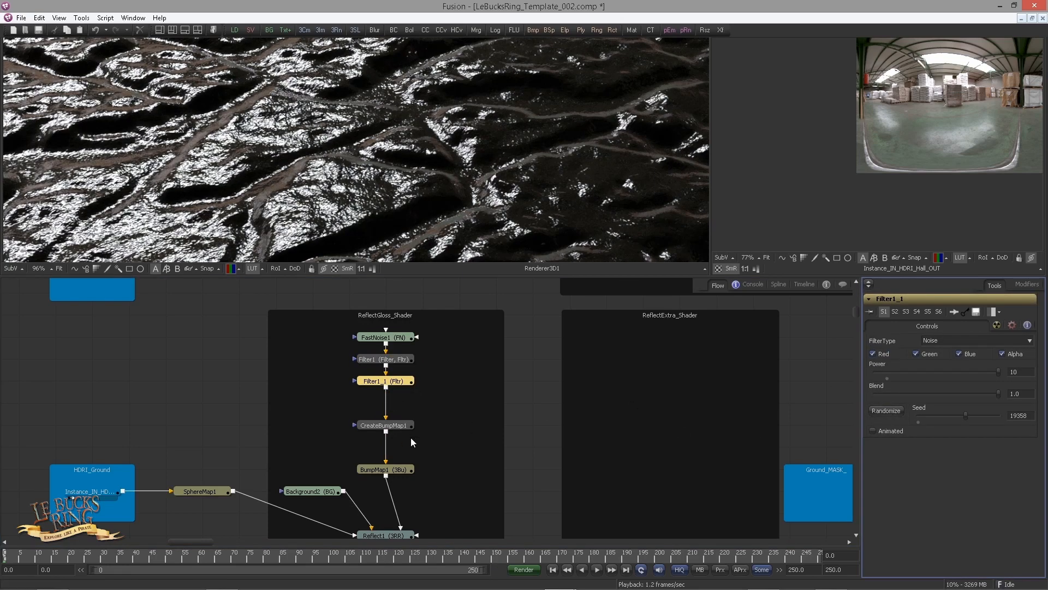
# Paste another noise filter copy after CreateBumpMap1 and view it in the first viewer
pyautogui.moveTo(407, 426); pyautogui.dragTo(362, 175)
pyautogui.click(432, 421)
pyautogui.click(403, 403)
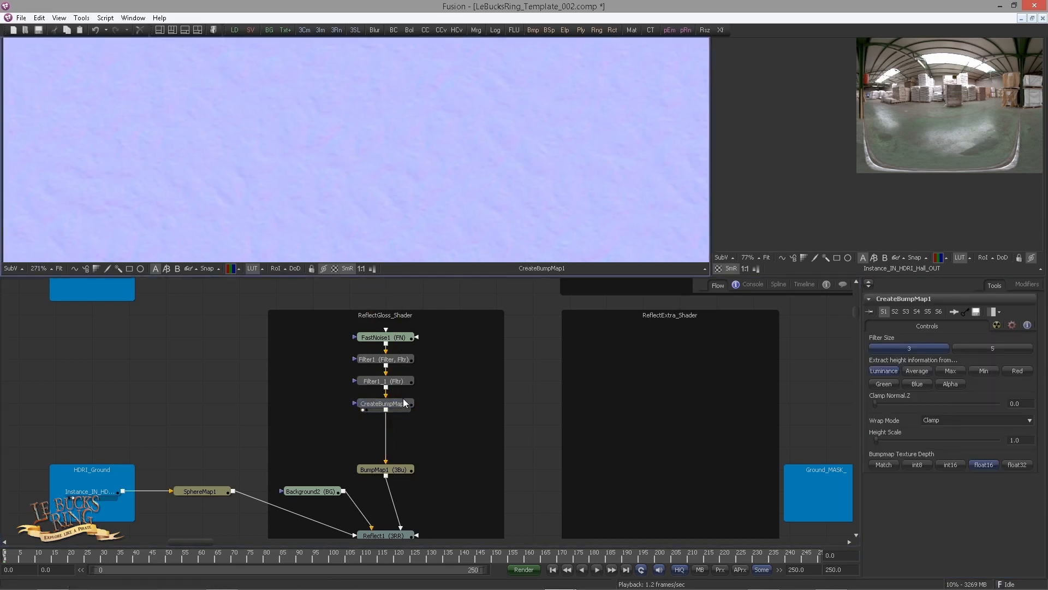
pyautogui.hotkey('ctrl', 'v')
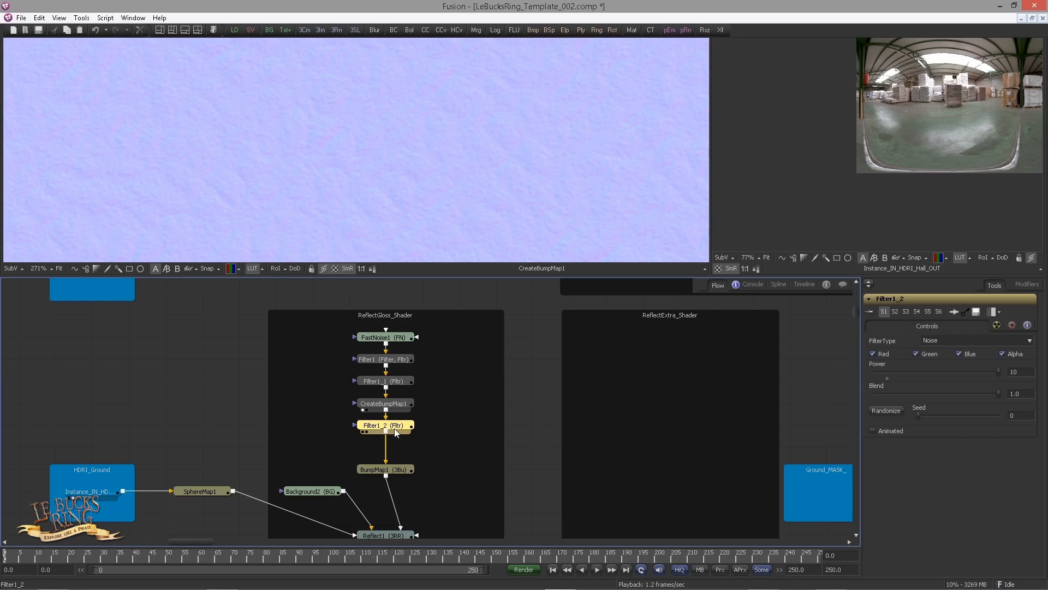
pyautogui.hotkey('ctrl', 'z')
pyautogui.click(402, 404)
pyautogui.hotkey('ctrl', 'v')
pyautogui.moveTo(400, 424); pyautogui.dragTo(364, 172)
# Display Renderer3D1 in the first viewer and the filter after CreateBumpMap1 in the second viewer
pyautogui.moveTo(423, 356); pyautogui.dragTo(395, 315)
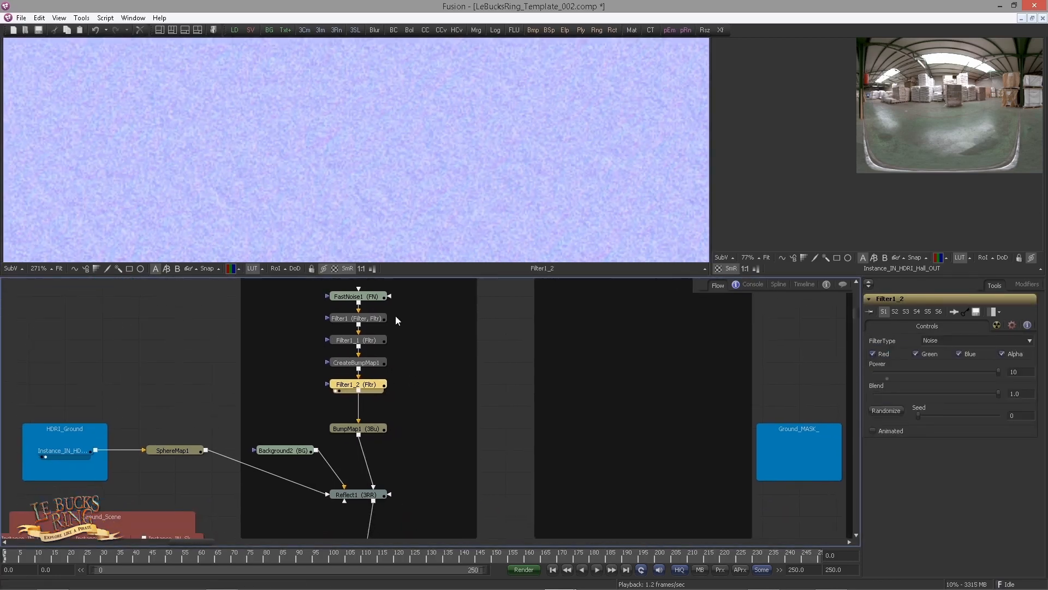
pyautogui.scroll(-3, 350, 393)
pyautogui.moveTo(390, 461); pyautogui.dragTo(383, 404)
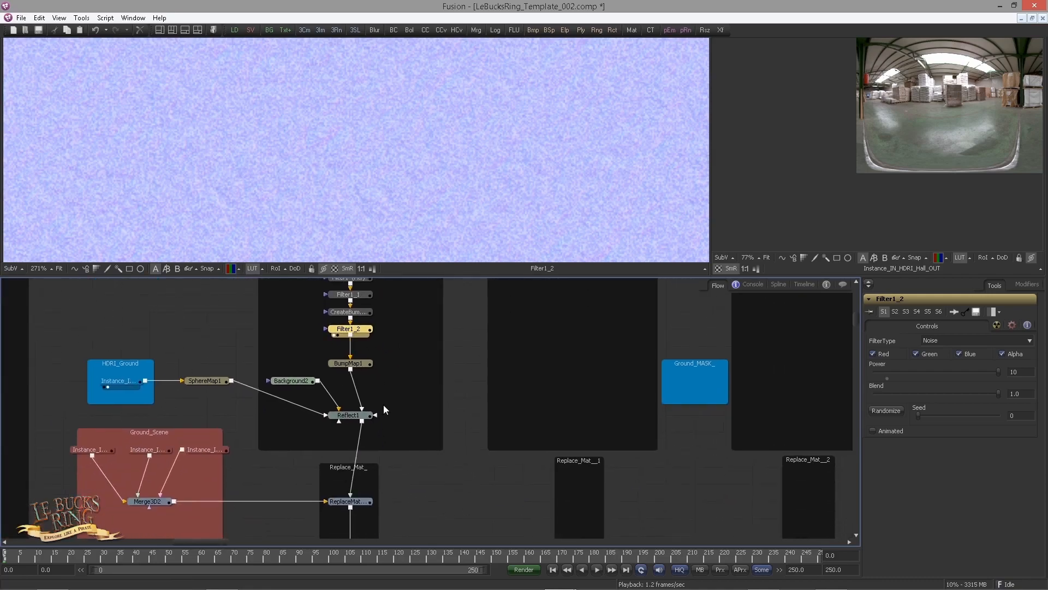
pyautogui.scroll(-5, 383, 405)
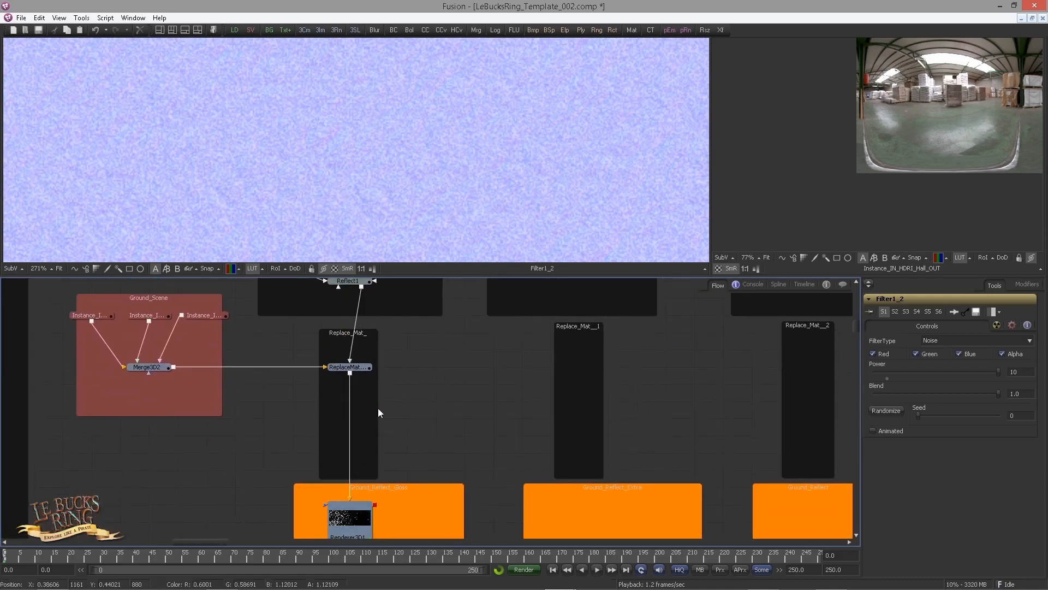
pyautogui.moveTo(414, 392); pyautogui.dragTo(440, 452)
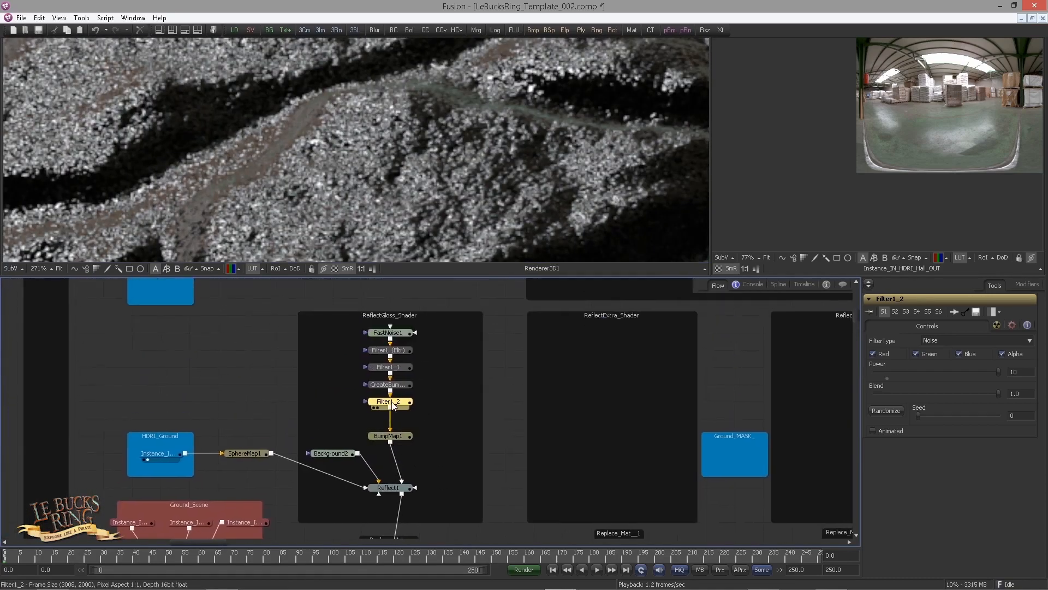
pyautogui.moveTo(393, 405); pyautogui.dragTo(575, 155)
# Toggle pass-through on the filter after CreateBumpMap1 to compare the rendered ground
pyautogui.scroll(-4, 153, 182)
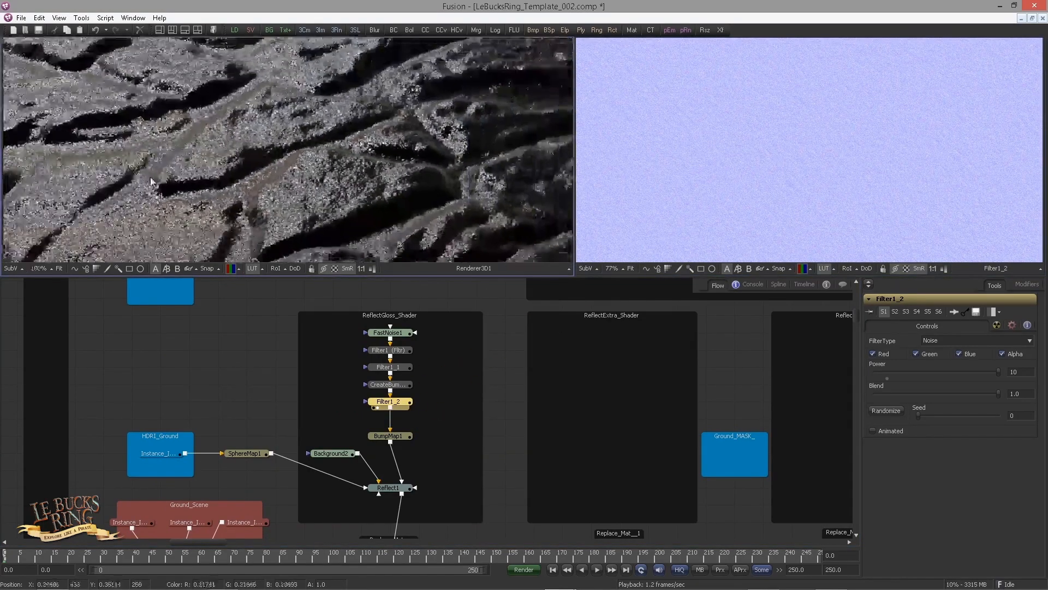
pyautogui.scroll(-2, 152, 182)
pyautogui.moveTo(153, 182); pyautogui.dragTo(246, 188)
pyautogui.moveTo(278, 393); pyautogui.dragTo(164, 418)
pyautogui.scroll(2, 256, 412)
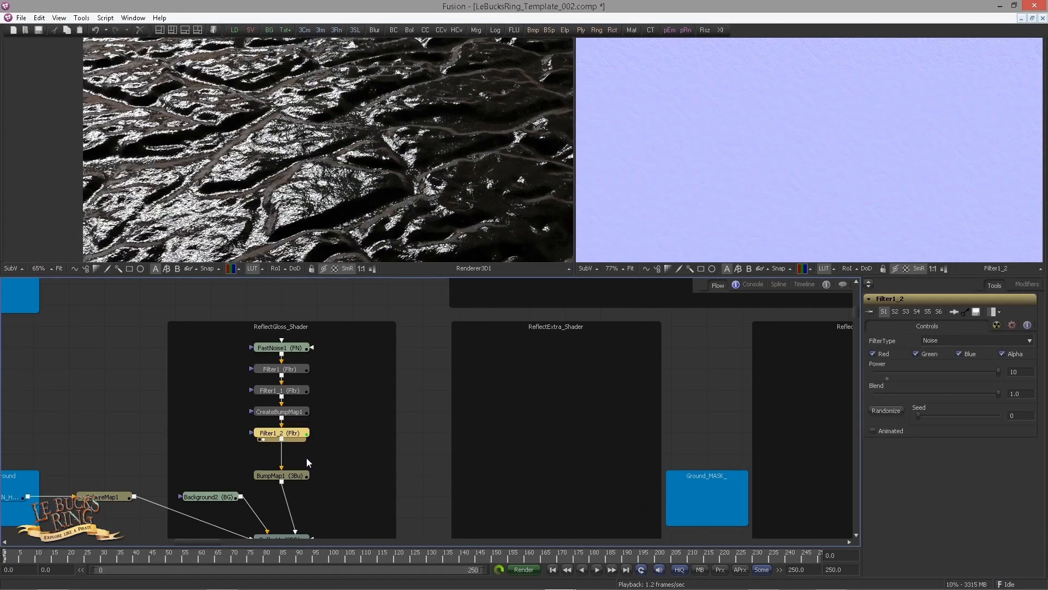
pyautogui.hotkey('ctrl', 'p')
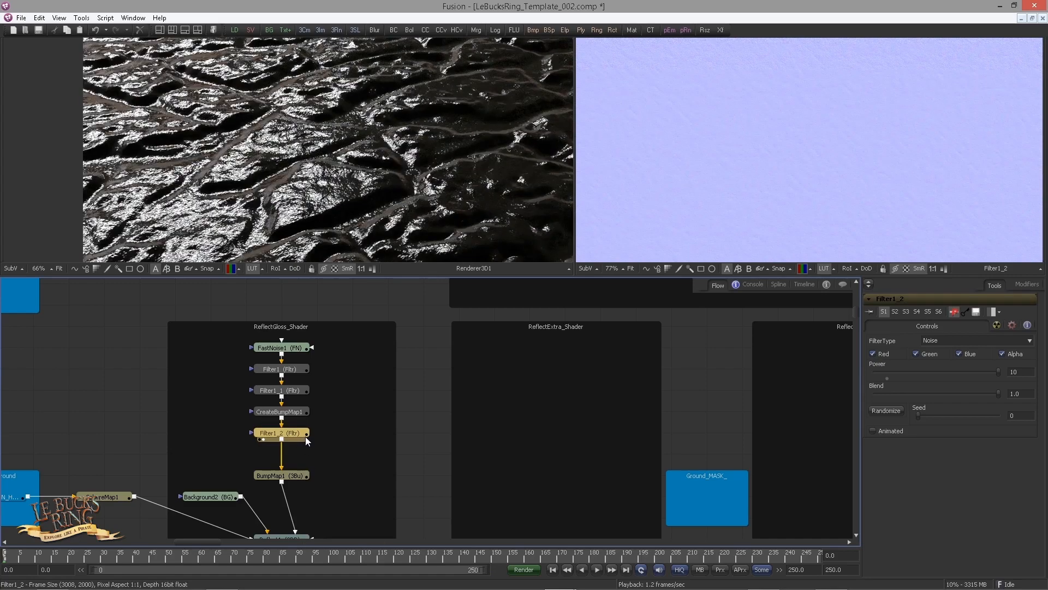
# Toggle pass-through back on the filter after CreateBumpMap1 and set Reflect1's reflection falloff to 4
pyautogui.hotkey('ctrl', 'p')
pyautogui.moveTo(324, 469); pyautogui.dragTo(345, 328)
pyautogui.click(299, 398)
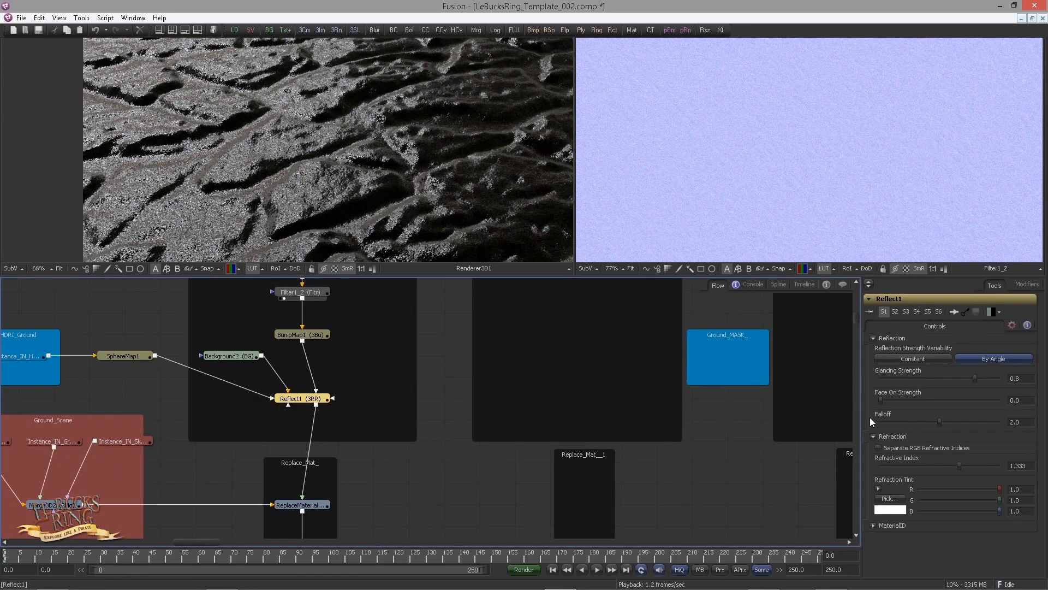
pyautogui.click(1014, 422)
pyautogui.write('4')
pyautogui.press('Return')
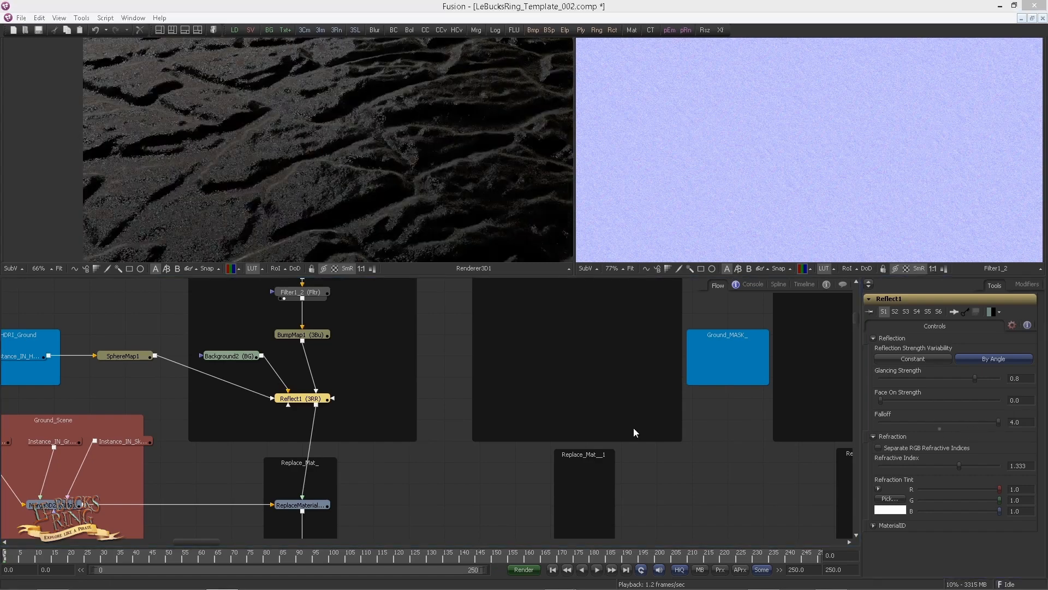
# Randomize the seed of the noise filter after CreateBumpMap1
pyautogui.moveTo(352, 309); pyautogui.dragTo(381, 372)
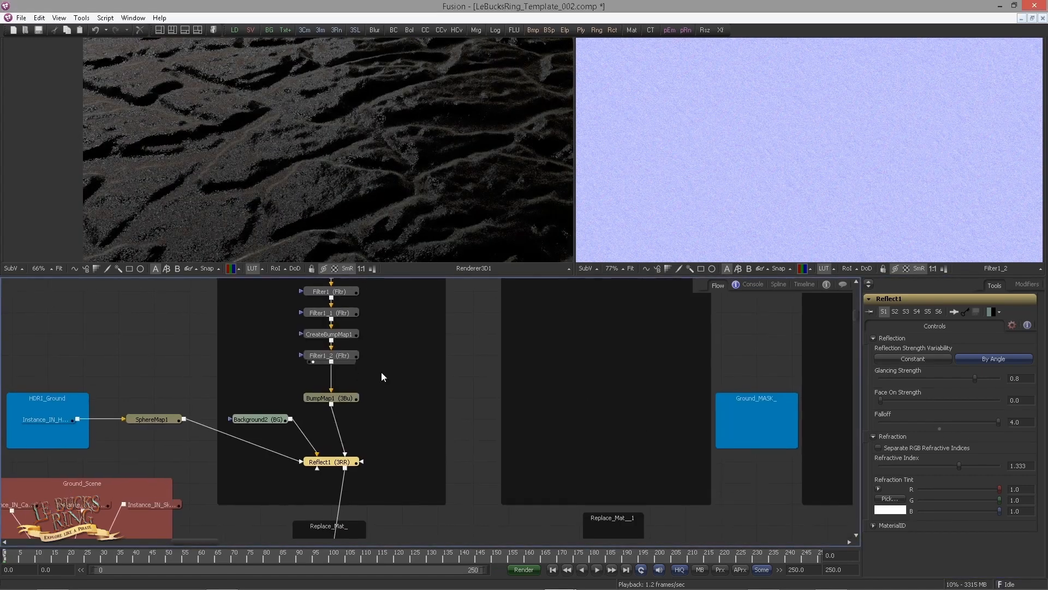
pyautogui.click(344, 356)
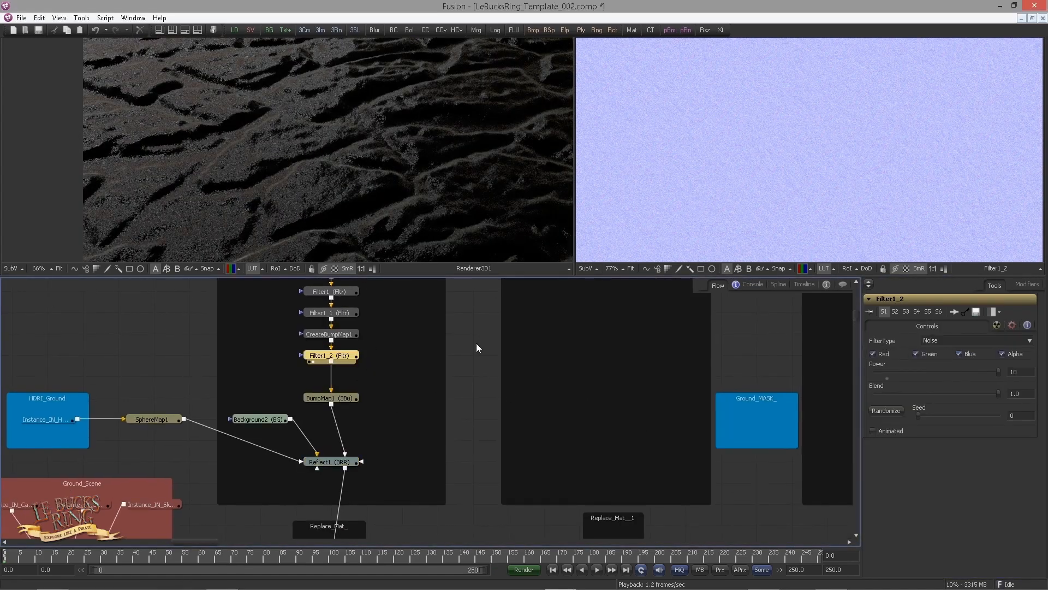
pyautogui.click(888, 410)
pyautogui.click(888, 409)
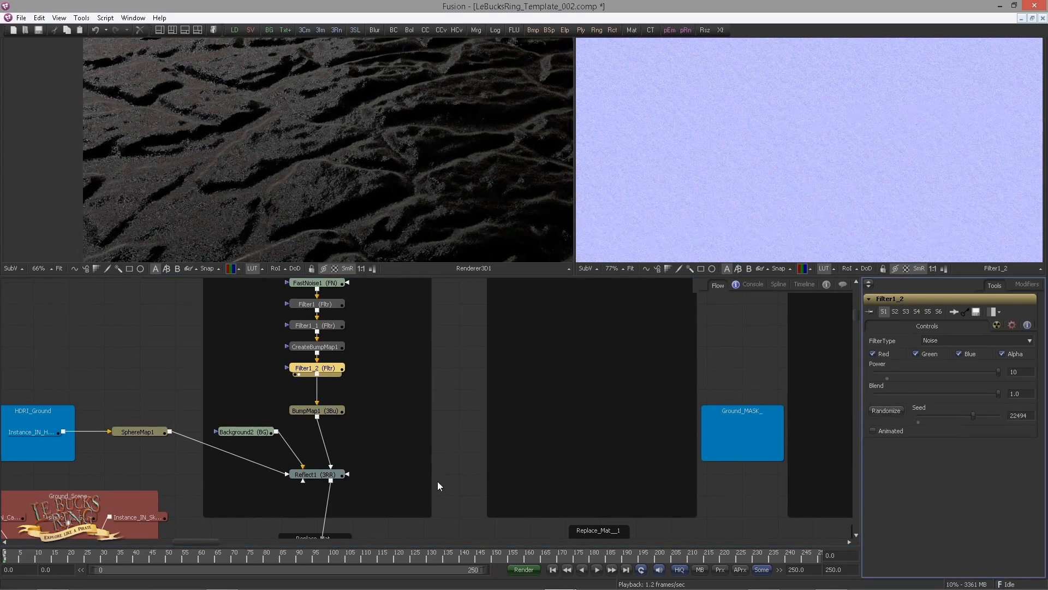
# Rotate SphereMap1 to X 1.818, Y -294.54 and Z -20 degrees
pyautogui.moveTo(440, 473); pyautogui.dragTo(423, 339)
pyautogui.moveTo(348, 362); pyautogui.dragTo(458, 377)
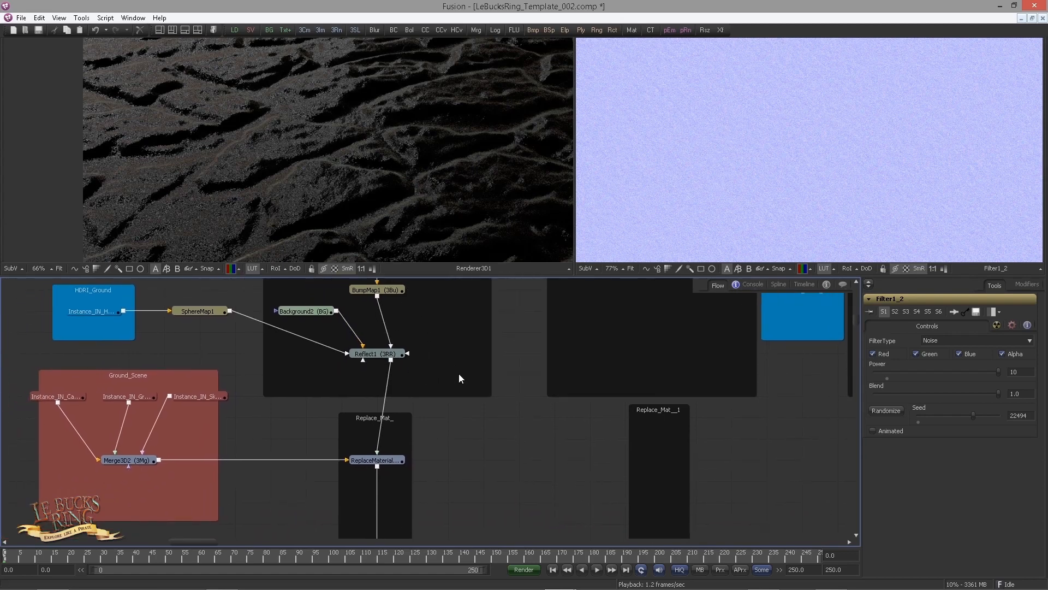
pyautogui.click(208, 312)
pyautogui.moveTo(211, 312); pyautogui.dragTo(251, 347)
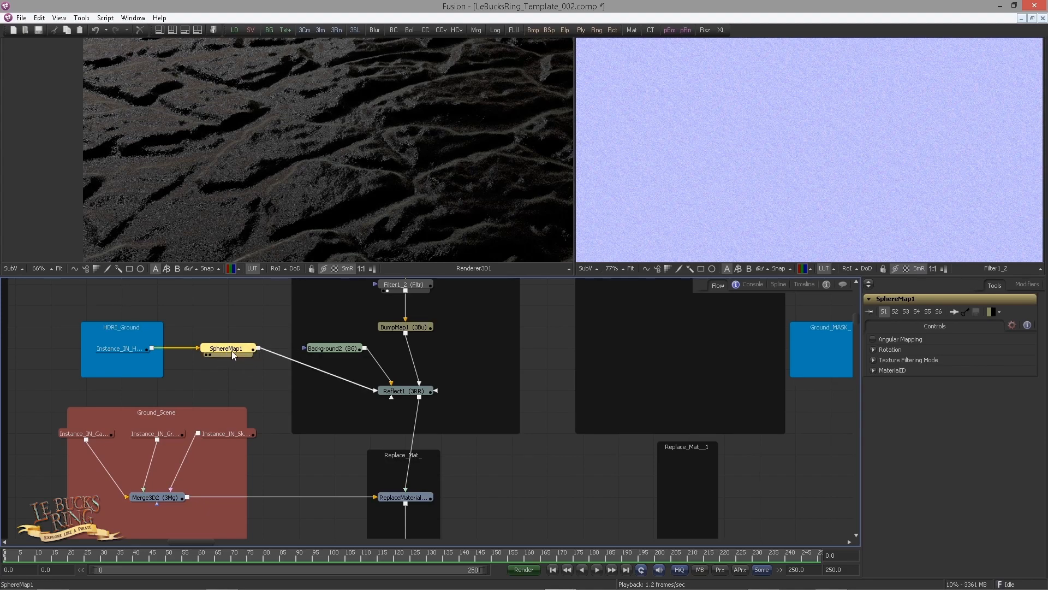
pyautogui.click(874, 349)
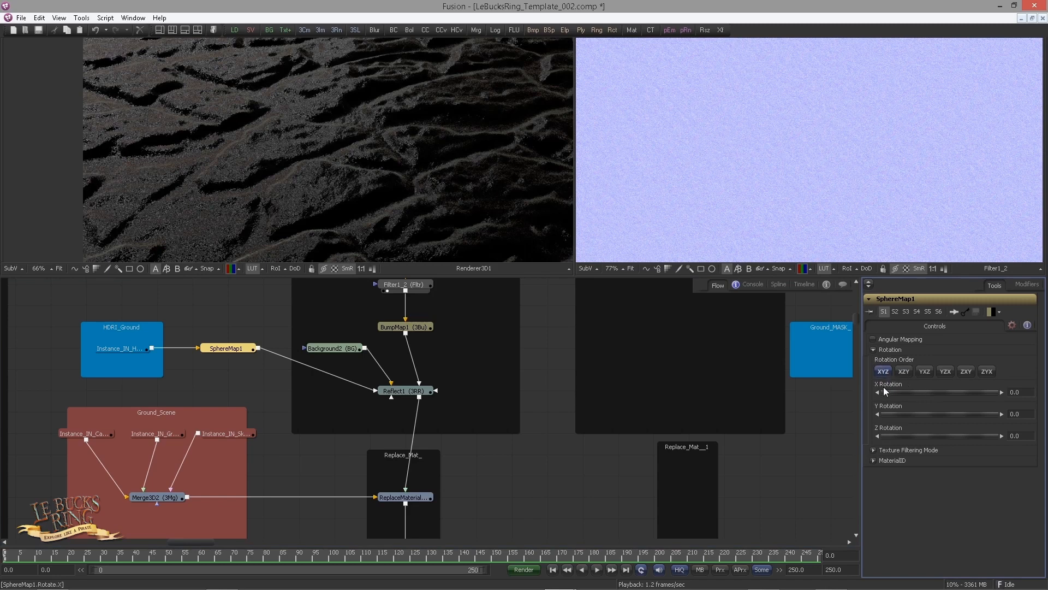
pyautogui.click(884, 390)
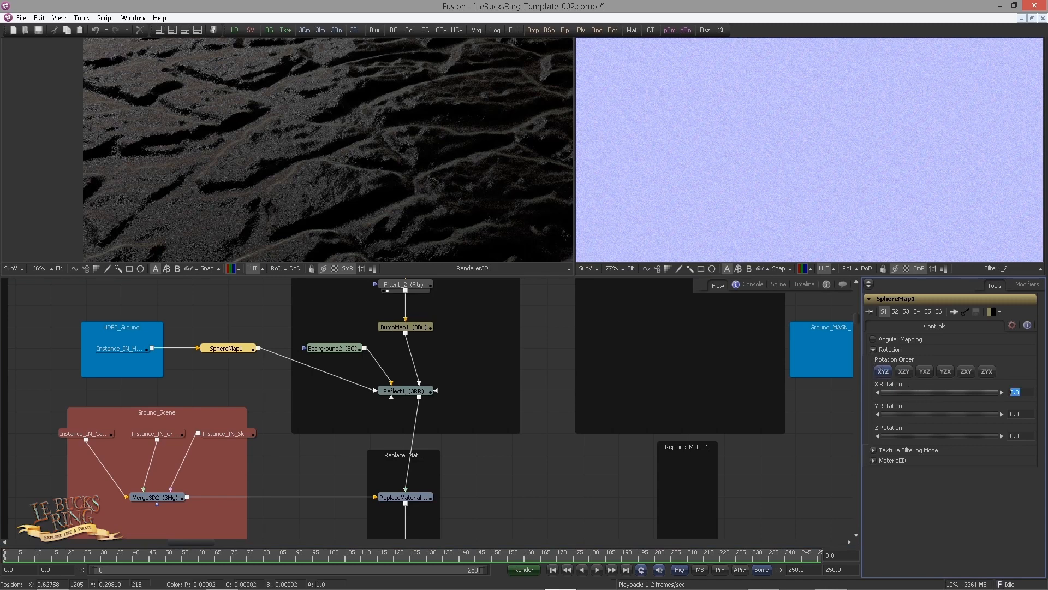
pyautogui.write('1.818')
pyautogui.press('Tab')
pyautogui.write('-294.54')
pyautogui.press('Tab')
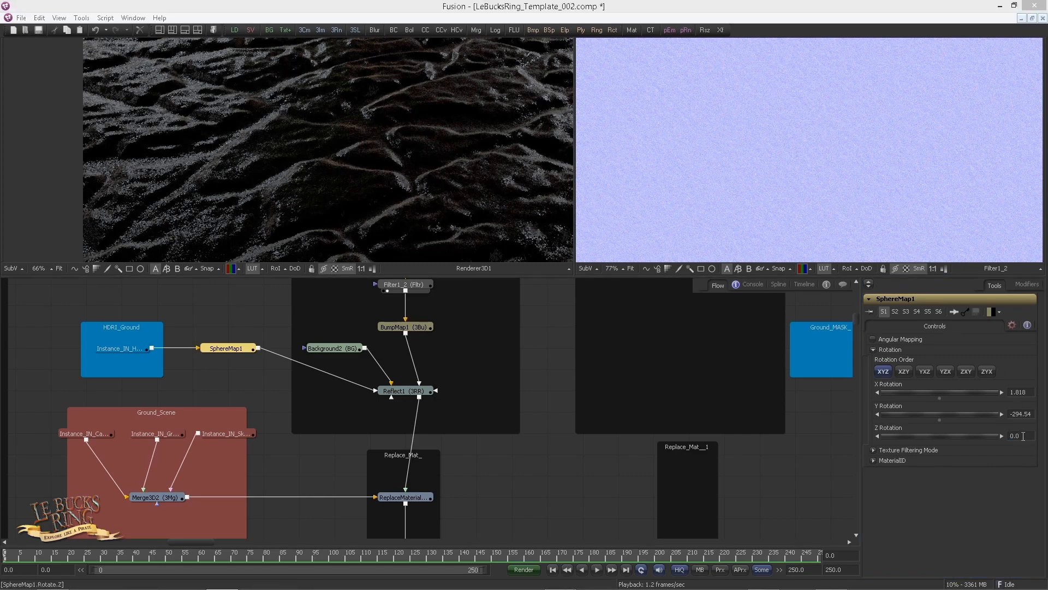
pyautogui.doubleClick(1021, 435)
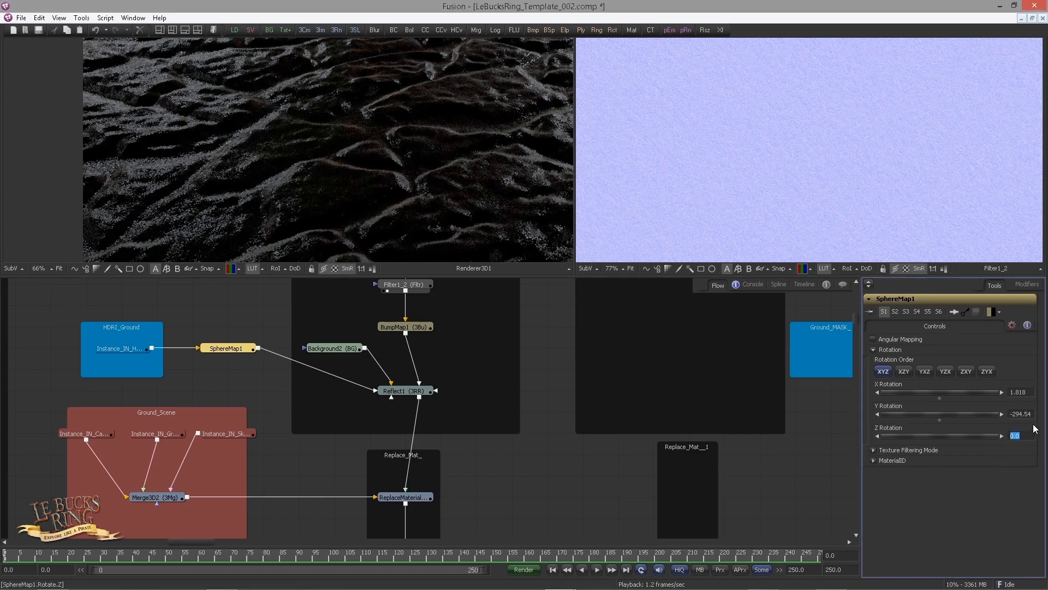
pyautogui.write('-20')
pyautogui.press('Return')
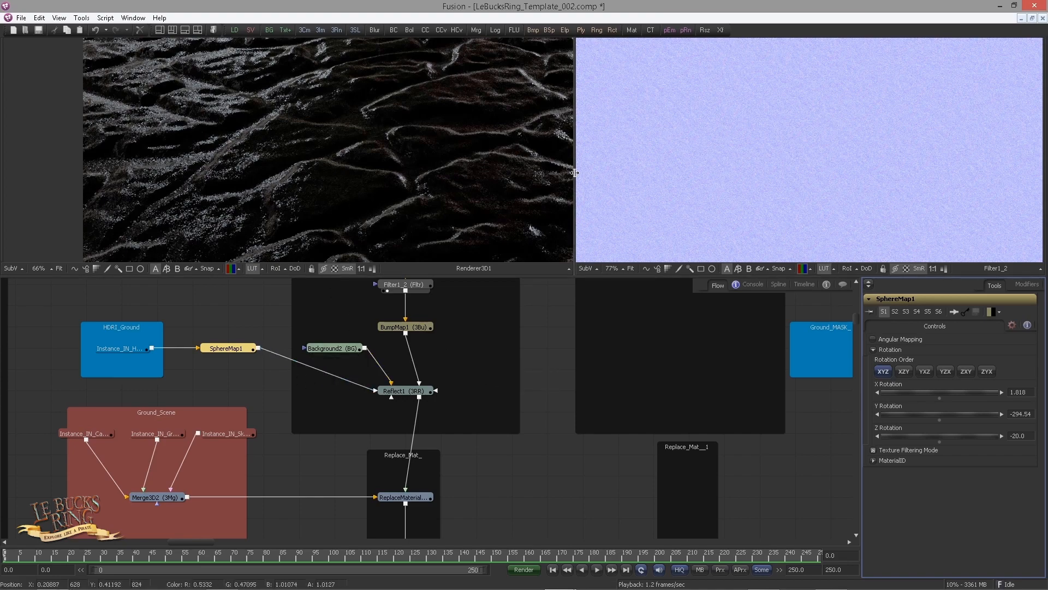
# Enlarge the first viewer by widening it and resizing the viewer area above the node flow
pyautogui.moveTo(575, 172); pyautogui.dragTo(789, 175)
pyautogui.scroll(3, 471, 178)
pyautogui.moveTo(541, 182); pyautogui.dragTo(580, 129)
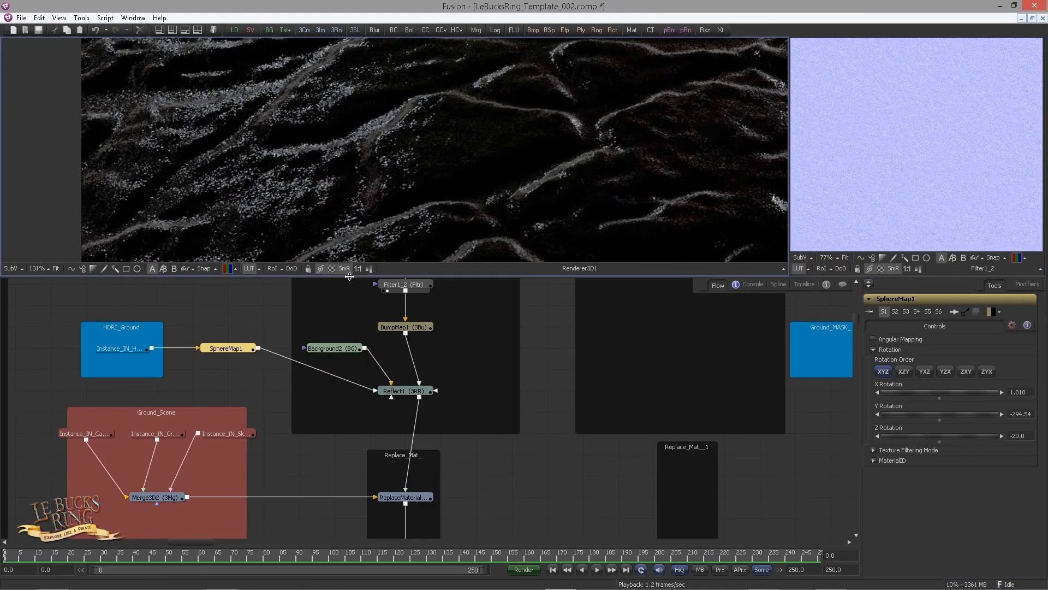
pyautogui.moveTo(353, 277); pyautogui.dragTo(355, 308)
pyautogui.moveTo(547, 405); pyautogui.dragTo(619, 417)
pyautogui.moveTo(406, 391); pyautogui.dragTo(440, 391)
pyautogui.moveTo(297, 391); pyautogui.dragTo(404, 412)
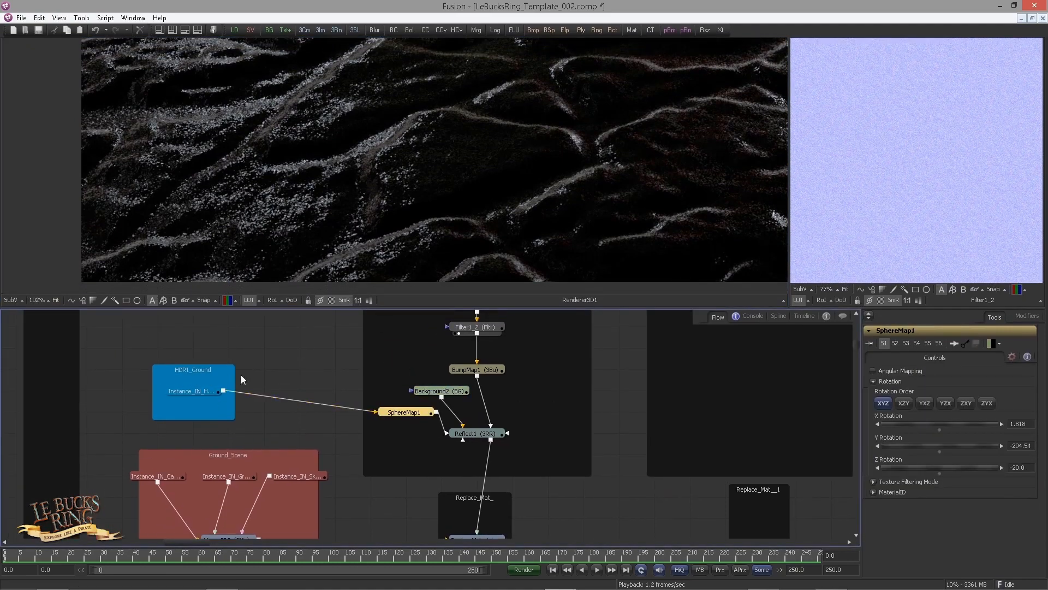
# Insert a Blur after the HDRI_Ground instance and set its blur size to 19
pyautogui.click(192, 391)
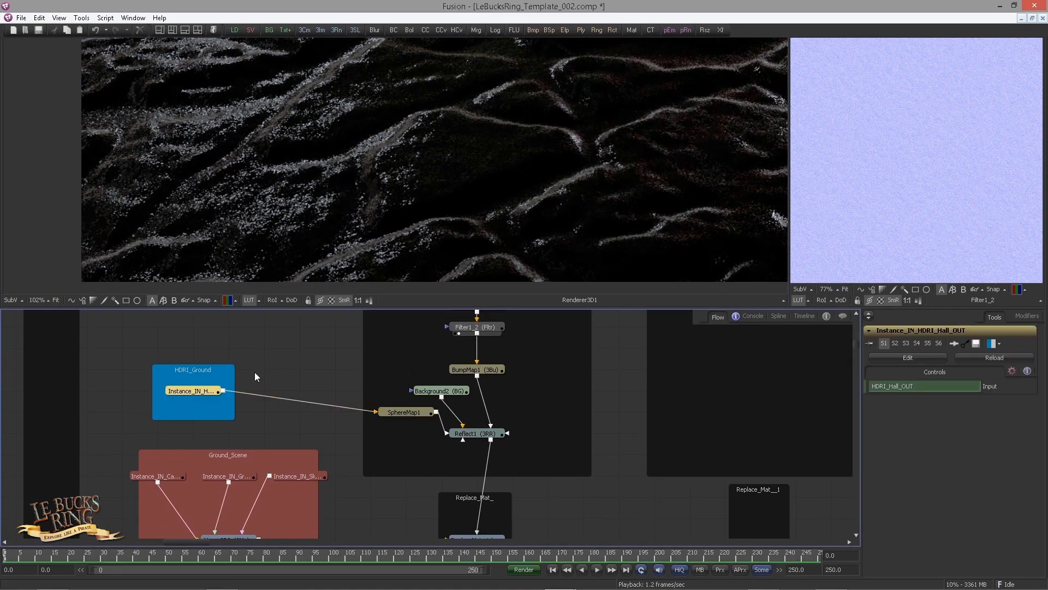
pyautogui.hotkey('ctrl', 'space')
pyautogui.write('blur')
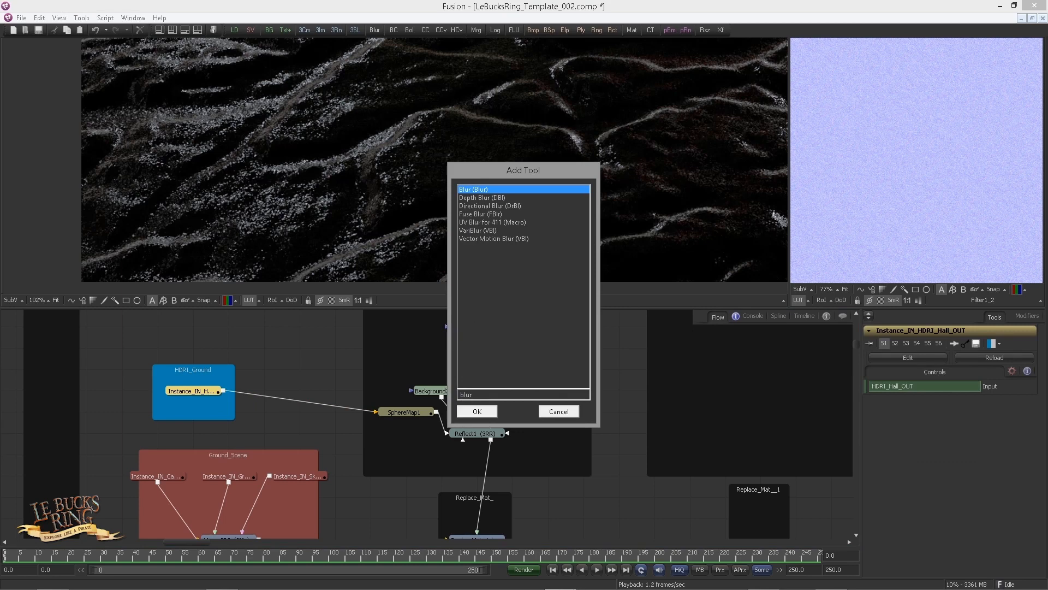
pyautogui.press('Return')
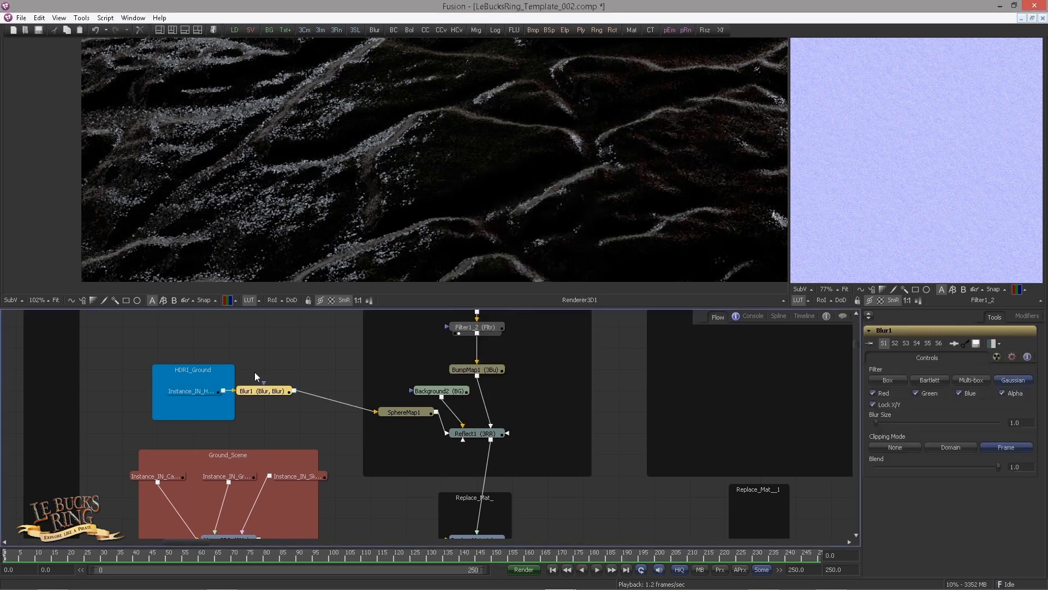
pyautogui.moveTo(1023, 420); pyautogui.dragTo(971, 436)
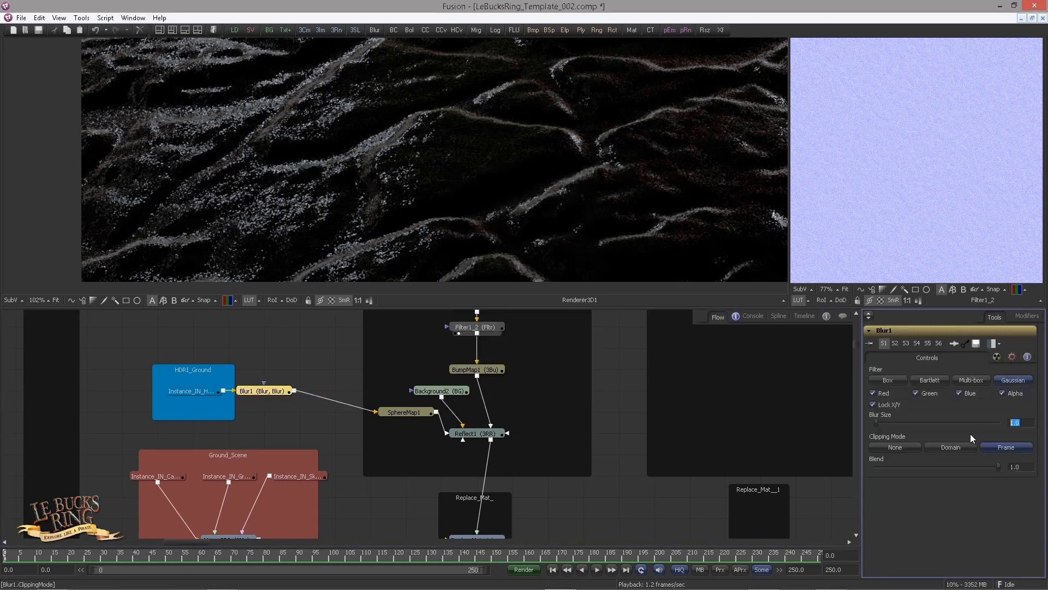
pyautogui.write('19')
pyautogui.press('Return')
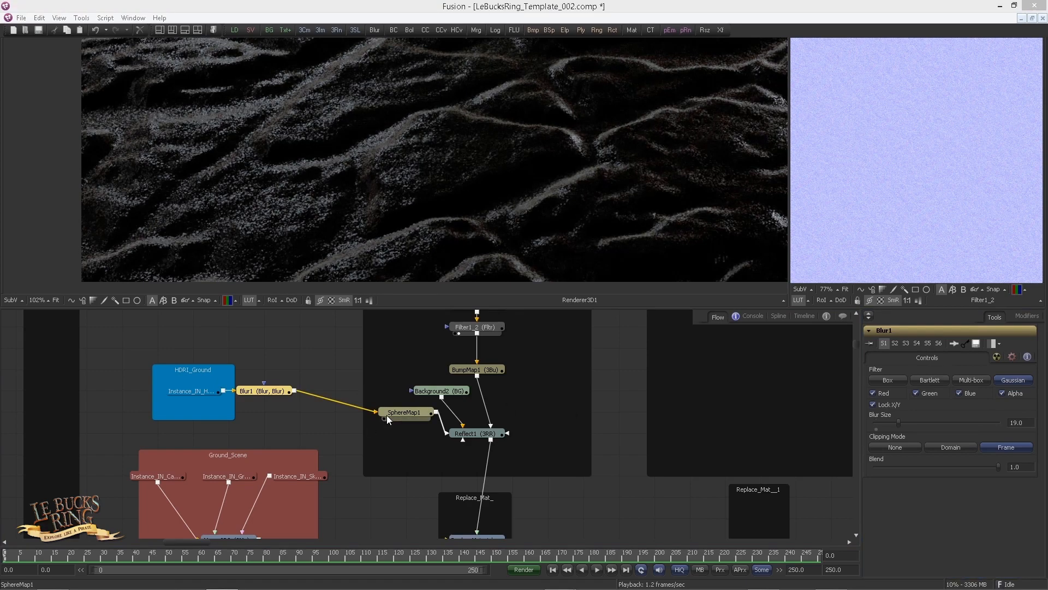
# Insert a Color Corrector after the HDRI_Ground instance with tint 0.496 and strength 0.313
pyautogui.moveTo(279, 392); pyautogui.dragTo(349, 413)
pyautogui.click(210, 392)
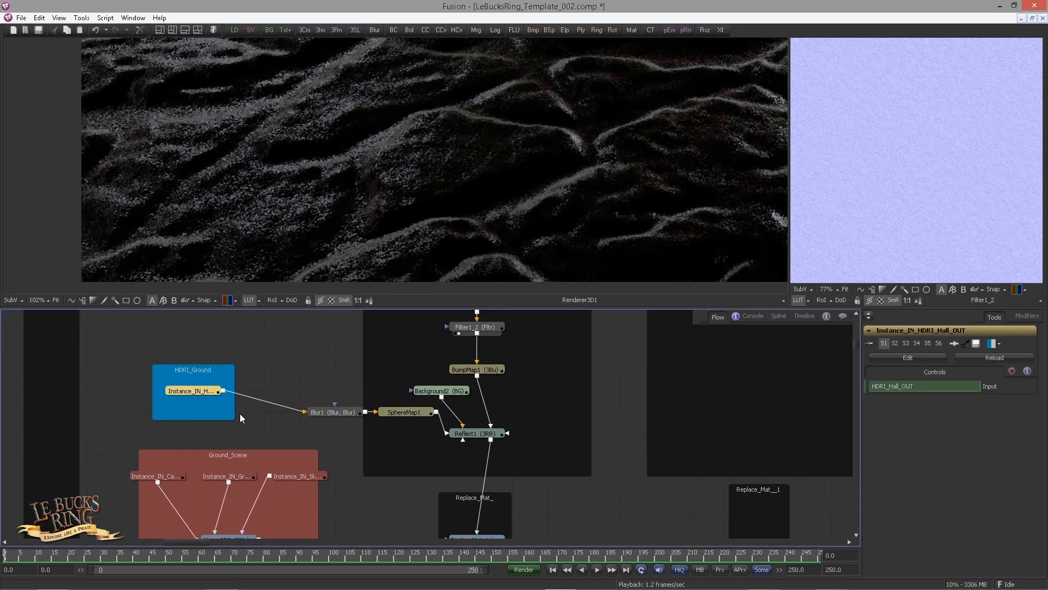
pyautogui.hotkey('ctrl', 'space')
pyautogui.write('cc')
pyautogui.press('Return')
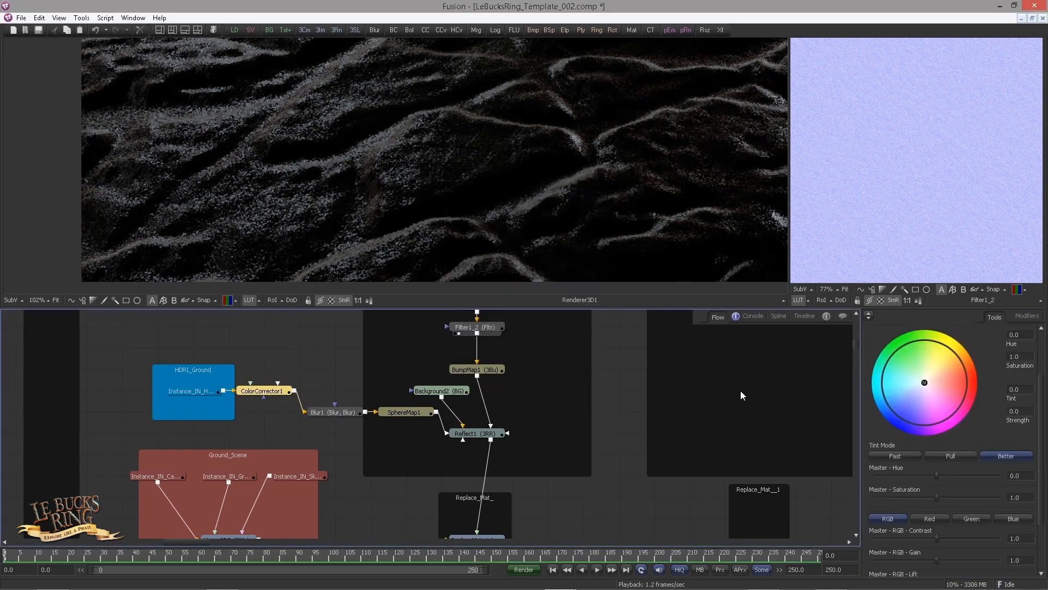
pyautogui.click(1013, 388)
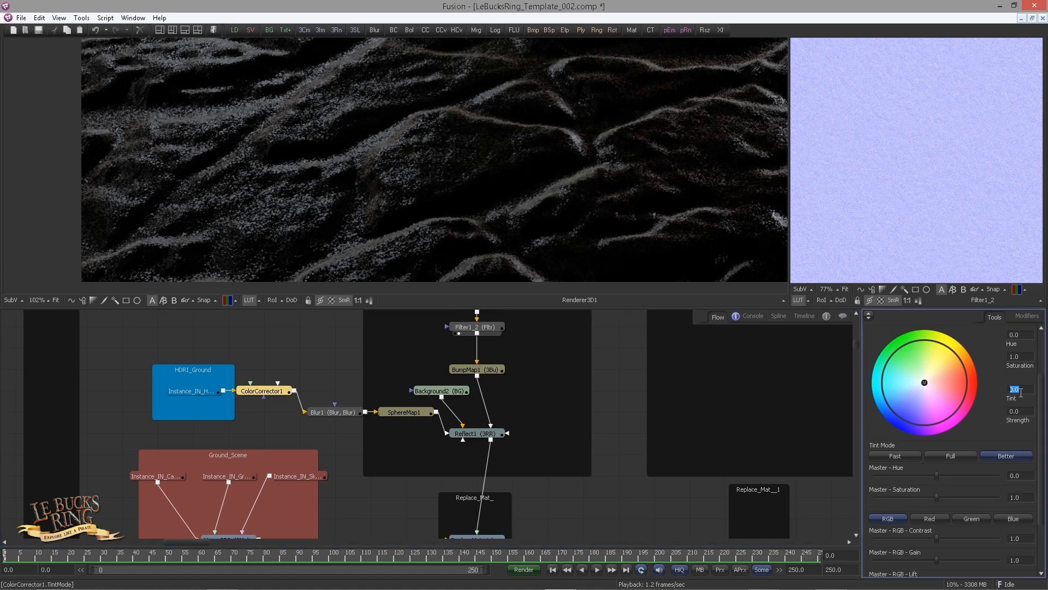
pyautogui.write('0')
pyautogui.press('Tab')
pyautogui.write('0.')
pyautogui.press('Tab')
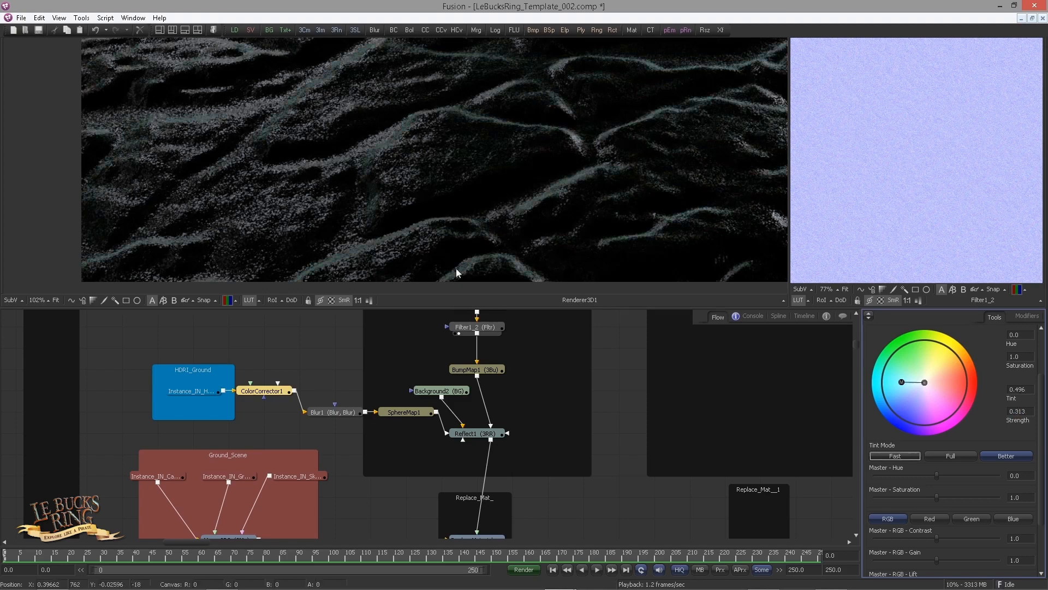
# Set CreateBumpMap1's height scale to 2.857
pyautogui.scroll(-3, 457, 268)
pyautogui.moveTo(428, 220); pyautogui.dragTo(290, 216)
pyautogui.moveTo(530, 414); pyautogui.dragTo(527, 428)
pyautogui.scroll(3, 526, 427)
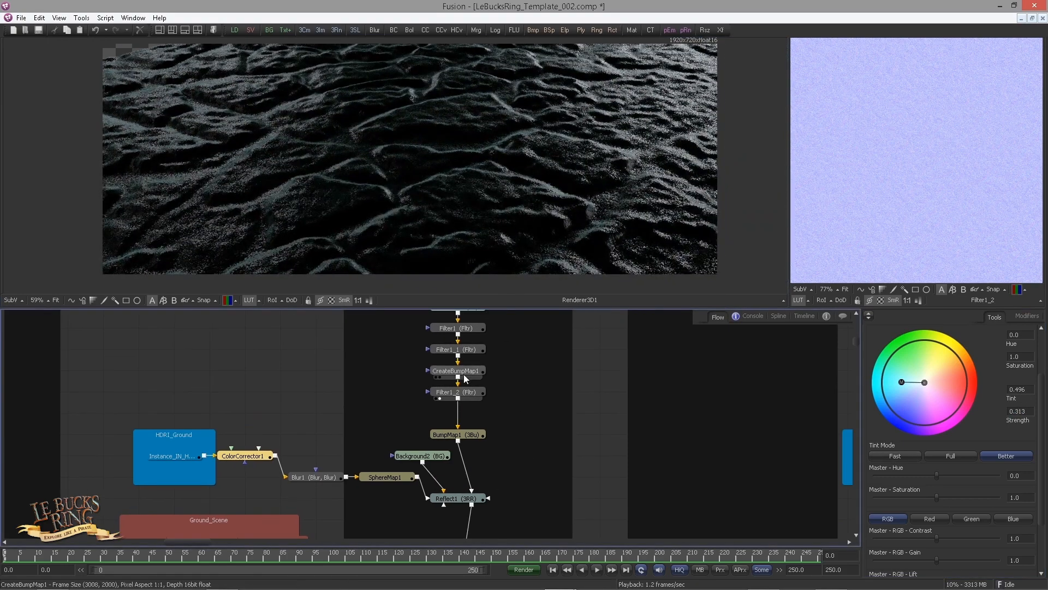
pyautogui.click(463, 375)
pyautogui.doubleClick(1015, 472)
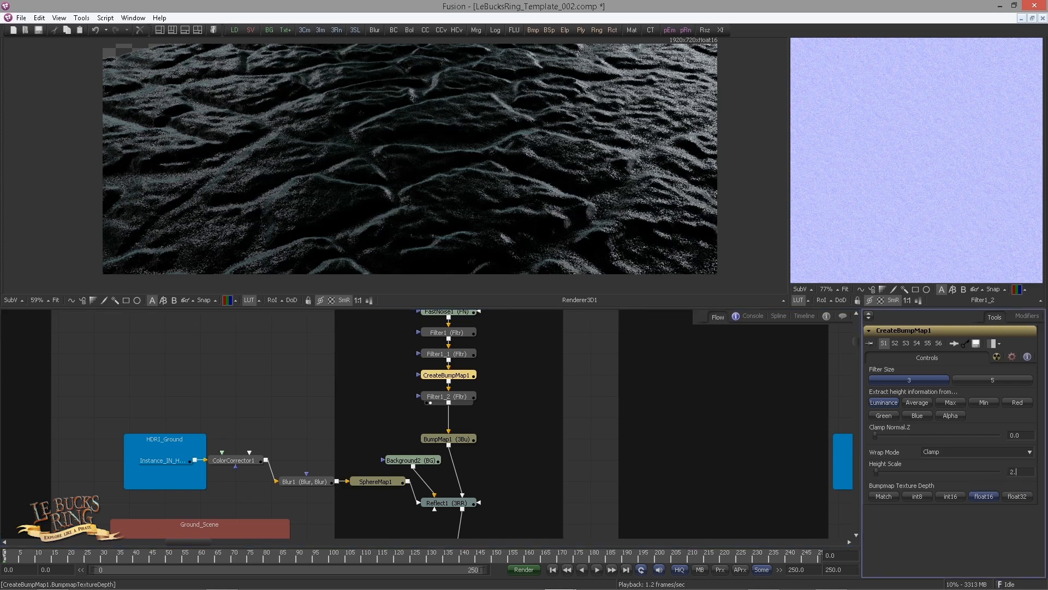
pyautogui.write('57')
pyautogui.press('Tab')
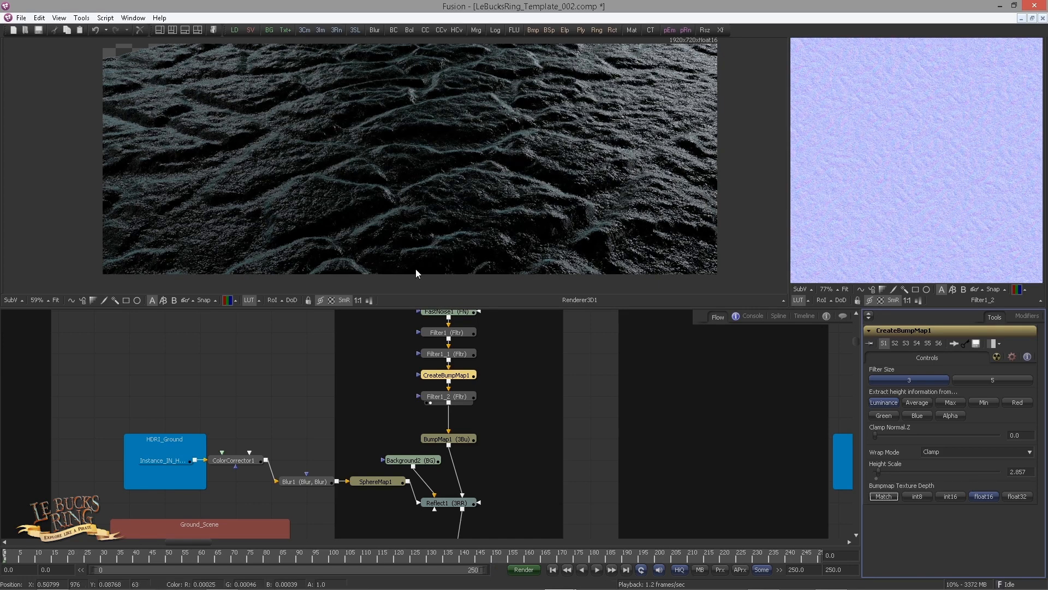
# Tidy the node layout by moving Background2 and the HDRI blur chain nodes
pyautogui.click(410, 254)
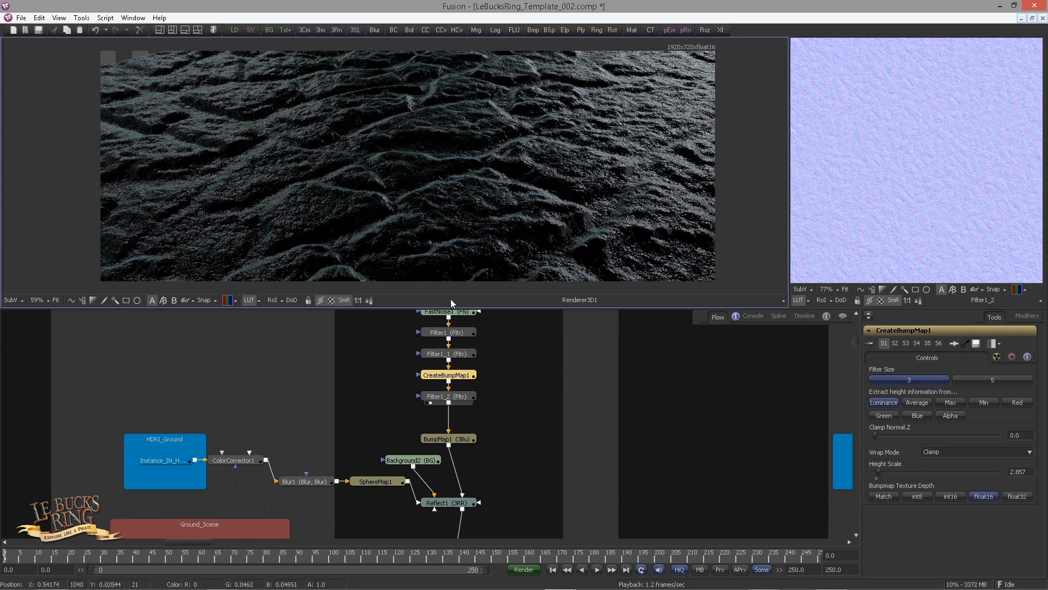
pyautogui.moveTo(412, 459); pyautogui.dragTo(518, 480)
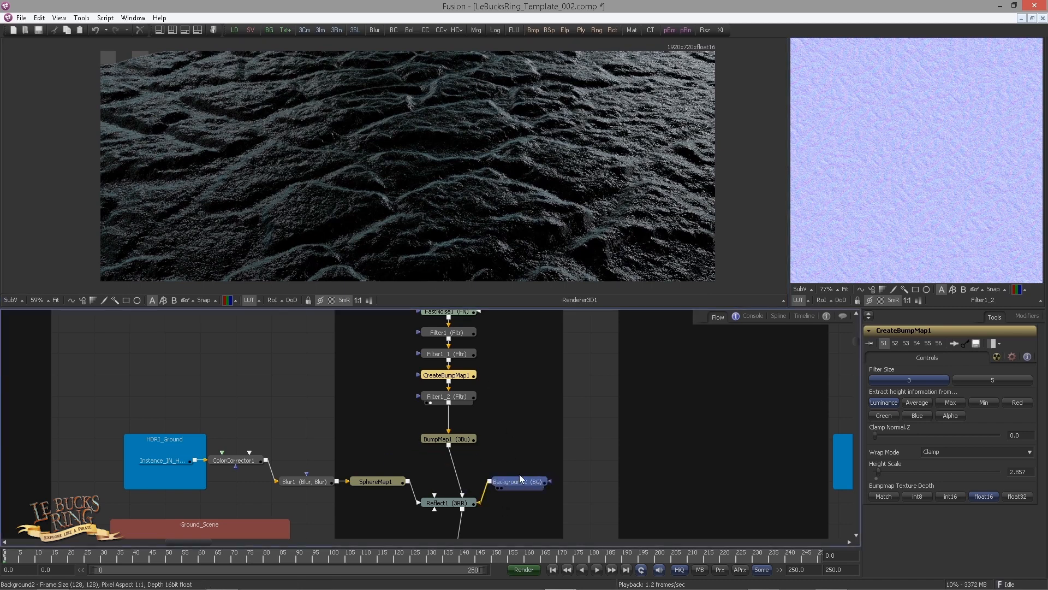
pyautogui.hscroll(2, 374, 416)
pyautogui.moveTo(268, 465); pyautogui.dragTo(334, 486)
pyautogui.scroll(-5, 246, 372)
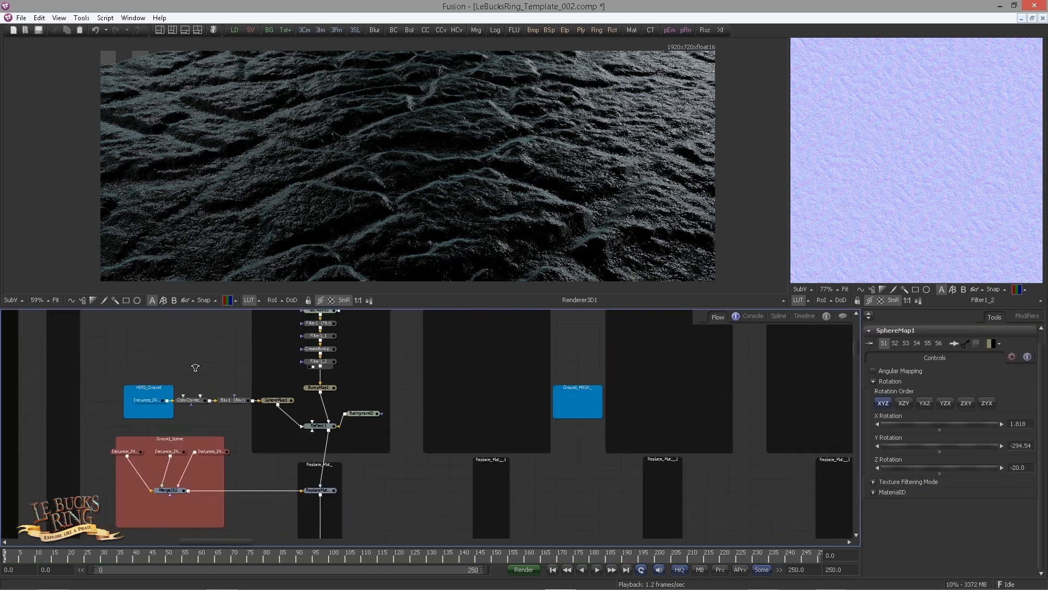
pyautogui.moveTo(250, 343); pyautogui.dragTo(346, 493)
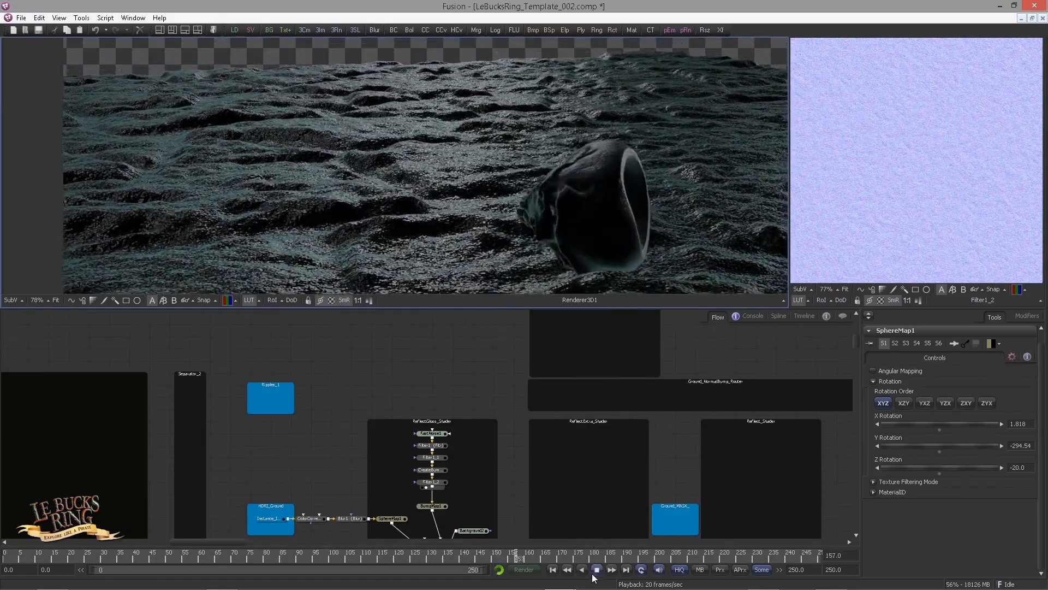
# Disconnect the skull instance from Merge3D2 in the Ground_Scene group
pyautogui.moveTo(444, 469); pyautogui.dragTo(490, 410)
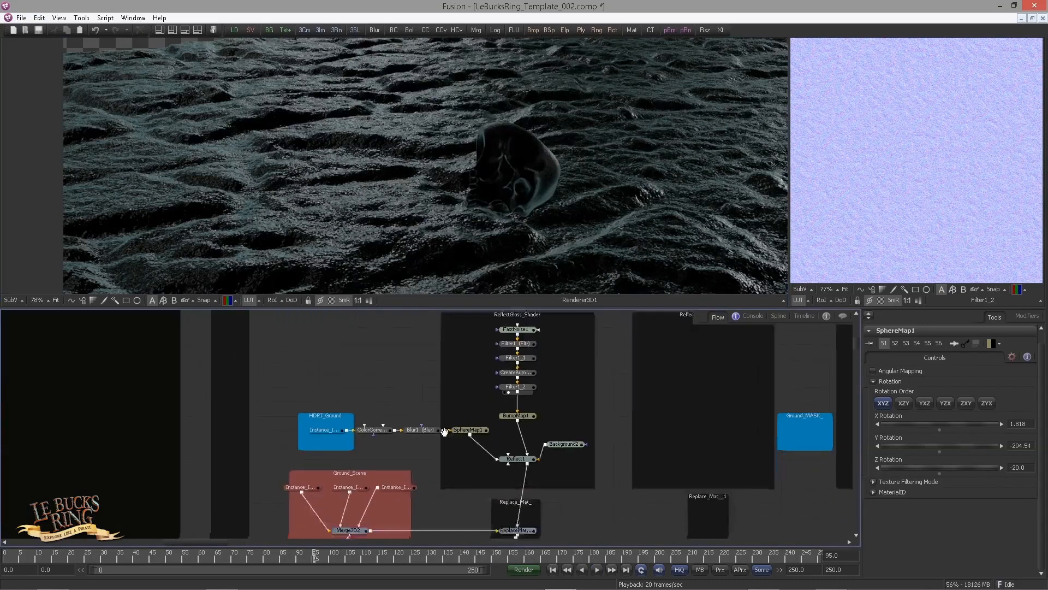
pyautogui.scroll(4, 470, 448)
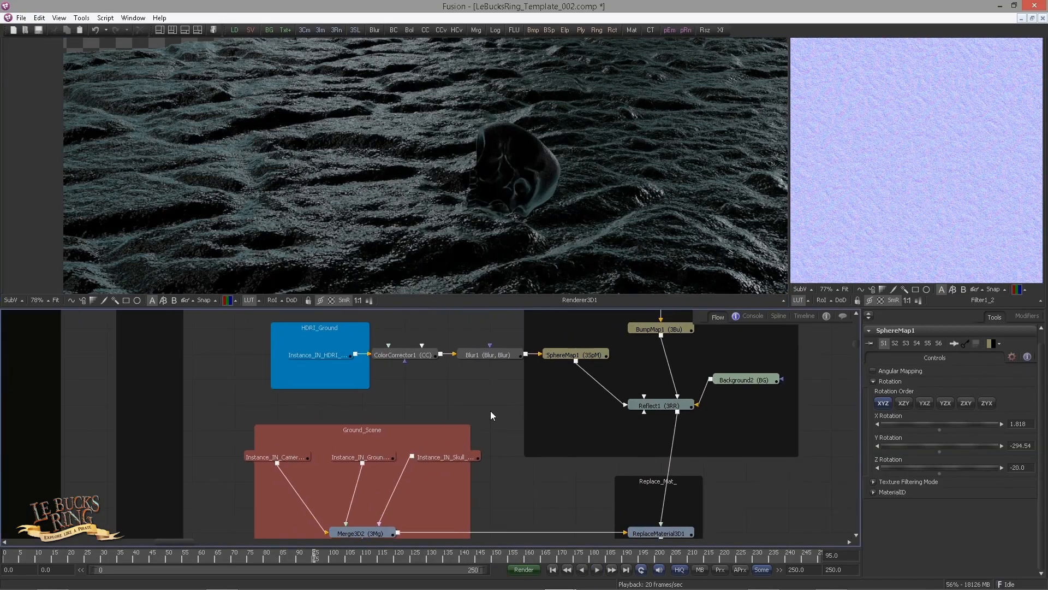
pyautogui.click(391, 504)
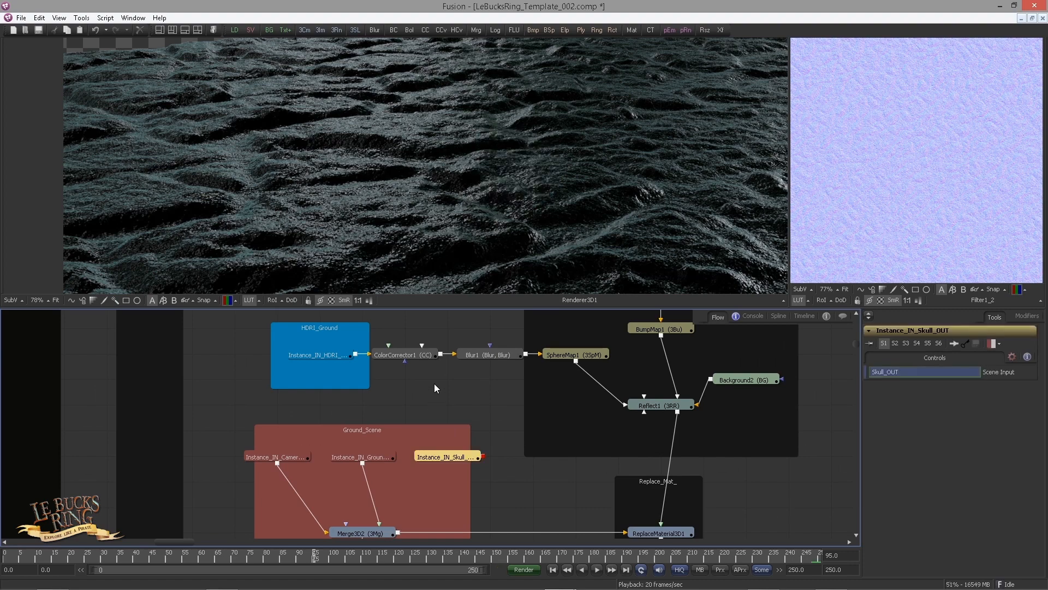
pyautogui.moveTo(439, 410); pyautogui.dragTo(396, 435)
pyautogui.moveTo(495, 432); pyautogui.dragTo(468, 435)
pyautogui.scroll(-1, 469, 435)
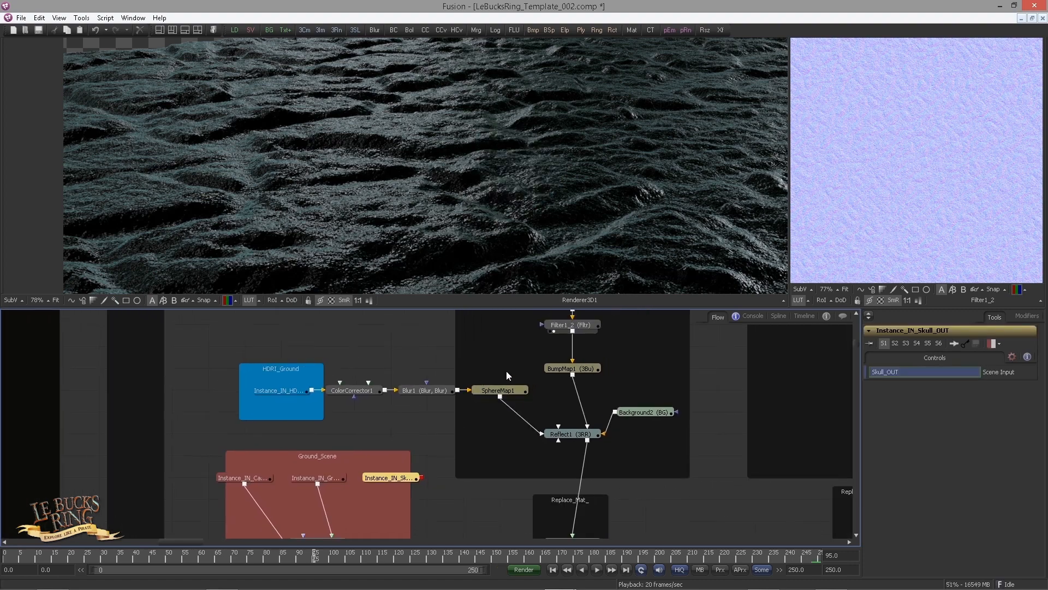
pyautogui.moveTo(617, 368); pyautogui.dragTo(447, 438)
pyautogui.scroll(-2, 445, 439)
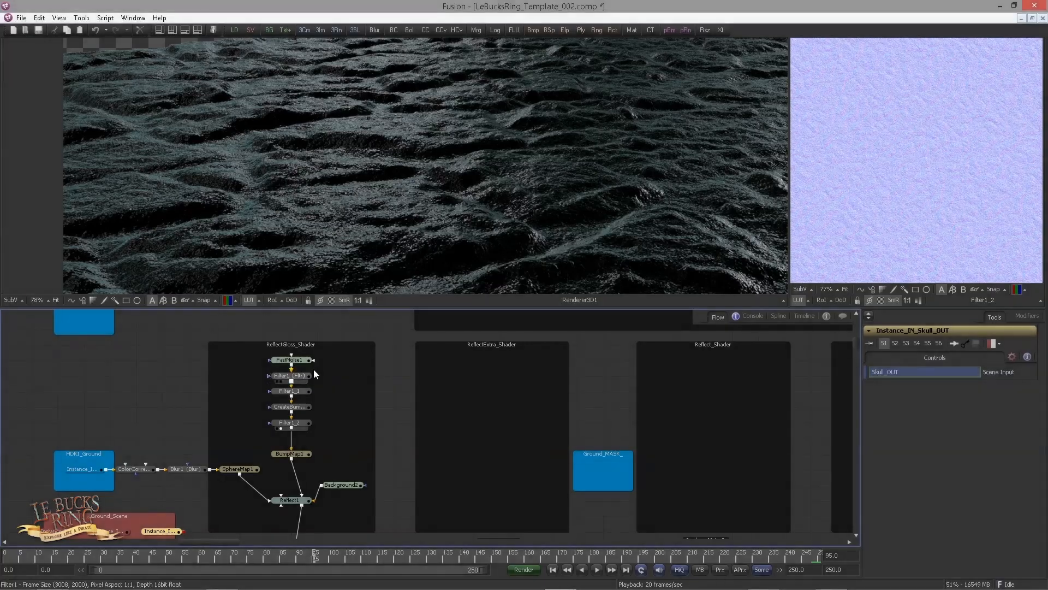
# Copy the noise and bump-map node chain and paste it into the ReflectExtra_Shader group
pyautogui.moveTo(330, 358); pyautogui.dragTo(284, 469)
pyautogui.hotkey('ctrl', 'c')
pyautogui.click(462, 380)
pyautogui.hotkey('ctrl', 'v')
pyautogui.moveTo(477, 361); pyautogui.dragTo(502, 362)
pyautogui.moveTo(522, 410); pyautogui.dragTo(483, 445)
pyautogui.scroll(2, 477, 412)
pyautogui.moveTo(413, 513); pyautogui.dragTo(402, 414)
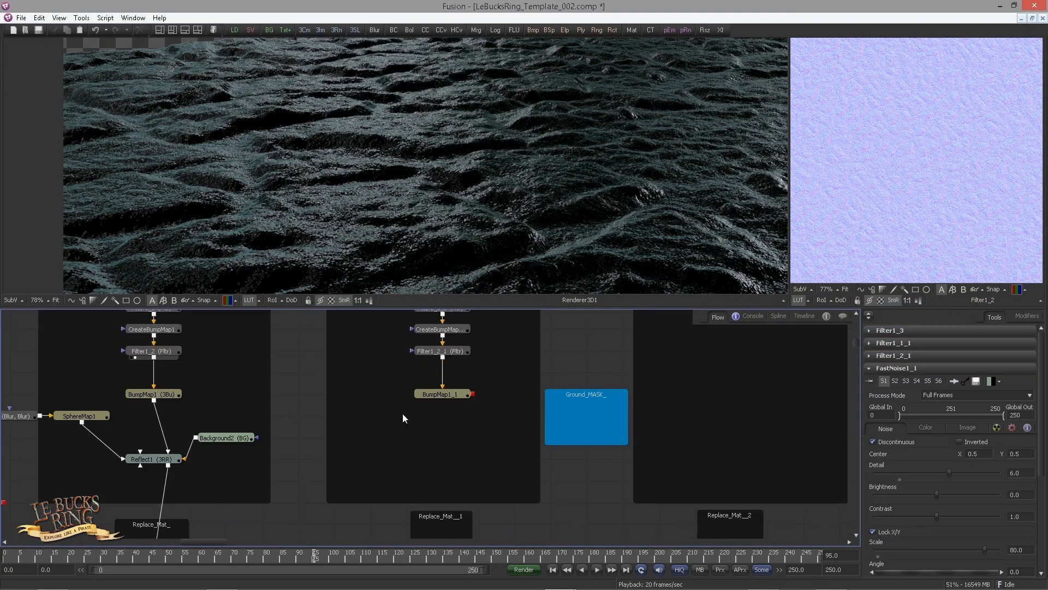
# Copy Reflect1, ReplaceMaterial3D1 and Renderer3D1 and paste them into the ReflectExtra_Shader group
pyautogui.moveTo(192, 483); pyautogui.dragTo(209, 381)
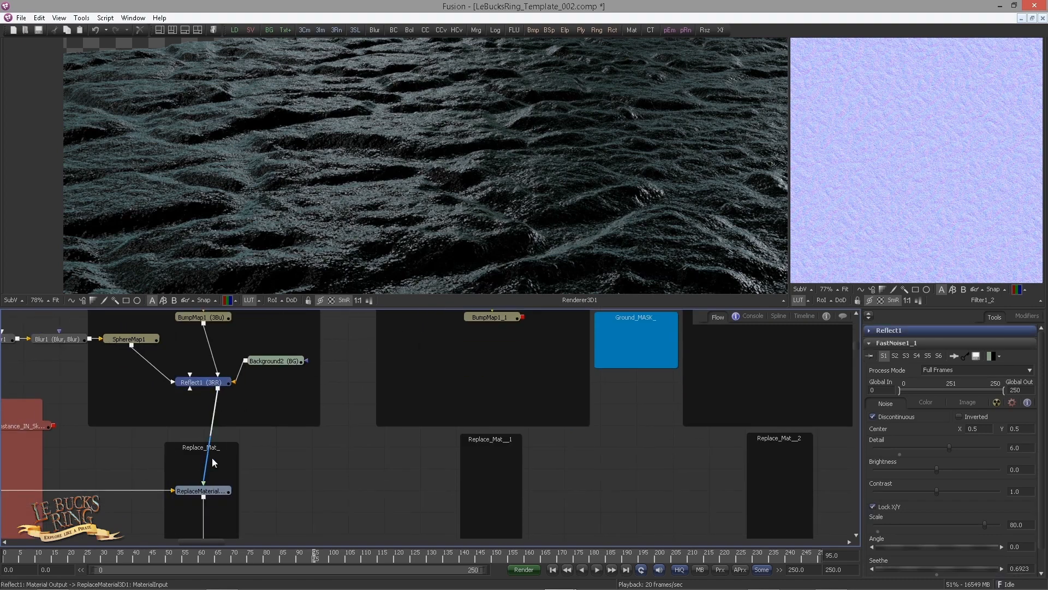
pyautogui.moveTo(210, 444); pyautogui.dragTo(260, 357)
pyautogui.moveTo(183, 366); pyautogui.dragTo(238, 403)
pyautogui.moveTo(213, 448); pyautogui.dragTo(290, 330)
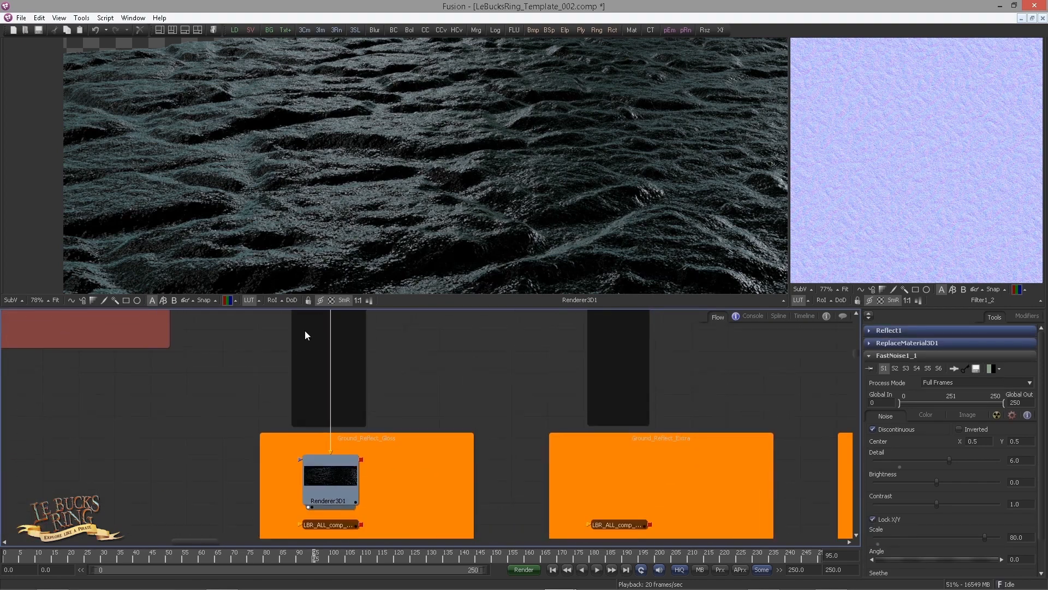
pyautogui.moveTo(243, 414); pyautogui.dragTo(323, 486)
pyautogui.hotkey('ctrl', 'c')
pyautogui.moveTo(441, 400); pyautogui.dragTo(307, 460)
pyautogui.scroll(-3, 308, 460)
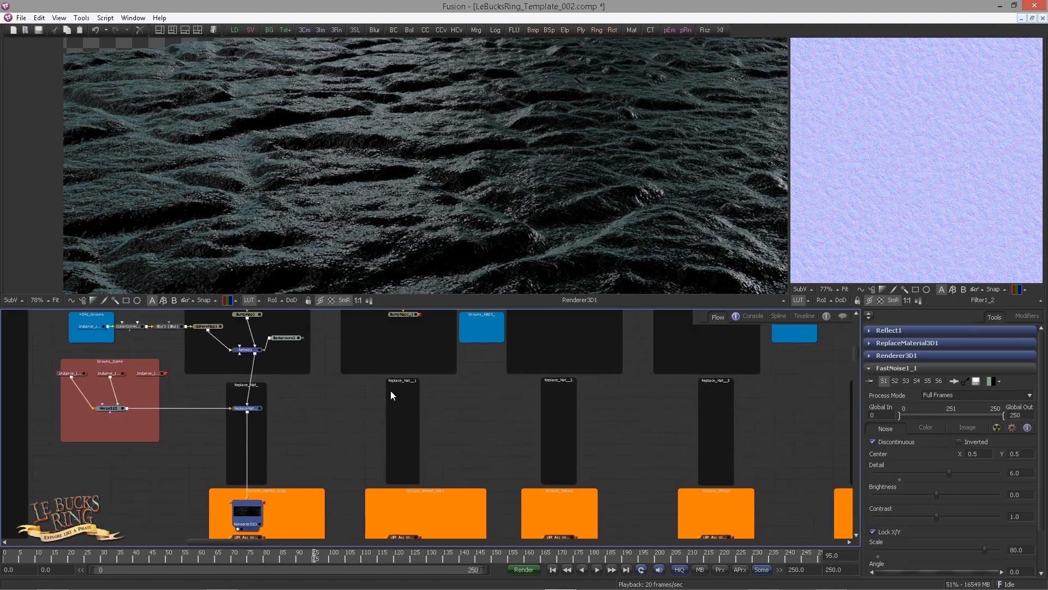
pyautogui.click(384, 348)
pyautogui.hotkey('ctrl', 'v')
pyautogui.moveTo(385, 340); pyautogui.dragTo(403, 342)
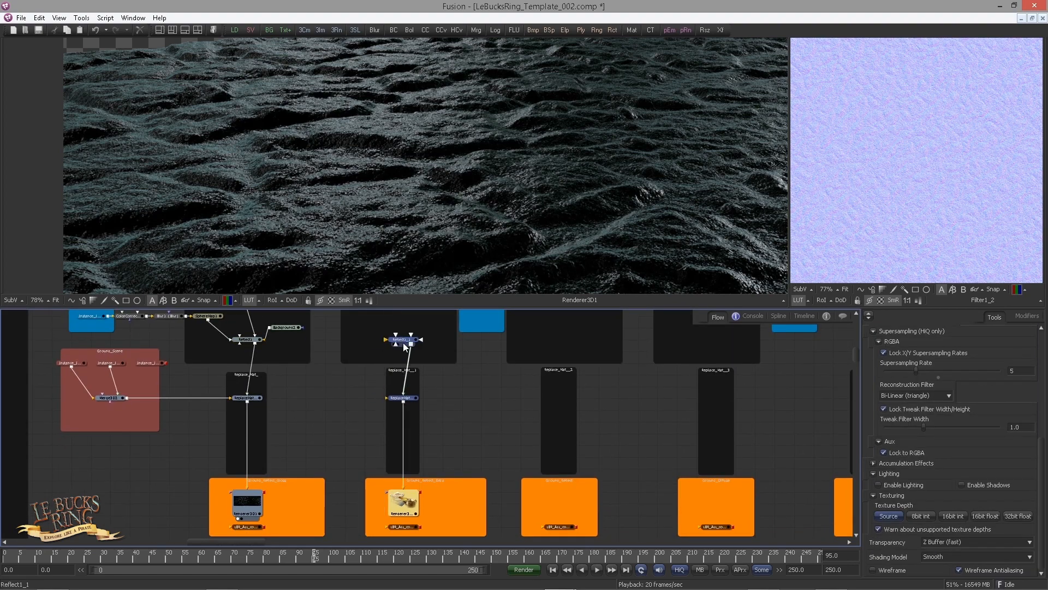
# Position the pasted Reflect1_1 and ReplaceMaterial3D1_1 nodes inside the ReflectExtra and Replace_Mat__1 boxes
pyautogui.click(465, 385)
pyautogui.scroll(2, 473, 421)
pyautogui.moveTo(474, 420); pyautogui.dragTo(519, 470)
pyautogui.scroll(3, 519, 470)
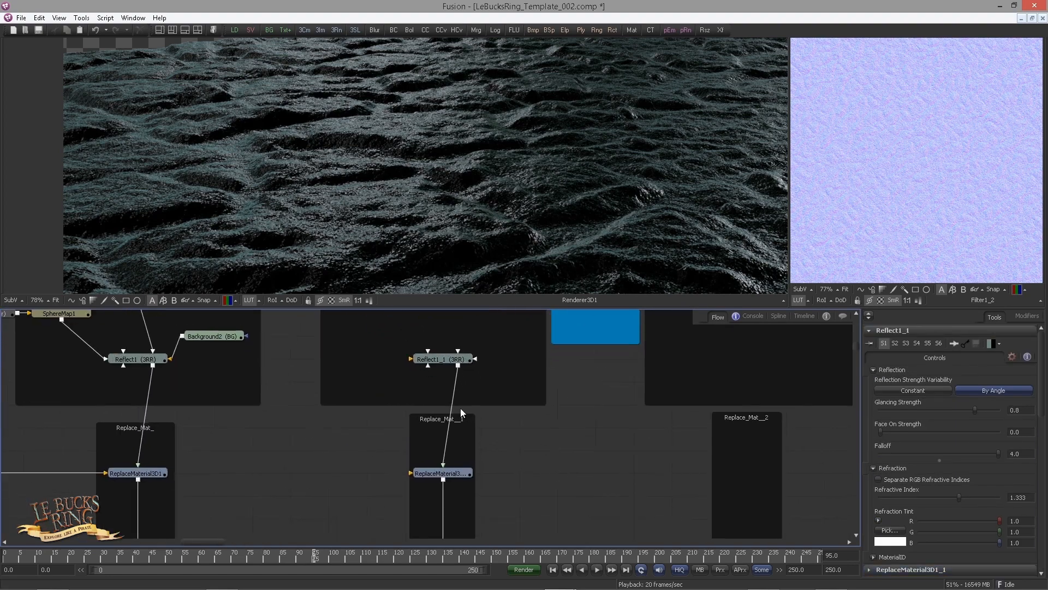
# Route Merge3D2's output through pipe routers into ReplaceMaterial3D1_1
pyautogui.moveTo(236, 406); pyautogui.dragTo(314, 375)
pyautogui.moveTo(222, 387); pyautogui.dragTo(321, 366)
pyautogui.keyDown('alt'); pyautogui.click(196, 420); pyautogui.keyUp('alt')
pyautogui.moveTo(197, 421); pyautogui.dragTo(586, 421)
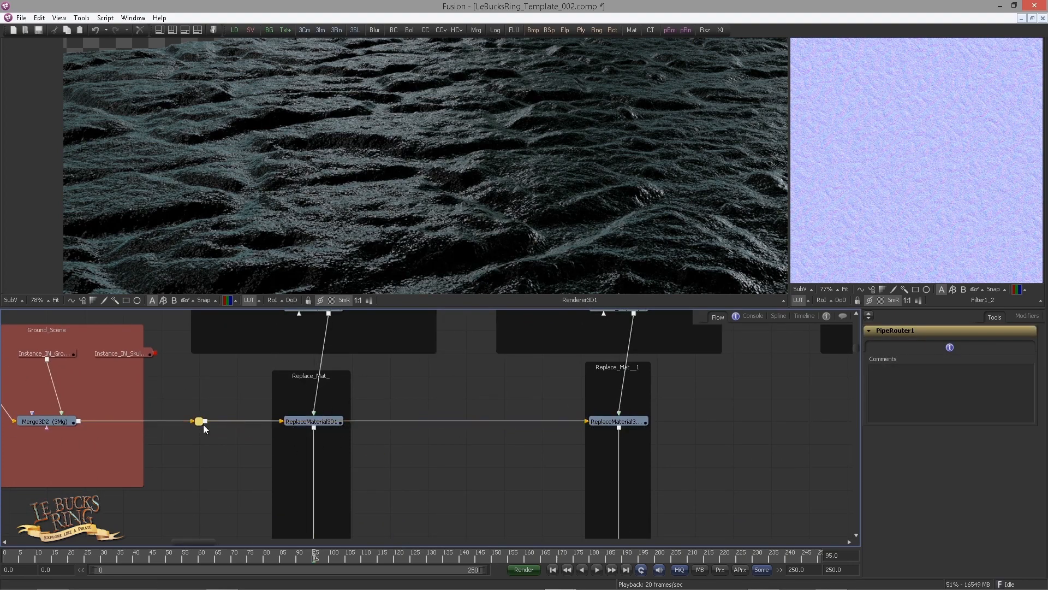
pyautogui.moveTo(200, 422); pyautogui.dragTo(200, 443)
pyautogui.keyDown('alt'); pyautogui.click(515, 425); pyautogui.keyUp('alt')
pyautogui.moveTo(515, 424); pyautogui.dragTo(532, 444)
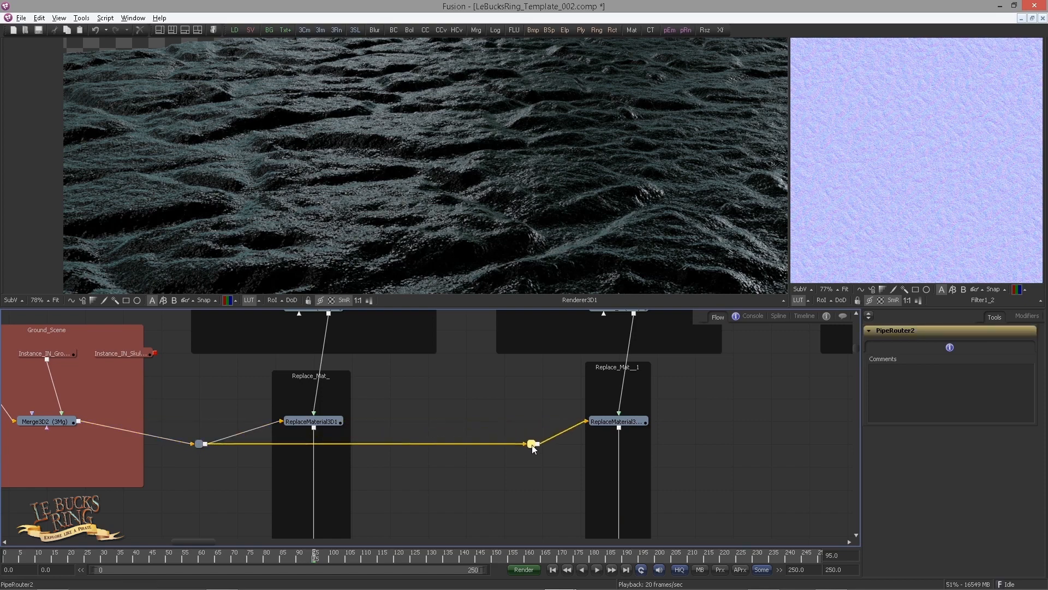
pyautogui.click(516, 383)
pyautogui.moveTo(499, 373); pyautogui.dragTo(442, 455)
pyautogui.moveTo(537, 403); pyautogui.dragTo(533, 447)
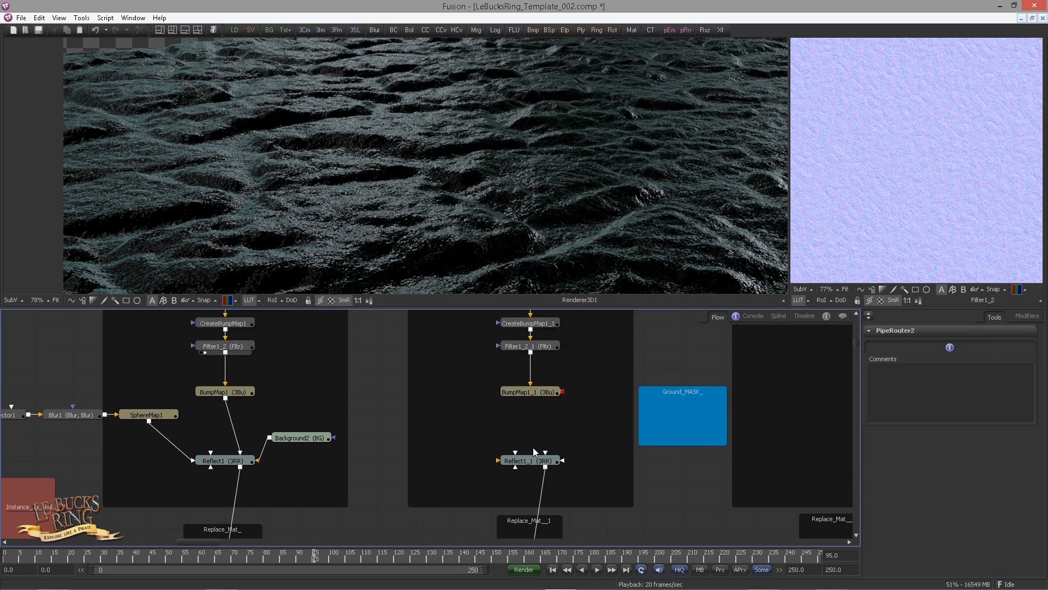
# Connect BumpMap1_1 to Reflect1_1's Bumpmap Texture input
pyautogui.click(535, 440)
pyautogui.moveTo(563, 392); pyautogui.dragTo(523, 440)
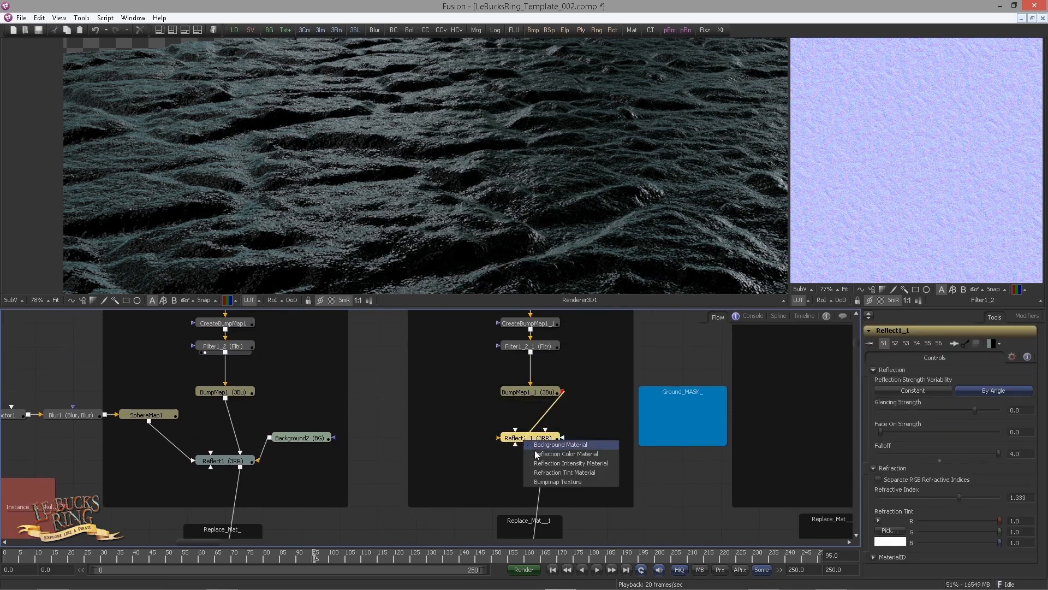
pyautogui.click(555, 481)
# Copy Background2, paste it into the ReflectExtra group and connect the copy to Reflect1_1
pyautogui.click(298, 443)
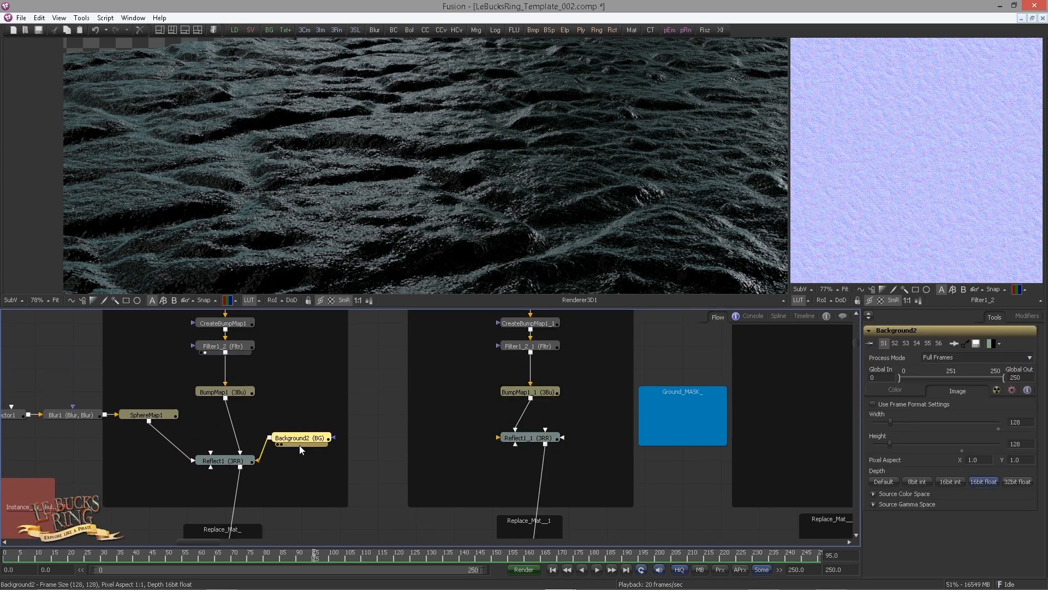
pyautogui.hotkey('ctrl', 'c')
pyautogui.click(446, 424)
pyautogui.hotkey('ctrl', 'v')
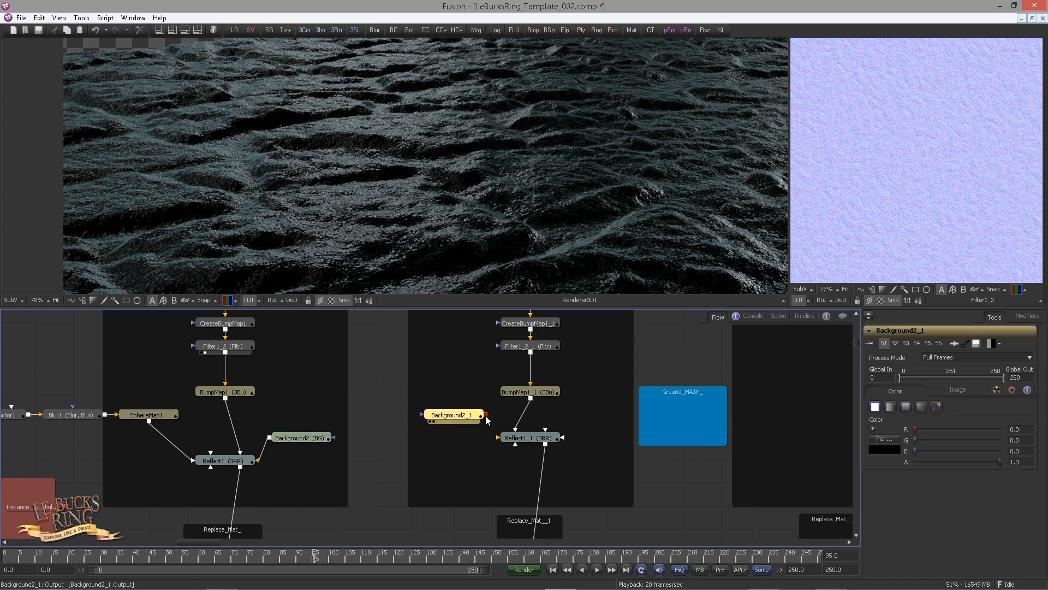
pyautogui.moveTo(486, 415); pyautogui.dragTo(509, 438)
# Rearrange Background2_1 and Reflect1_1 beneath BumpMap1_1 in the ReflectExtra group
pyautogui.moveTo(435, 453); pyautogui.dragTo(594, 413)
pyautogui.moveTo(254, 416); pyautogui.dragTo(242, 464)
pyautogui.moveTo(368, 403); pyautogui.dragTo(368, 379)
pyautogui.moveTo(373, 469); pyautogui.dragTo(373, 400)
pyautogui.moveTo(439, 446); pyautogui.dragTo(439, 378)
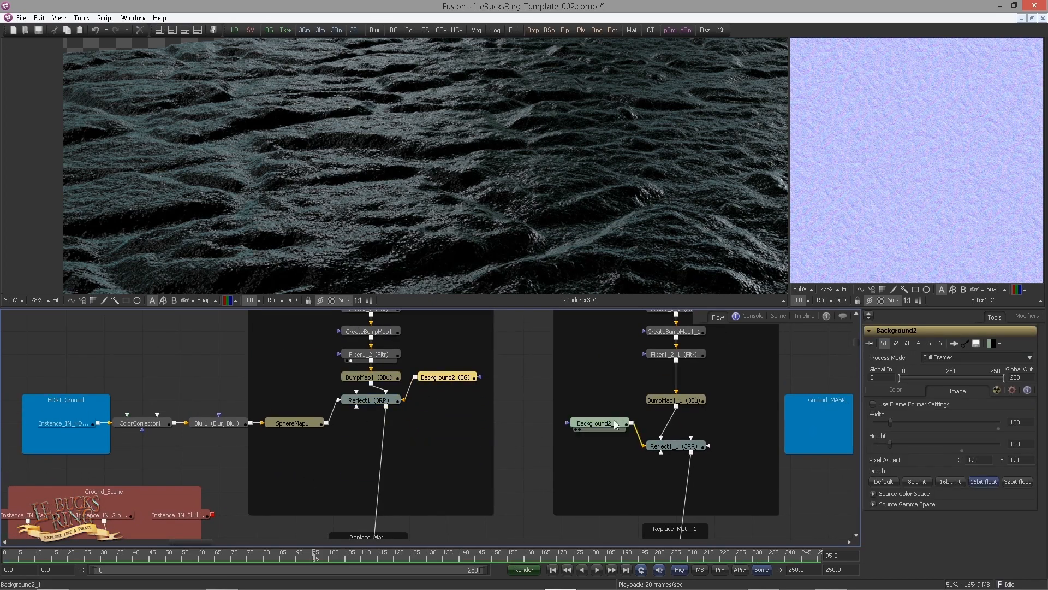
pyautogui.moveTo(599, 425); pyautogui.dragTo(750, 381)
pyautogui.moveTo(678, 449); pyautogui.dragTo(675, 380)
pyautogui.moveTo(671, 427); pyautogui.dragTo(671, 404)
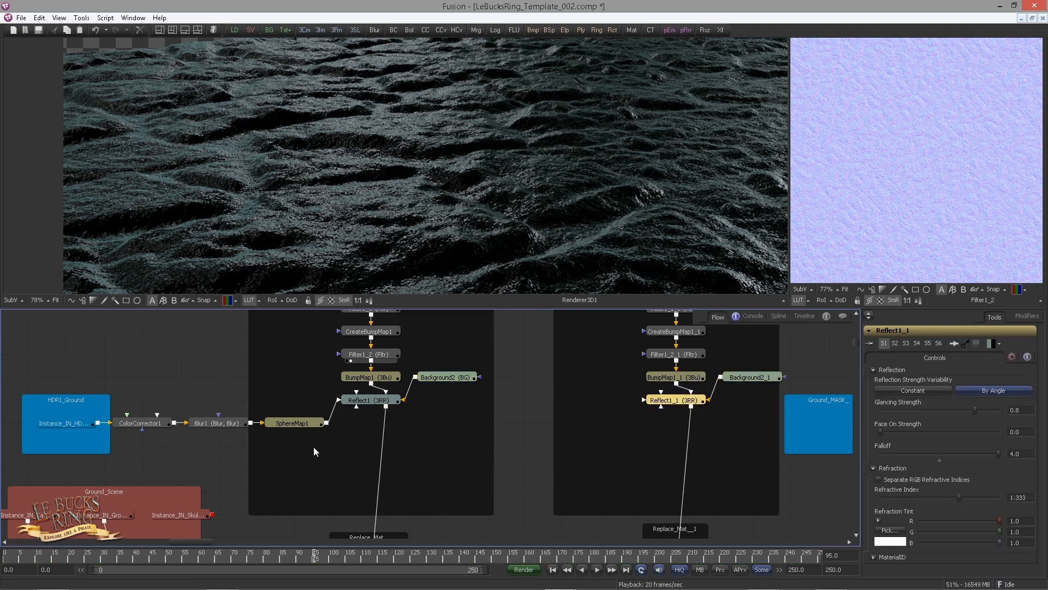
# Connect SphereMap1 to Reflect1_1's Reflection Color Material input through a pipe router
pyautogui.moveTo(300, 440); pyautogui.dragTo(648, 363)
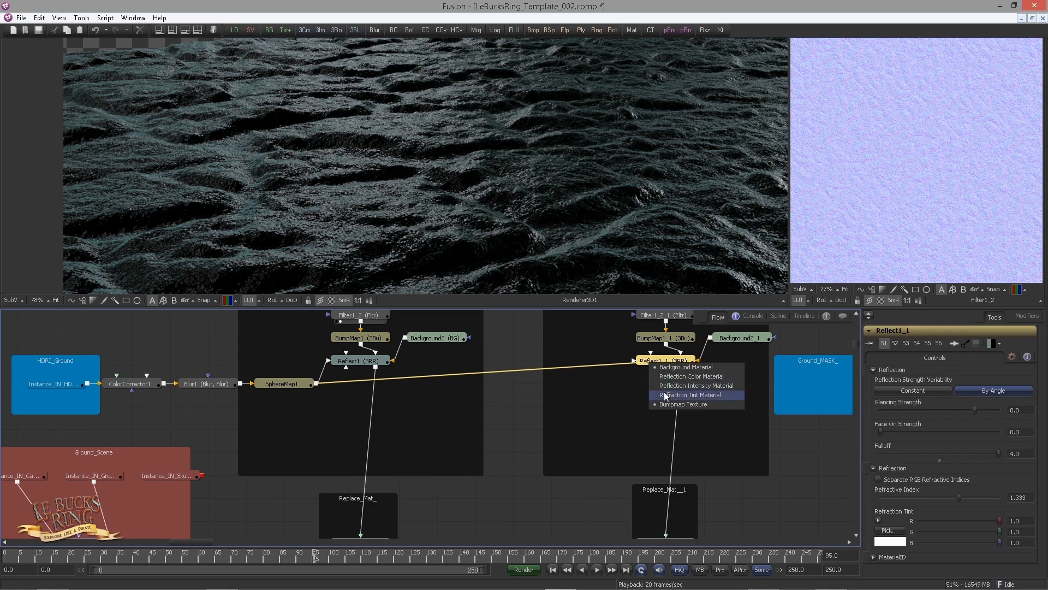
pyautogui.click(670, 375)
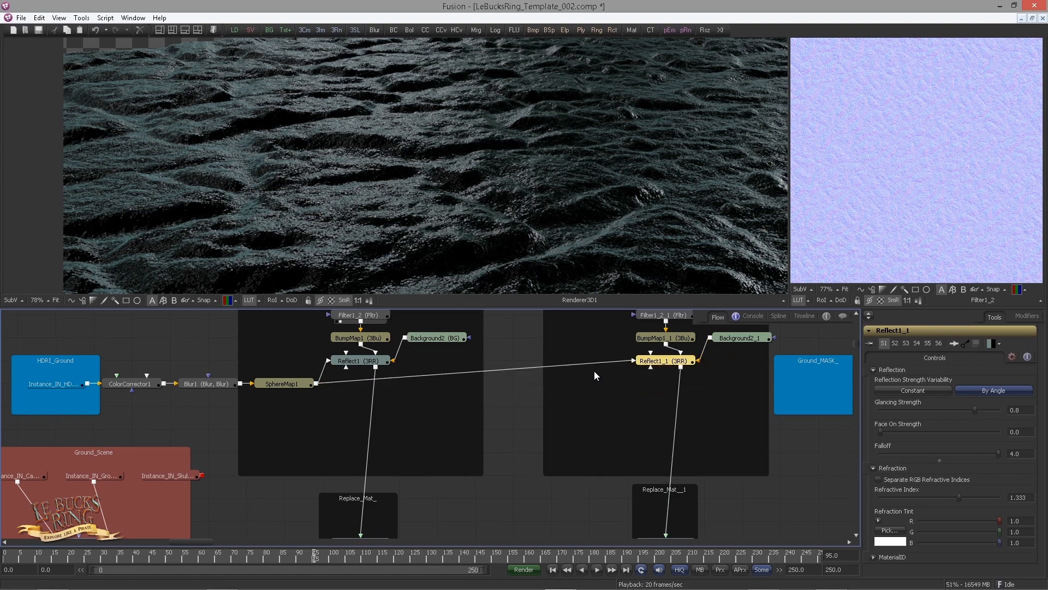
pyautogui.keyDown('ctrl'); pyautogui.click(572, 366); pyautogui.keyUp('ctrl')
pyautogui.moveTo(573, 368); pyautogui.dragTo(354, 393)
# Display Renderer3D1_1 in the main viewer
pyautogui.click(614, 410)
pyautogui.scroll(-2, 353, 391)
pyautogui.moveTo(494, 425); pyautogui.dragTo(498, 335)
pyautogui.scroll(3, 496, 414)
pyautogui.moveTo(447, 410); pyautogui.dragTo(552, 321)
pyautogui.moveTo(530, 457); pyautogui.dragTo(520, 393)
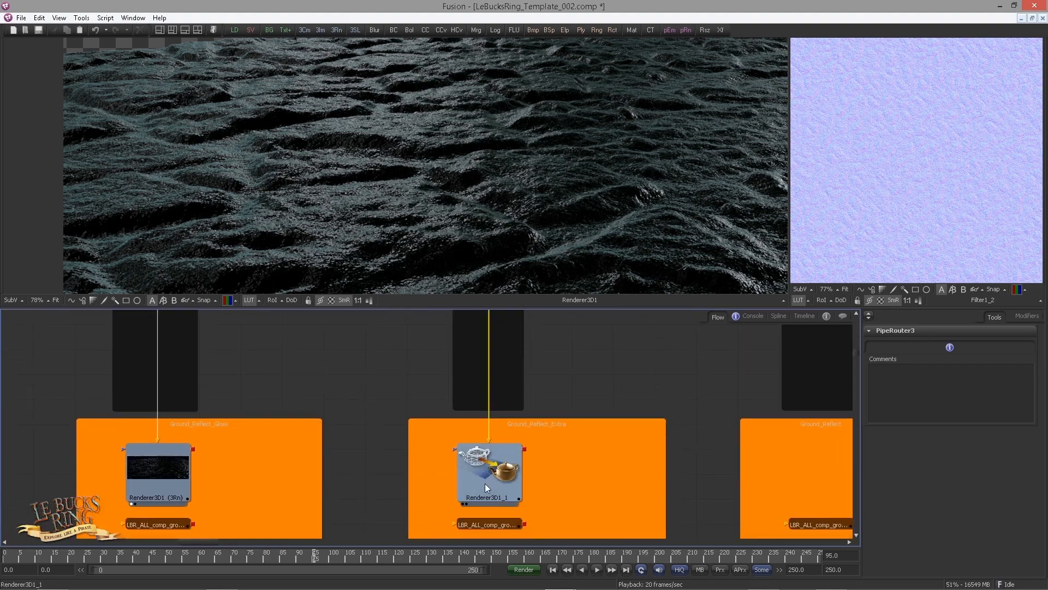
pyautogui.moveTo(485, 483); pyautogui.dragTo(433, 273)
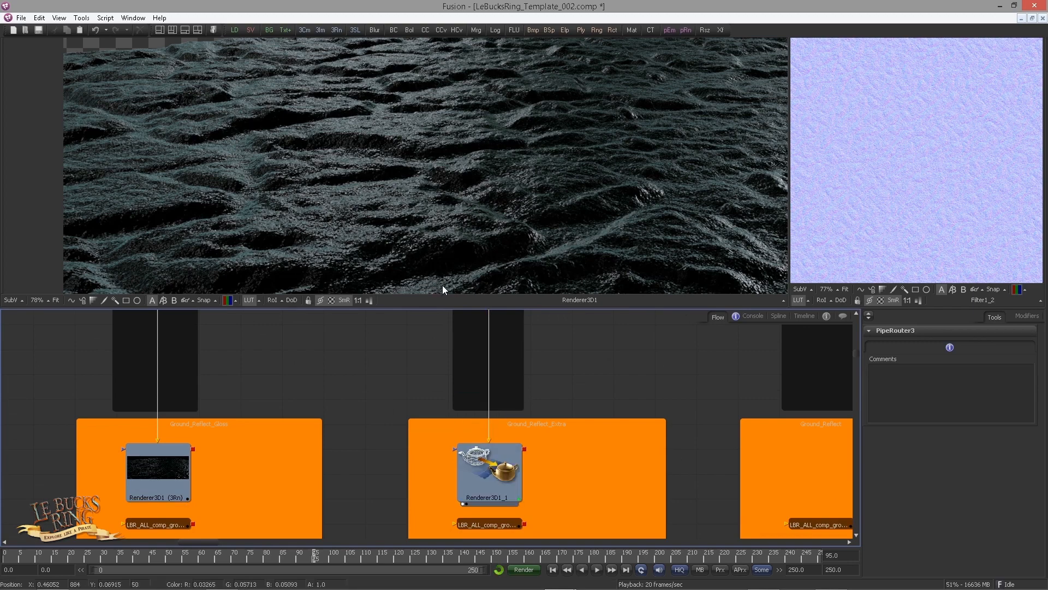
# Display CreateBumpMap1_1 in the main viewer
pyautogui.scroll(-5, 519, 356)
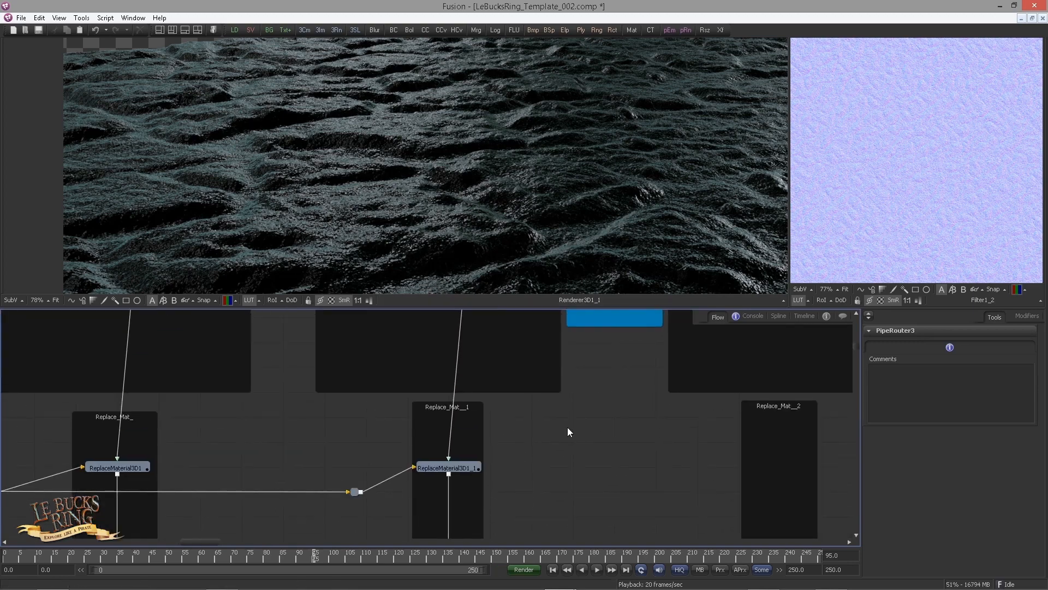
pyautogui.scroll(5, 545, 360)
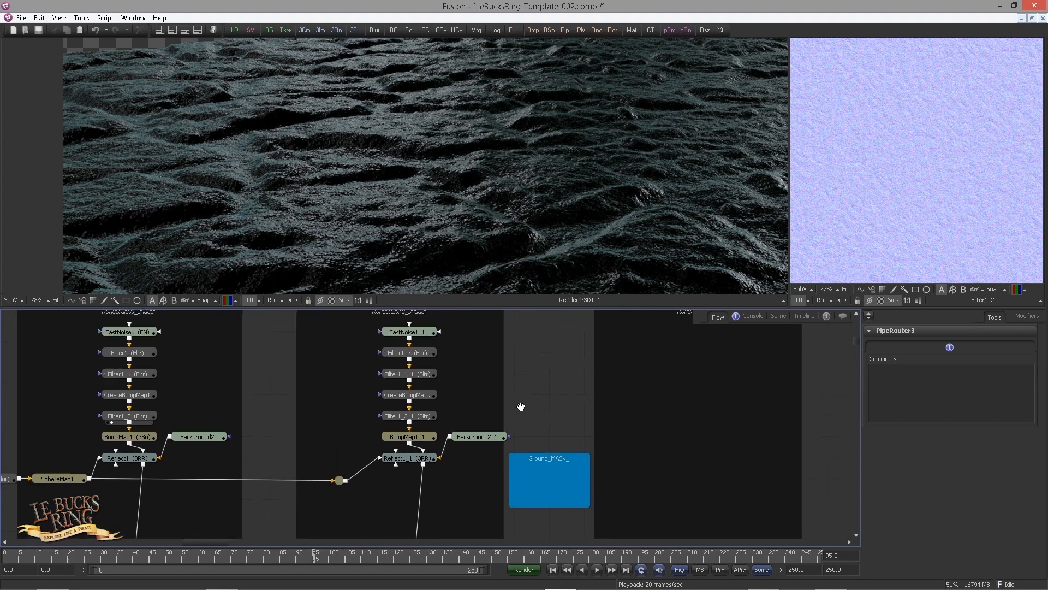
pyautogui.scroll(-2, 468, 400)
pyautogui.moveTo(497, 380); pyautogui.dragTo(531, 430)
pyautogui.scroll(-3, 494, 379)
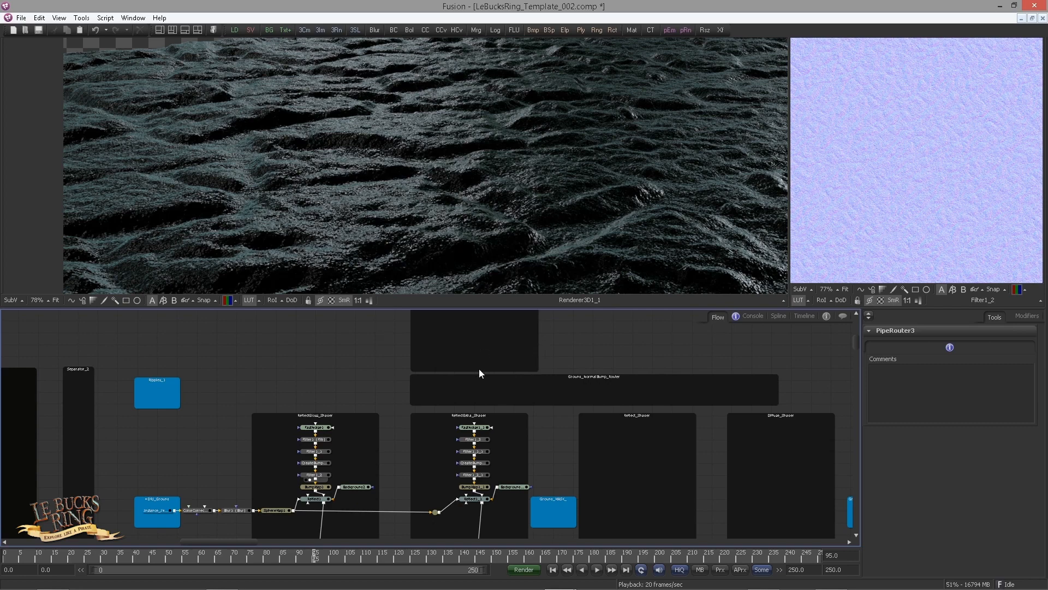
pyautogui.scroll(4, 492, 386)
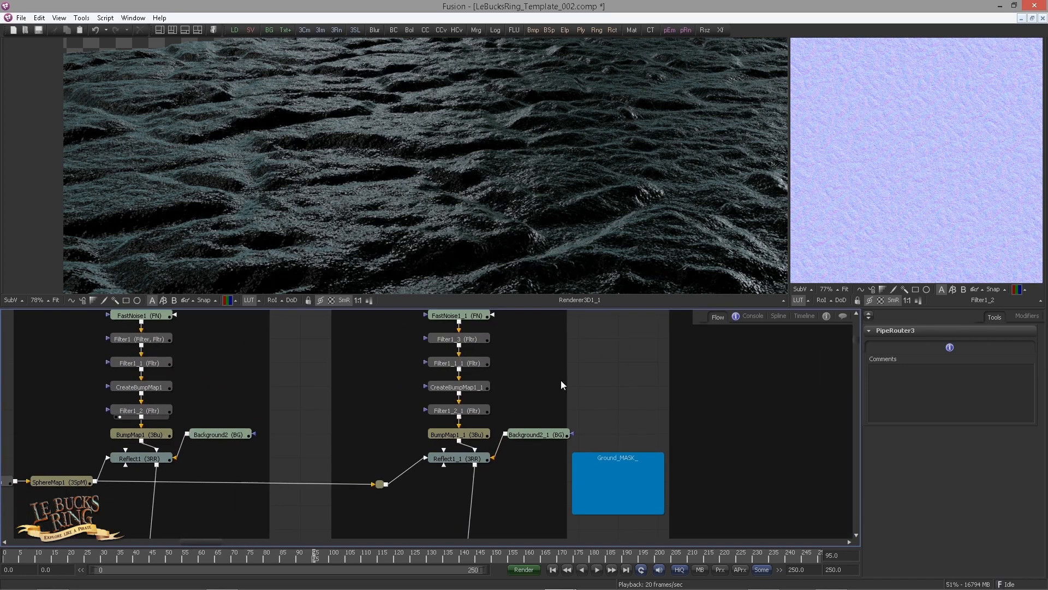
pyautogui.moveTo(456, 402); pyautogui.dragTo(459, 264)
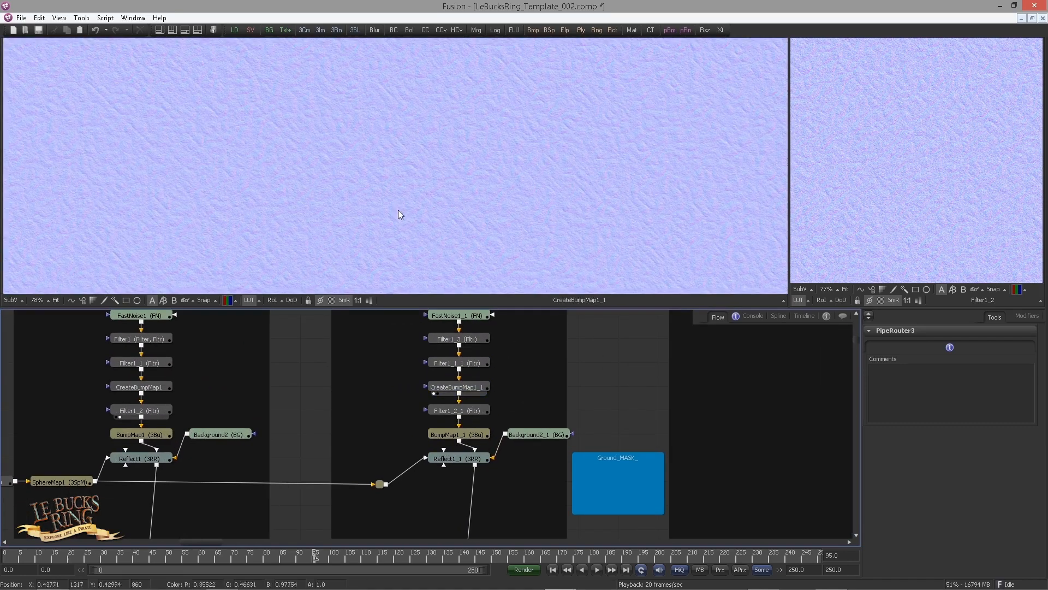
# Select the IN_Ground_DIFFUSE_OUT and IN_Ground_MSK_OUT nodes and paste instances of them near the Ground_DIFFUSE_to_NORMAL group
pyautogui.moveTo(399, 387); pyautogui.dragTo(400, 393)
pyautogui.scroll(-1, 382, 386)
pyautogui.moveTo(517, 395); pyautogui.dragTo(441, 325)
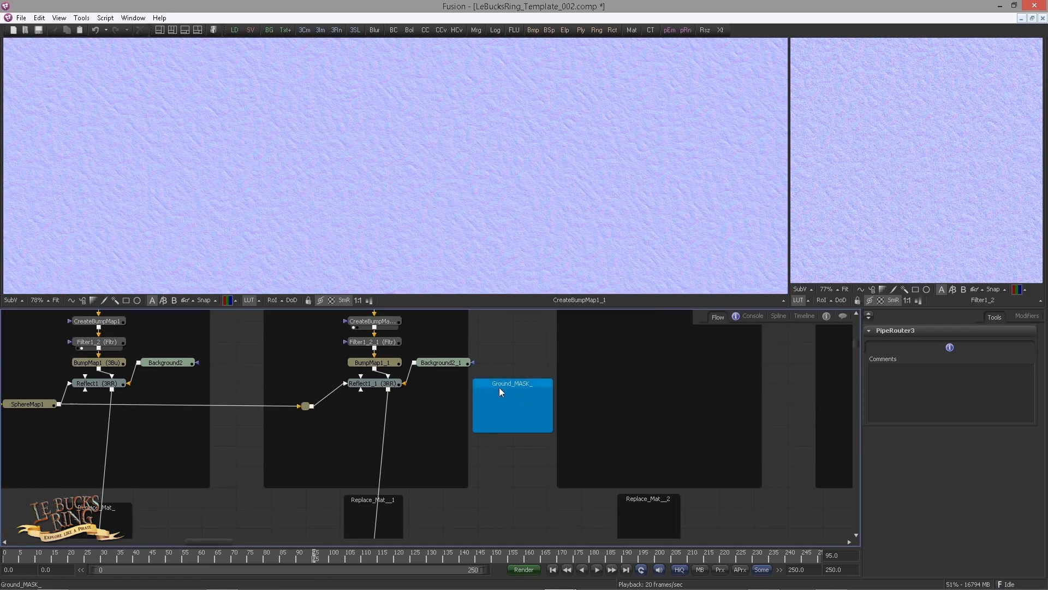
pyautogui.scroll(-5, 327, 370)
pyautogui.scroll(5, 211, 411)
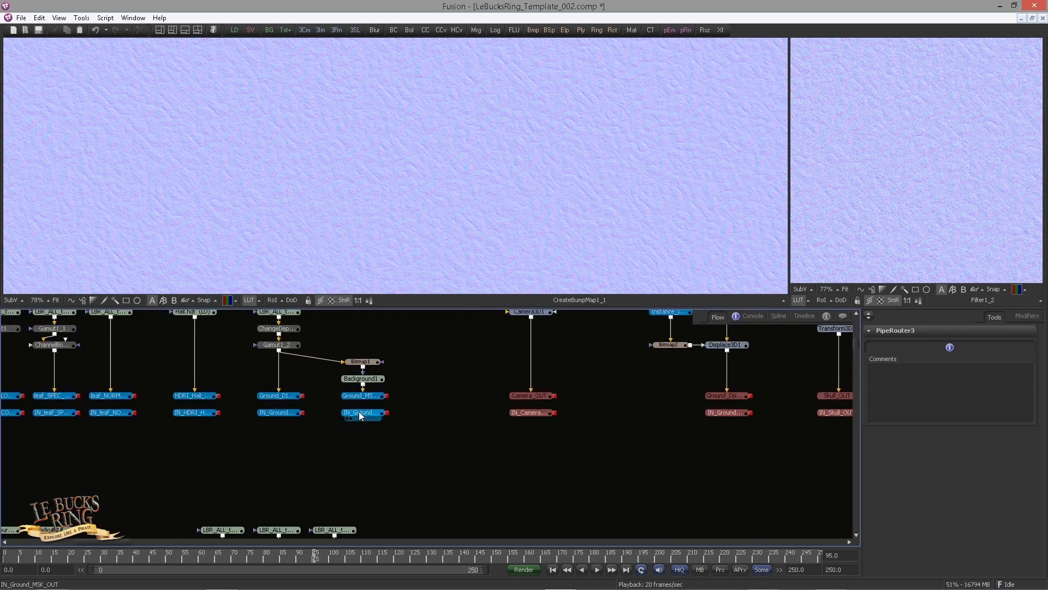
pyautogui.click(276, 413)
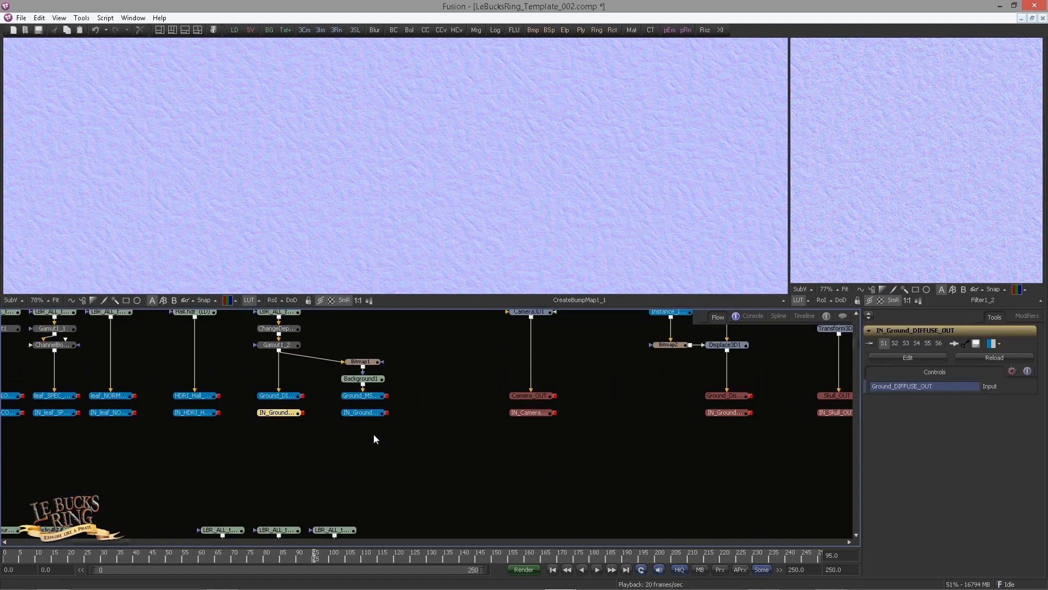
pyautogui.moveTo(389, 435); pyautogui.dragTo(259, 407)
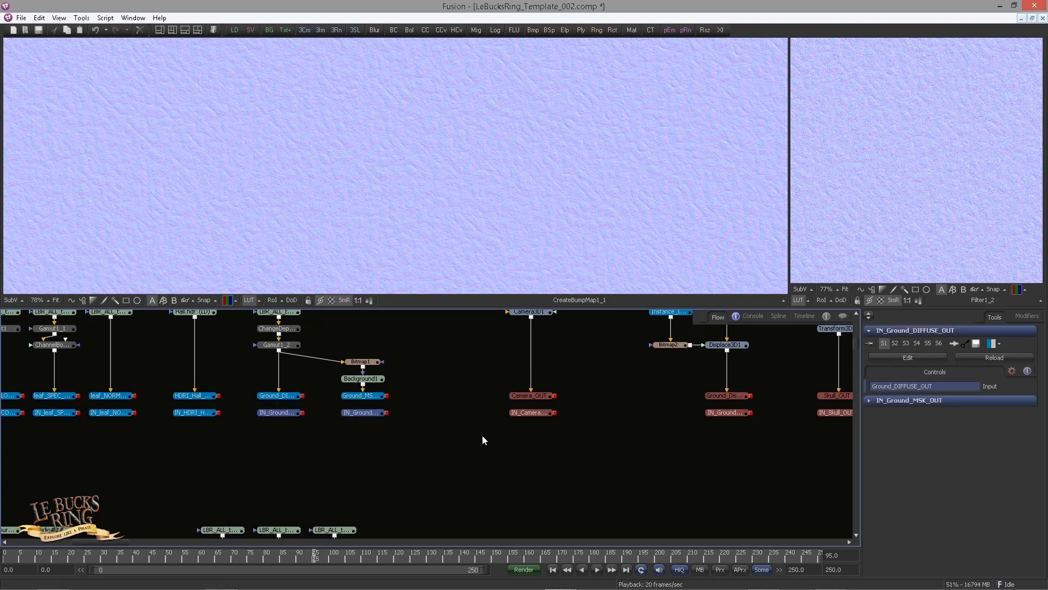
pyautogui.scroll(-5, 482, 434)
pyautogui.moveTo(483, 435); pyautogui.dragTo(310, 431)
pyautogui.moveTo(571, 429); pyautogui.dragTo(194, 430)
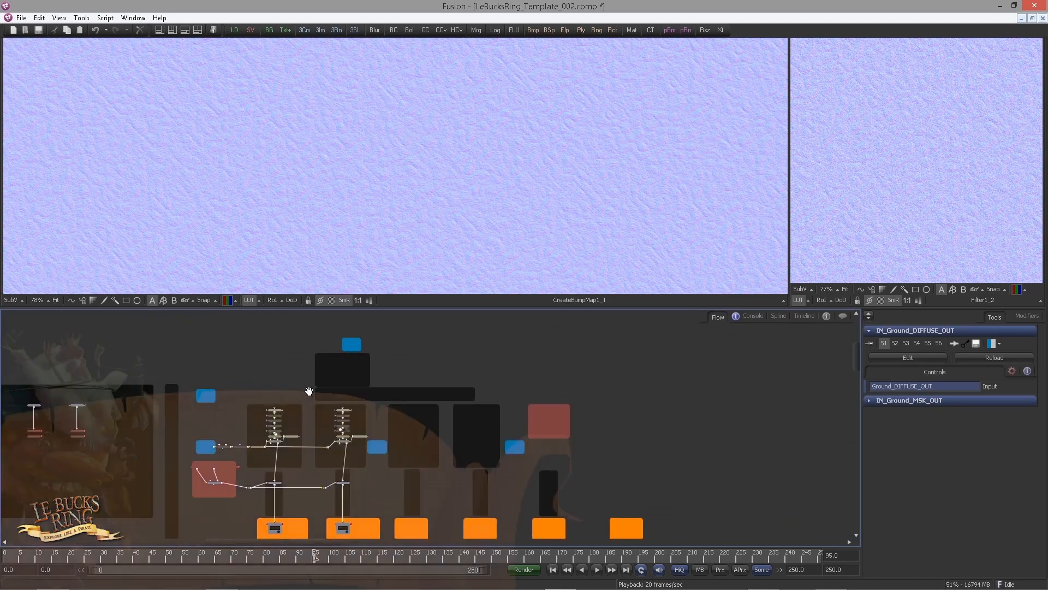
pyautogui.scroll(3, 450, 381)
pyautogui.click(481, 386)
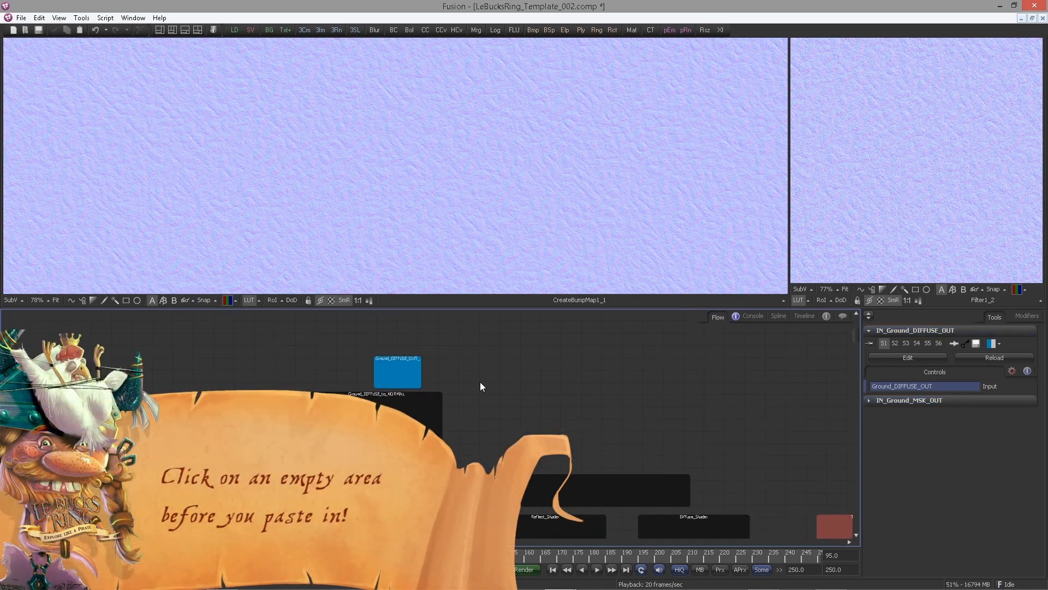
pyautogui.hotkey('ctrl', 'shift', 'v')
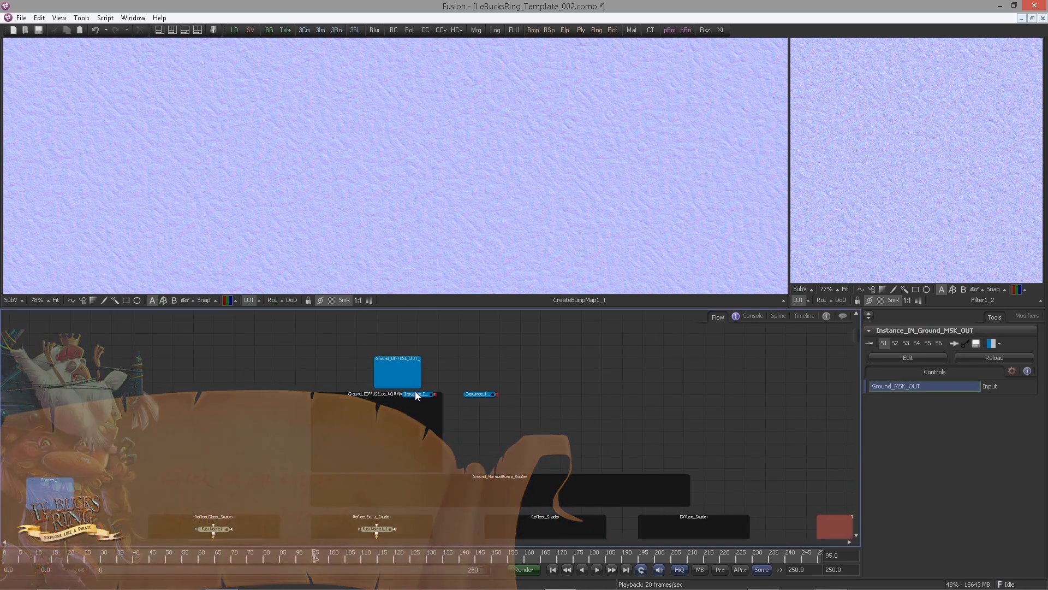
# View the pasted diffuse and mask instance nodes in the main viewer
pyautogui.click(397, 373)
pyautogui.press('1')
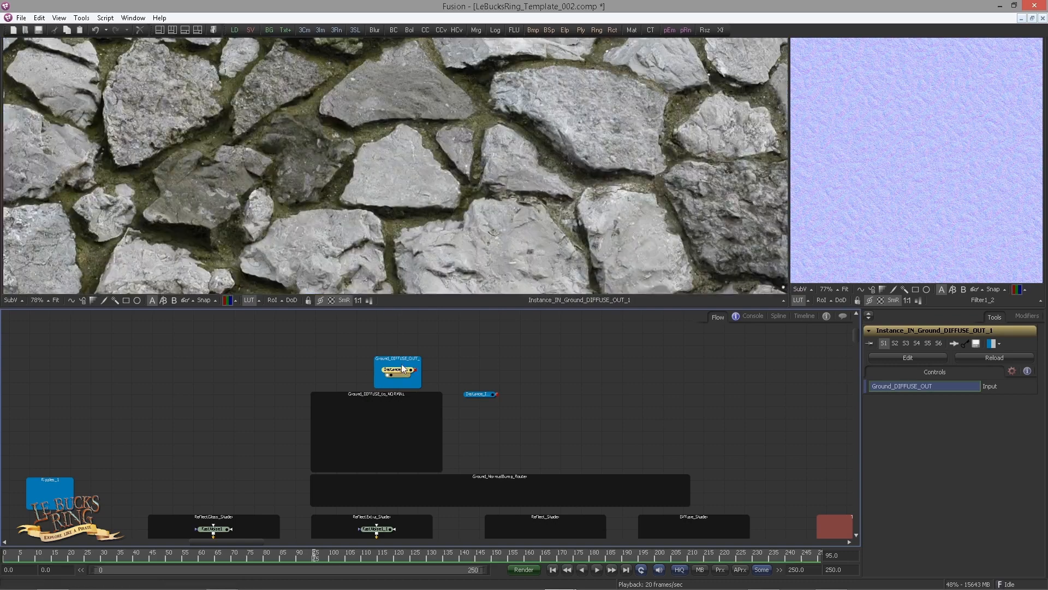
pyautogui.moveTo(476, 396); pyautogui.dragTo(496, 458)
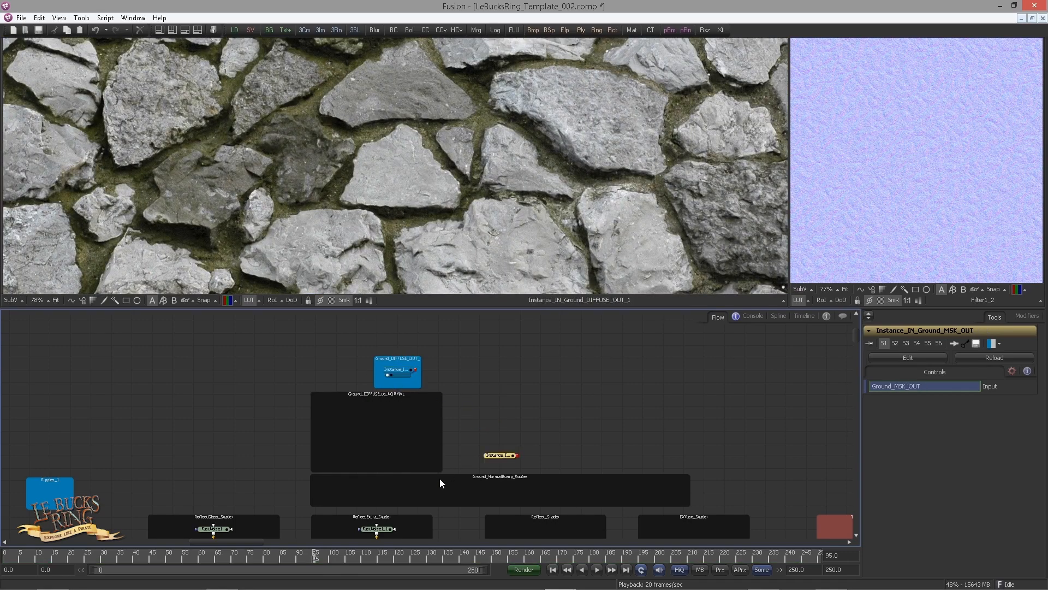
pyautogui.moveTo(439, 480); pyautogui.dragTo(406, 341)
pyautogui.moveTo(467, 318); pyautogui.dragTo(421, 210)
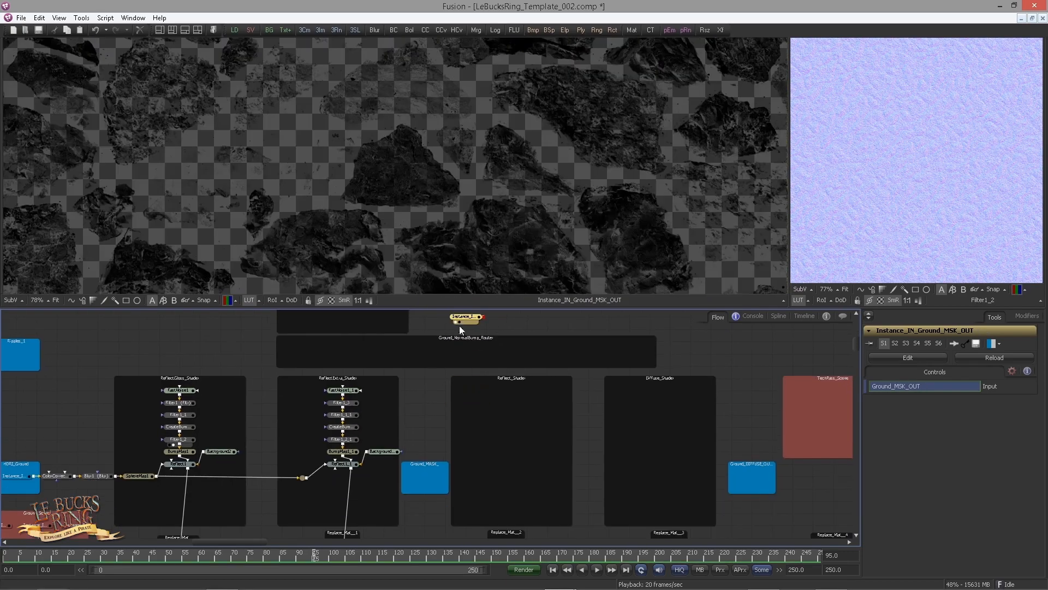
# Move the mask instance node into the Ground_MASK_ box of the ReflectExtra area
pyautogui.moveTo(462, 318); pyautogui.dragTo(422, 468)
pyautogui.scroll(-2, 440, 409)
pyautogui.moveTo(382, 408); pyautogui.dragTo(395, 451)
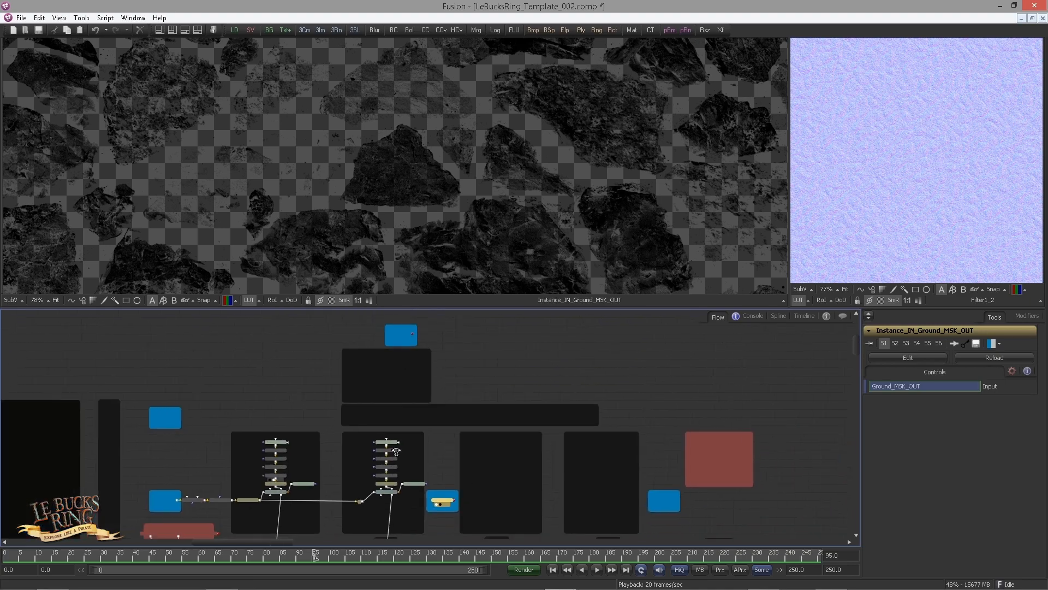
pyautogui.scroll(5, 458, 440)
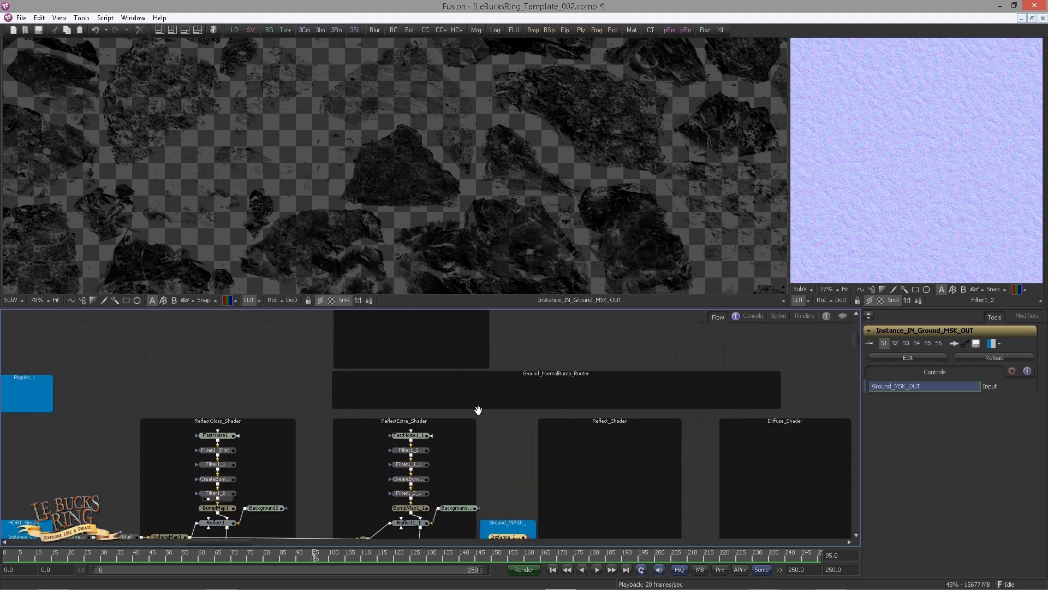
pyautogui.moveTo(428, 368); pyautogui.dragTo(443, 479)
pyautogui.scroll(2, 441, 403)
pyautogui.moveTo(471, 407); pyautogui.dragTo(421, 433)
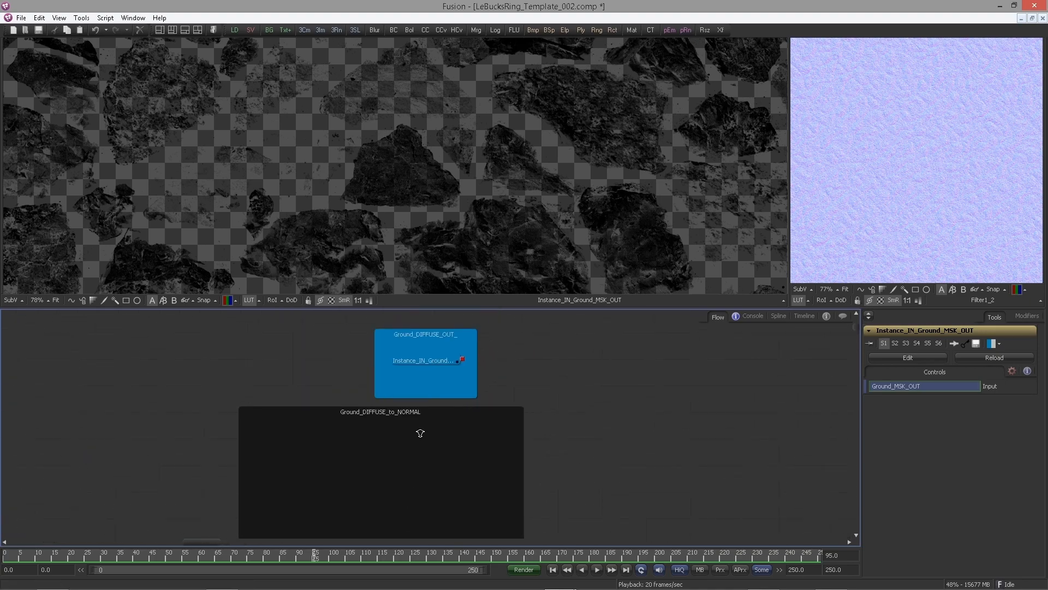
# Add a Create Bump Map tool after the diffuse instance node inside the Ground_DIFFUSE_to_NORMAL group
pyautogui.scroll(1, 420, 436)
pyautogui.click(391, 352)
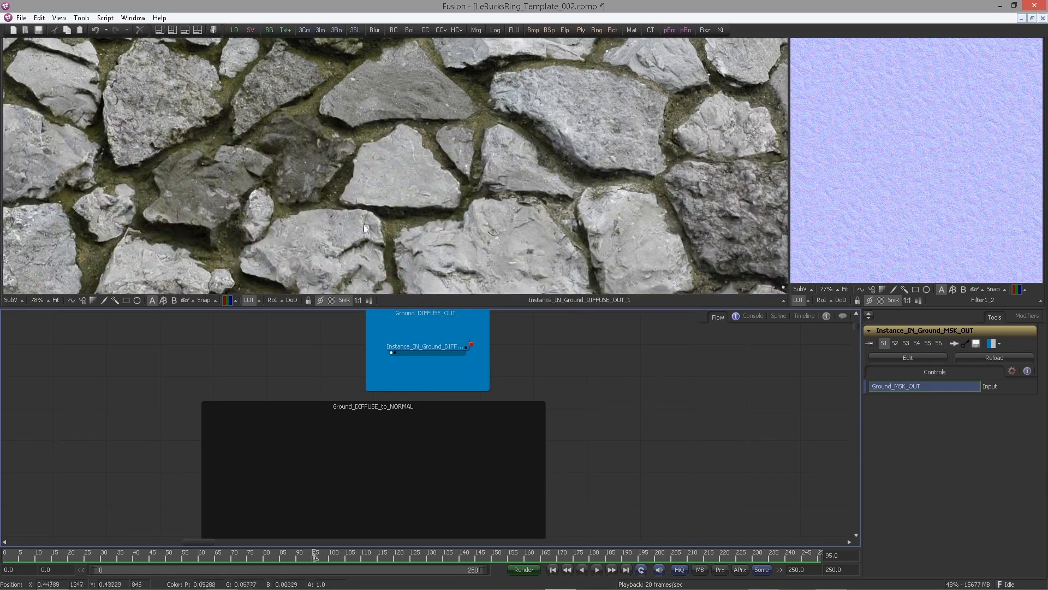
pyautogui.moveTo(441, 406); pyautogui.dragTo(436, 384)
pyautogui.scroll(-1, 421, 355)
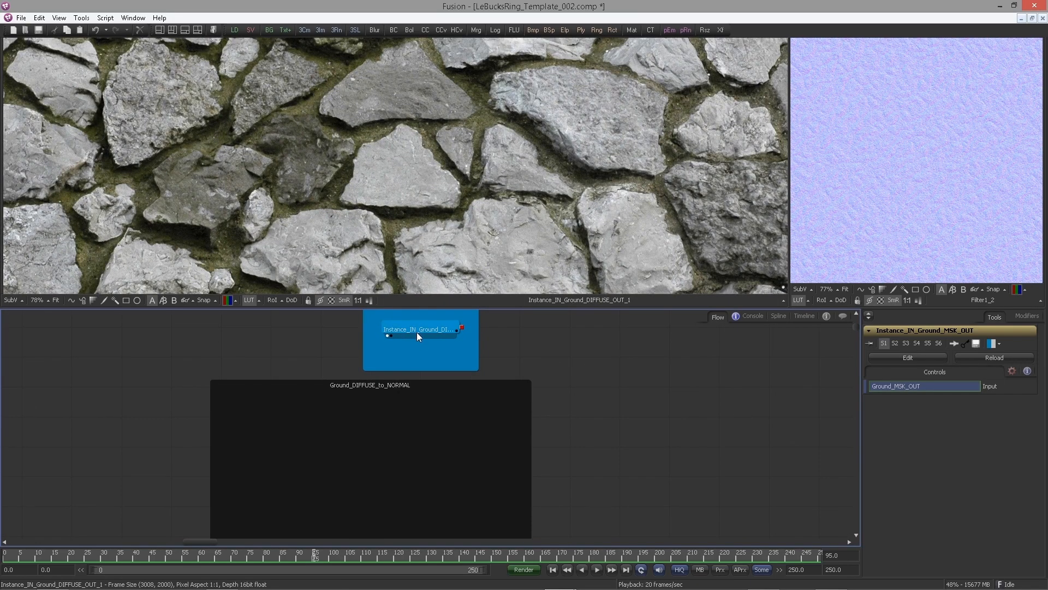
pyautogui.click(416, 330)
pyautogui.hotkey('ctrl', 'space')
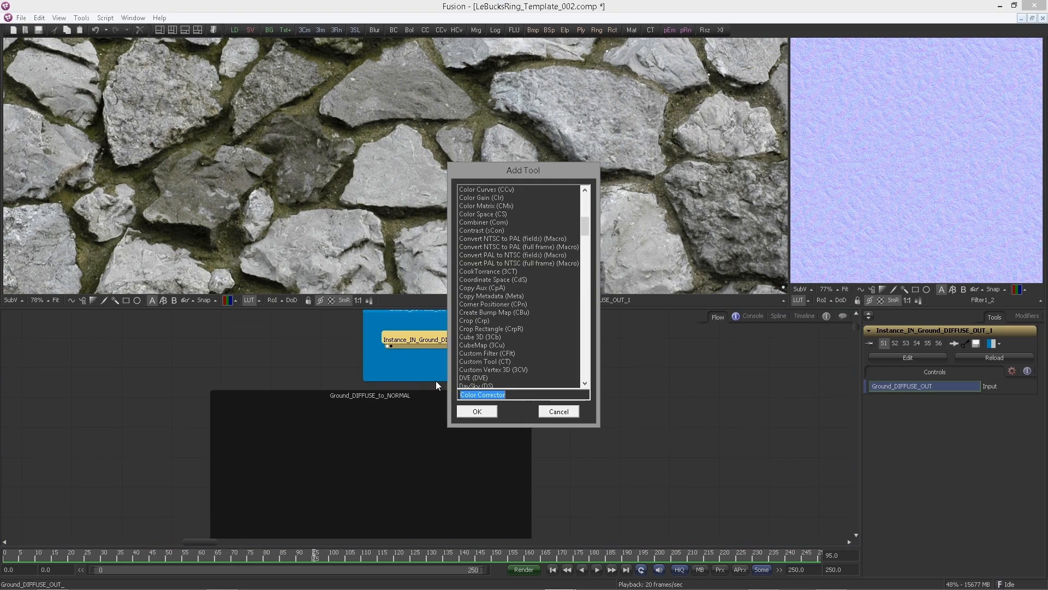
pyautogui.write('cre')
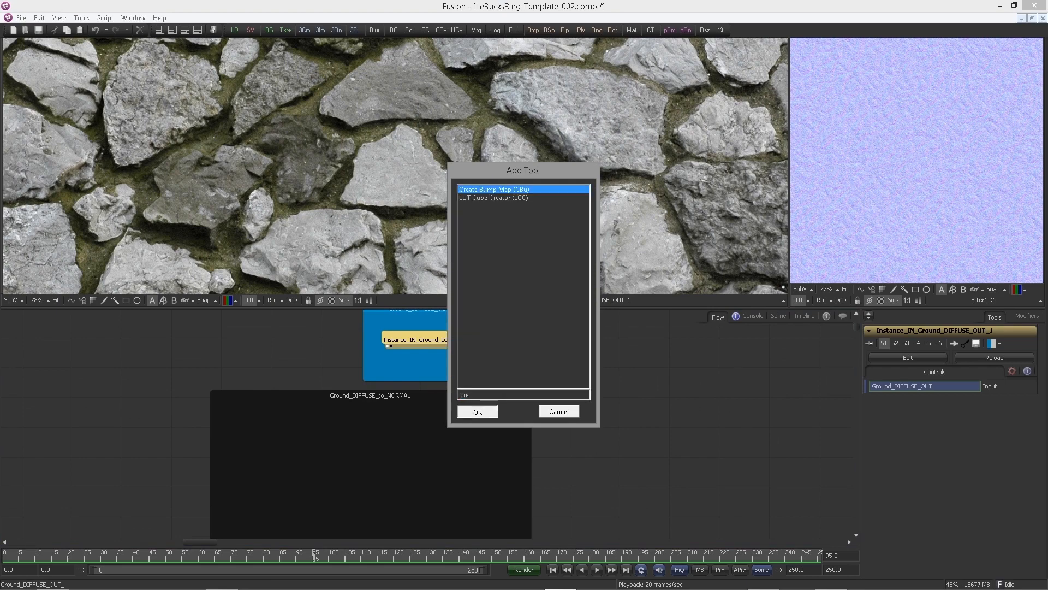
pyautogui.press('Return')
# Set CreateBumpMap2's bumpmap texture depth to float16 and its height scale to 7.14295
pyautogui.moveTo(512, 335); pyautogui.dragTo(420, 251)
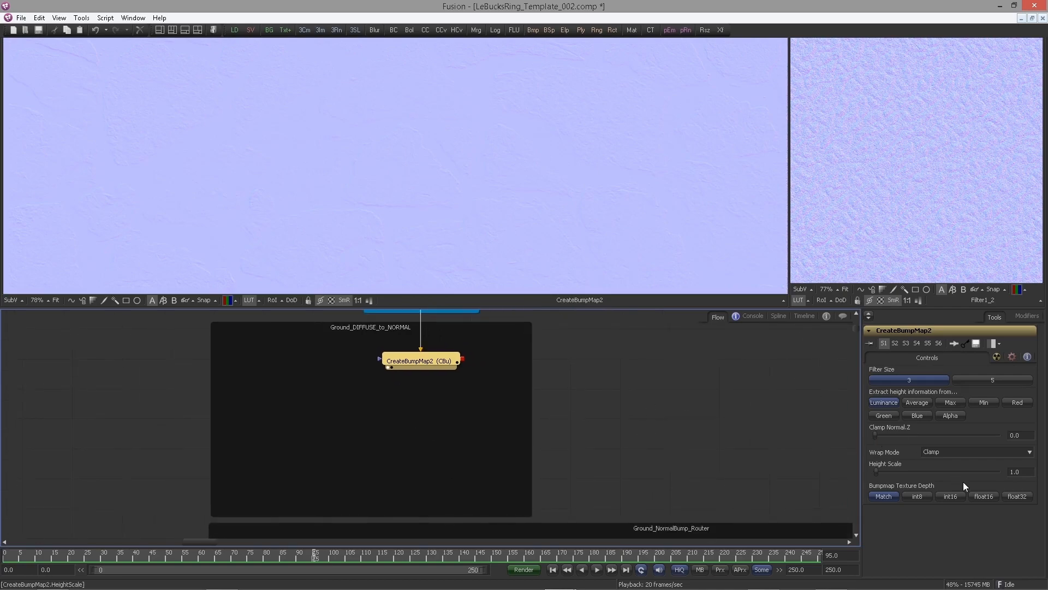
pyautogui.click(982, 496)
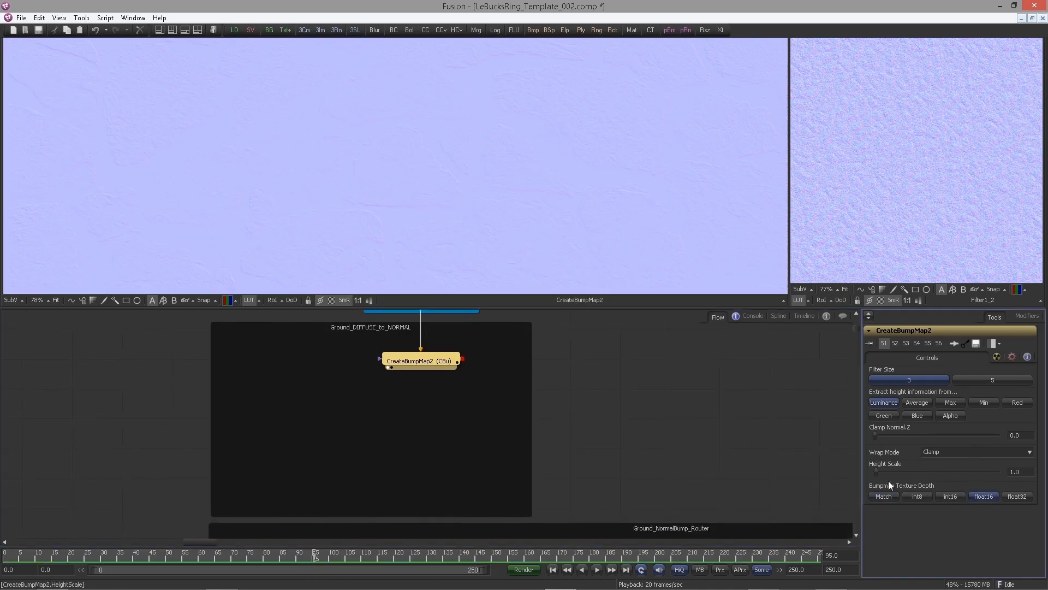
pyautogui.moveTo(1020, 473); pyautogui.dragTo(963, 483)
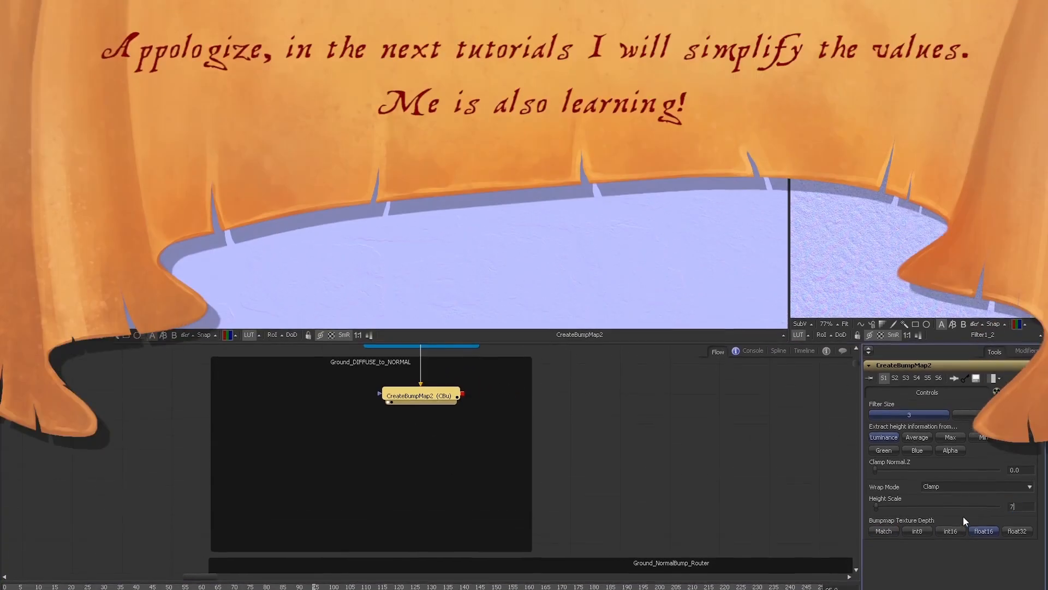
pyautogui.write('7.1429')
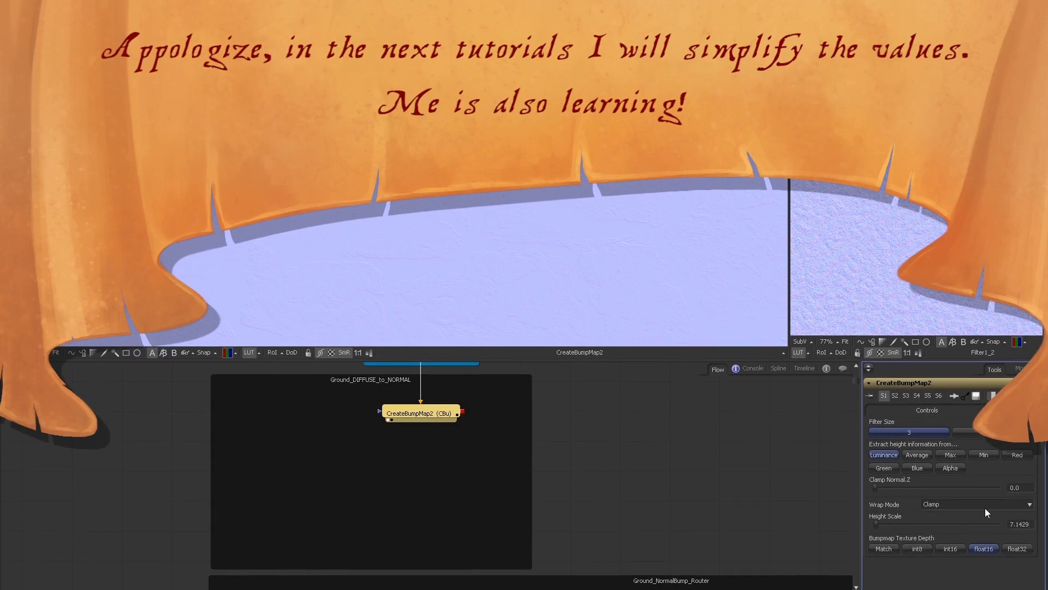
pyautogui.press('Return')
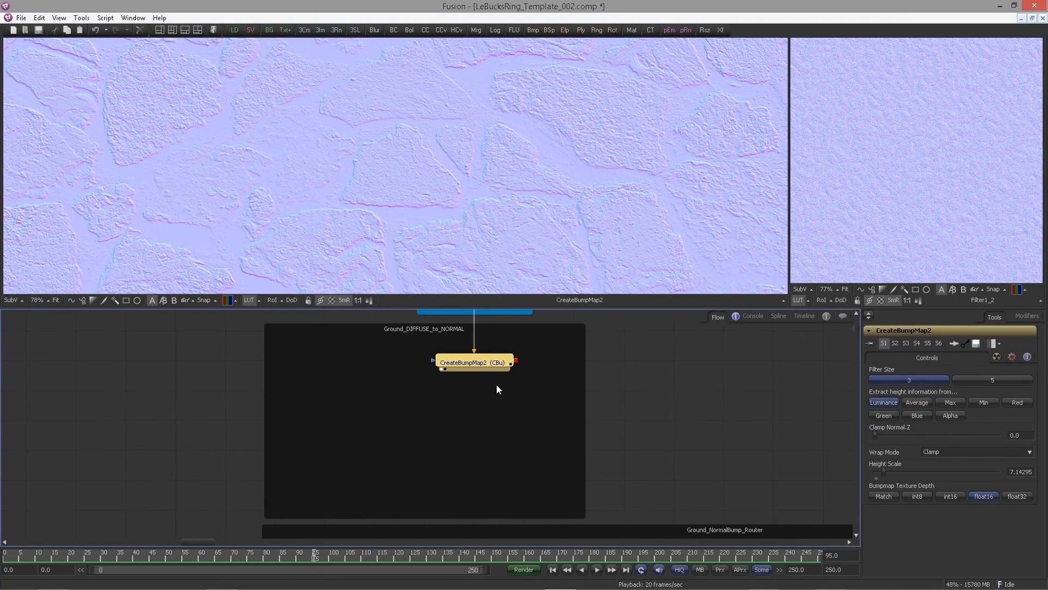
# Add a Merge tool after CreateBumpMap2 and a separate Blur tool in the same group
pyautogui.hotkey('ctrl', 'space')
pyautogui.write('mer')
pyautogui.press('Return')
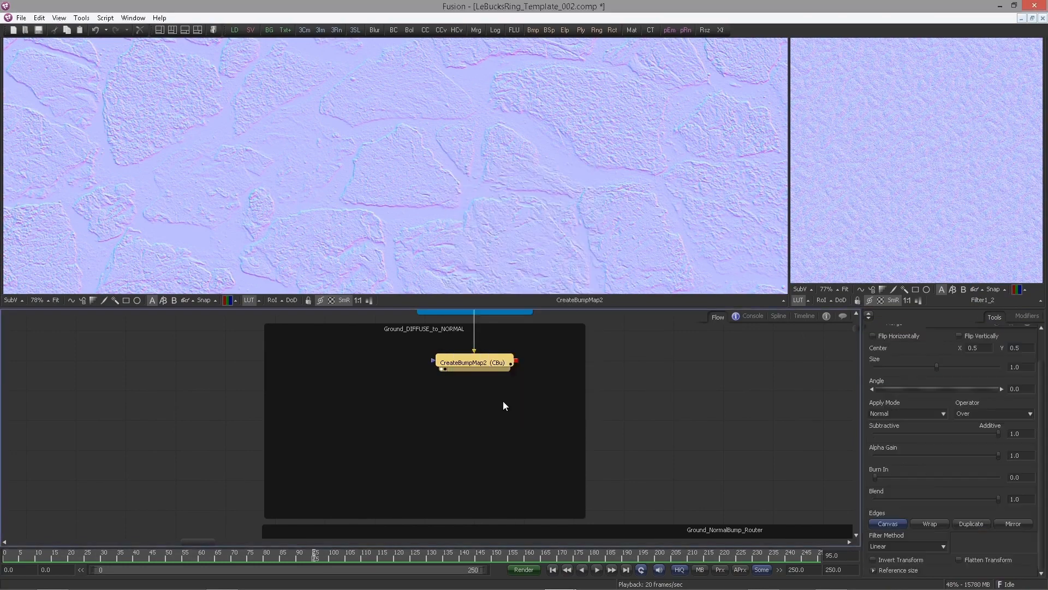
pyautogui.hotkey('ctrl', 'space')
pyautogui.write('blur')
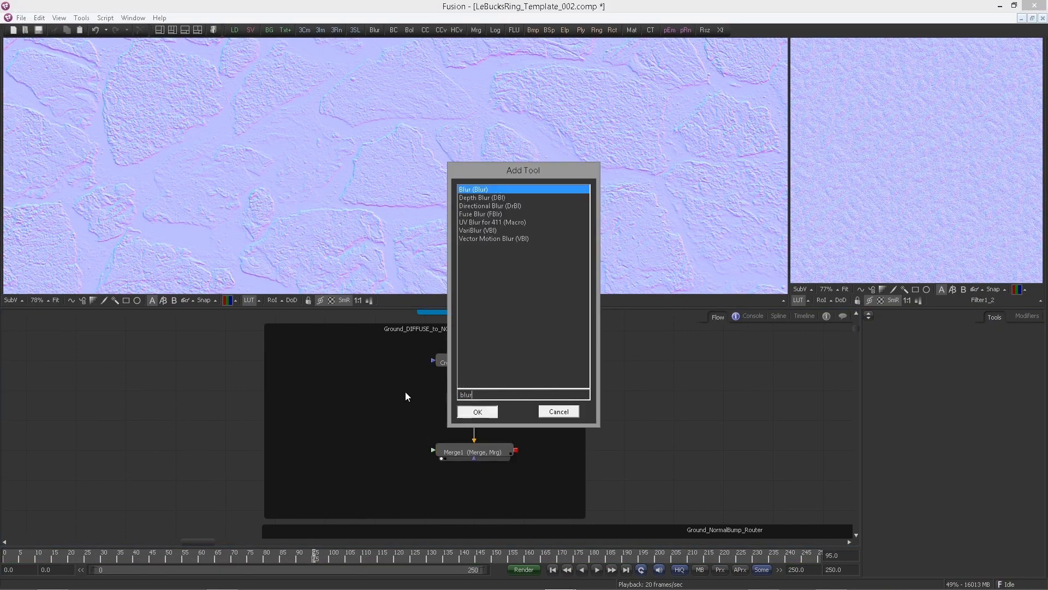
pyautogui.press('Return')
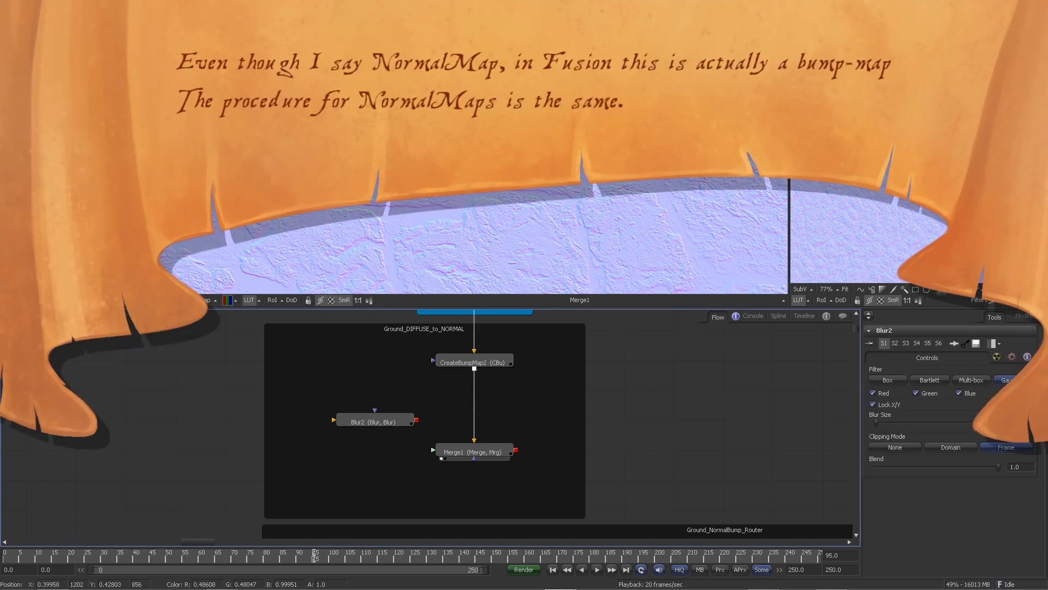
# Wire CreateBumpMap2 into Blur2 and Blur2 into Merge1's foreground, arranging the three nodes
pyautogui.click(442, 369)
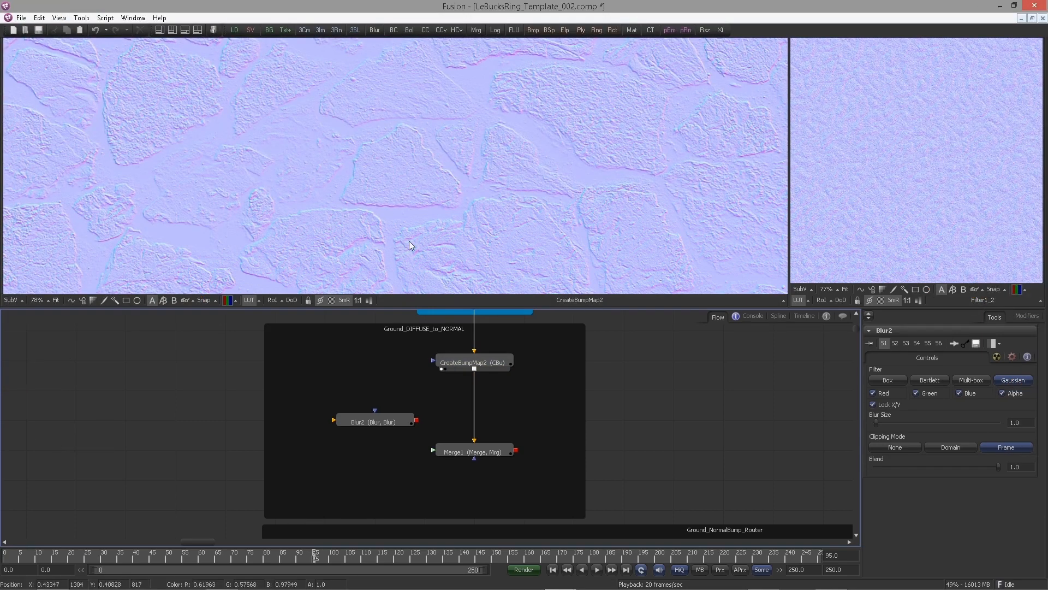
pyautogui.click(453, 362)
pyautogui.moveTo(474, 370); pyautogui.dragTo(445, 276)
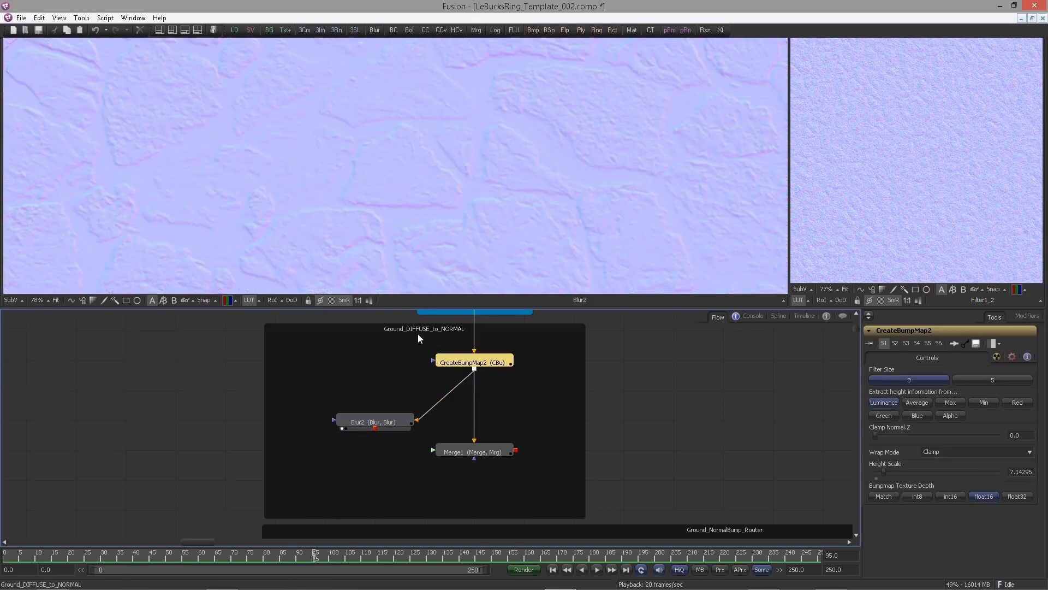
pyautogui.moveTo(388, 417); pyautogui.dragTo(388, 388)
pyautogui.click(456, 454)
pyautogui.moveTo(456, 455); pyautogui.dragTo(456, 424)
pyautogui.moveTo(375, 399); pyautogui.dragTo(443, 422)
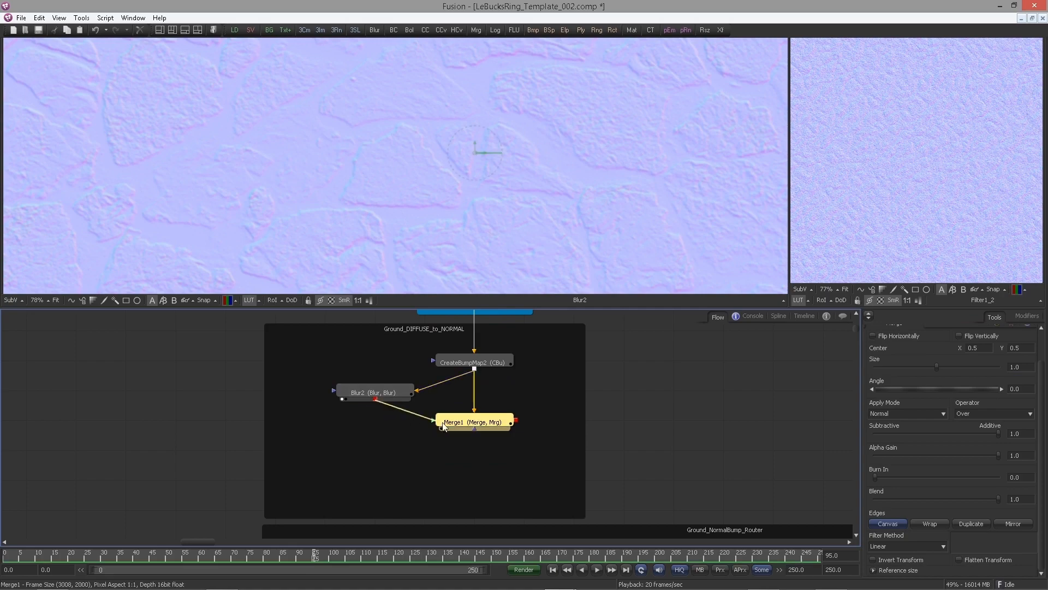
pyautogui.click(442, 428)
# Set Merge1's apply mode to Overlay
pyautogui.click(877, 415)
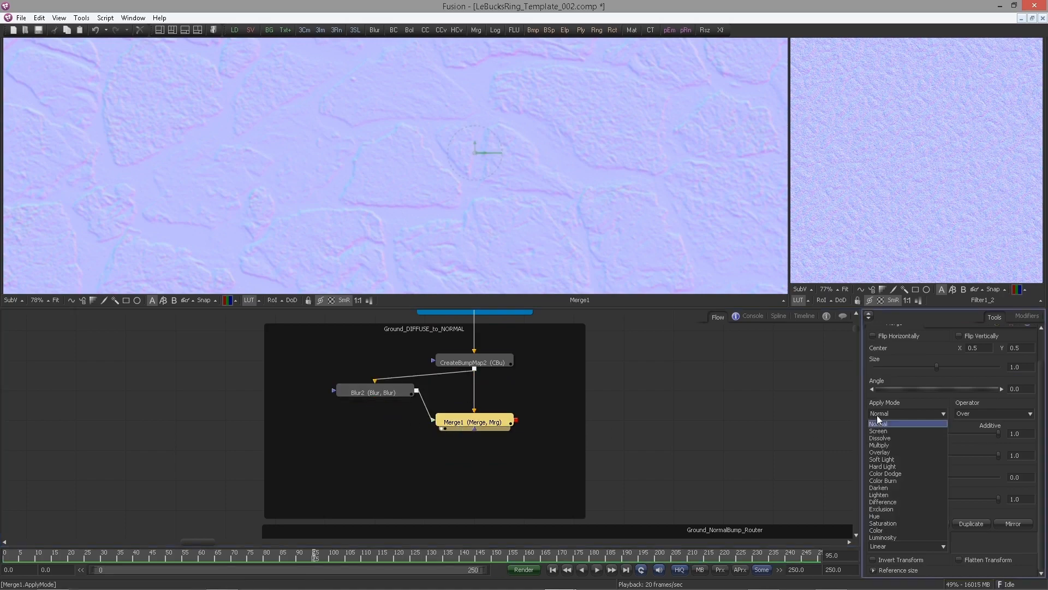
pyautogui.click(879, 452)
pyautogui.moveTo(486, 424); pyautogui.dragTo(486, 454)
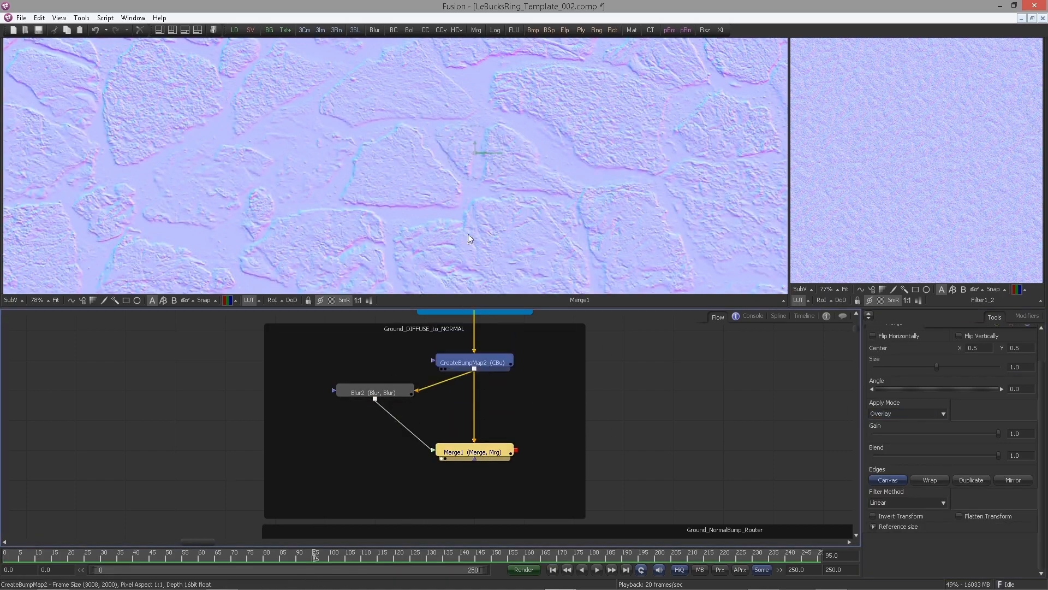
# Set Blur2's blur size to 9.04
pyautogui.scroll(-2, 516, 382)
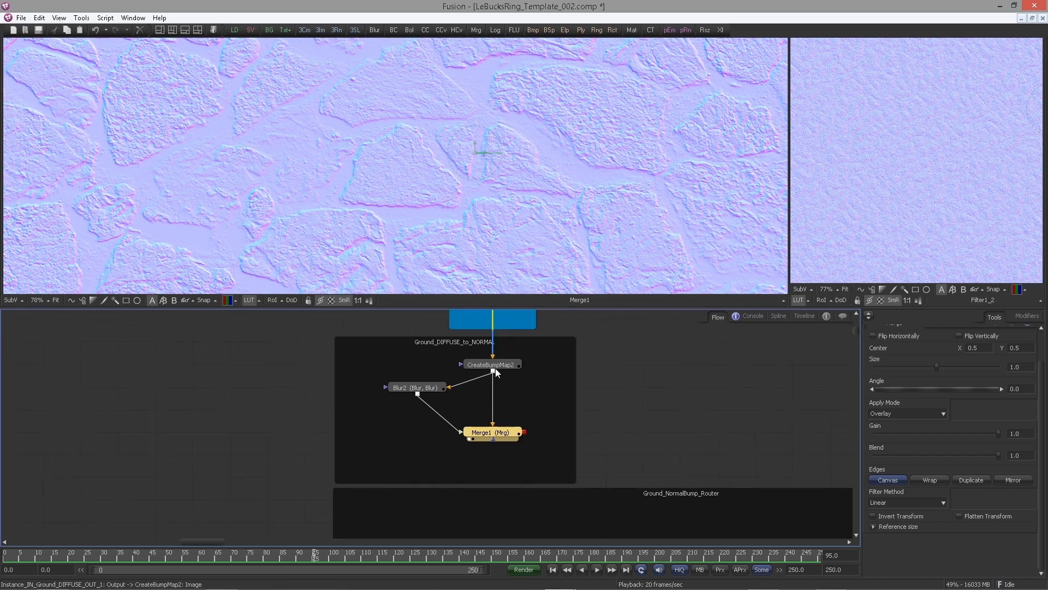
pyautogui.click(467, 370)
pyautogui.scroll(-1, 507, 358)
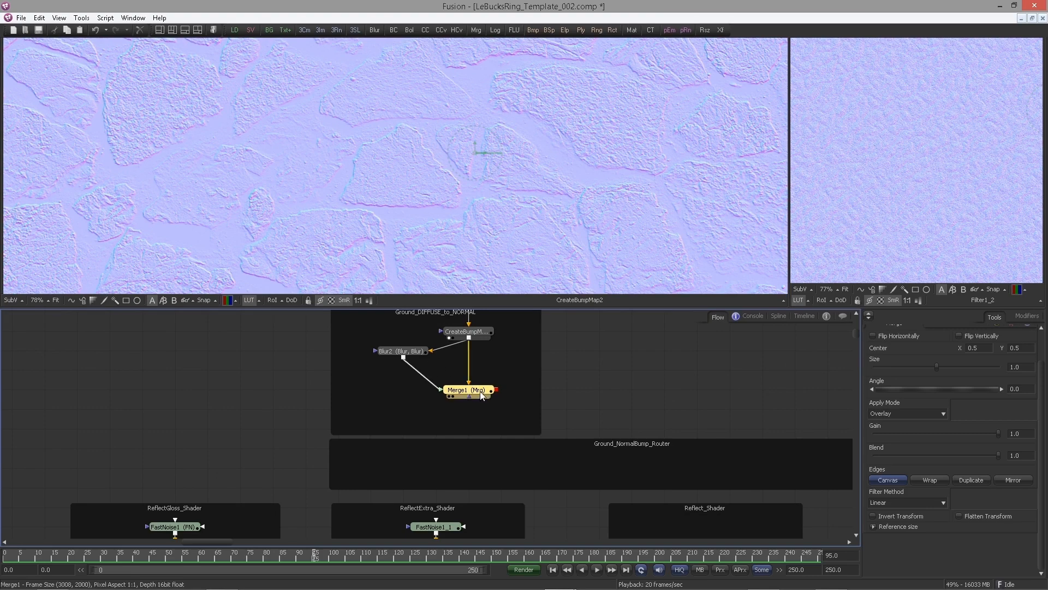
pyautogui.click(406, 349)
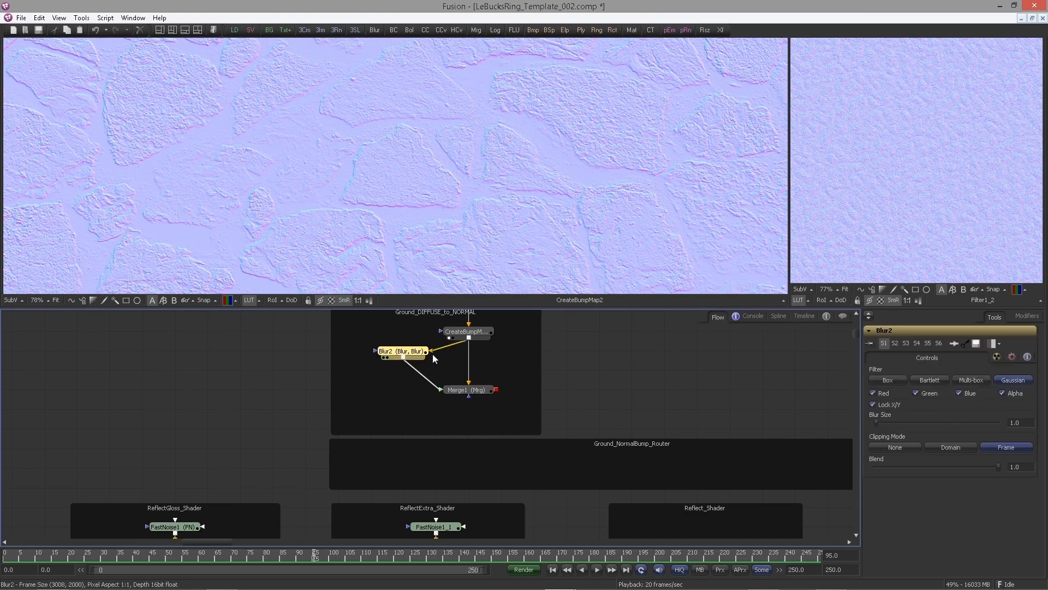
pyautogui.click(1009, 420)
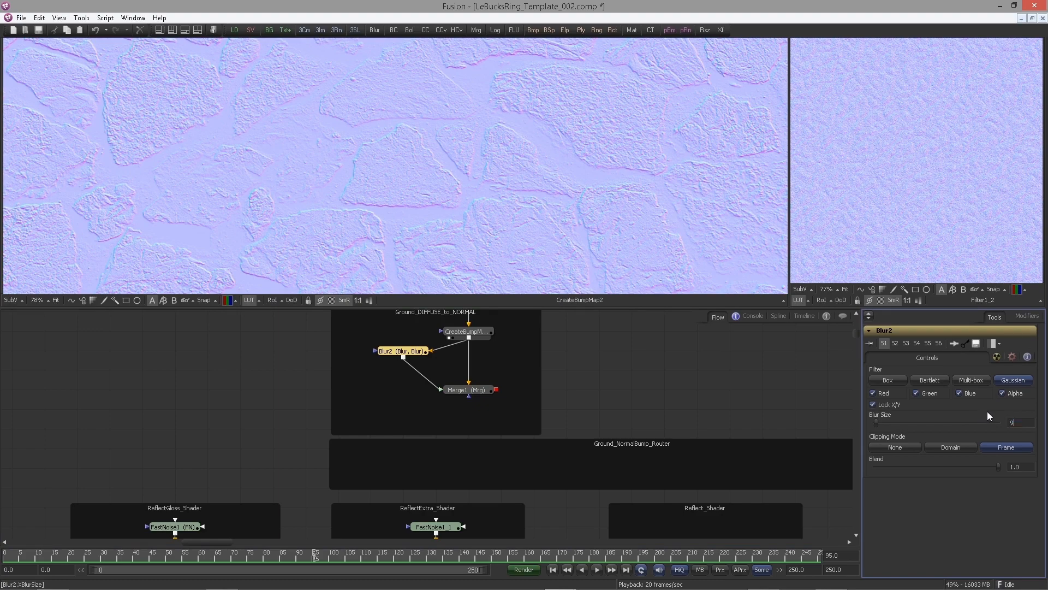
pyautogui.write('04')
pyautogui.press('Tab')
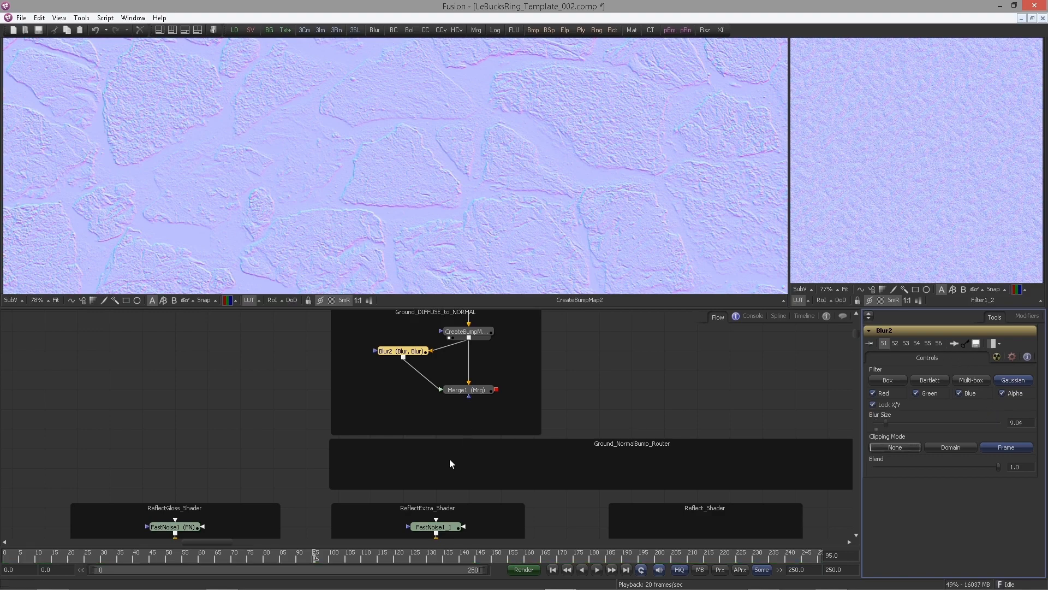
# Paste a copy of the noise filter after Merge1 and display the pasted Filter1_4 in the main viewer
pyautogui.scroll(-2, 440, 357)
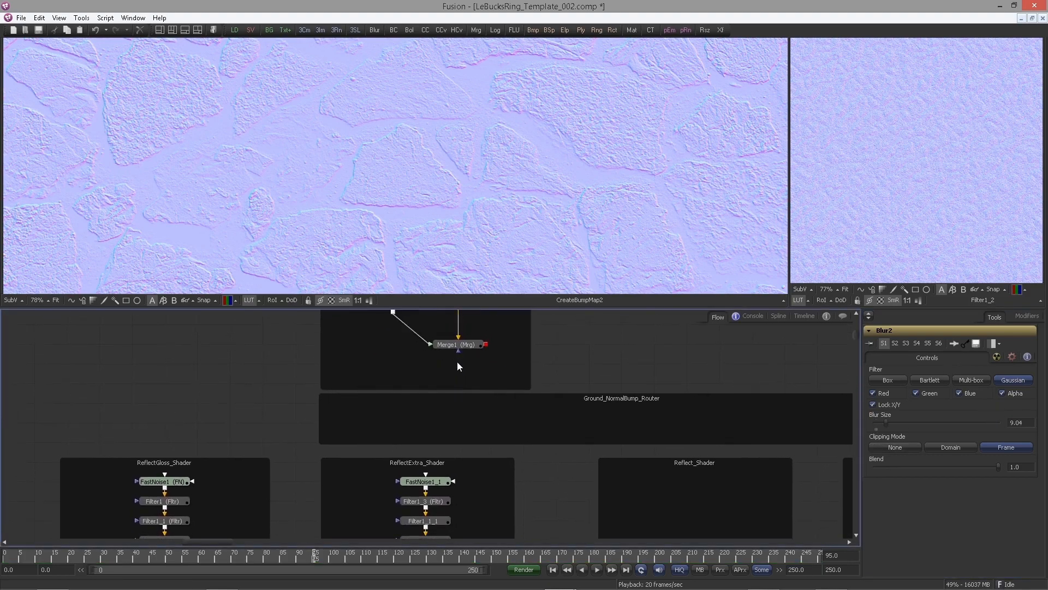
pyautogui.click(176, 505)
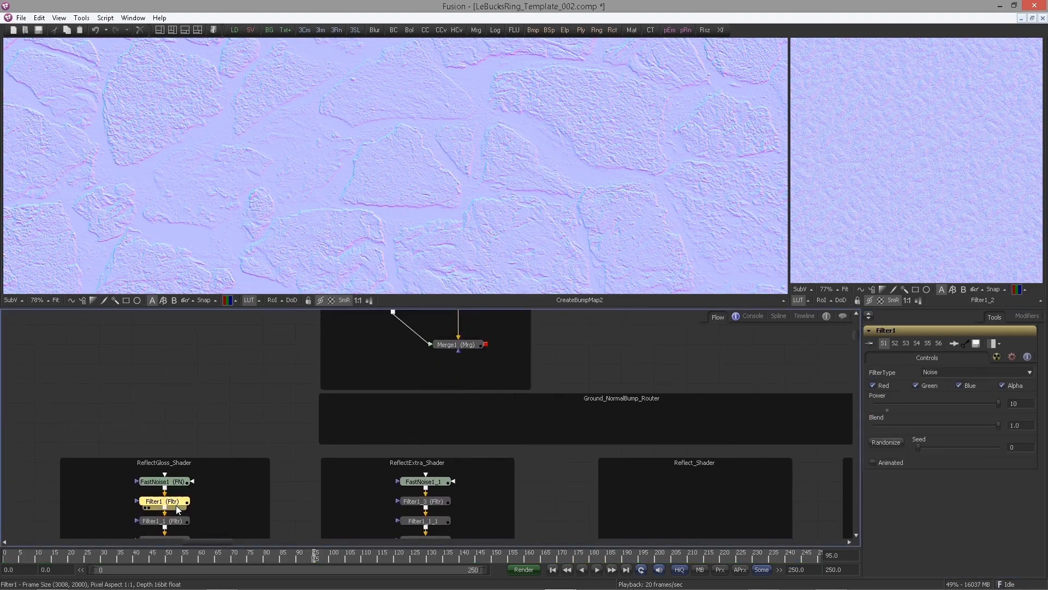
pyautogui.click(470, 345)
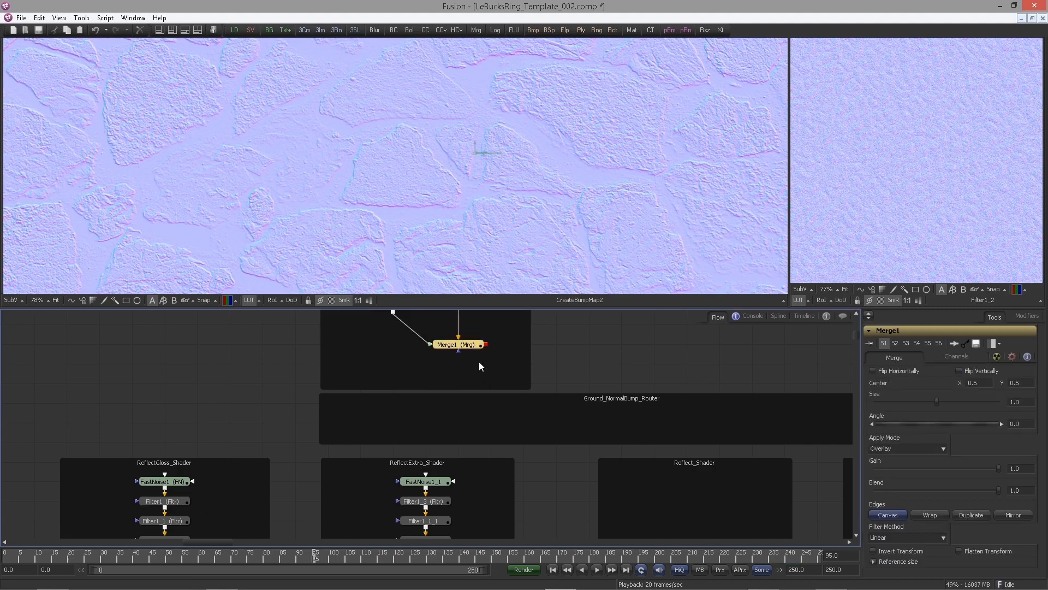
pyautogui.hotkey('ctrl', 'v')
pyautogui.moveTo(506, 353); pyautogui.dragTo(451, 376)
pyautogui.click(516, 374)
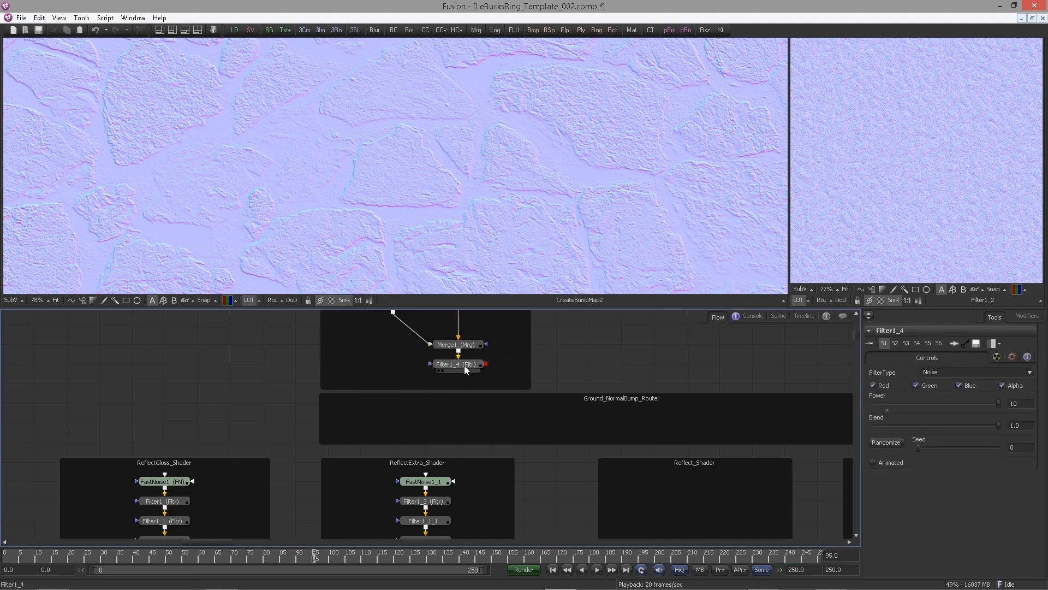
pyautogui.press('1')
# Make room in the ReflectExtra_Shader box by moving the nodes below CreateBumpMap1_1 further down
pyautogui.scroll(5, 519, 216)
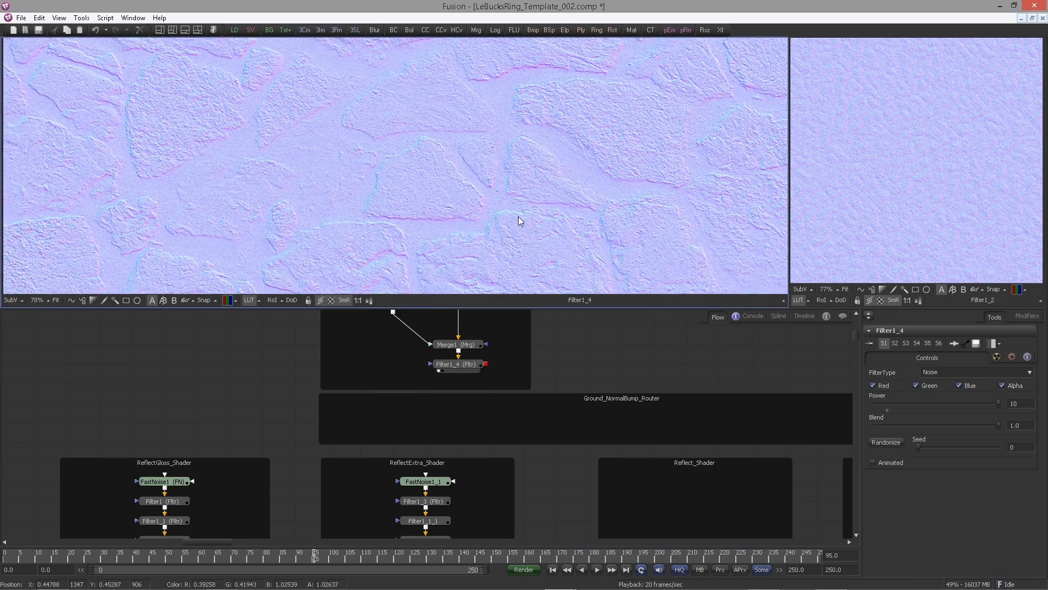
pyautogui.moveTo(466, 407); pyautogui.dragTo(489, 363)
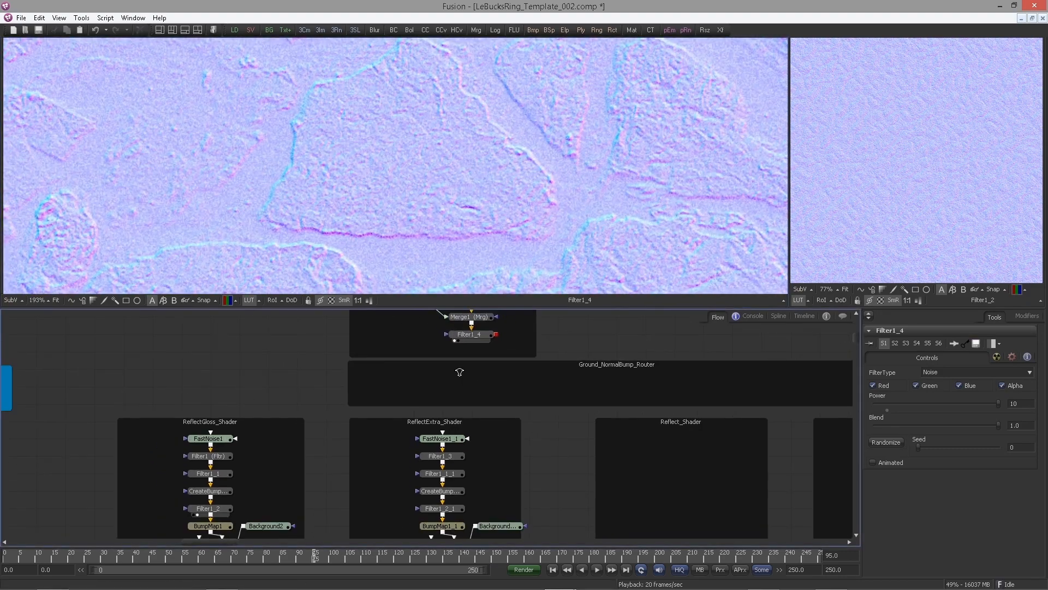
pyautogui.scroll(-3, 443, 377)
pyautogui.moveTo(340, 419); pyautogui.dragTo(296, 442)
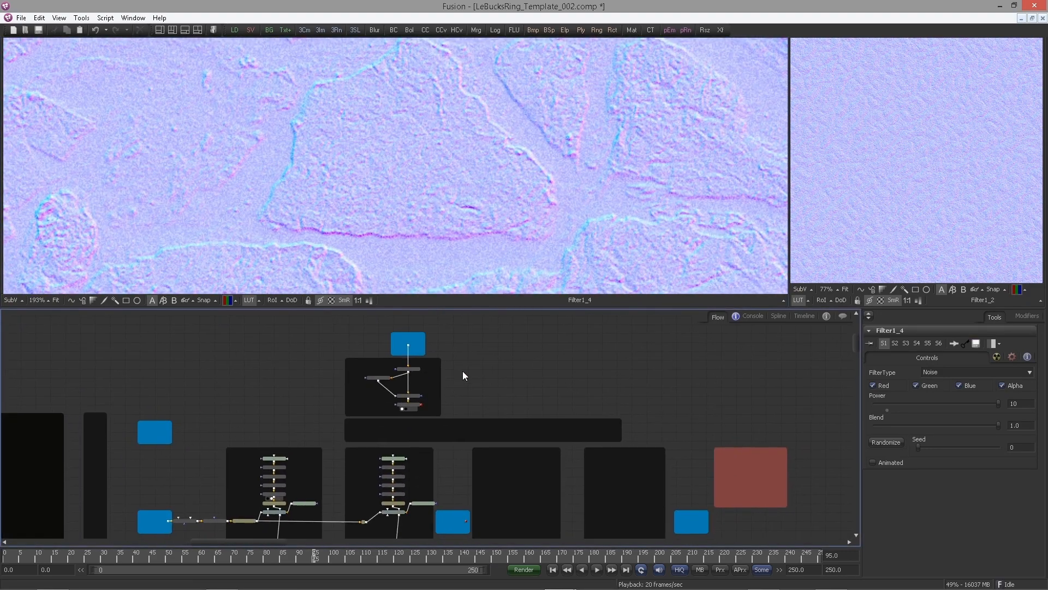
pyautogui.moveTo(391, 307); pyautogui.dragTo(391, 236)
pyautogui.scroll(4, 410, 339)
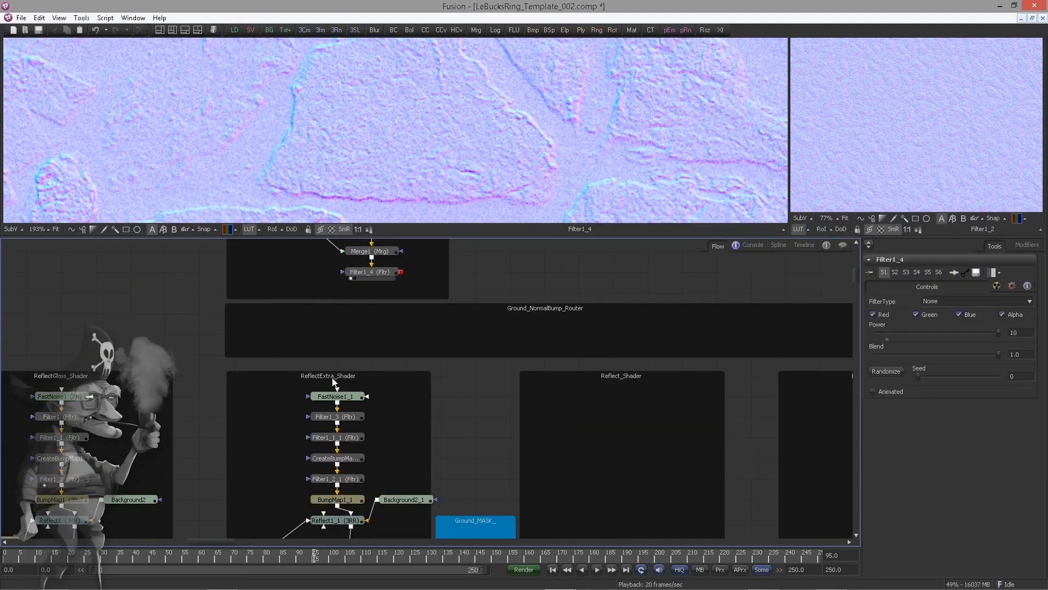
pyautogui.scroll(-3, 393, 346)
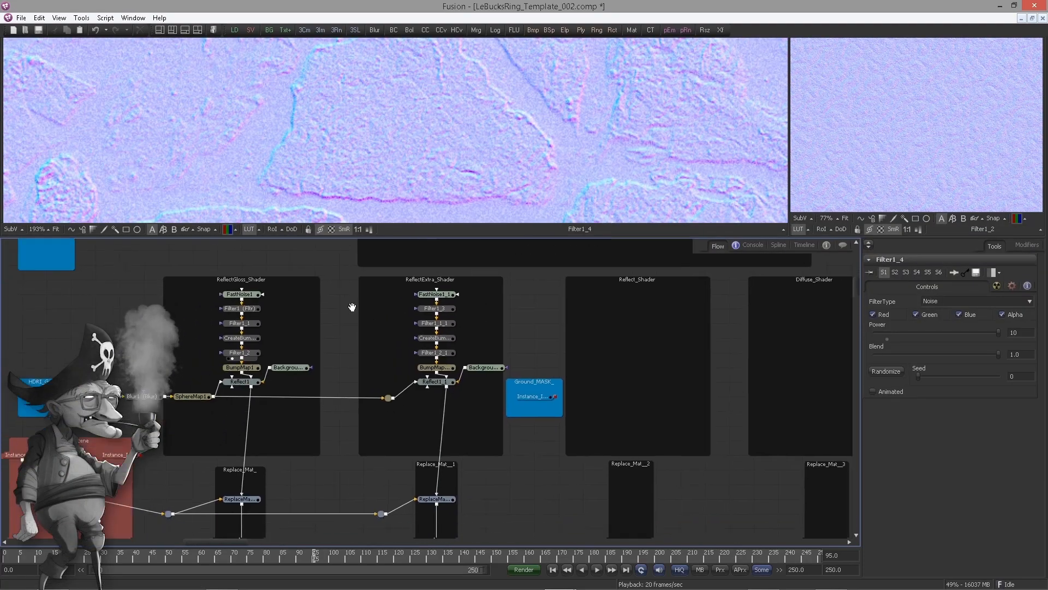
pyautogui.scroll(1, 328, 336)
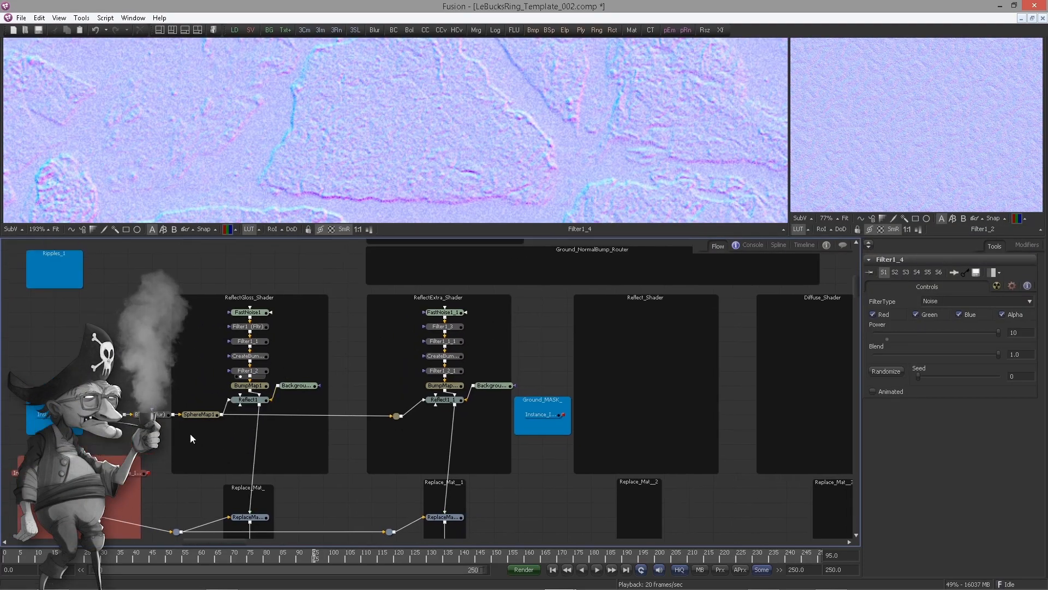
pyautogui.moveTo(190, 433); pyautogui.dragTo(483, 414)
pyautogui.moveTo(210, 397); pyautogui.dragTo(447, 405)
pyautogui.click(515, 374)
pyautogui.moveTo(515, 373); pyautogui.dragTo(415, 430)
pyautogui.scroll(2, 415, 431)
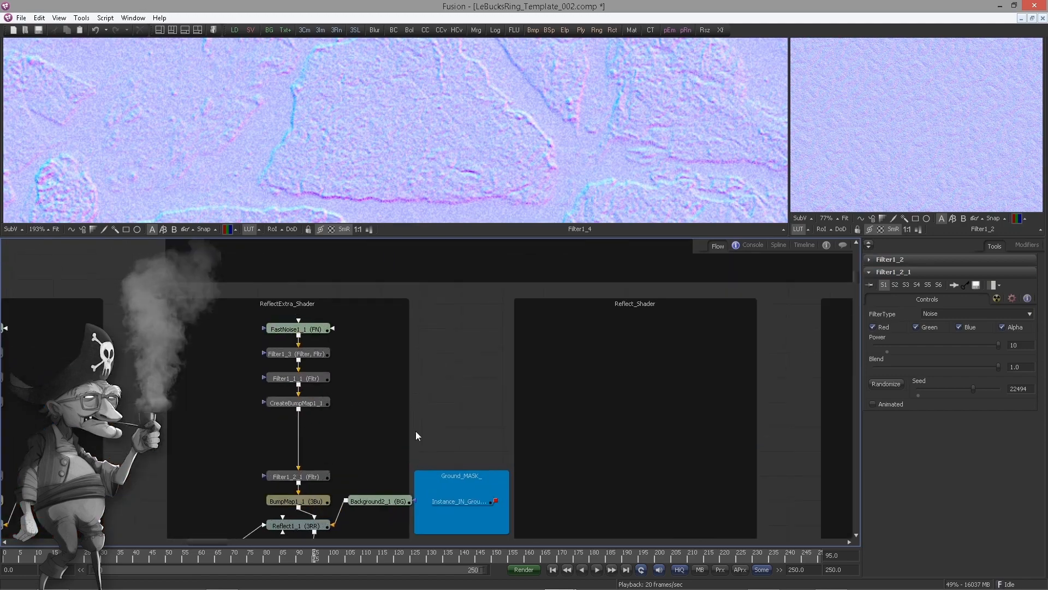
# Insert a Merge node after CreateBumpMap1_1 in ReflectExtra_Shader and connect Filter1_4 into it
pyautogui.moveTo(327, 409); pyautogui.dragTo(349, 417)
pyautogui.click(348, 414)
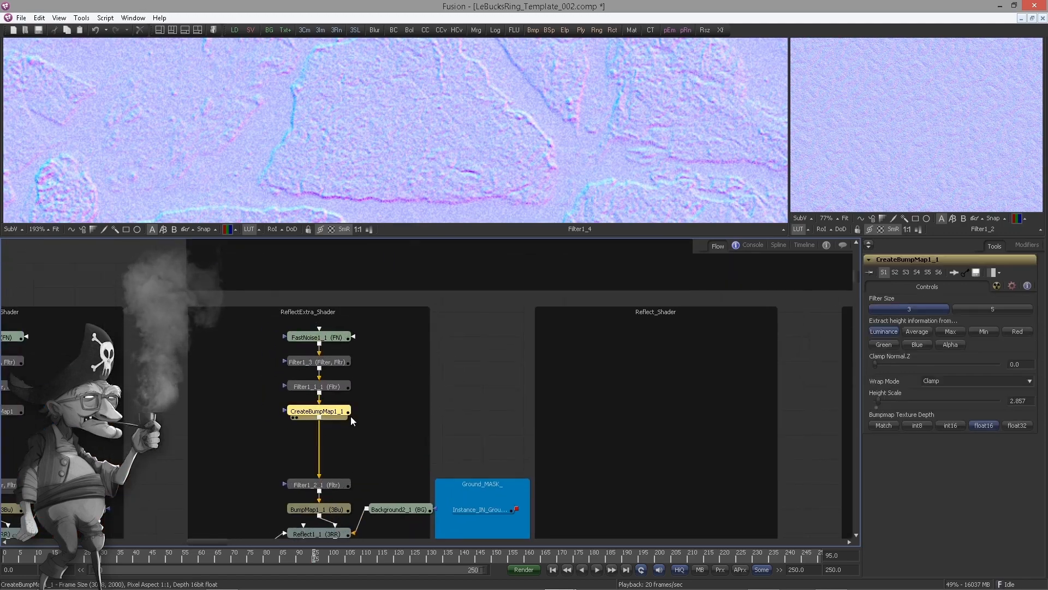
pyautogui.hotkey('shift', 'space')
pyautogui.write('merg')
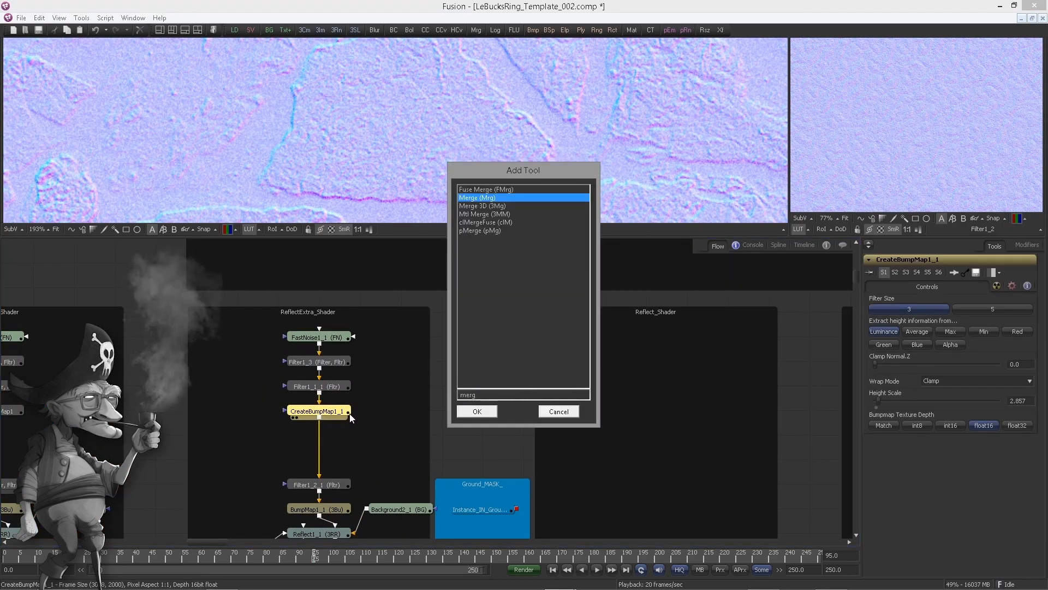
pyautogui.press('Return')
pyautogui.scroll(-3, 368, 345)
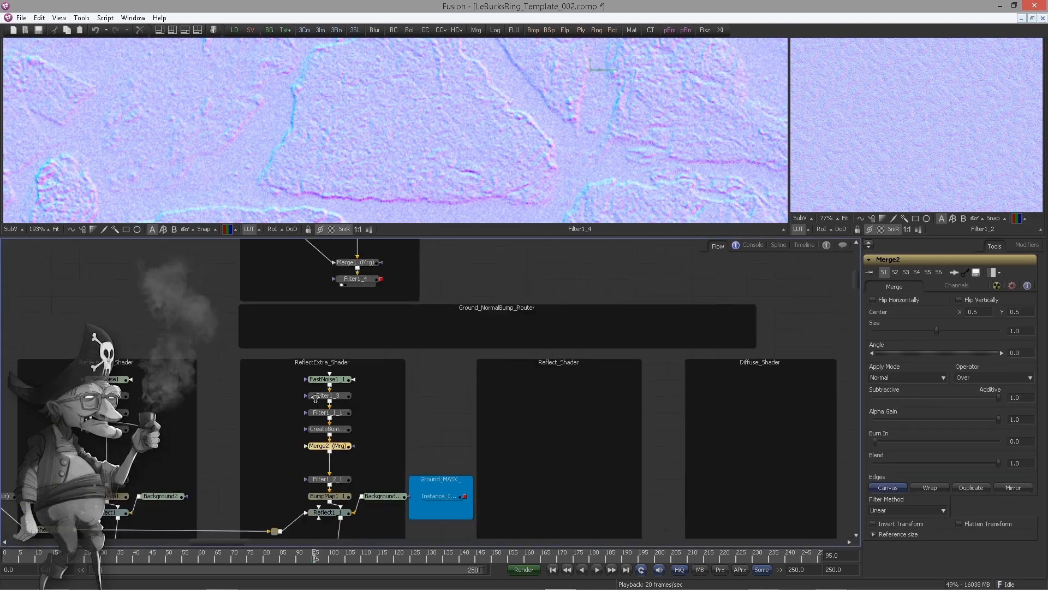
pyautogui.moveTo(396, 333); pyautogui.dragTo(357, 493)
# Set Merge2's apply mode to Overlay and display Merge2 in the main viewer
pyautogui.click(903, 377)
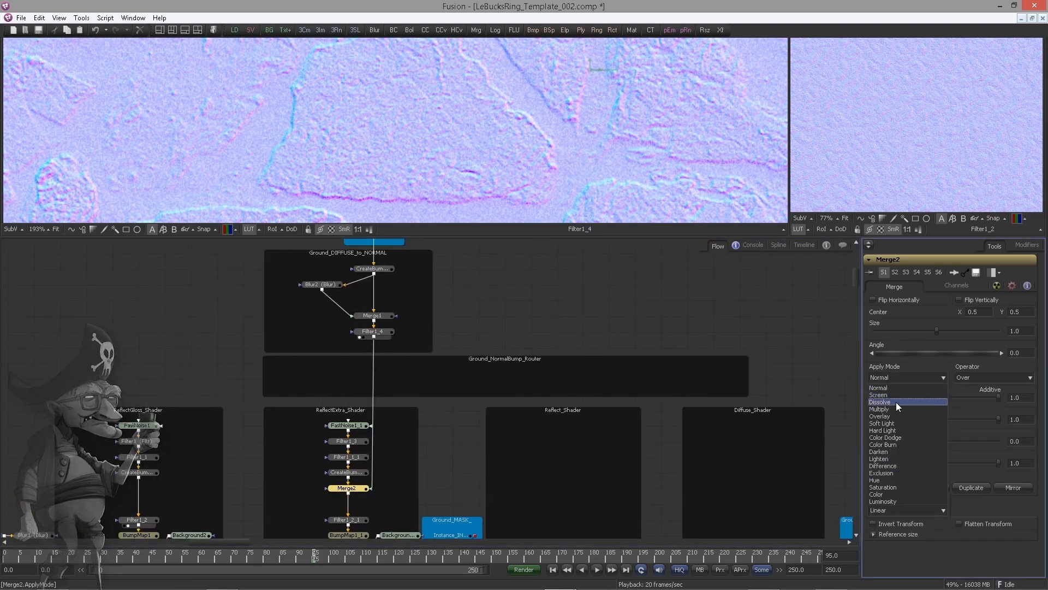
pyautogui.click(885, 416)
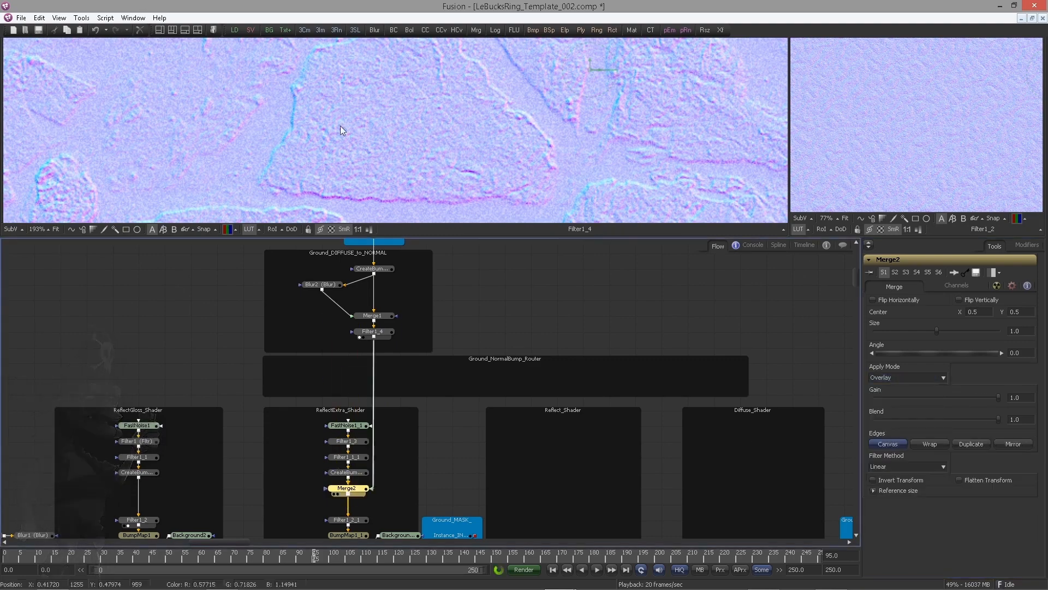
pyautogui.press('1')
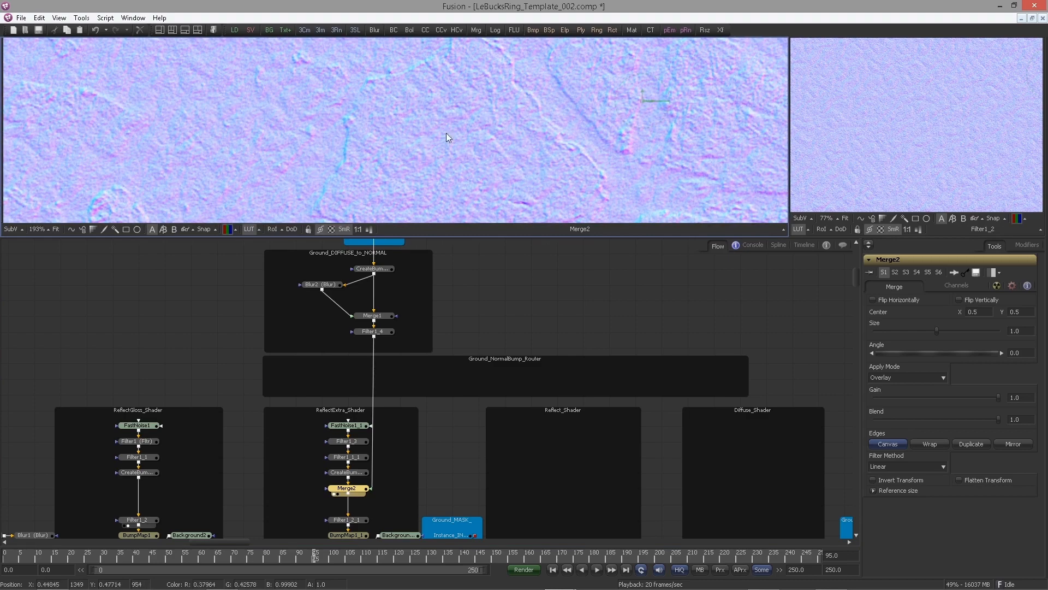
pyautogui.scroll(-3, 447, 133)
pyautogui.moveTo(447, 132); pyautogui.dragTo(403, 141)
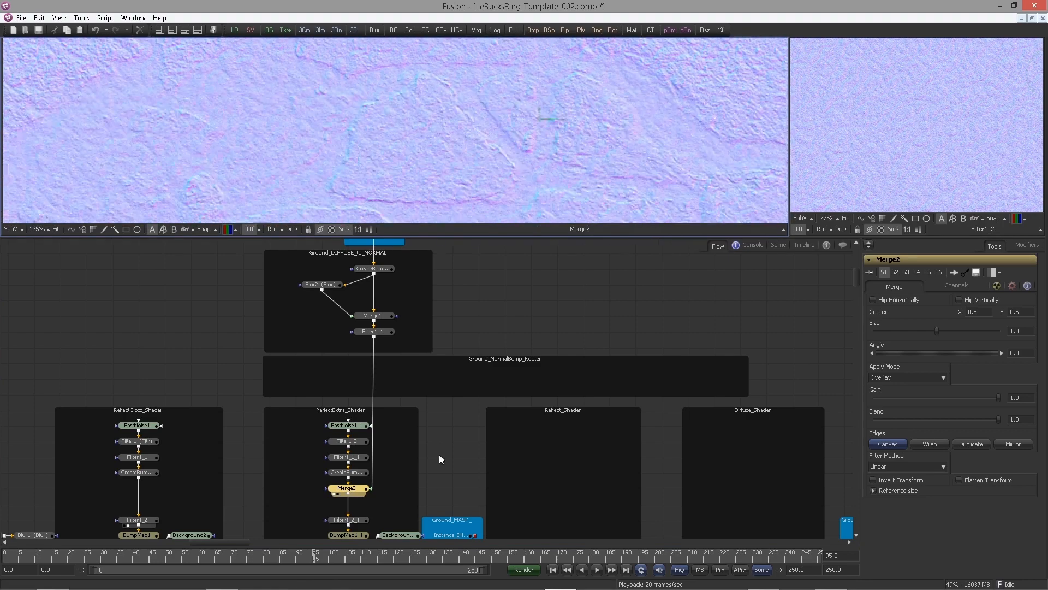
# Display the ReflectExtra renderer output in the main viewer
pyautogui.scroll(-10, 439, 454)
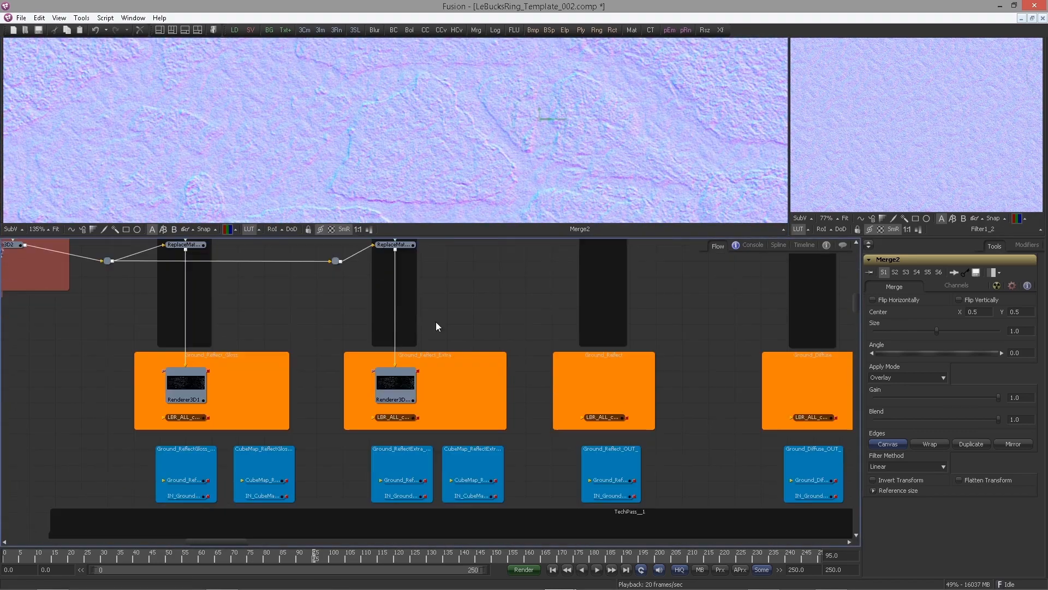
pyautogui.moveTo(392, 391); pyautogui.dragTo(345, 219)
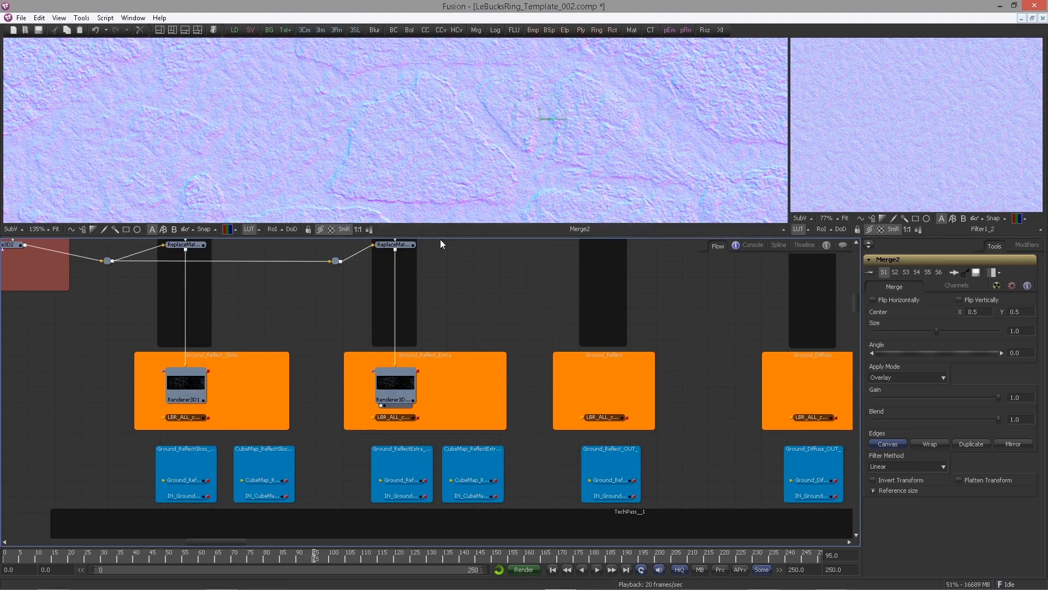
pyautogui.moveTo(399, 163); pyautogui.dragTo(159, 99)
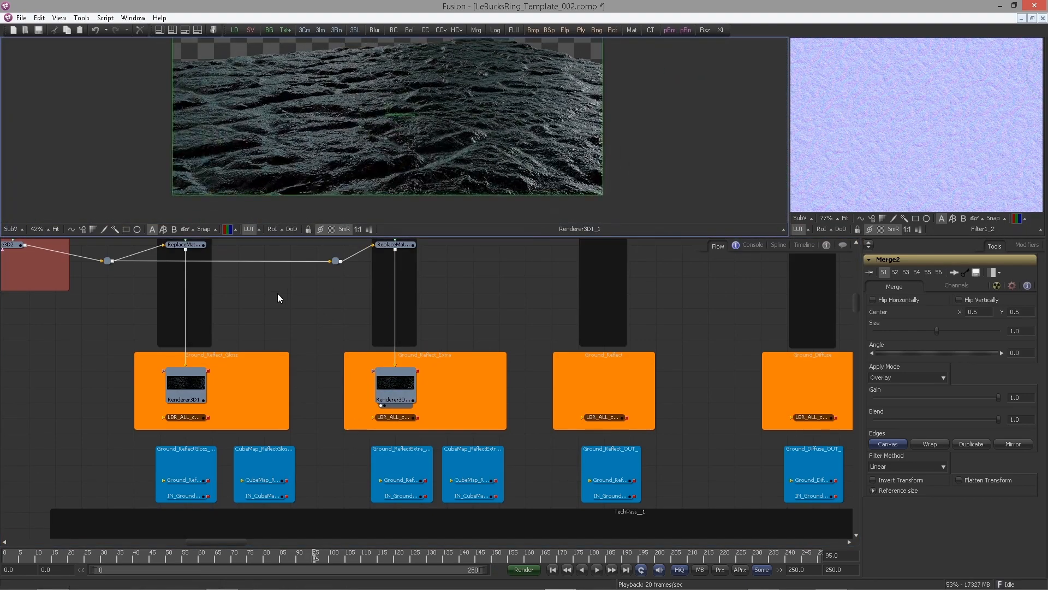
pyautogui.moveTo(186, 387); pyautogui.dragTo(293, 162)
pyautogui.moveTo(392, 389); pyautogui.dragTo(388, 162)
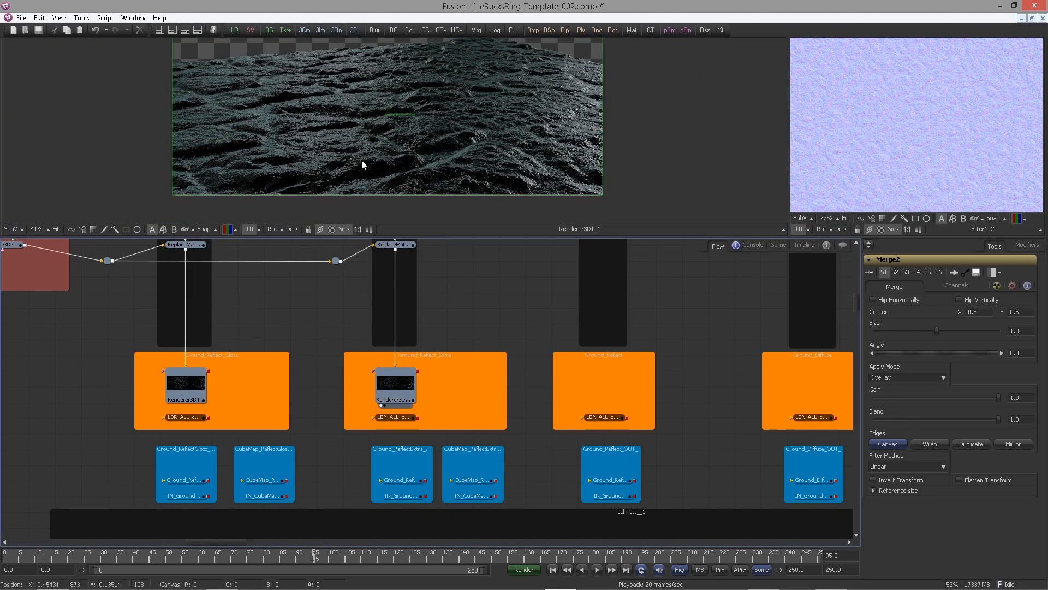
# Delete the Filter1_2_1 and Filter1_1_1 nodes from the ReflectExtra_Shader chain
pyautogui.scroll(10, 434, 274)
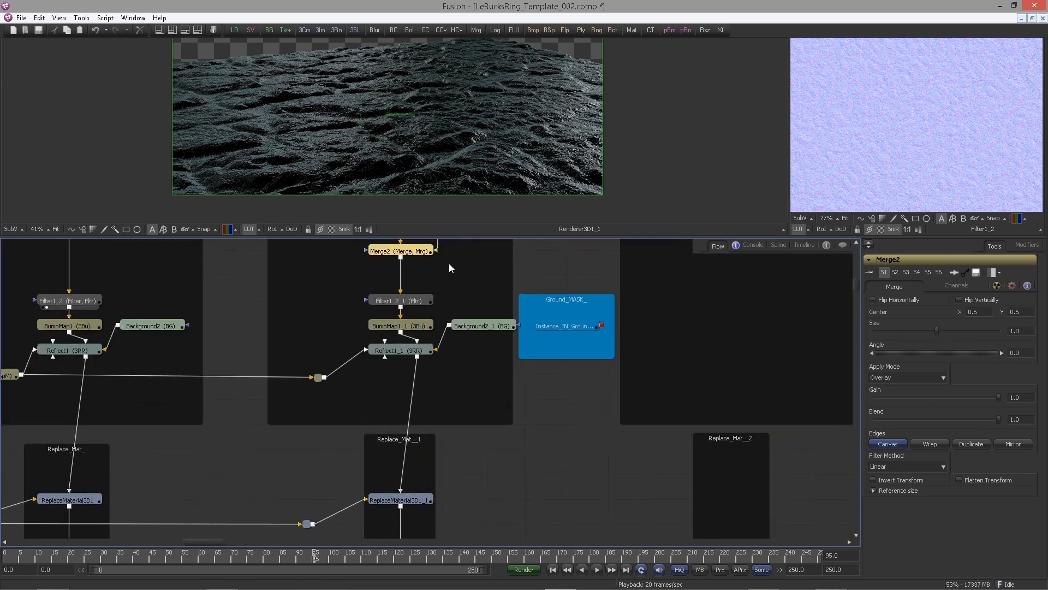
pyautogui.moveTo(449, 265); pyautogui.dragTo(477, 393)
pyautogui.click(438, 432)
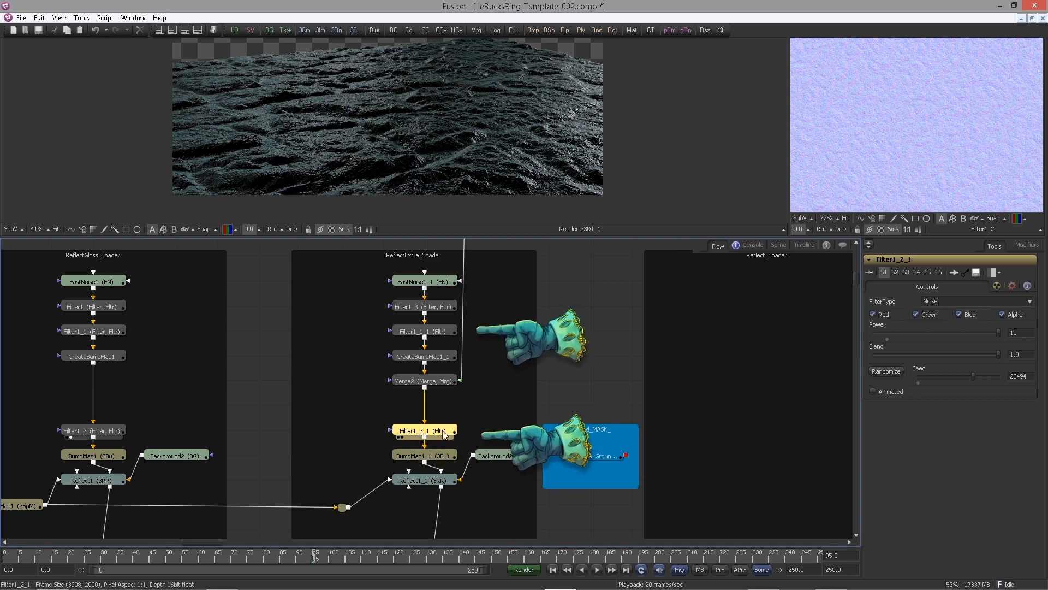
pyautogui.press('Delete')
pyautogui.moveTo(449, 384); pyautogui.dragTo(446, 437)
pyautogui.click(430, 385)
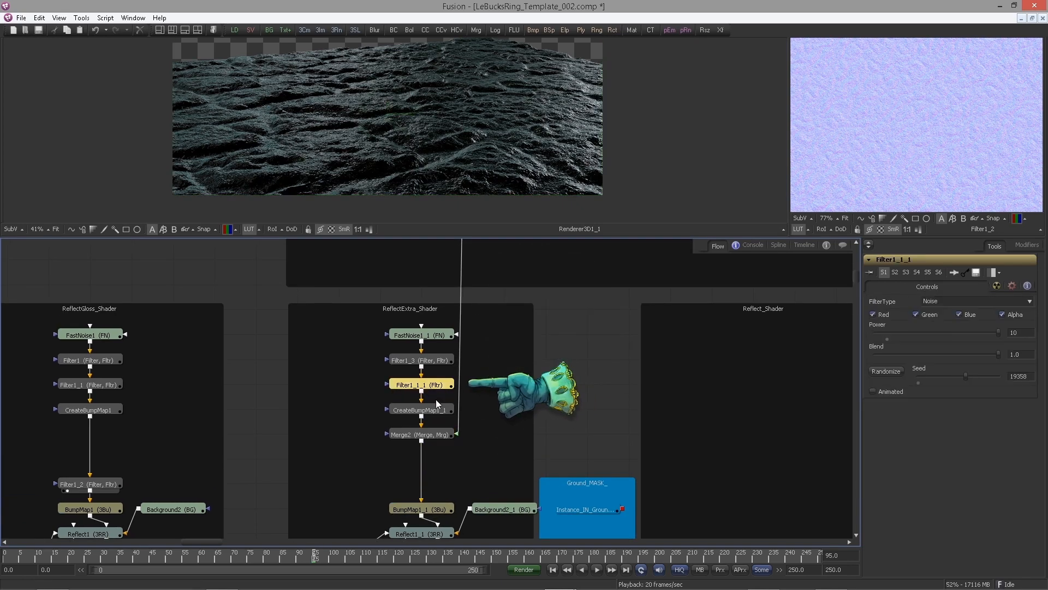
pyautogui.press('Delete')
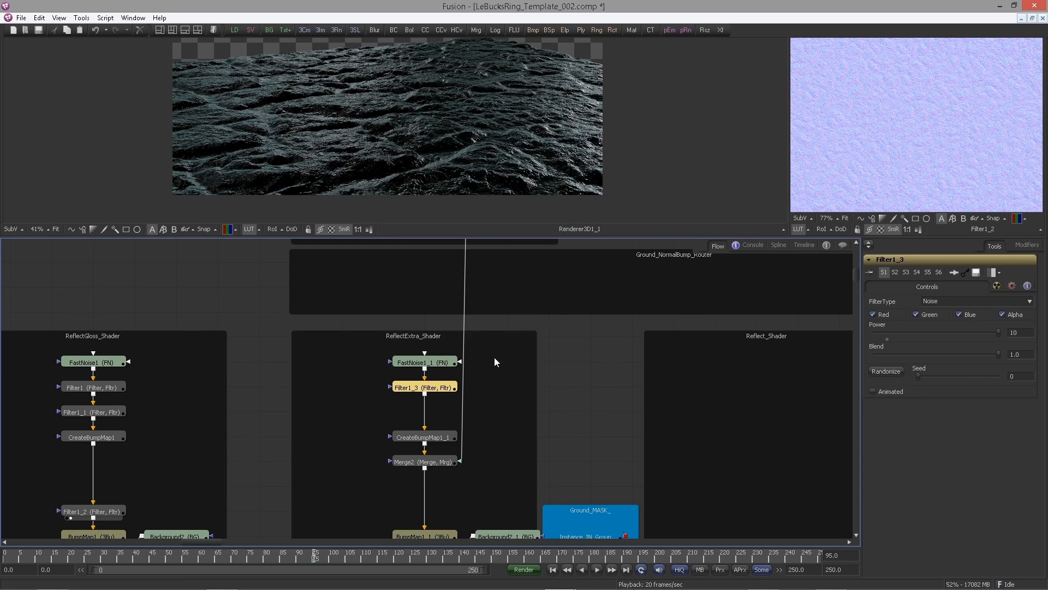
# Set Merge2's blend to 0.147
pyautogui.click(436, 463)
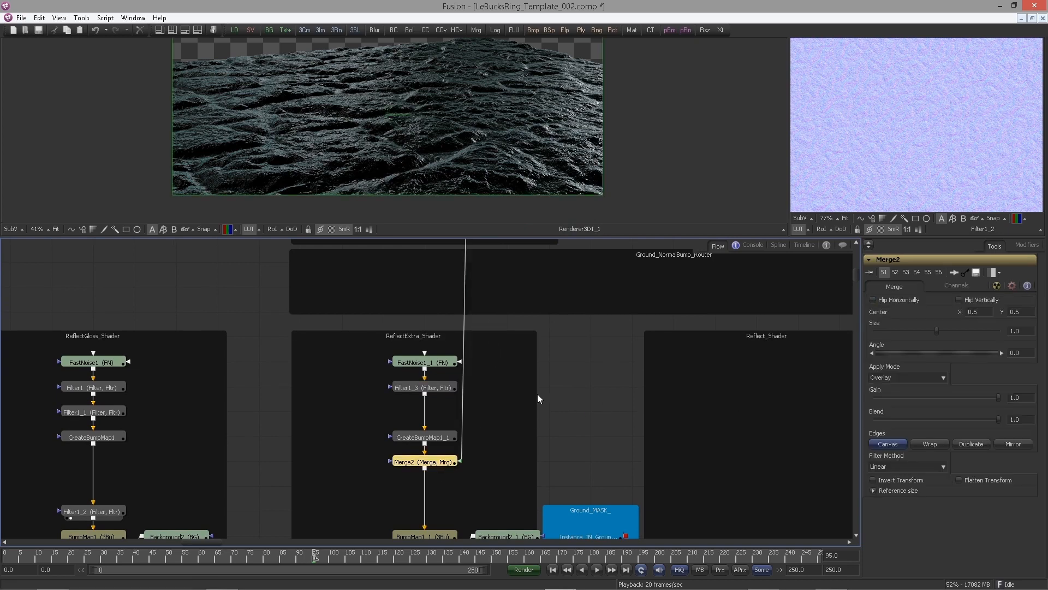
pyautogui.moveTo(538, 394); pyautogui.dragTo(516, 364)
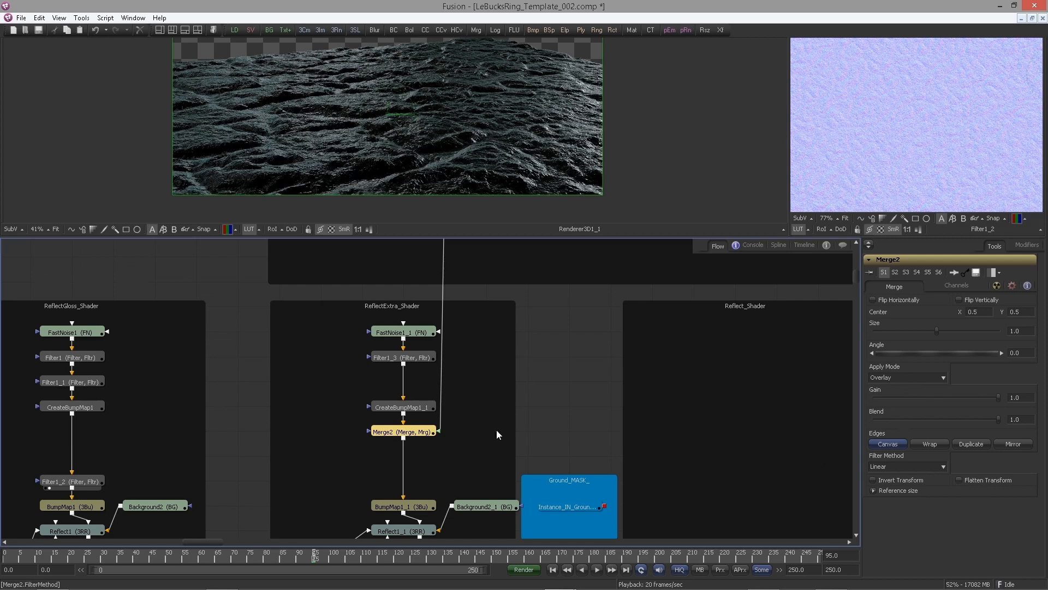
pyautogui.moveTo(497, 402)
pyautogui.mouseDown()
pyautogui.moveTo(501, 462)
pyautogui.moveTo(503, 413)
pyautogui.mouseUp()
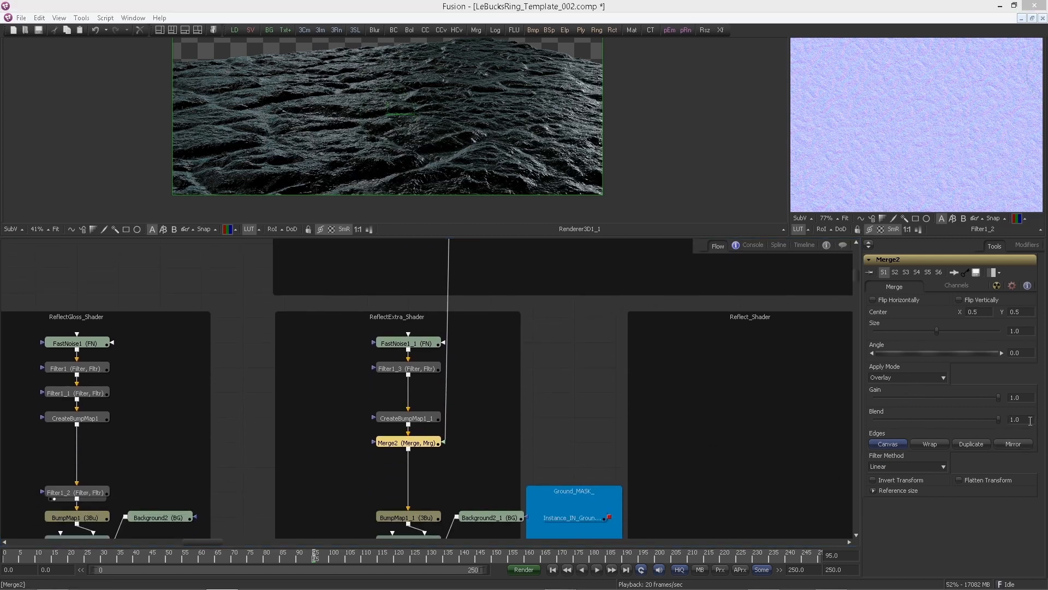
pyautogui.click(1030, 419)
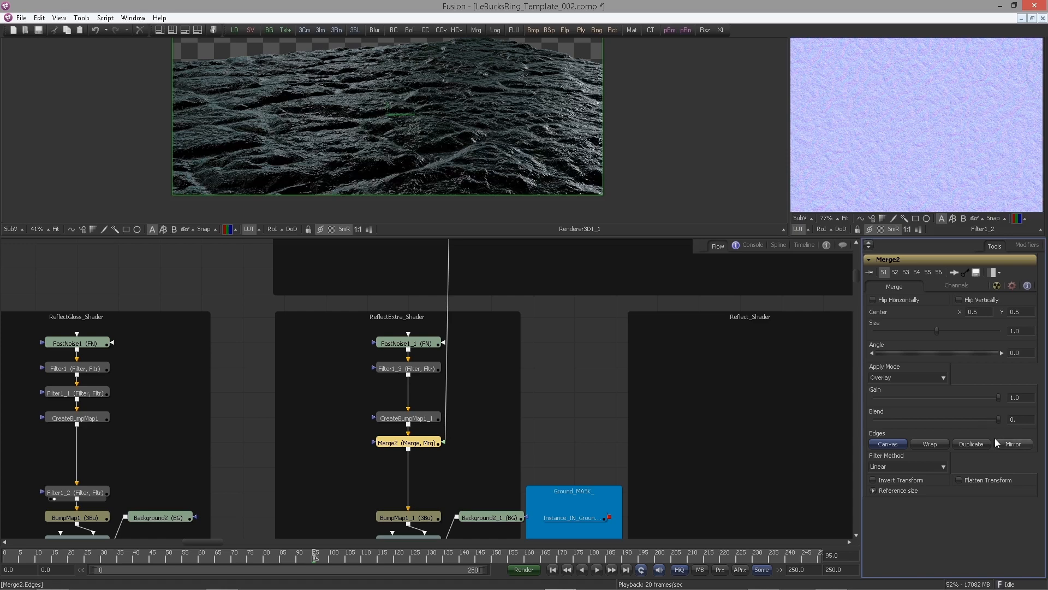
pyautogui.press('Return')
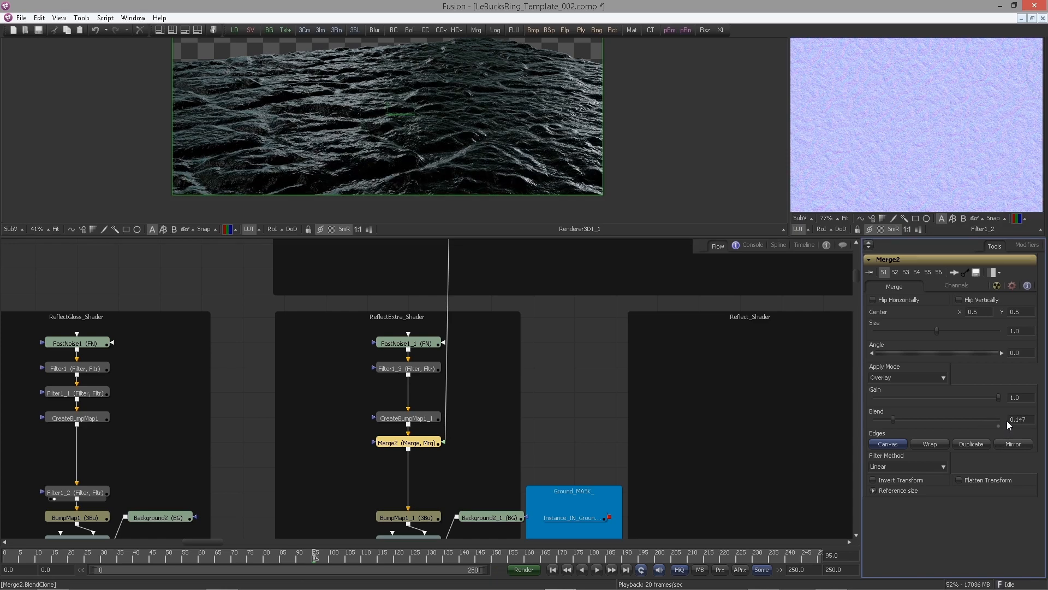
# Examine the rendered ground in the viewer and navigate through the flow
pyautogui.scroll(3, 427, 191)
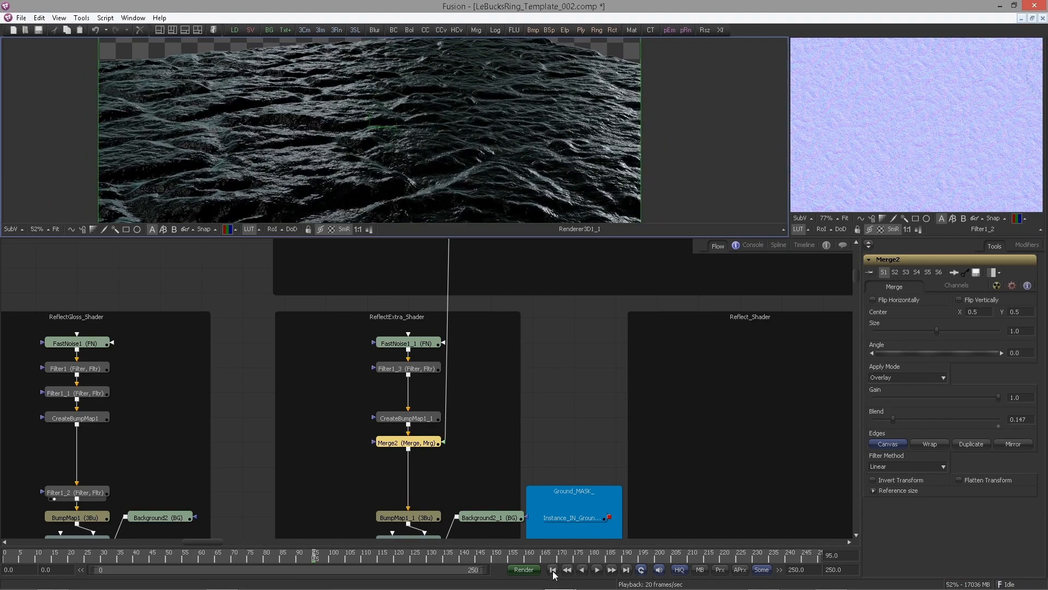
pyautogui.click(553, 570)
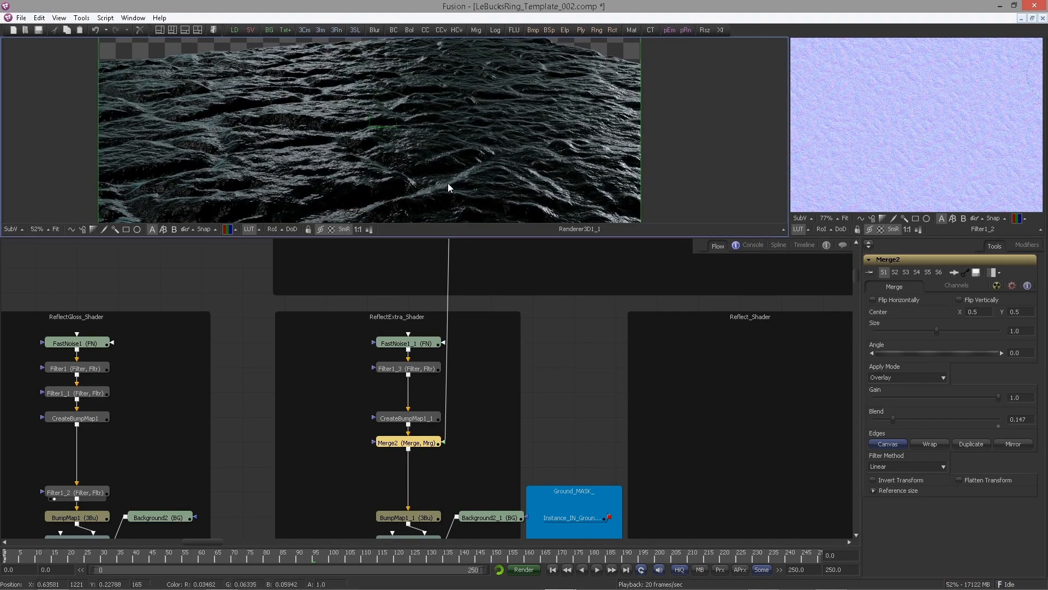
pyautogui.scroll(-1, 393, 182)
pyautogui.moveTo(385, 171)
pyautogui.mouseDown()
pyautogui.moveTo(384, 159)
pyautogui.moveTo(389, 168)
pyautogui.mouseUp()
pyautogui.scroll(-4, 434, 384)
pyautogui.moveTo(434, 384); pyautogui.dragTo(400, 316)
pyautogui.scroll(-3, 314, 276)
pyautogui.scroll(8, 336, 267)
pyautogui.scroll(2, 365, 142)
pyautogui.scroll(-2, 573, 379)
pyautogui.moveTo(572, 383); pyautogui.dragTo(587, 372)
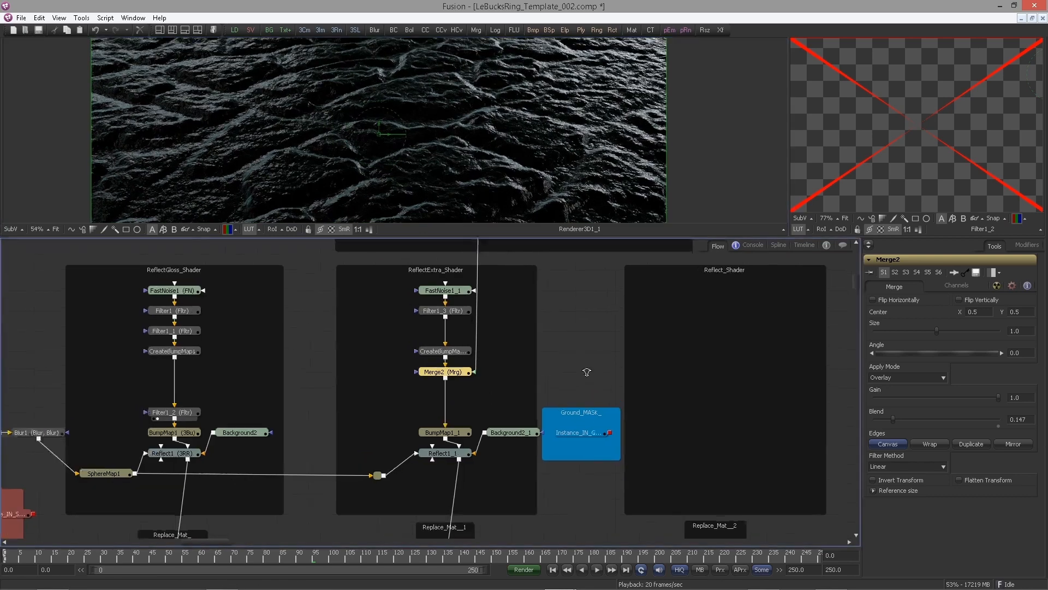
pyautogui.scroll(2, 587, 372)
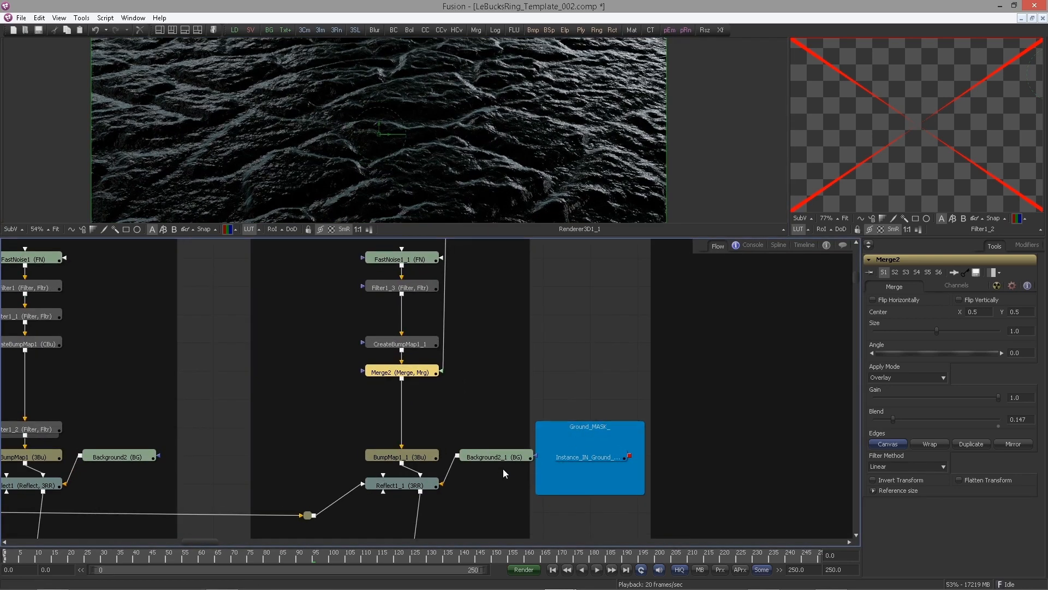
# Connect the Ground mask instance to Reflect1_1's Reflection Intensity Material input
pyautogui.moveTo(497, 456); pyautogui.dragTo(497, 400)
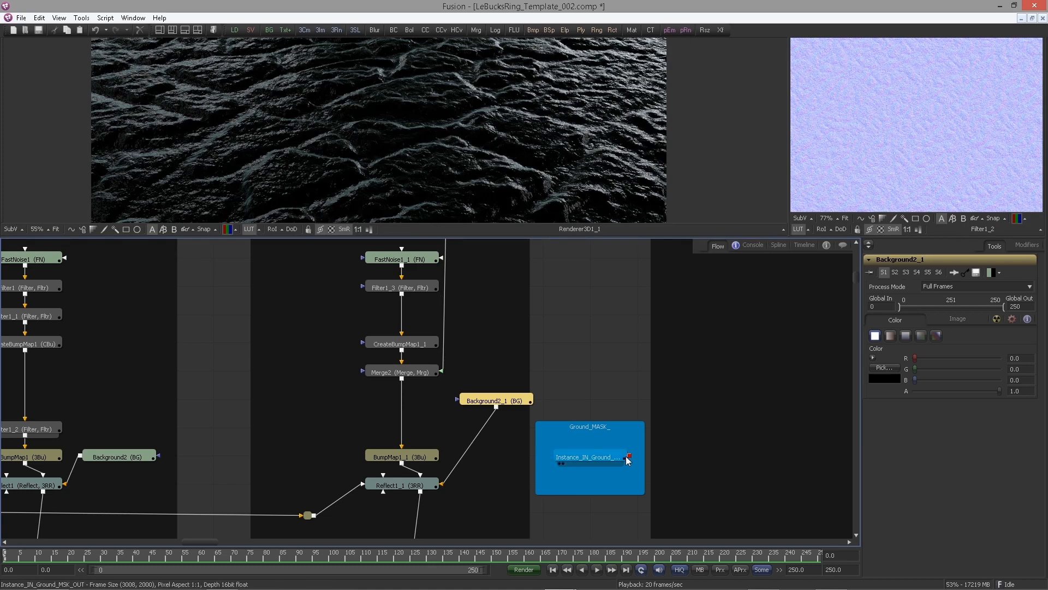
pyautogui.moveTo(631, 457); pyautogui.dragTo(413, 479)
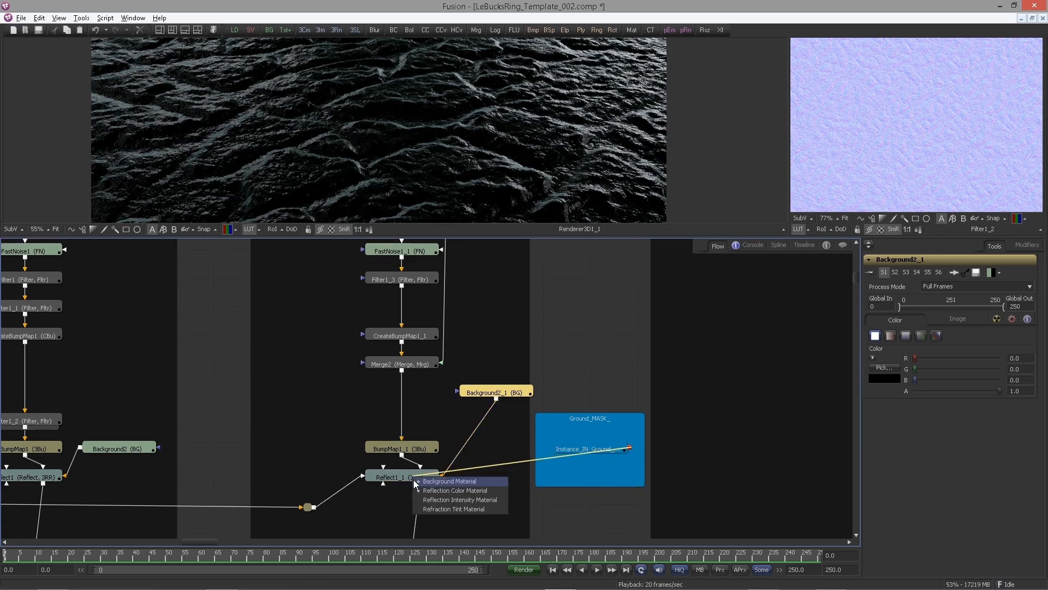
pyautogui.click(443, 500)
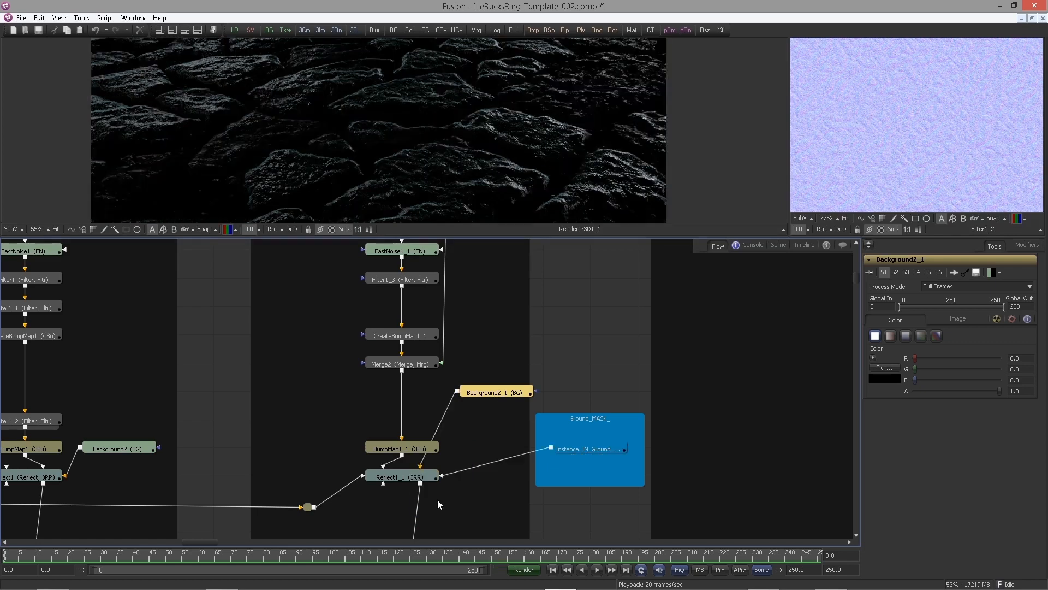
# Enlarge the viewer and inspect Reflect1_1's reflection settings
pyautogui.moveTo(395, 154); pyautogui.dragTo(379, 136)
pyautogui.scroll(2, 379, 135)
pyautogui.moveTo(333, 161); pyautogui.dragTo(372, 142)
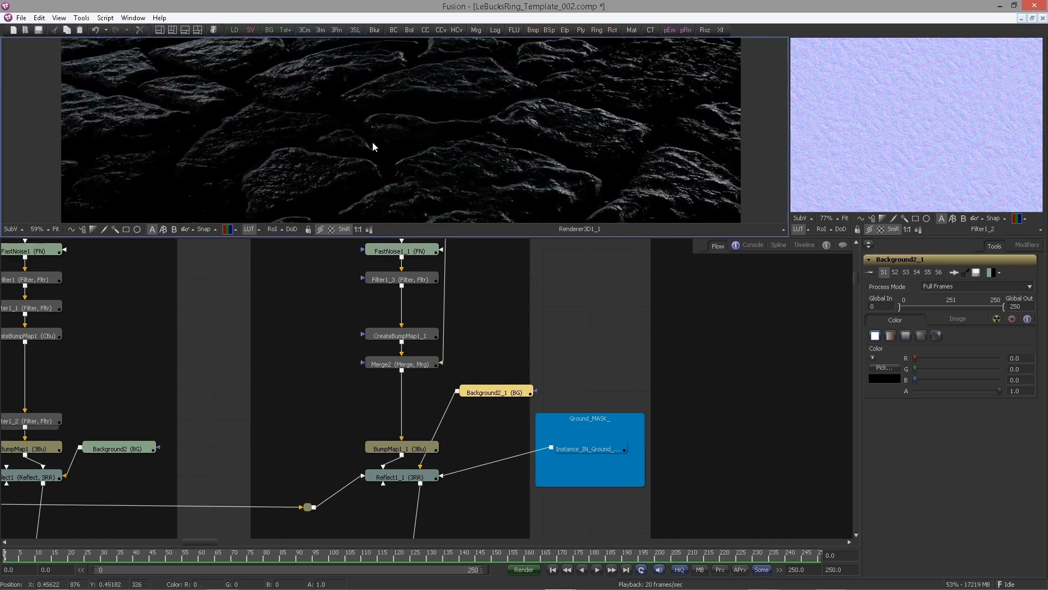
pyautogui.scroll(1, 373, 142)
pyautogui.scroll(-1, 358, 144)
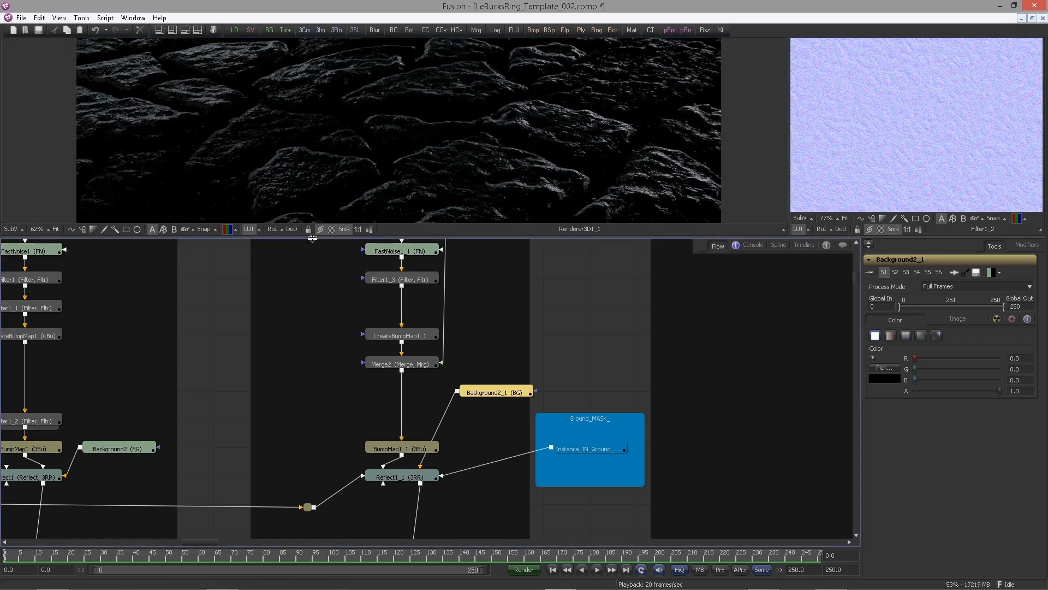
pyautogui.moveTo(313, 237); pyautogui.dragTo(315, 327)
pyautogui.moveTo(365, 432); pyautogui.dragTo(325, 343)
pyautogui.scroll(2, 398, 220)
pyautogui.scroll(-1, 390, 216)
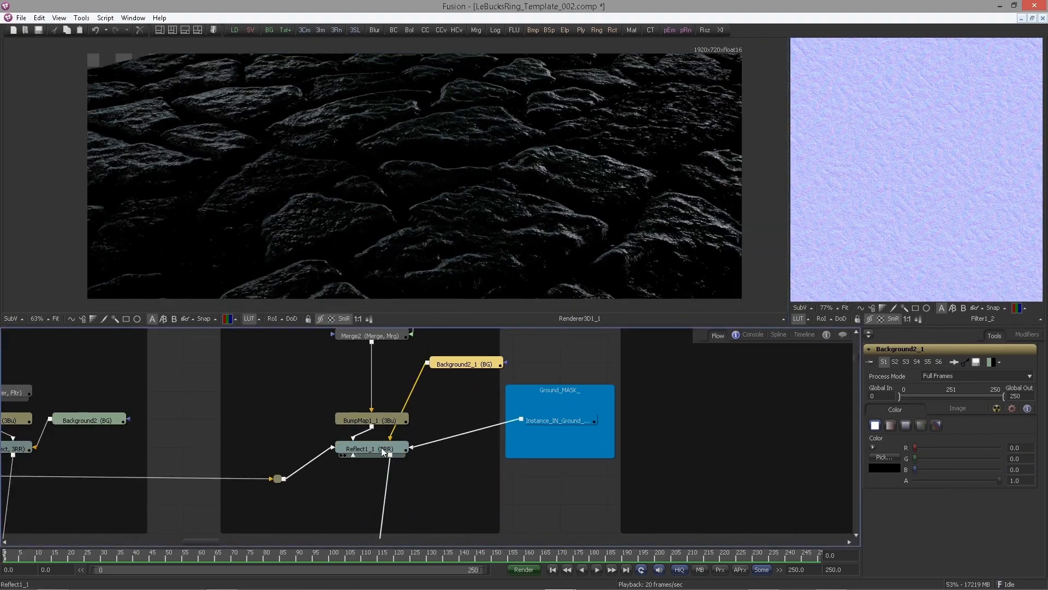
pyautogui.click(382, 449)
pyautogui.moveTo(315, 385); pyautogui.dragTo(285, 336)
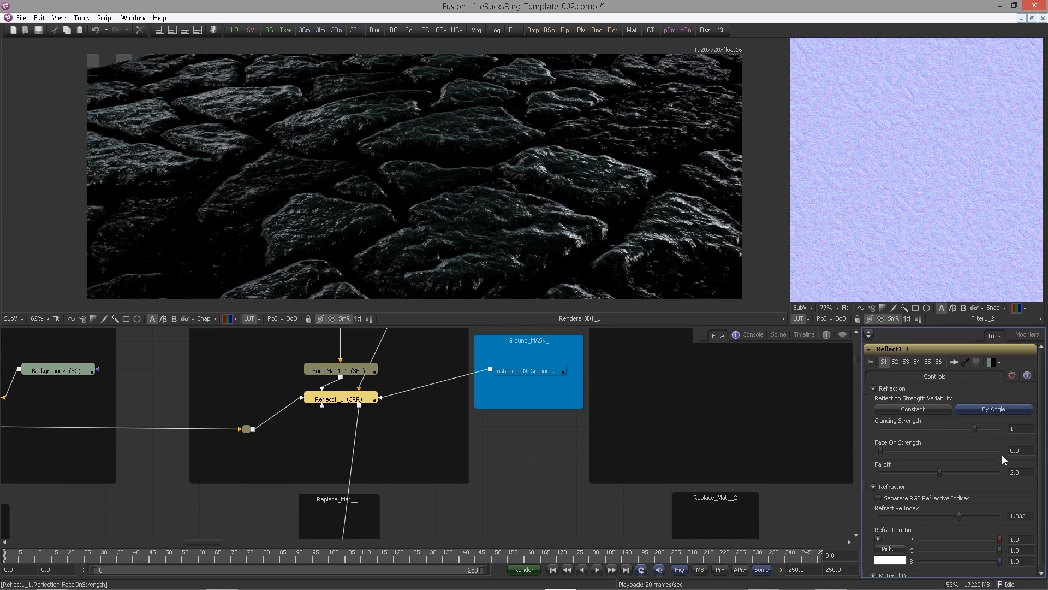
# Compare the ReflectGloss and ReflectExtra renderer outputs in the main viewer
pyautogui.press('Tab')
pyautogui.middleClick(438, 240)
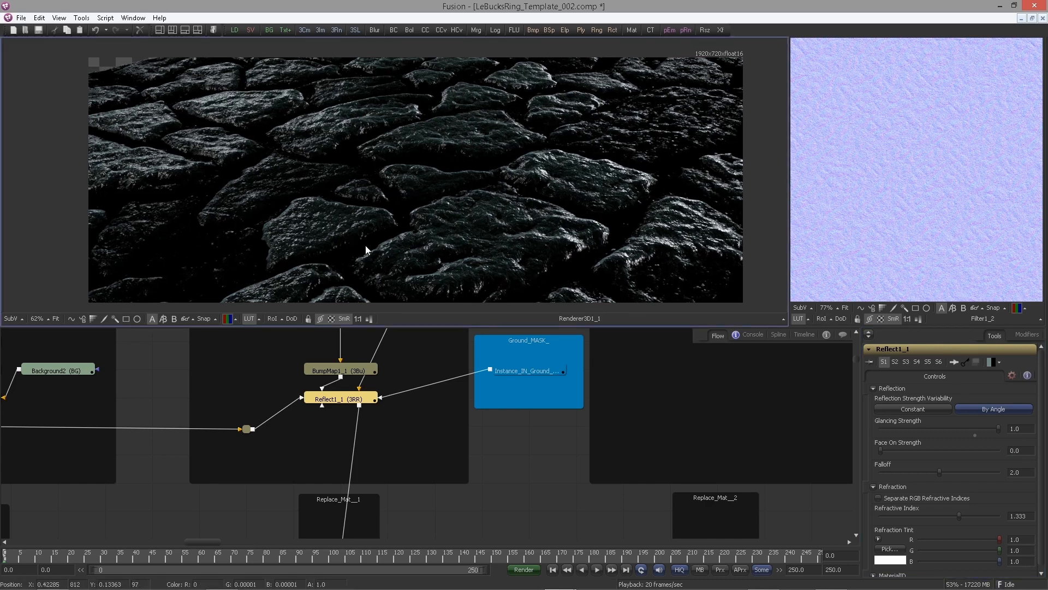
pyautogui.moveTo(366, 246); pyautogui.dragTo(338, 246)
pyautogui.moveTo(437, 427); pyautogui.dragTo(415, 383)
pyautogui.scroll(2, 430, 359)
pyautogui.moveTo(349, 428); pyautogui.dragTo(407, 254)
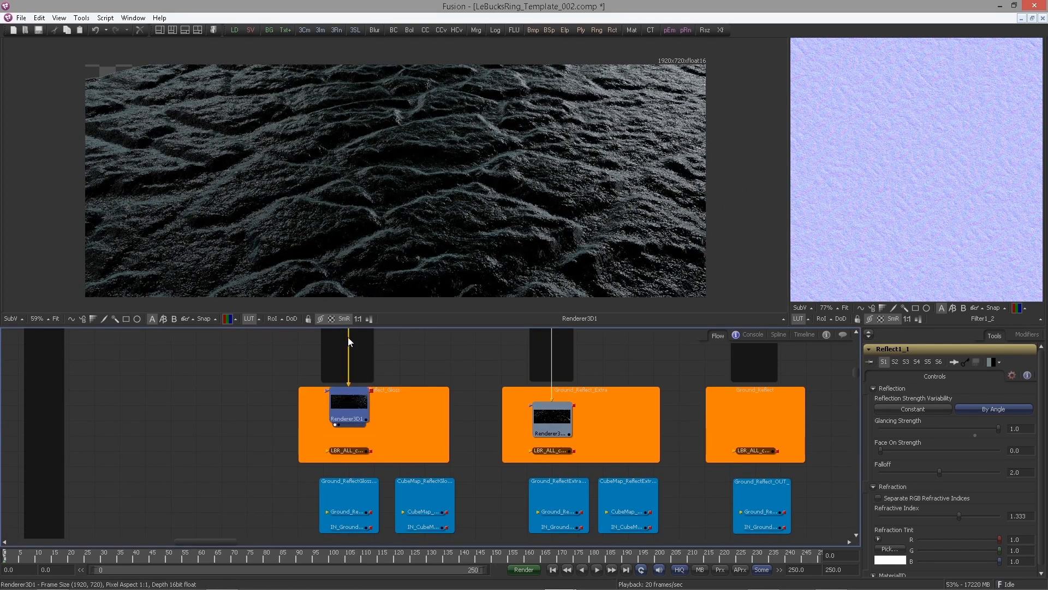
pyautogui.click(554, 419)
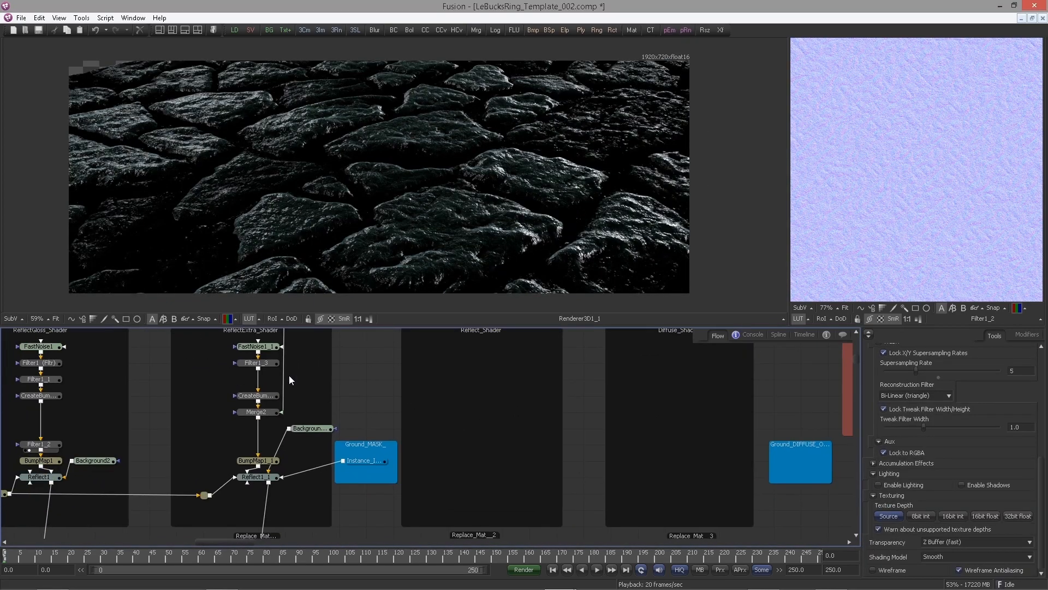
# Paste a copy of the shader setup into the Reflect_Shader box and move the pasted renderer into its render group
pyautogui.moveTo(203, 345); pyautogui.dragTo(297, 355)
pyautogui.moveTo(346, 403); pyautogui.dragTo(293, 457)
pyautogui.scroll(-3, 487, 377)
pyautogui.moveTo(353, 387); pyautogui.dragTo(252, 478)
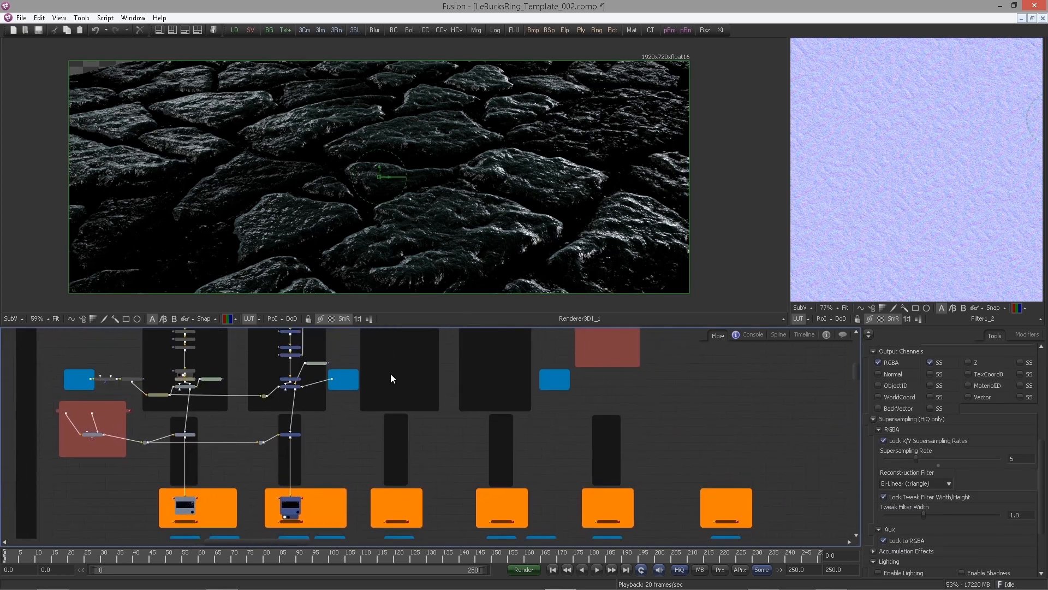
pyautogui.click(391, 373)
pyautogui.hotkey('ctrl', 'v')
pyautogui.moveTo(398, 508); pyautogui.dragTo(398, 470)
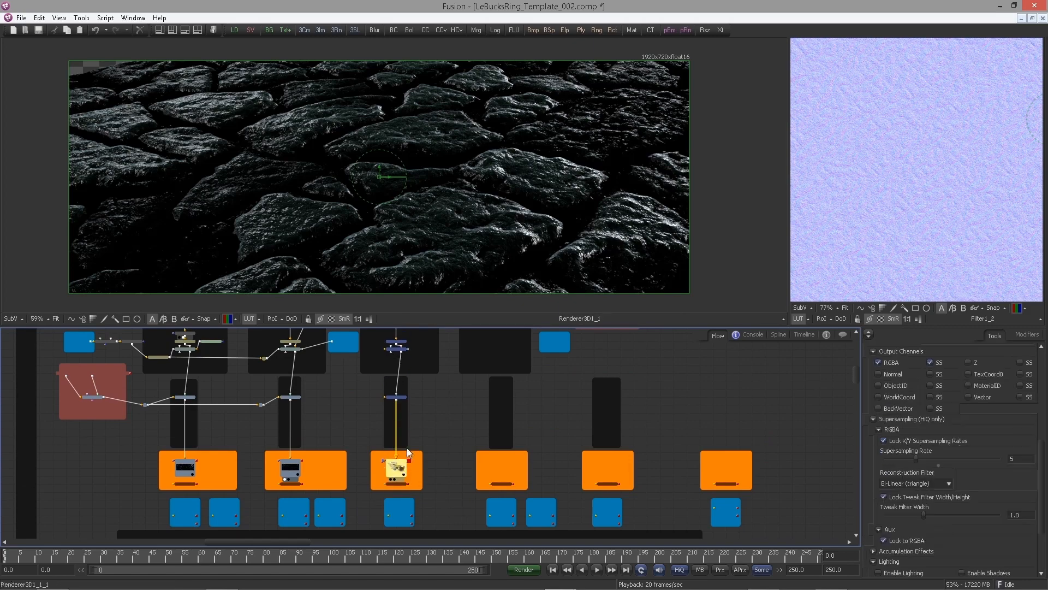
# Connect the ground geometry pipe router to the Replace_Mat__2 node's input in the Reflect group
pyautogui.moveTo(432, 415); pyautogui.dragTo(435, 433)
pyautogui.scroll(3, 432, 431)
pyautogui.moveTo(419, 381); pyautogui.dragTo(447, 448)
pyautogui.moveTo(321, 485); pyautogui.dragTo(355, 400)
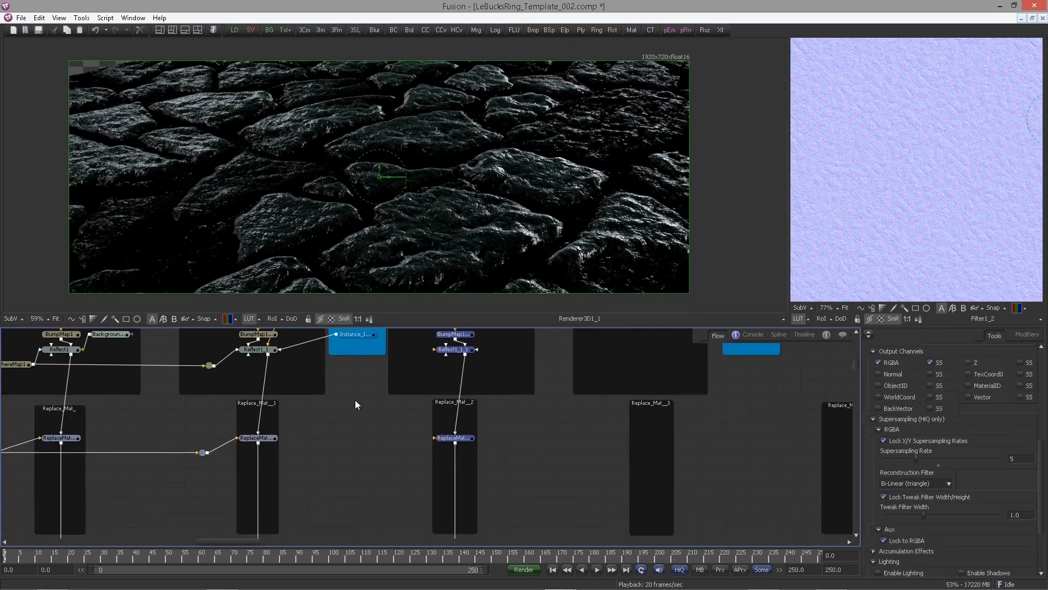
pyautogui.click(355, 399)
pyautogui.moveTo(209, 453); pyautogui.dragTo(435, 438)
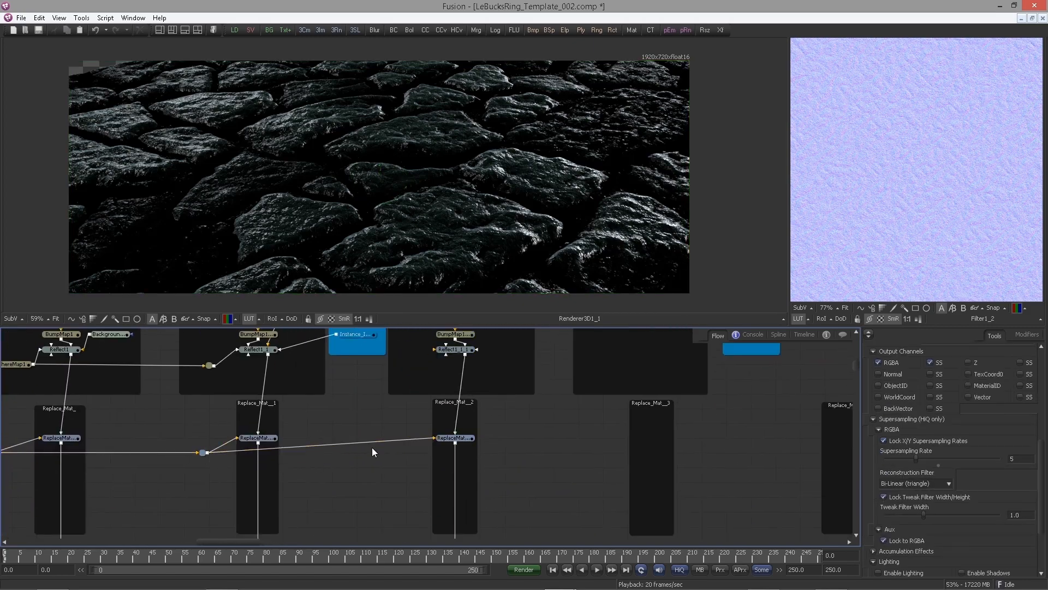
# Add a pipe router on the new connection to Replace_Mat__2 to tidy the wire
pyautogui.keyDown('ctrl'); pyautogui.click(360, 444); pyautogui.keyUp('ctrl')
pyautogui.moveTo(362, 442); pyautogui.dragTo(411, 457)
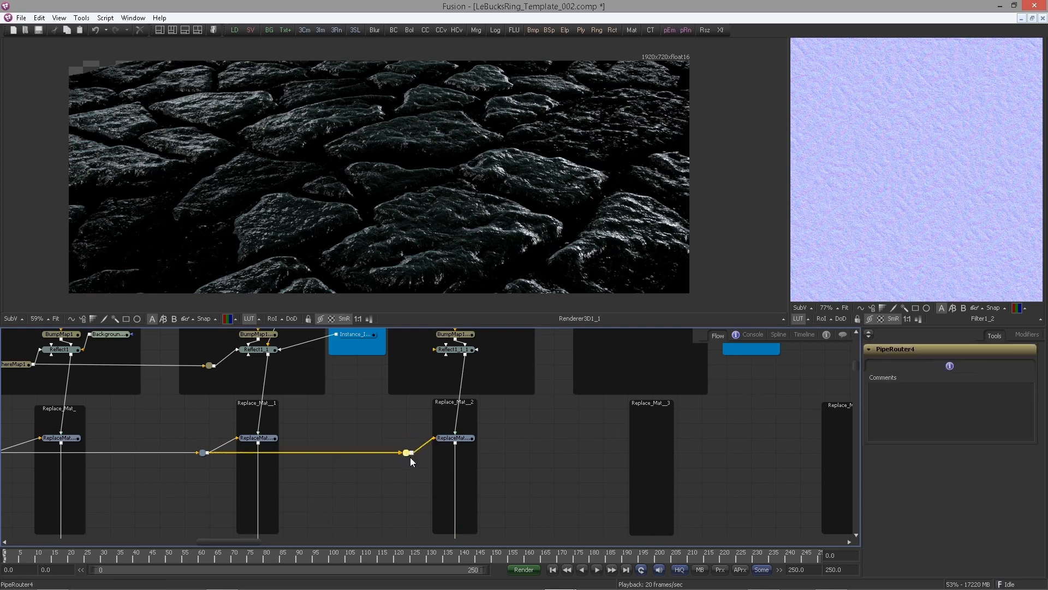
pyautogui.click(375, 401)
pyautogui.moveTo(398, 402); pyautogui.dragTo(387, 452)
pyautogui.scroll(2, 368, 516)
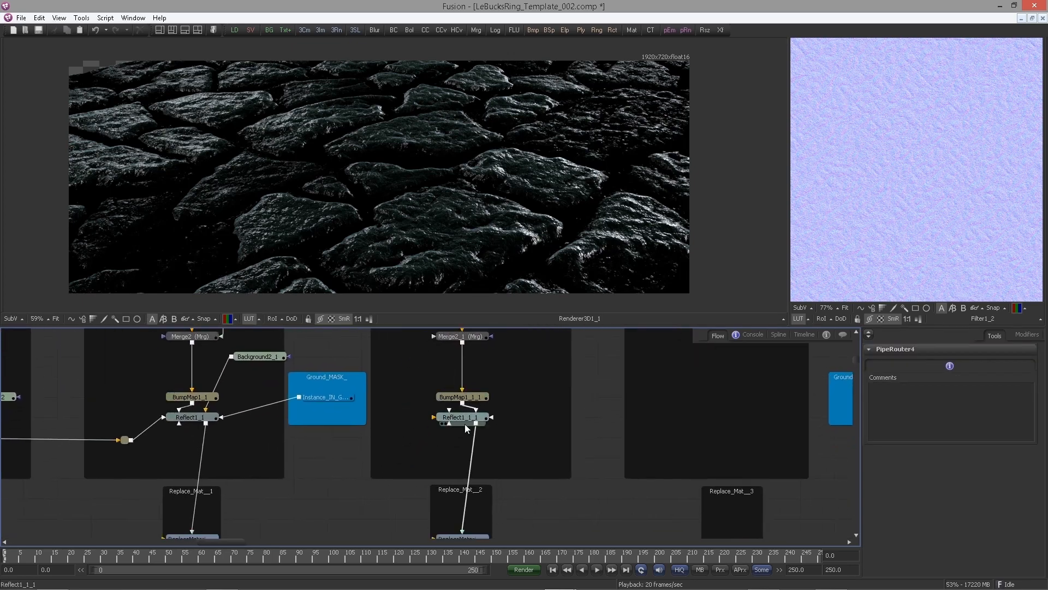
# View the Reflect_Shader's FastNoise1_1_1 in the viewer and set its Seethe Rate to 0
pyautogui.moveTo(474, 444); pyautogui.dragTo(470, 432)
pyautogui.moveTo(493, 350); pyautogui.dragTo(510, 522)
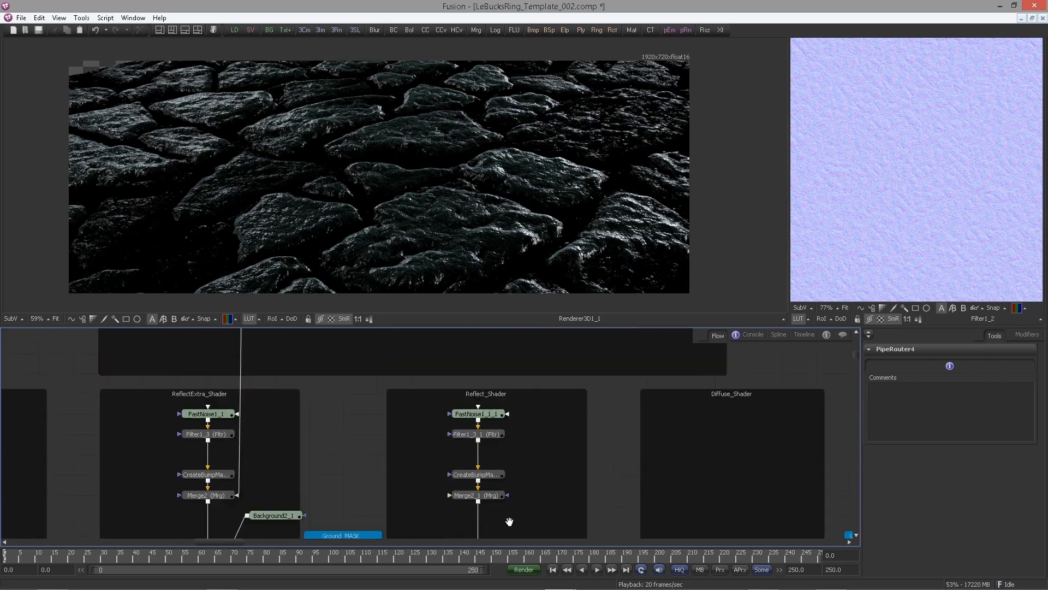
pyautogui.moveTo(533, 421); pyautogui.dragTo(494, 440)
pyautogui.scroll(3, 495, 444)
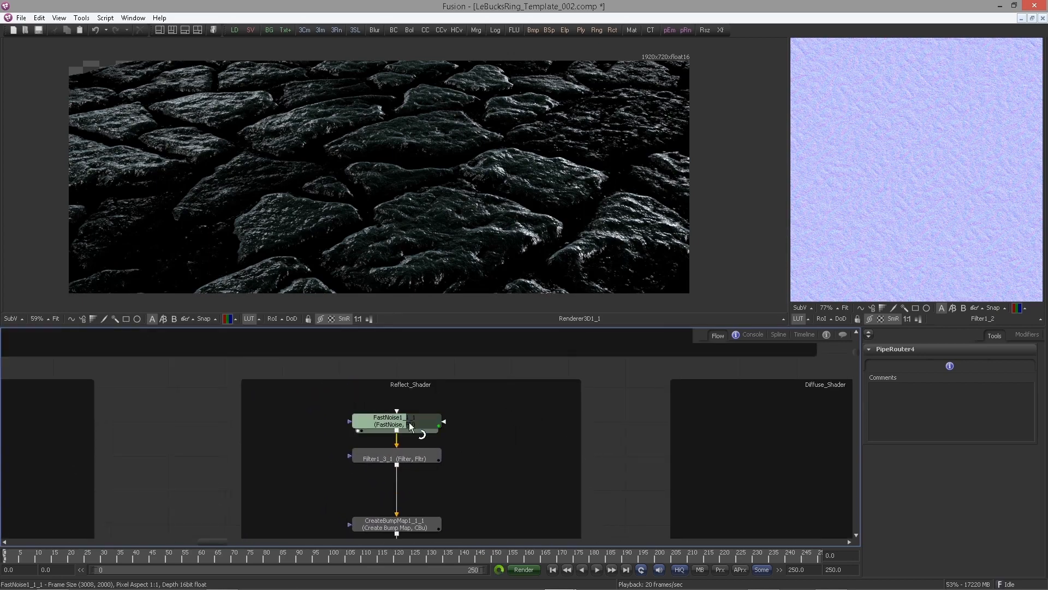
pyautogui.moveTo(410, 424); pyautogui.dragTo(399, 257)
pyautogui.scroll(-2, 306, 229)
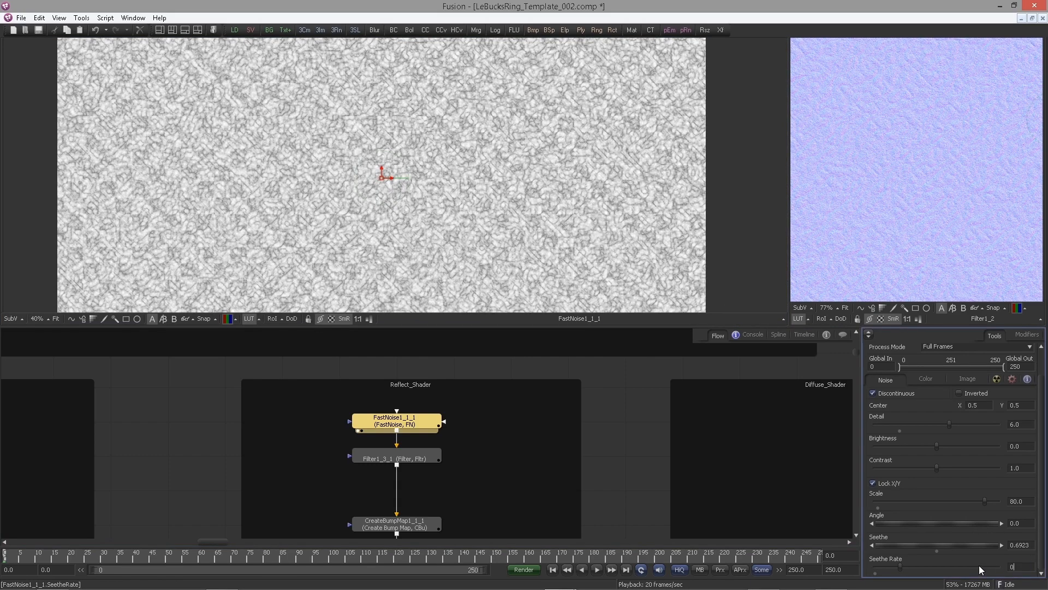
pyautogui.press('Return')
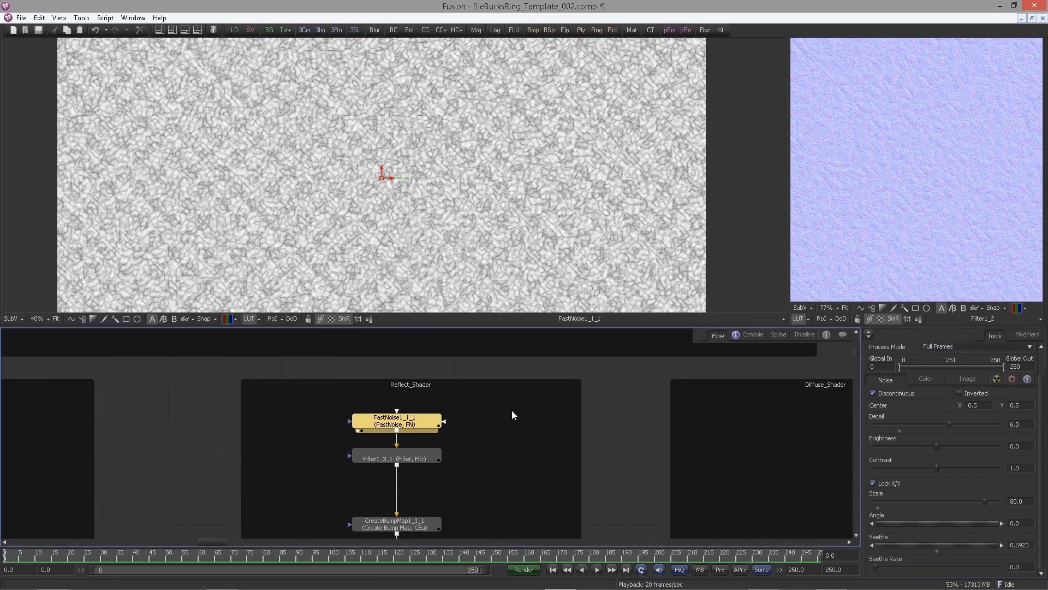
# Route the Filter1_4 bump output through a new pipe router into Reflect_Shader's Merge2_1 Foreground
pyautogui.moveTo(443, 464); pyautogui.dragTo(491, 423)
pyautogui.click(456, 405)
pyautogui.moveTo(489, 470); pyautogui.dragTo(485, 378)
pyautogui.moveTo(504, 418); pyautogui.dragTo(481, 358)
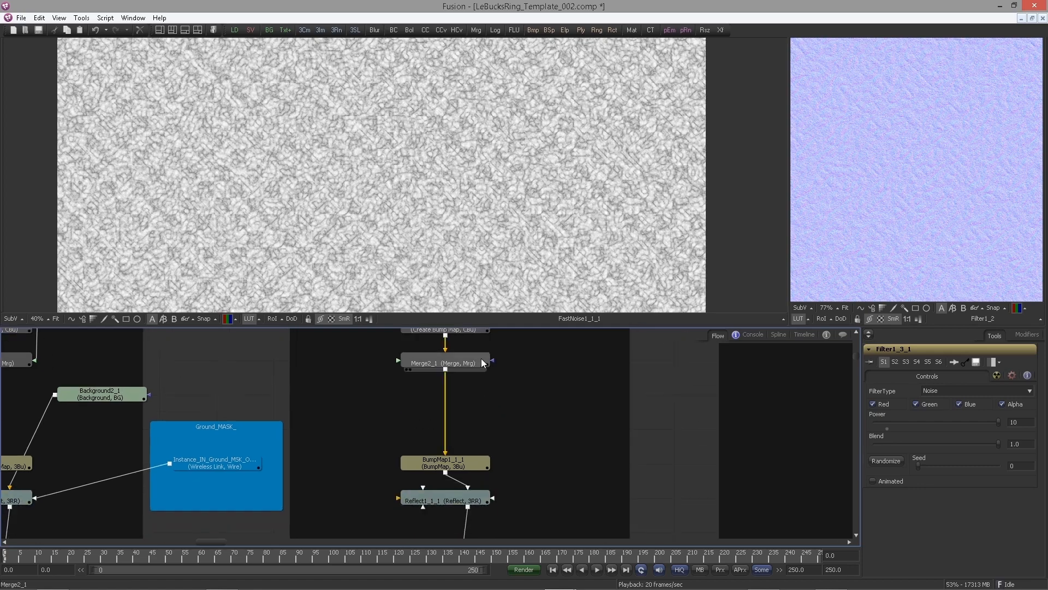
pyautogui.moveTo(501, 452)
pyautogui.mouseDown()
pyautogui.moveTo(524, 394)
pyautogui.moveTo(547, 435)
pyautogui.mouseUp()
pyautogui.click(474, 374)
pyautogui.scroll(-3, 474, 374)
pyautogui.moveTo(449, 334); pyautogui.dragTo(440, 386)
pyautogui.moveTo(330, 394); pyautogui.dragTo(341, 440)
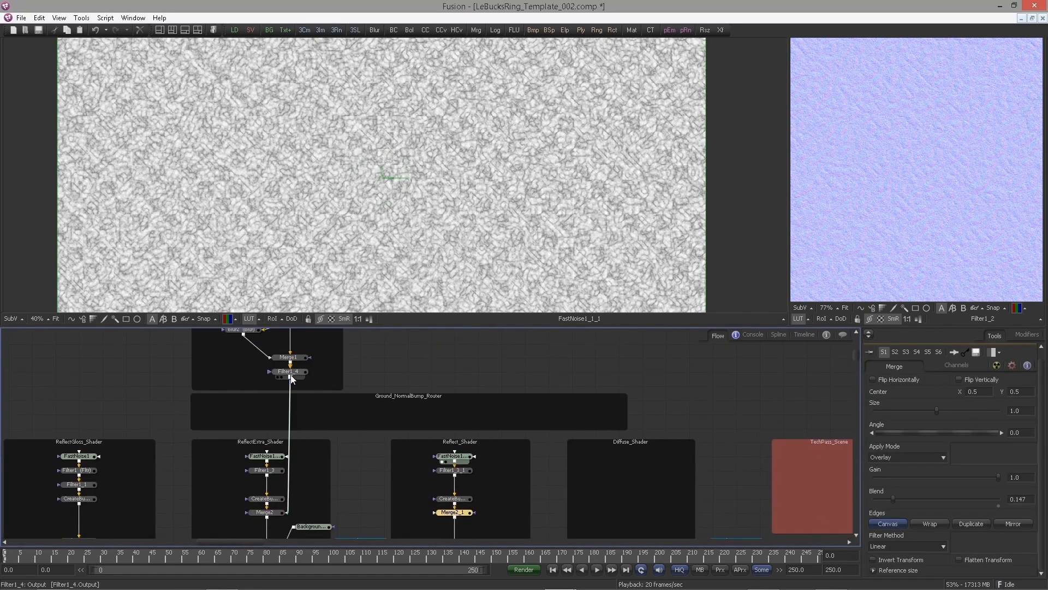
pyautogui.keyDown('ctrl'); pyautogui.click(290, 401); pyautogui.keyUp('ctrl')
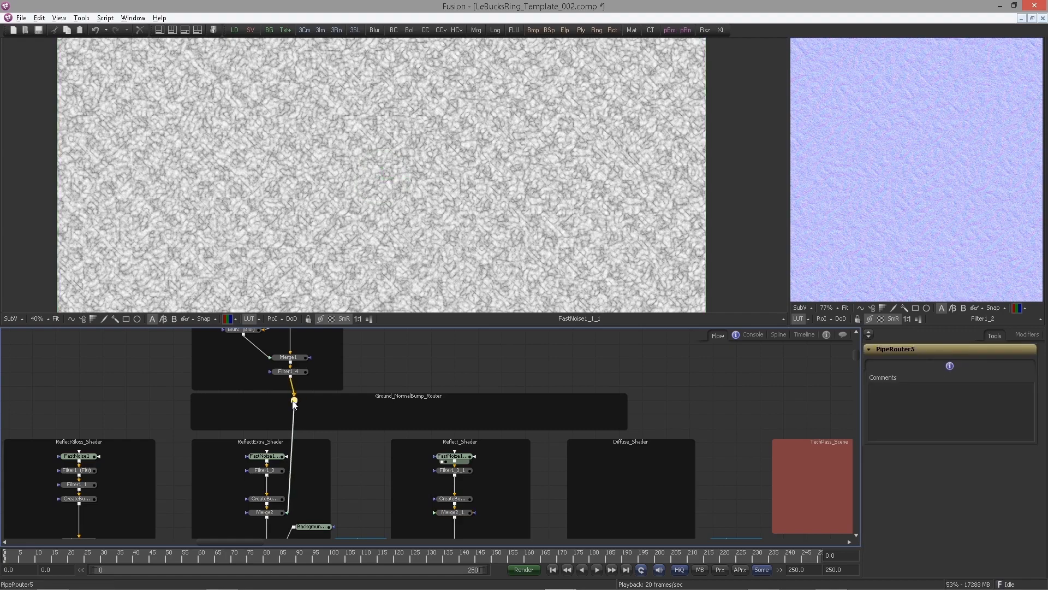
pyautogui.moveTo(291, 401); pyautogui.dragTo(435, 512)
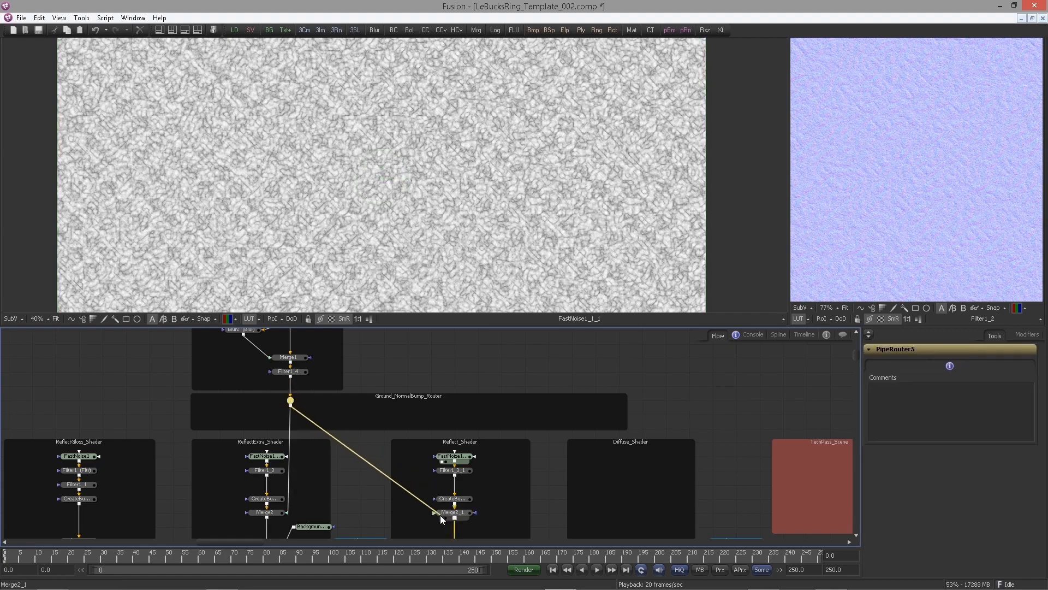
# Add a second pipe router on the bump connection and reposition it
pyautogui.keyDown('ctrl'); pyautogui.click(329, 431); pyautogui.keyUp('ctrl')
pyautogui.moveTo(329, 430); pyautogui.dragTo(417, 347)
pyautogui.moveTo(159, 416); pyautogui.dragTo(393, 382)
pyautogui.moveTo(366, 402); pyautogui.dragTo(365, 422)
pyautogui.click(371, 379)
pyautogui.moveTo(371, 379); pyautogui.dragTo(468, 330)
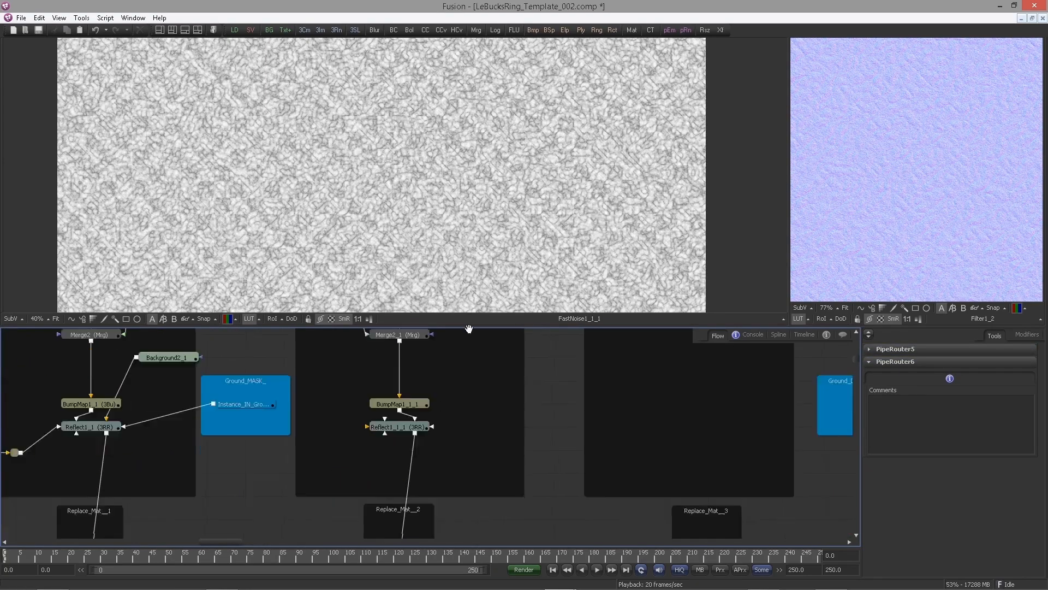
# Connect the SphereMap reflection to Reflect1_1_1's Reflection Color Material and add a pipe router on that wire
pyautogui.moveTo(446, 511); pyautogui.dragTo(492, 472)
pyautogui.scroll(-10, 491, 427)
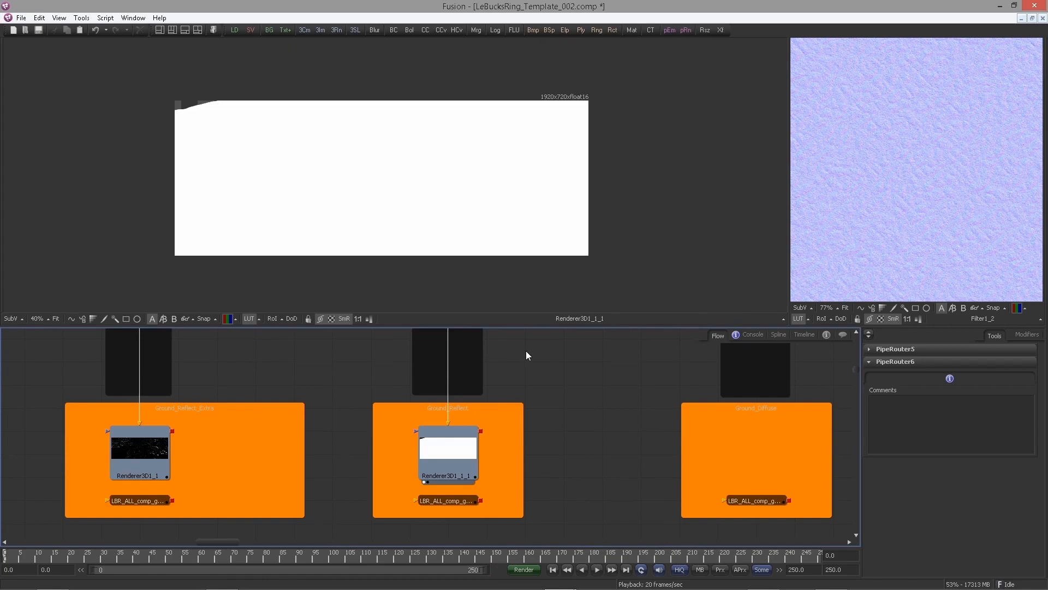
pyautogui.moveTo(472, 331); pyautogui.dragTo(475, 418)
pyautogui.moveTo(303, 339); pyautogui.dragTo(423, 437)
pyautogui.moveTo(261, 352); pyautogui.dragTo(415, 405)
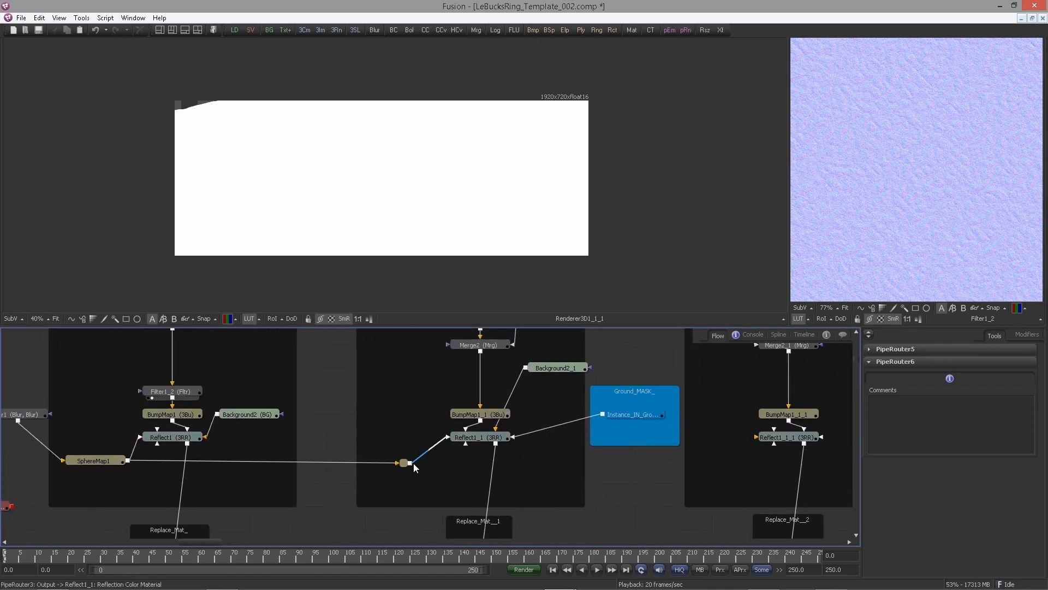
pyautogui.moveTo(488, 505); pyautogui.dragTo(774, 438)
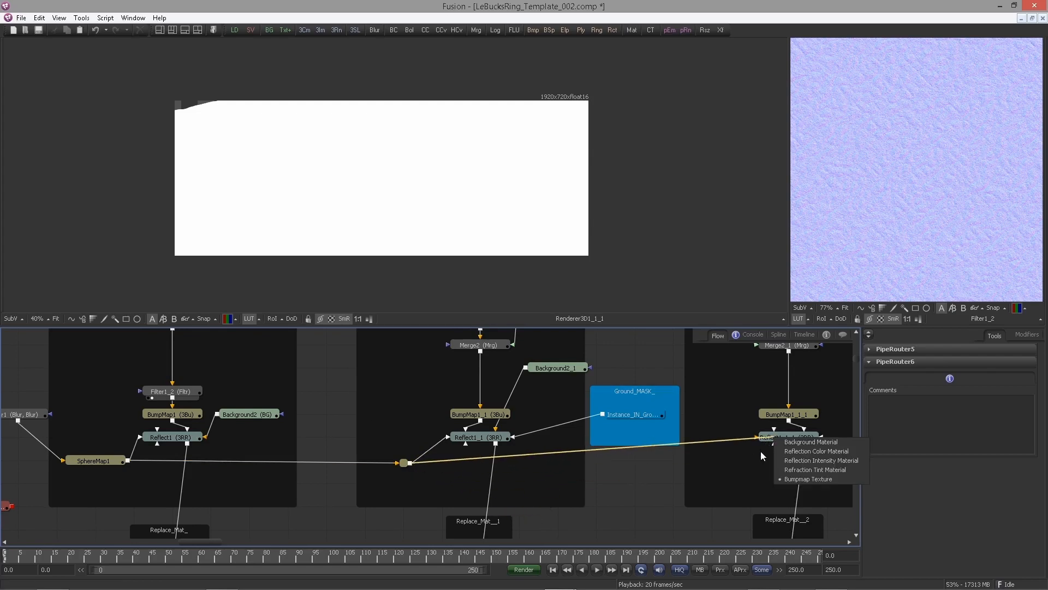
pyautogui.click(804, 453)
pyautogui.keyDown('alt'); pyautogui.click(714, 465); pyautogui.keyUp('alt')
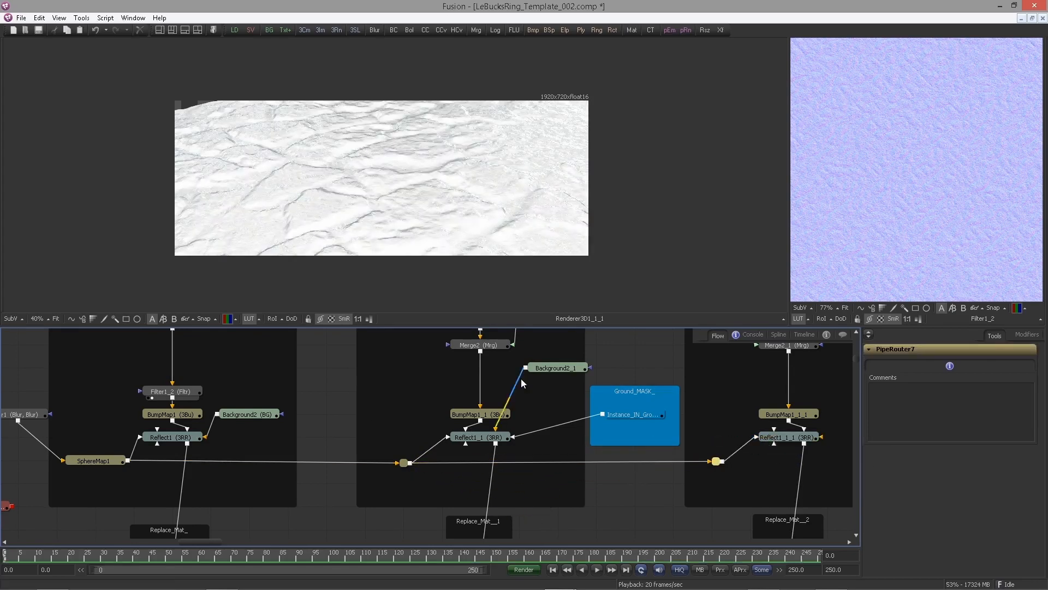
# Tidy the Background nodes and paste a copy of Background2_1 next to Reflect1_1_1
pyautogui.moveTo(554, 368); pyautogui.dragTo(407, 415)
pyautogui.moveTo(254, 419); pyautogui.dragTo(100, 420)
pyautogui.click(404, 413)
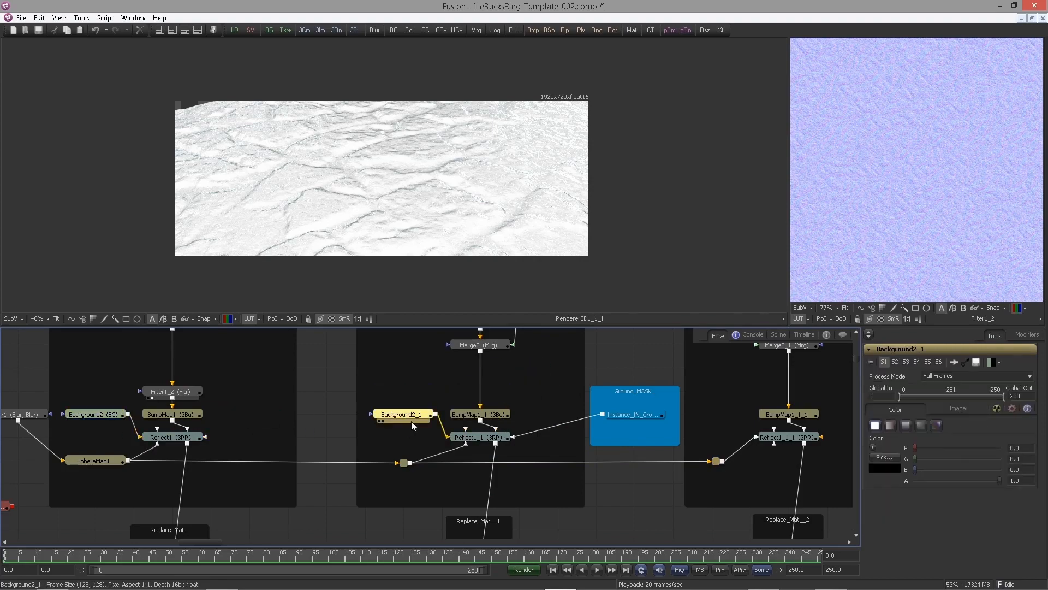
pyautogui.hotkey('ctrl', 'c')
pyautogui.hotkey('ctrl', 'v')
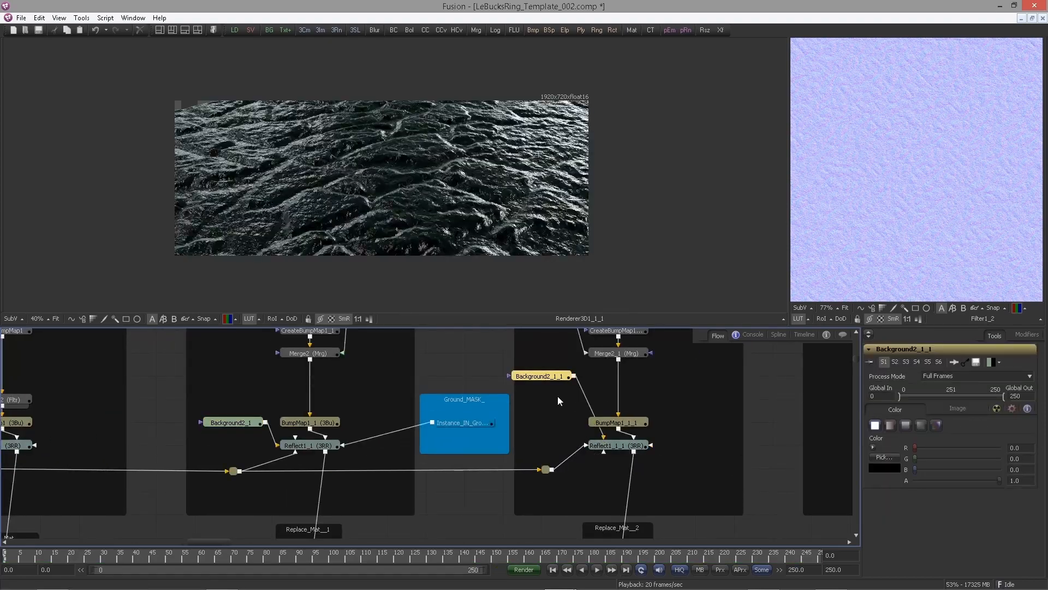
pyautogui.moveTo(546, 376); pyautogui.dragTo(695, 422)
pyautogui.click(696, 465)
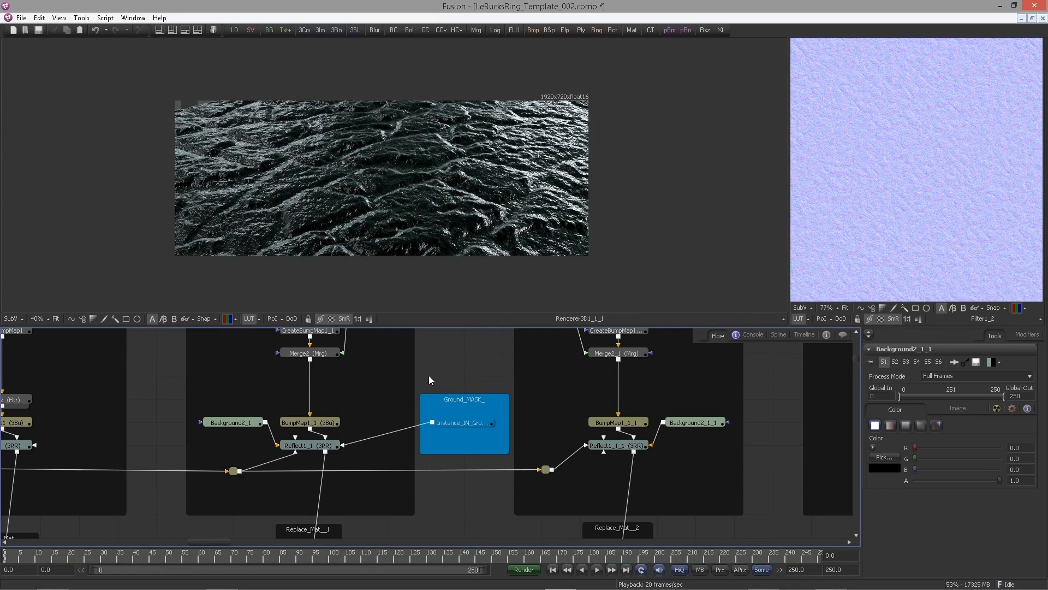
# Connect the Ground mask instance to Reflect1_1_1's Reflection Intensity Material input
pyautogui.scroll(-5, 427, 379)
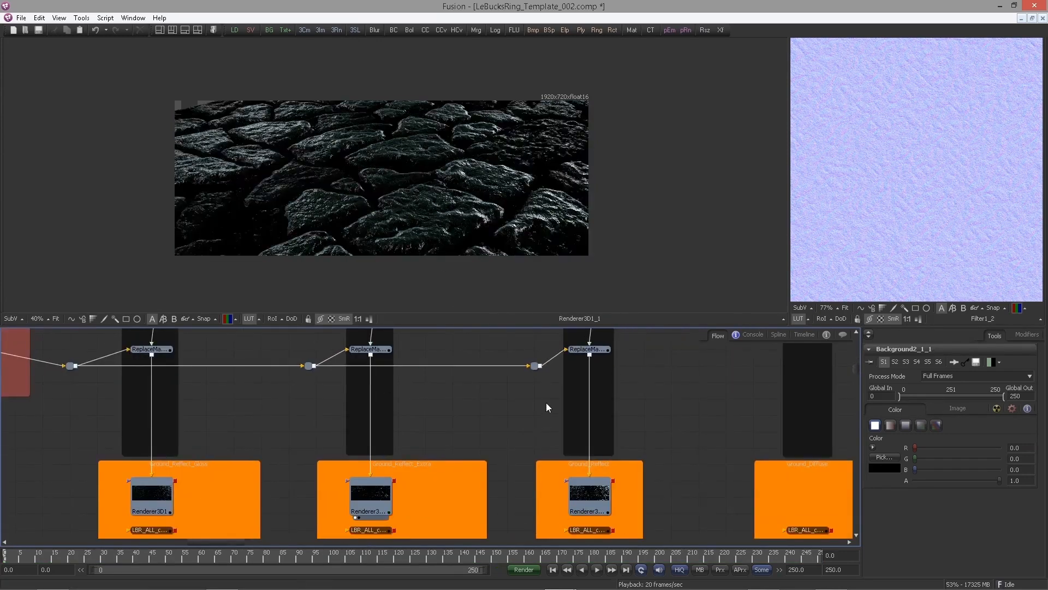
pyautogui.scroll(5, 491, 468)
pyautogui.scroll(3, 578, 454)
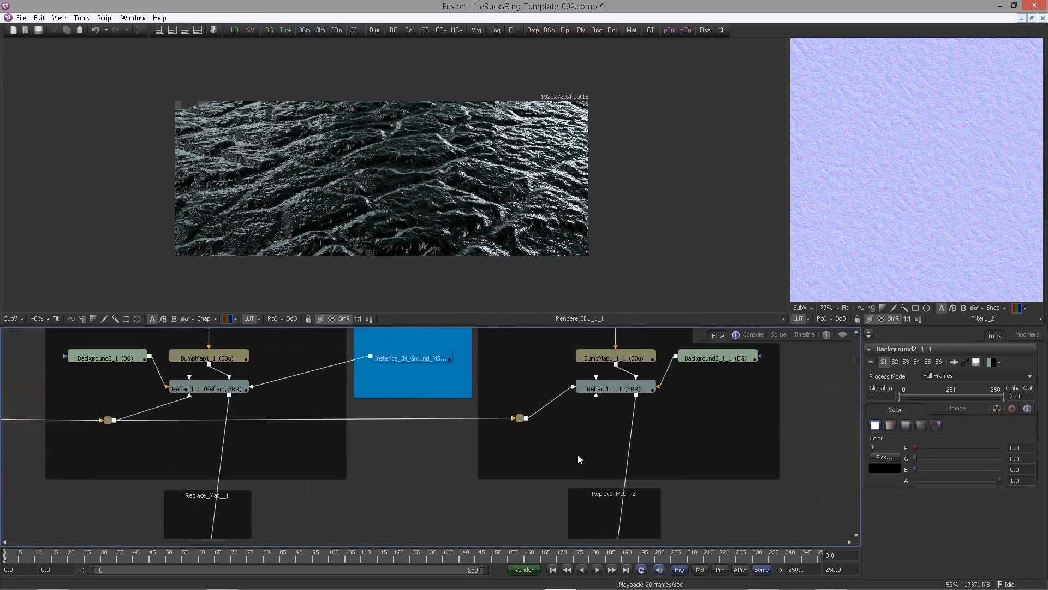
pyautogui.scroll(1, 471, 417)
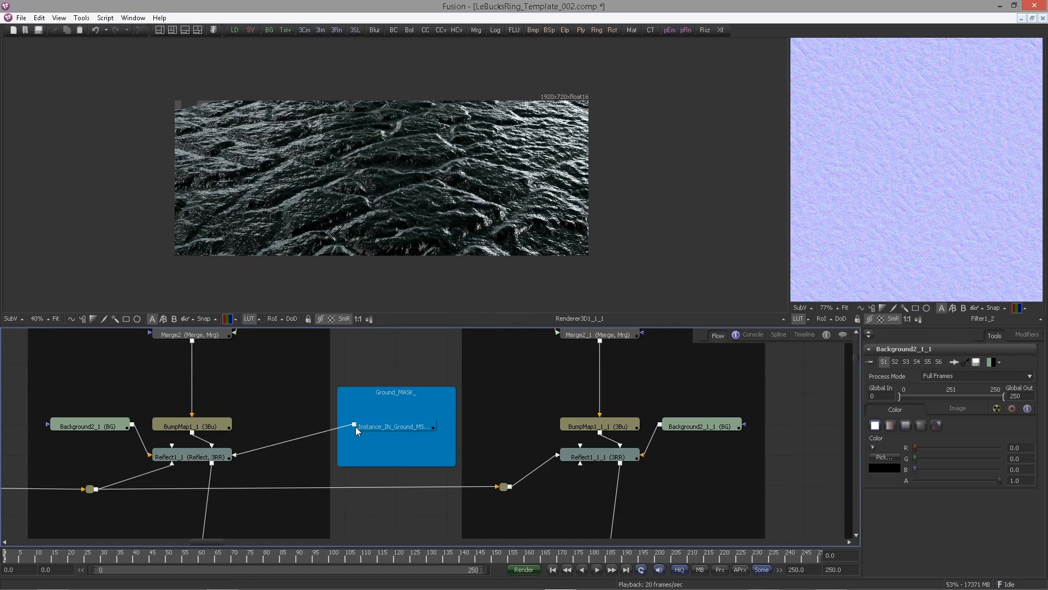
pyautogui.moveTo(355, 427); pyautogui.dragTo(569, 458)
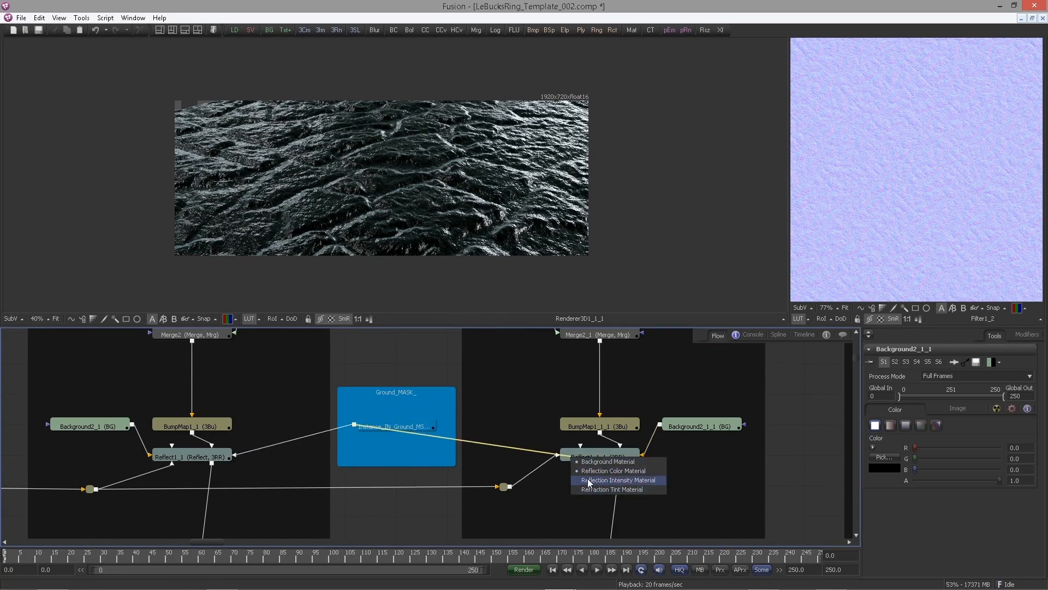
pyautogui.click(608, 481)
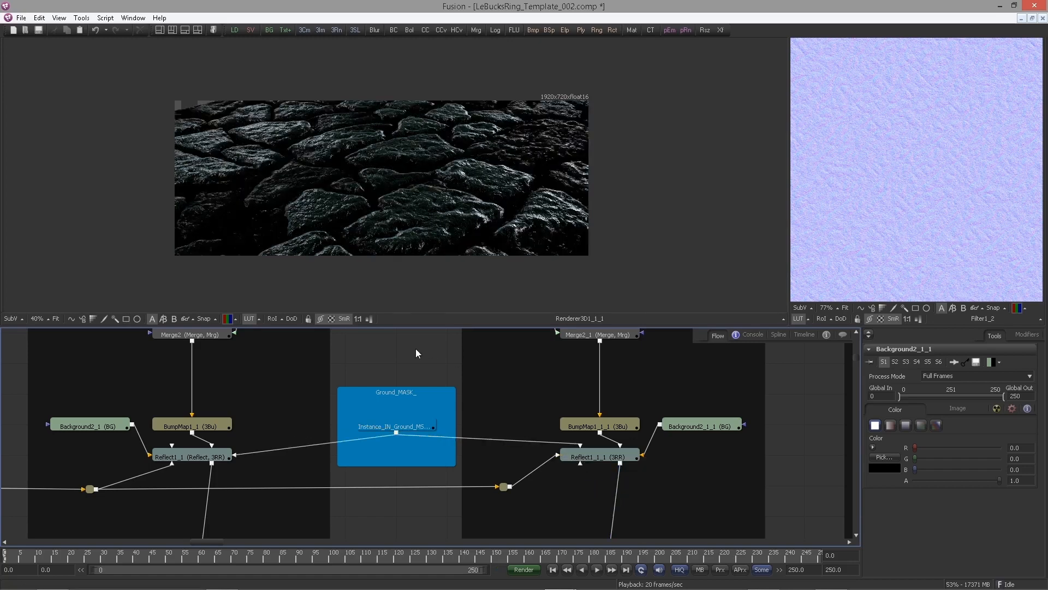
pyautogui.scroll(-1, 409, 363)
pyautogui.moveTo(403, 450); pyautogui.dragTo(409, 419)
pyautogui.scroll(-1, 410, 418)
pyautogui.moveTo(463, 519); pyautogui.dragTo(429, 418)
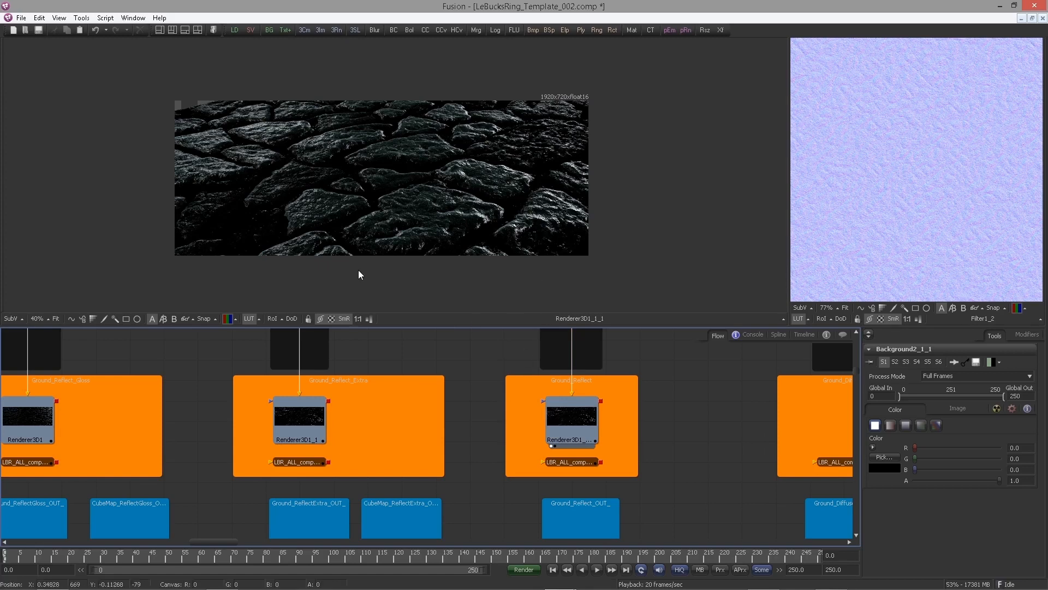
pyautogui.moveTo(486, 357); pyautogui.dragTo(414, 385)
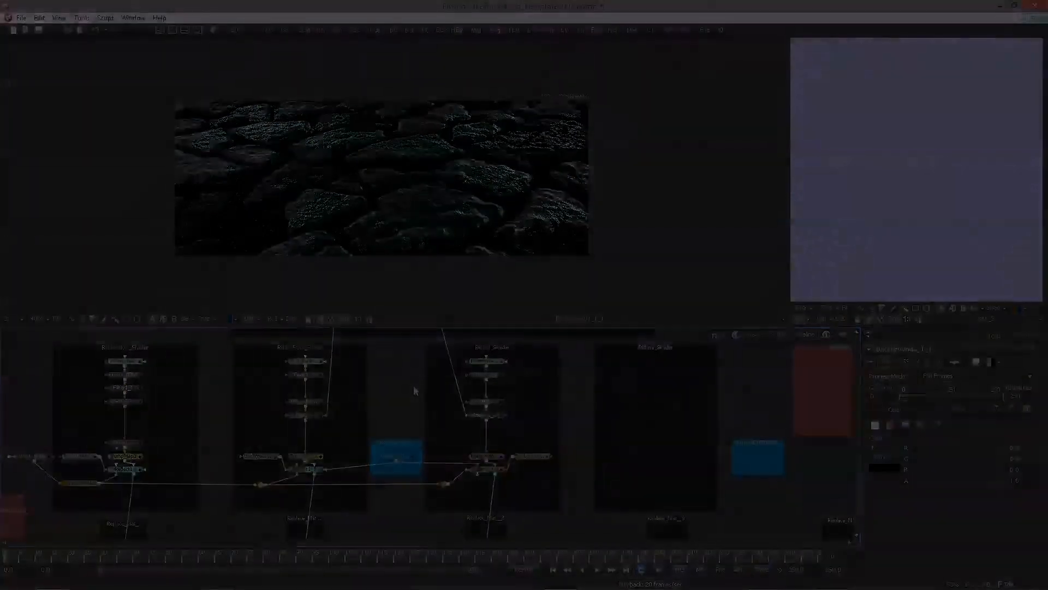
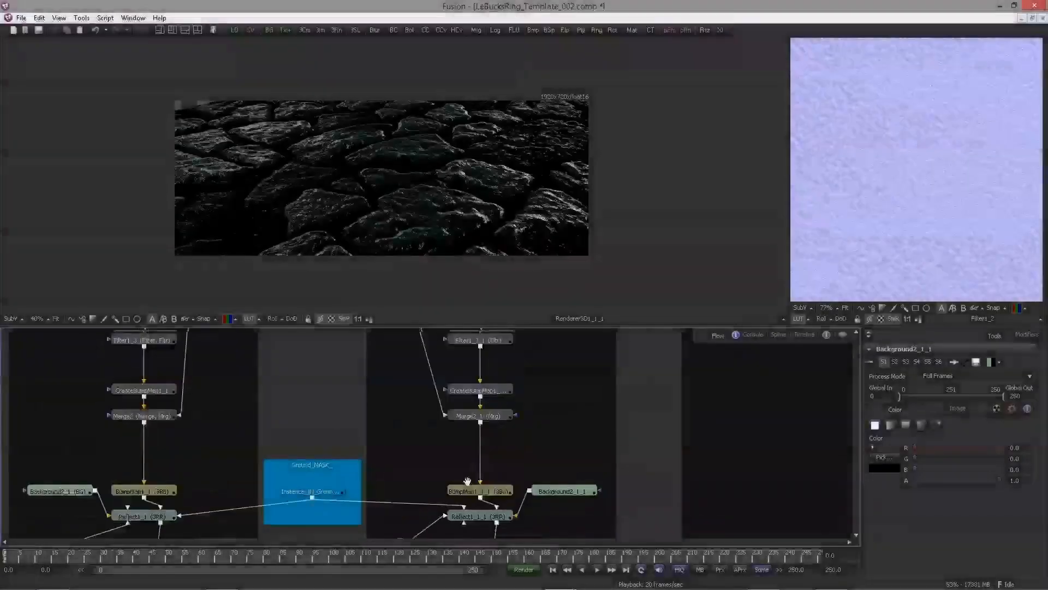
# Insert a Pseudo Color tool after Merge2_1, above BumpMap1_1_1 in the bump chain
pyautogui.moveTo(468, 481); pyautogui.dragTo(468, 489)
pyautogui.scroll(3, 519, 454)
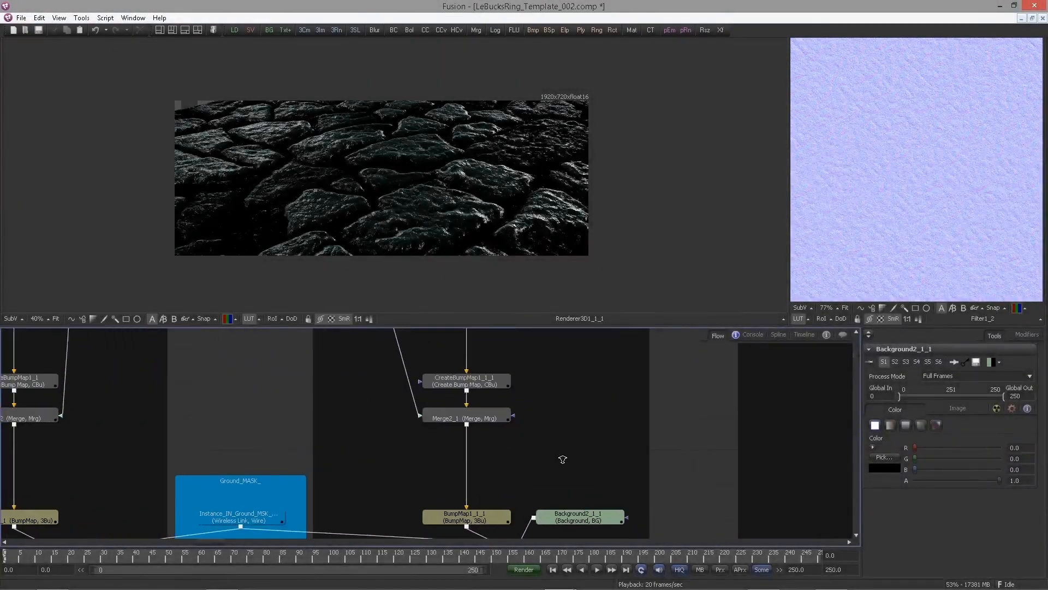
pyautogui.moveTo(562, 459); pyautogui.dragTo(565, 428)
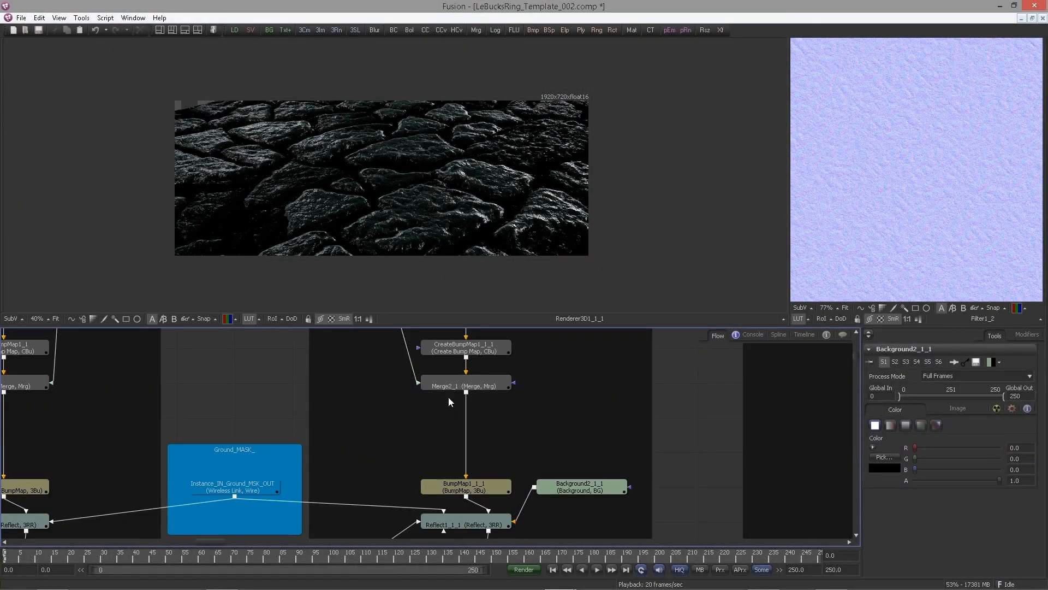
pyautogui.click(480, 387)
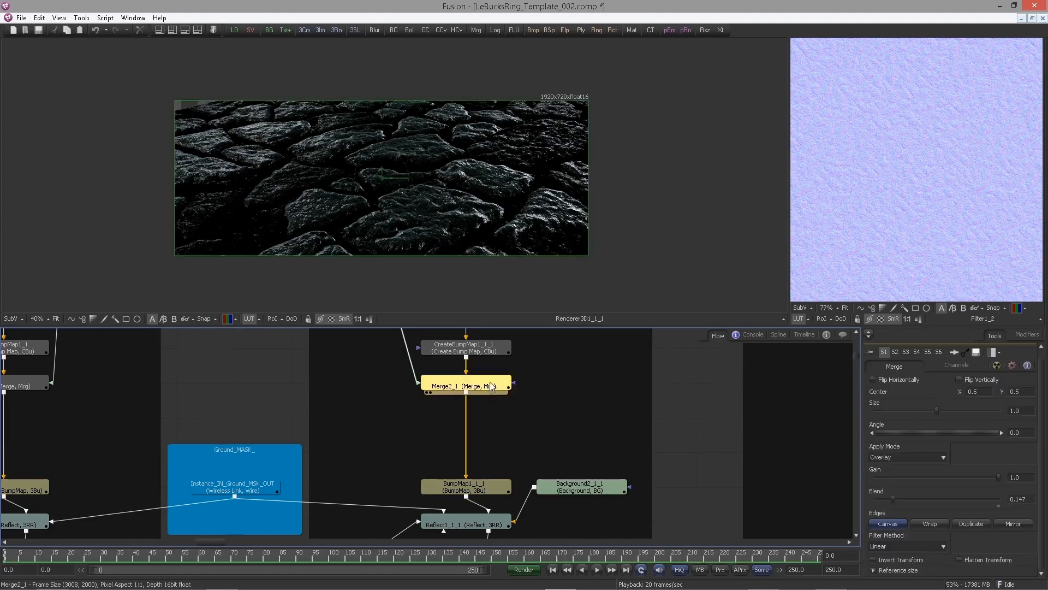
pyautogui.hotkey('ctrl', 'space')
pyautogui.write('ps')
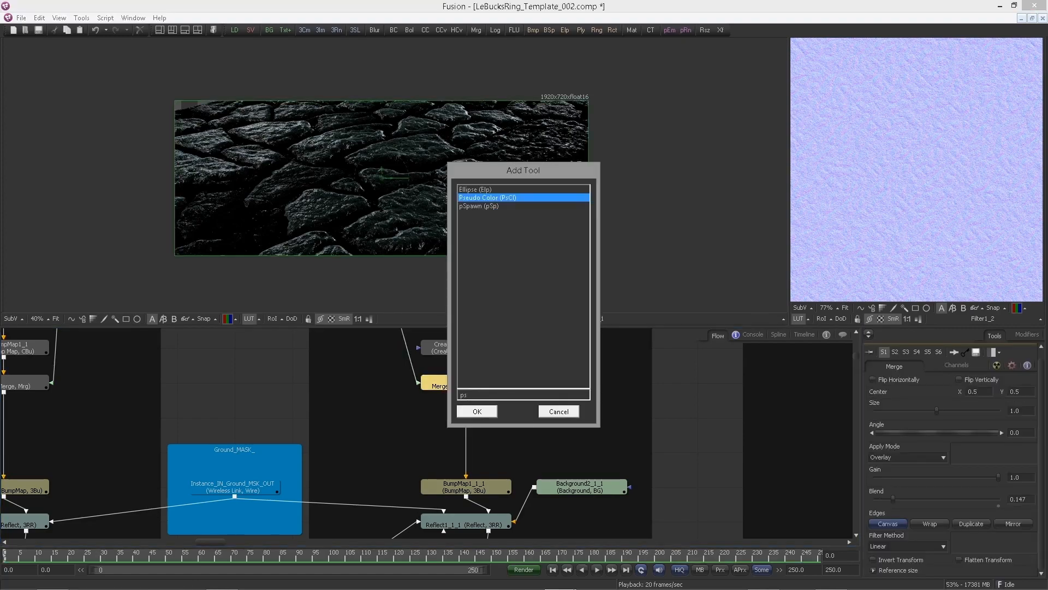
pyautogui.press('Return')
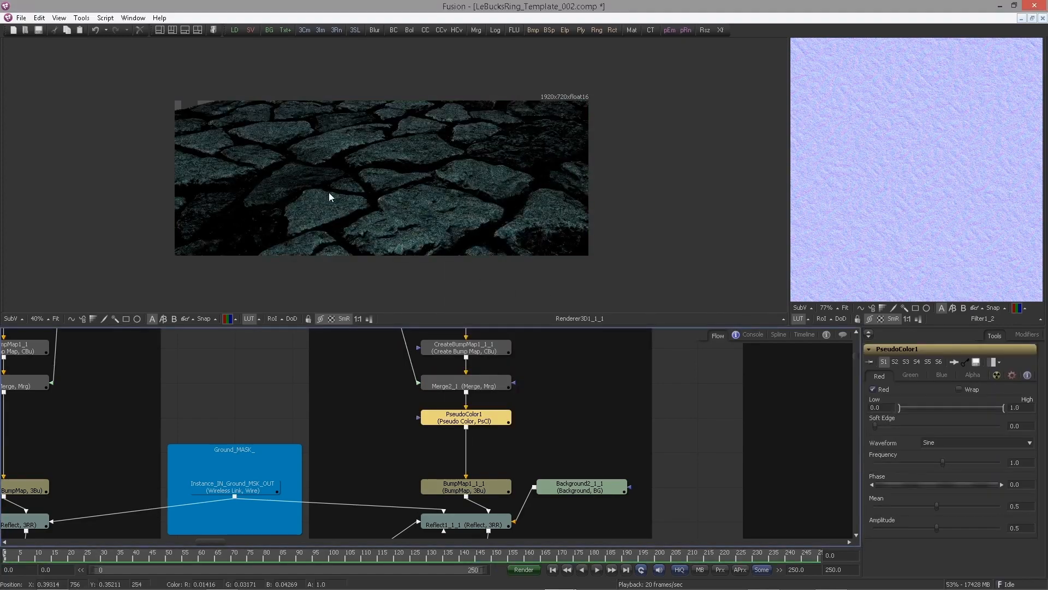
# Turn off the Pseudo Color's Blue channel
pyautogui.scroll(2, 329, 193)
pyautogui.scroll(3, 441, 224)
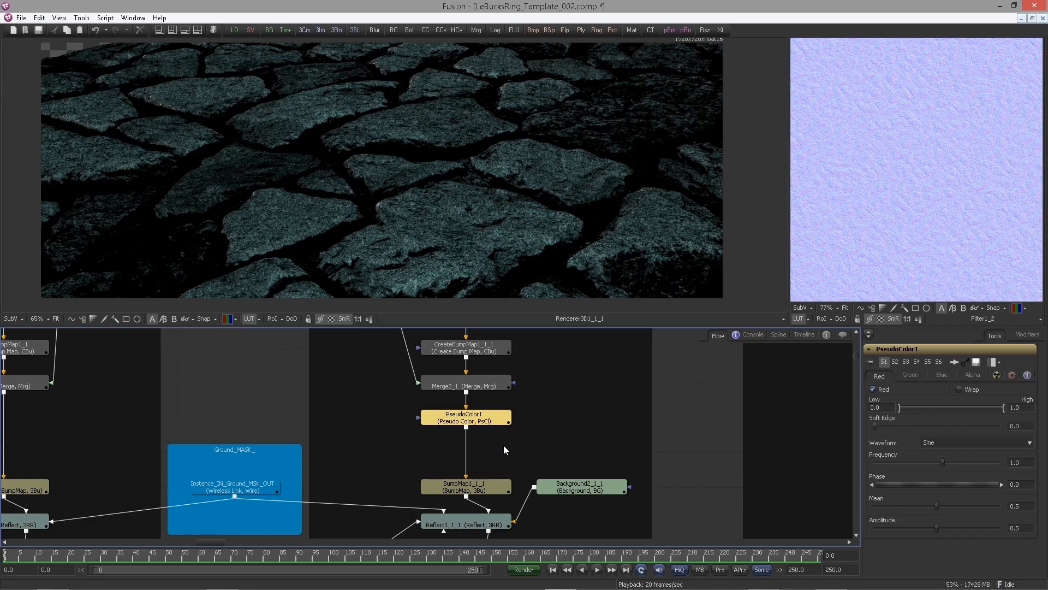
pyautogui.click(942, 376)
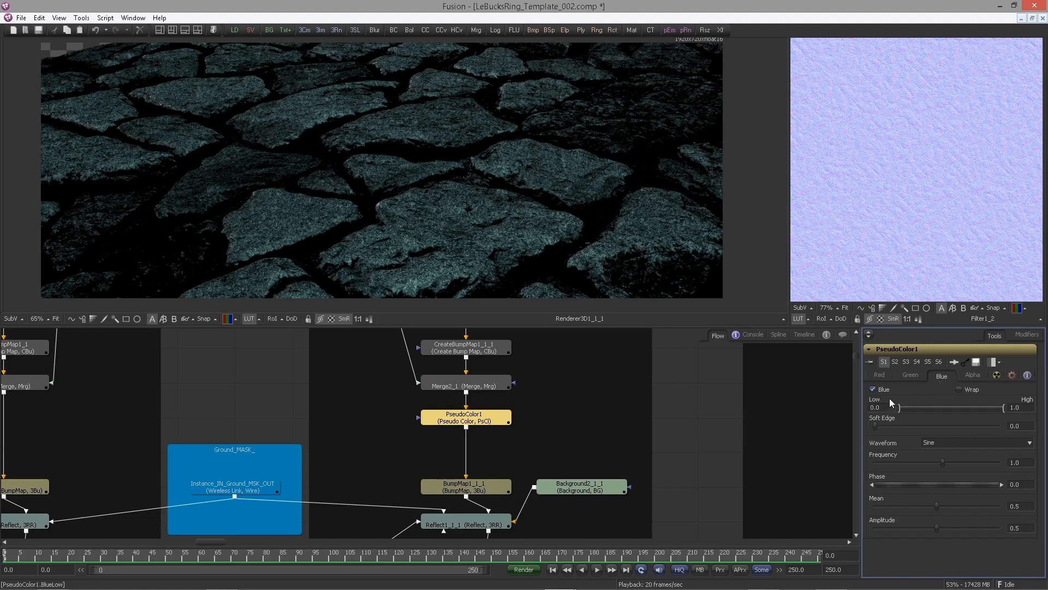
pyautogui.click(875, 389)
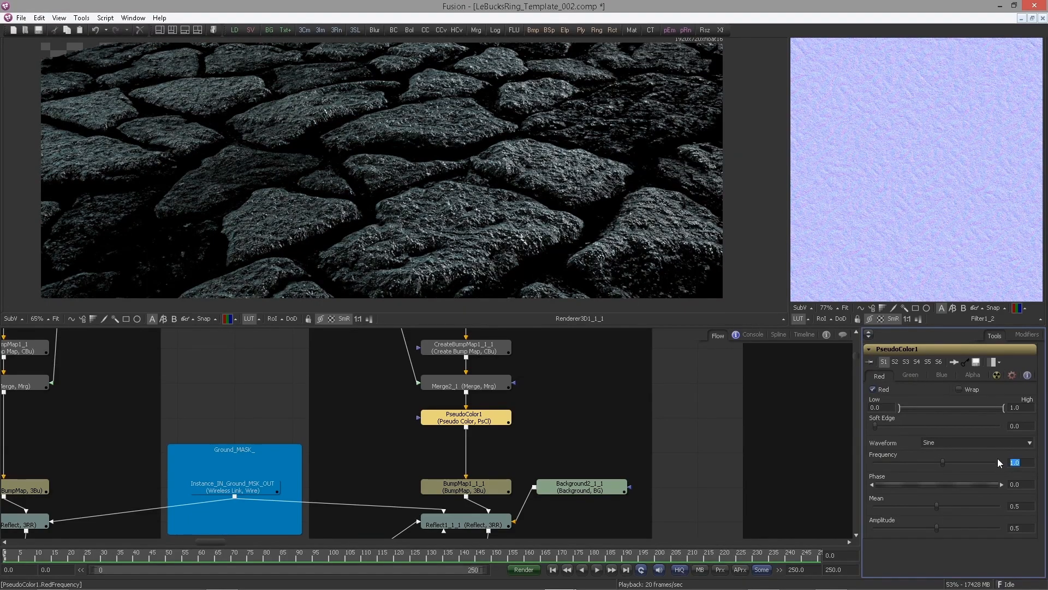
# Set the Red channel's frequency to -10 and amplitude to 0.9428, and enable its Wrap option
pyautogui.write('-10')
pyautogui.press('Tab')
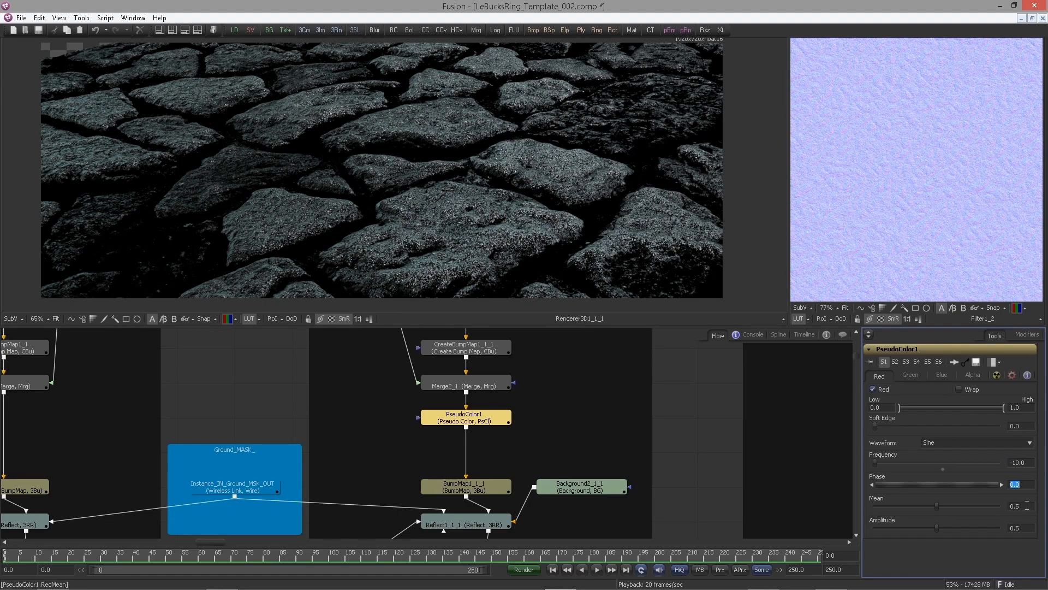
pyautogui.press('Tab')
pyautogui.press('Tab')
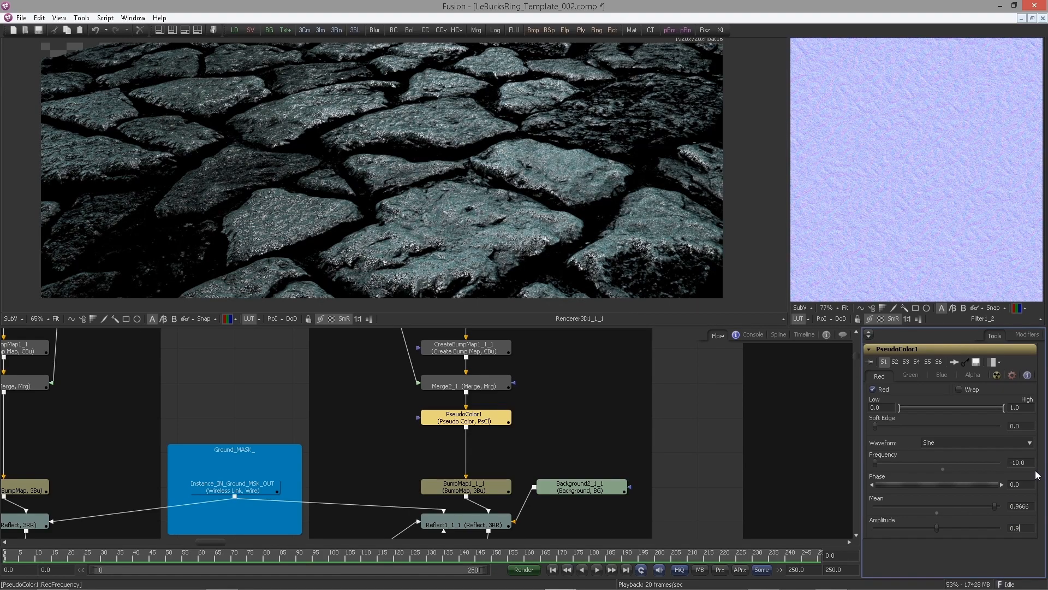
pyautogui.write('0.9428')
pyautogui.press('Return')
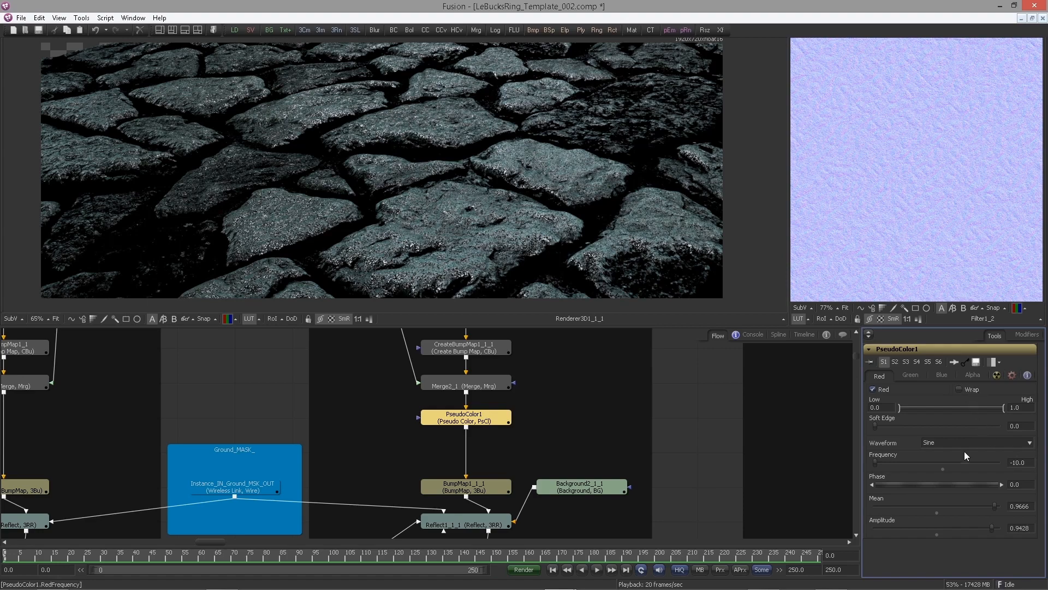
pyautogui.click(959, 389)
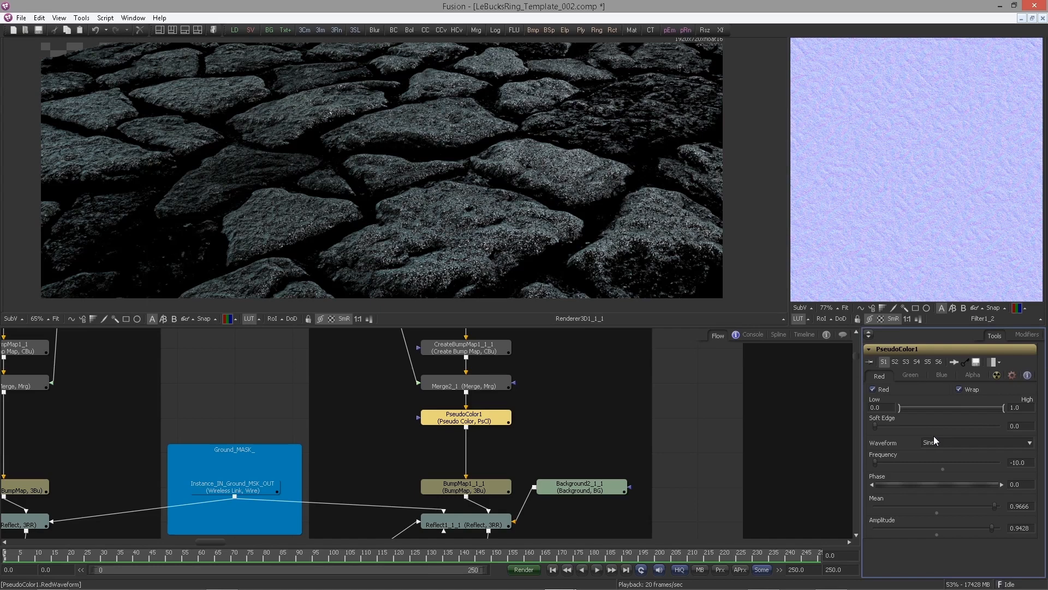
# Set the Green channel's frequency to -7.809 and mean to 0.761
pyautogui.click(910, 376)
pyautogui.doubleClick(1015, 461)
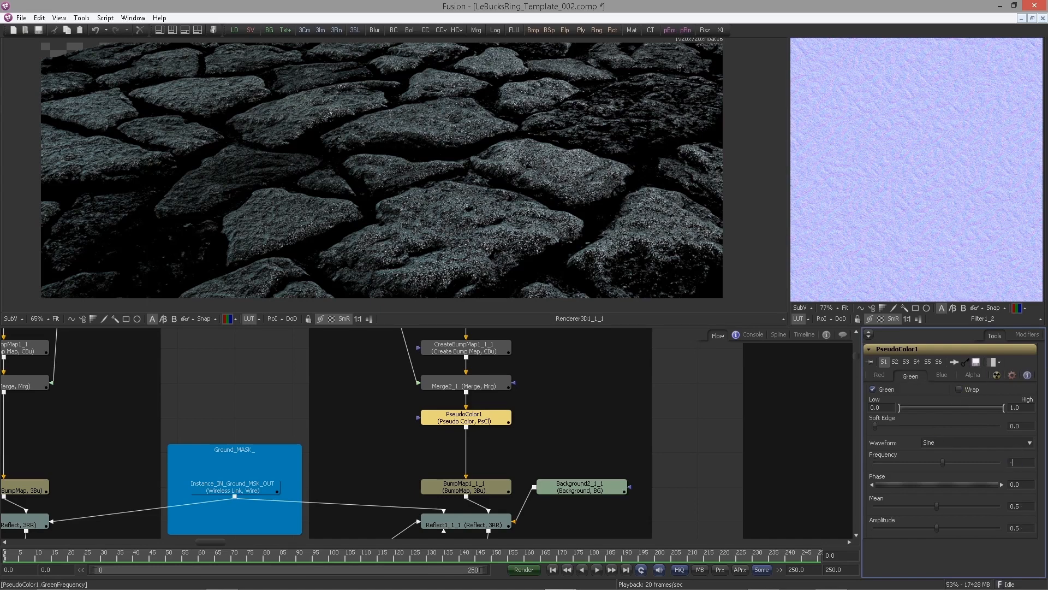
pyautogui.write('-7.809')
pyautogui.press('Tab')
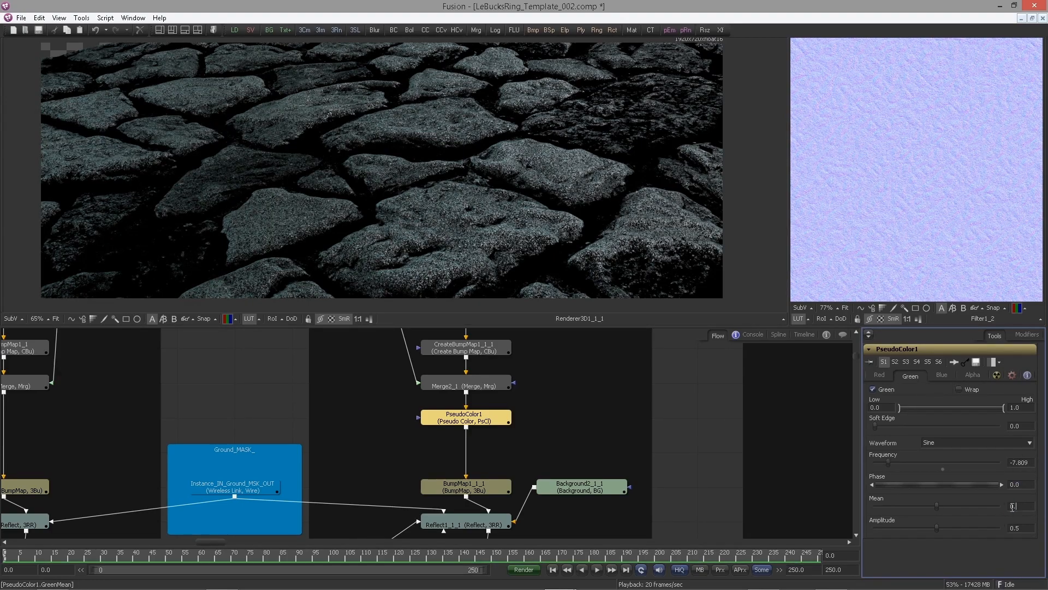
pyautogui.click(1012, 506)
pyautogui.write('0.761')
pyautogui.press('Tab')
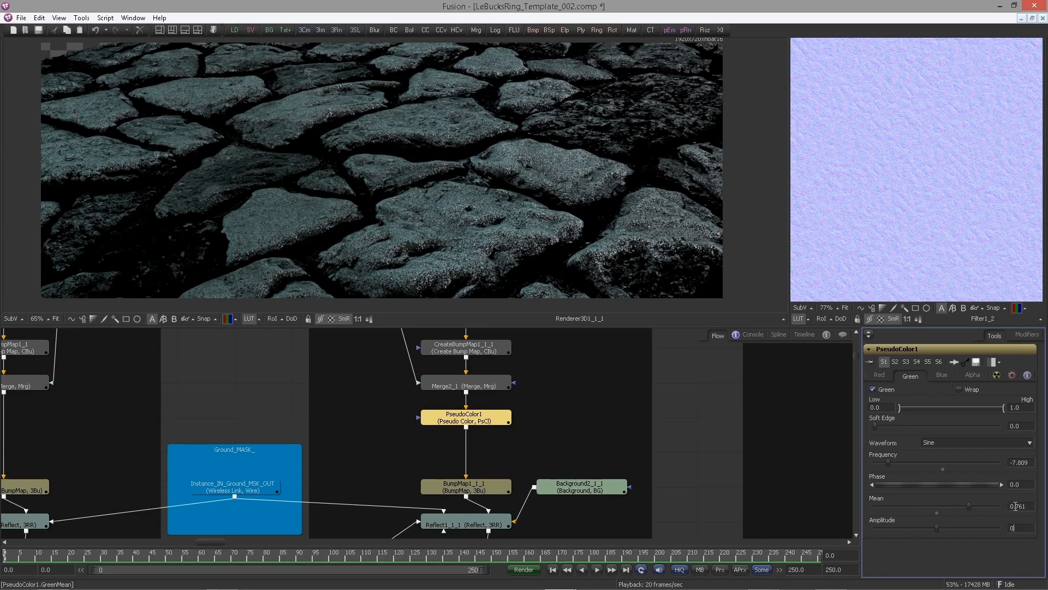
pyautogui.press('Tab')
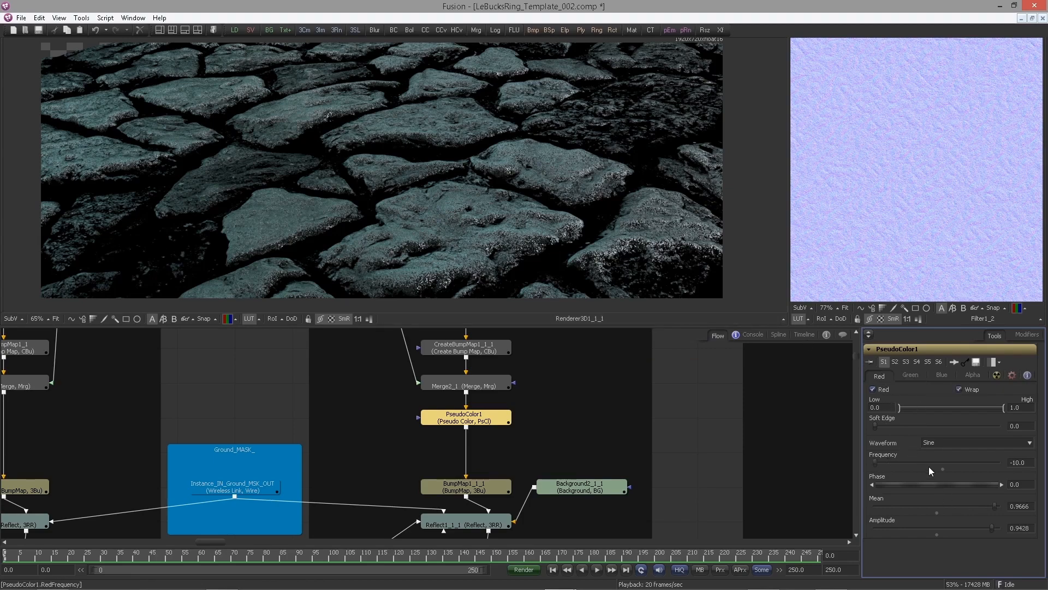
# Adjust the Red channel's phase and undo the change
pyautogui.moveTo(898, 483); pyautogui.dragTo(971, 474)
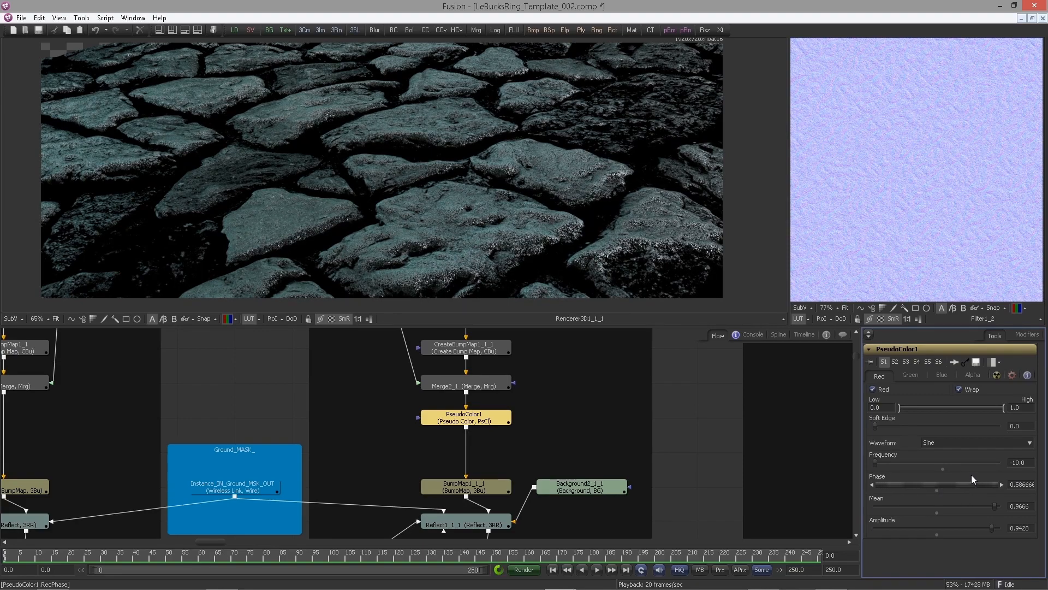
pyautogui.hotkey('ctrl', 'z')
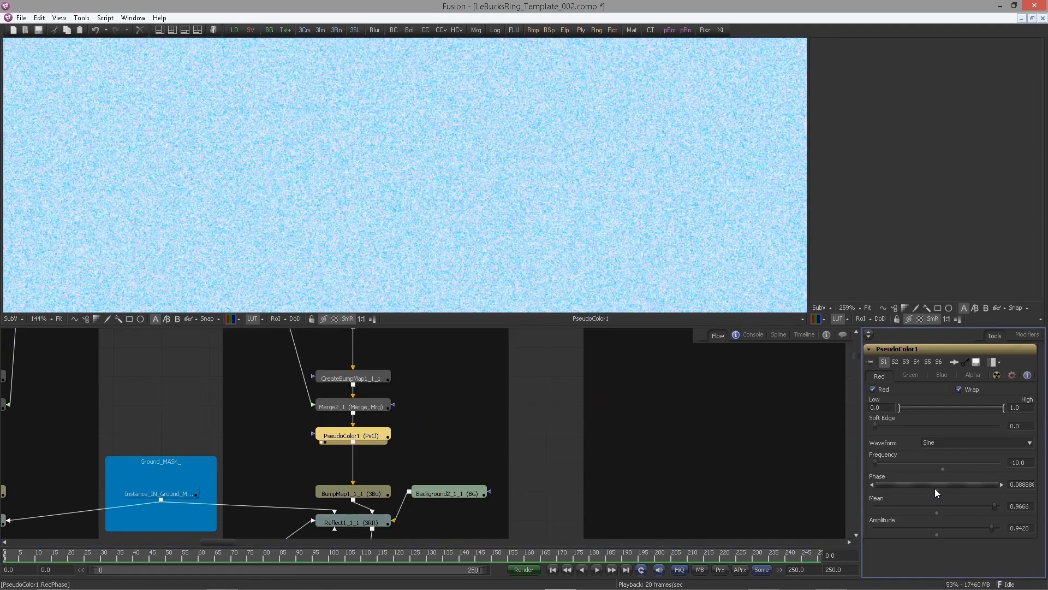
# Add the expression time/500 to the Red channel's phase
pyautogui.click(937, 490)
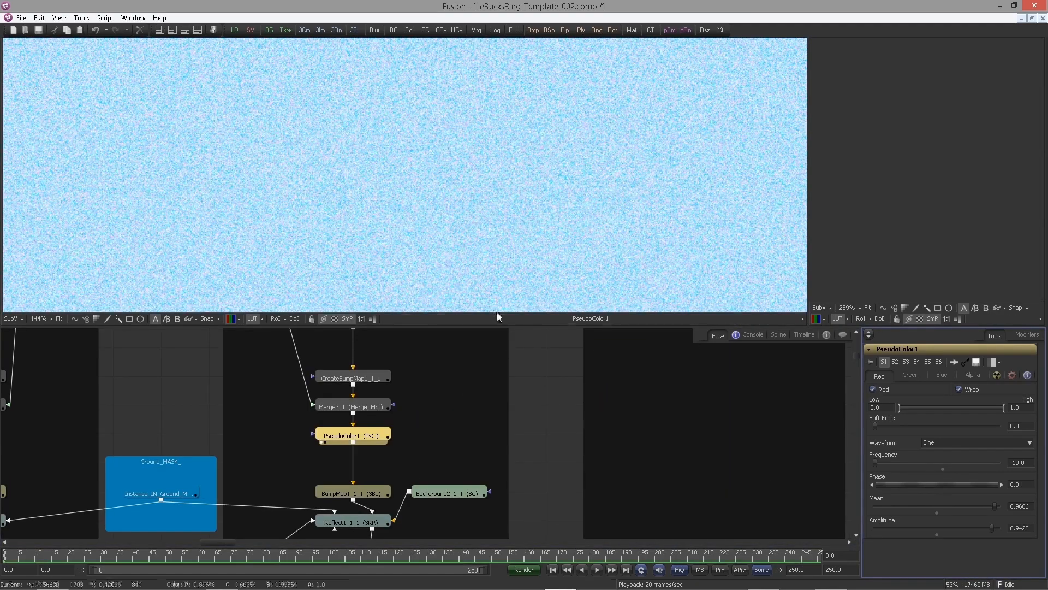
pyautogui.rightClick(920, 484)
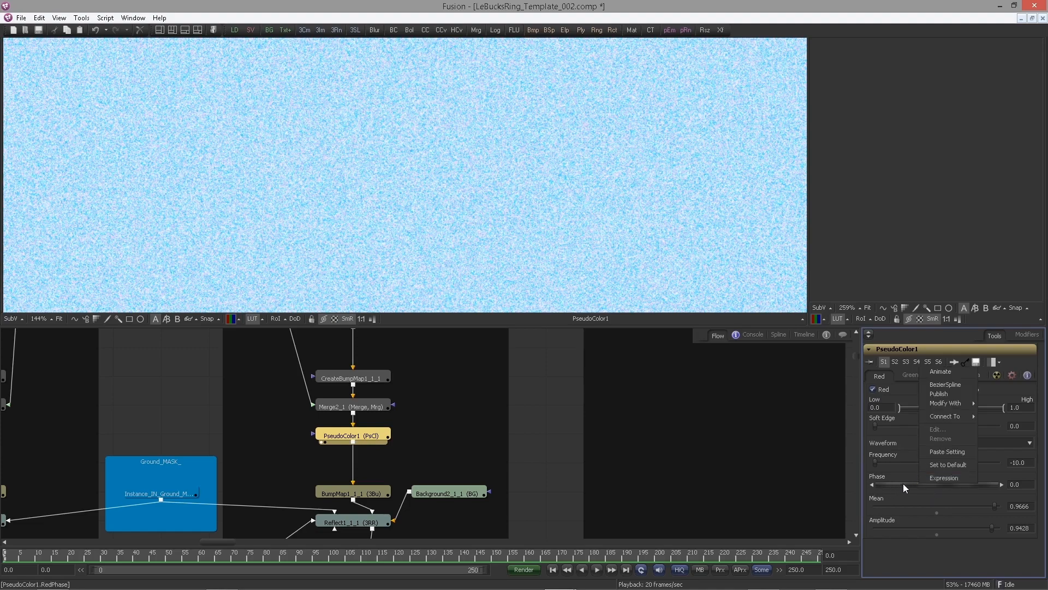
pyautogui.click(938, 477)
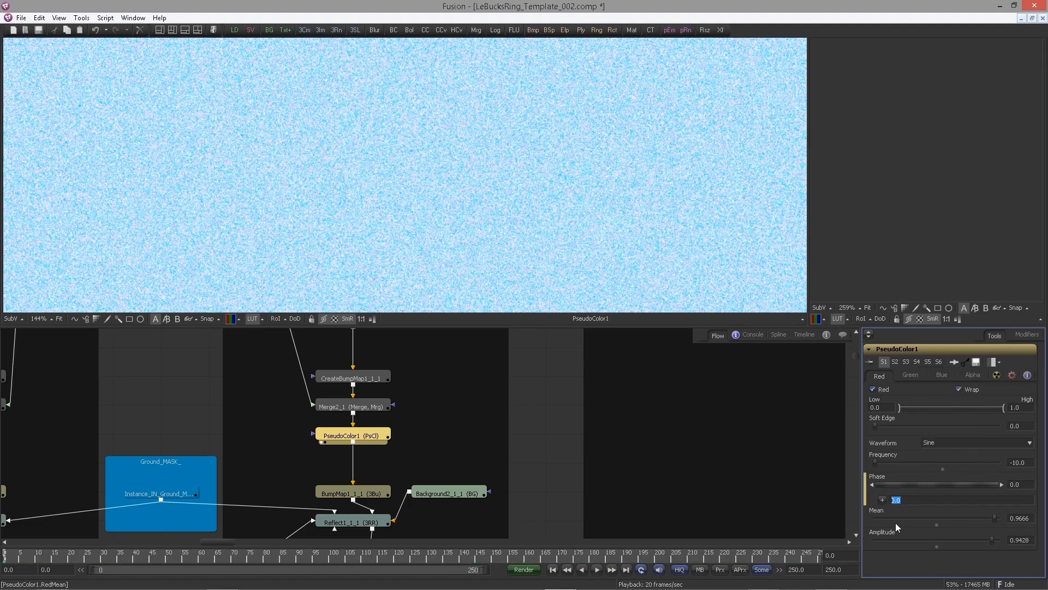
pyautogui.write('time/5')
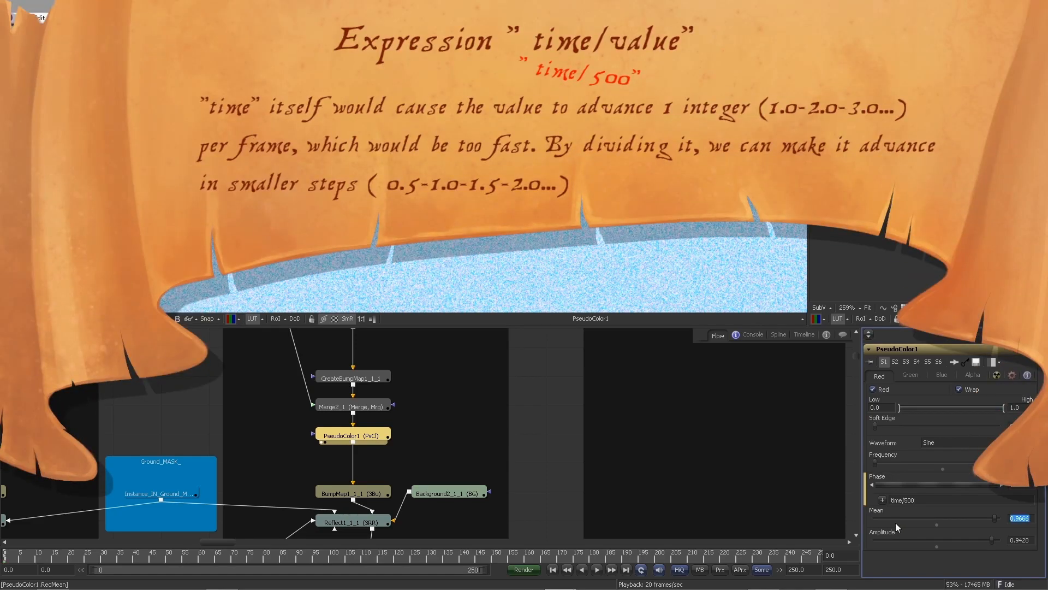
# Play the timeline to preview the animated noise, then stop playback
pyautogui.click(596, 569)
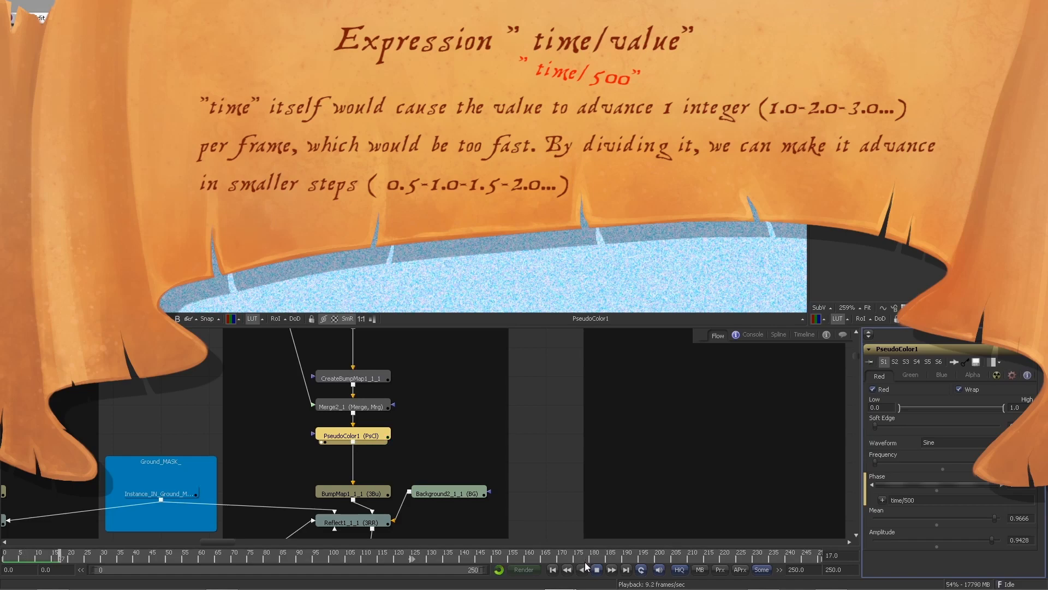
pyautogui.scroll(4, 459, 229)
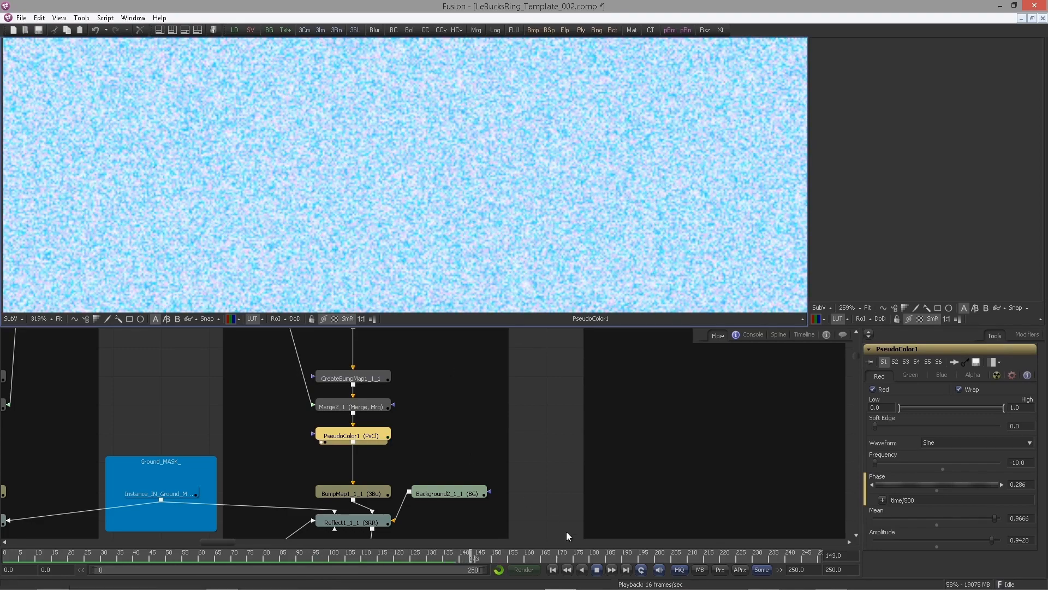
pyautogui.click(552, 570)
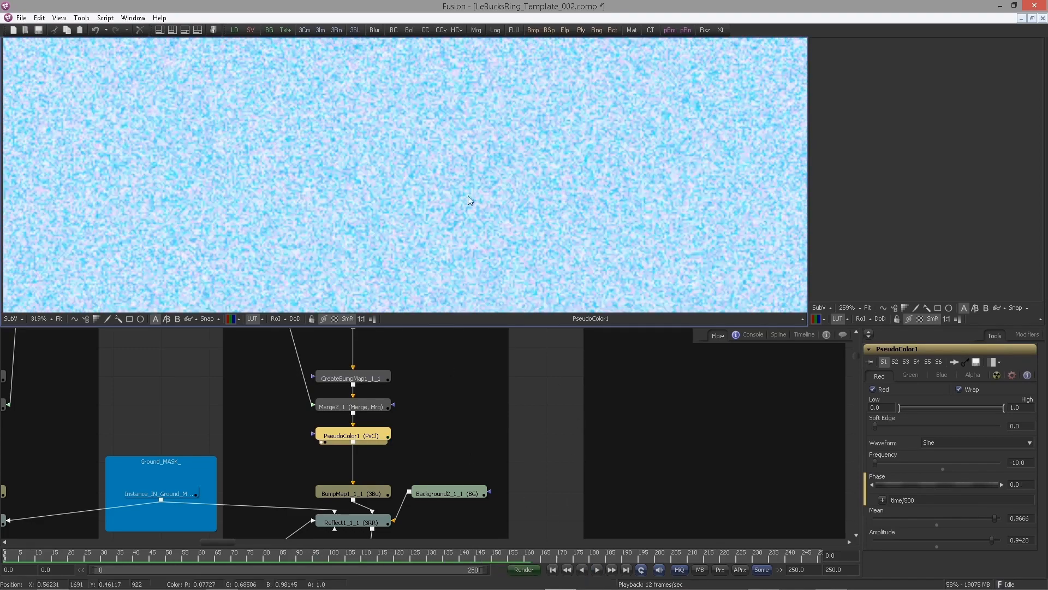
# Examine the rendered ground and the Ground_Reflect renderer groups in the flow
pyautogui.scroll(-2, 469, 200)
pyautogui.moveTo(463, 430); pyautogui.dragTo(498, 306)
pyautogui.moveTo(430, 464); pyautogui.dragTo(409, 383)
pyautogui.scroll(-1, 457, 338)
pyautogui.moveTo(394, 476); pyautogui.dragTo(444, 211)
pyautogui.scroll(-8, 234, 219)
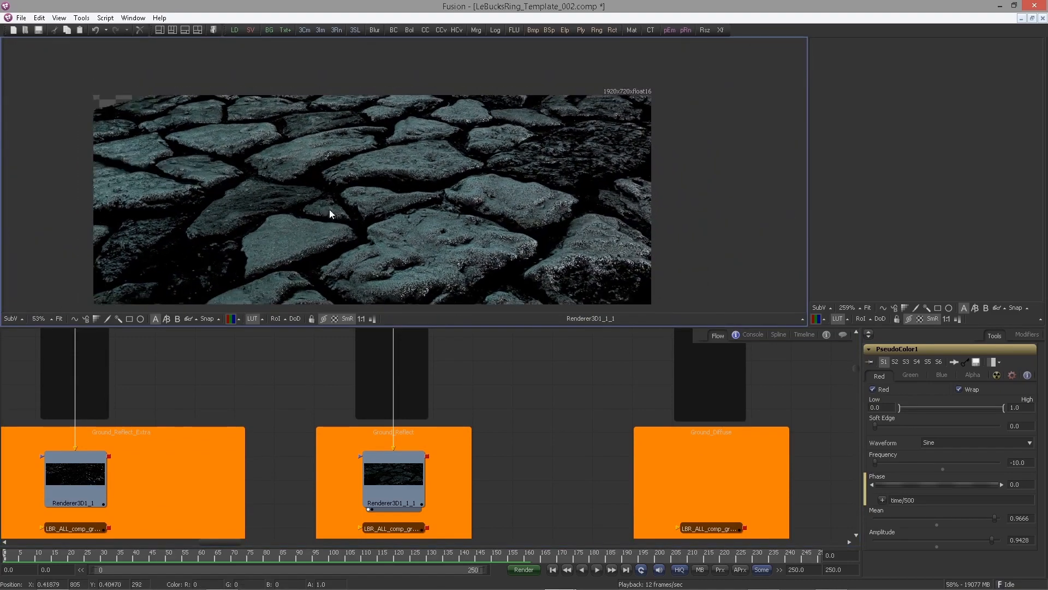
pyautogui.moveTo(329, 209); pyautogui.dragTo(348, 195)
pyautogui.moveTo(469, 401); pyautogui.dragTo(423, 470)
pyautogui.scroll(3, 432, 425)
pyautogui.moveTo(398, 262); pyautogui.dragTo(408, 270)
pyautogui.moveTo(430, 405); pyautogui.dragTo(435, 436)
pyautogui.scroll(-1, 411, 426)
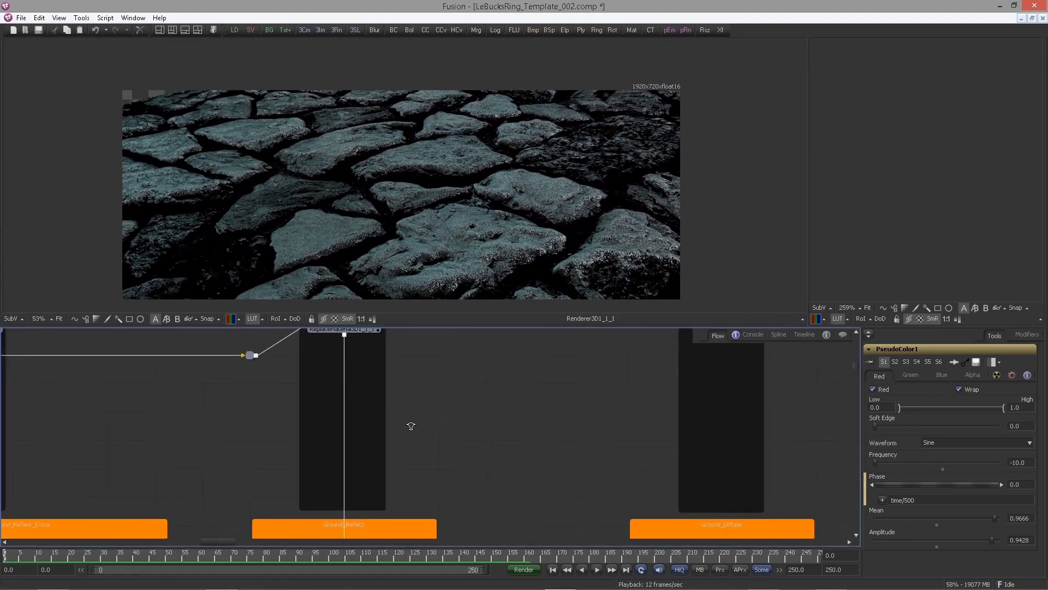
pyautogui.scroll(-2, 411, 426)
# Add a time-based expression to the Green channel's phase
pyautogui.click(910, 376)
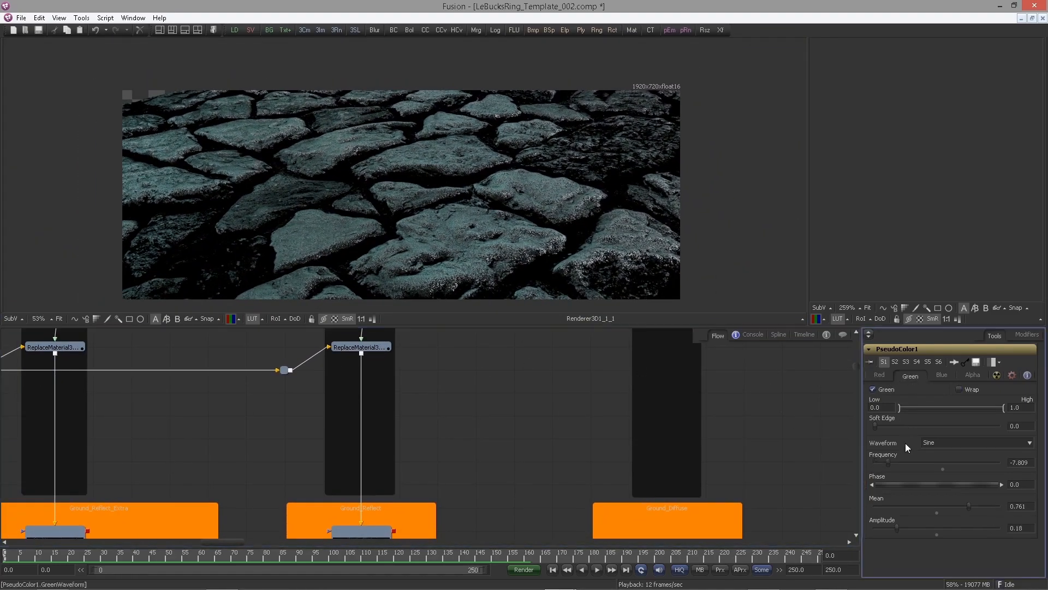
pyautogui.rightClick(901, 486)
pyautogui.click(919, 479)
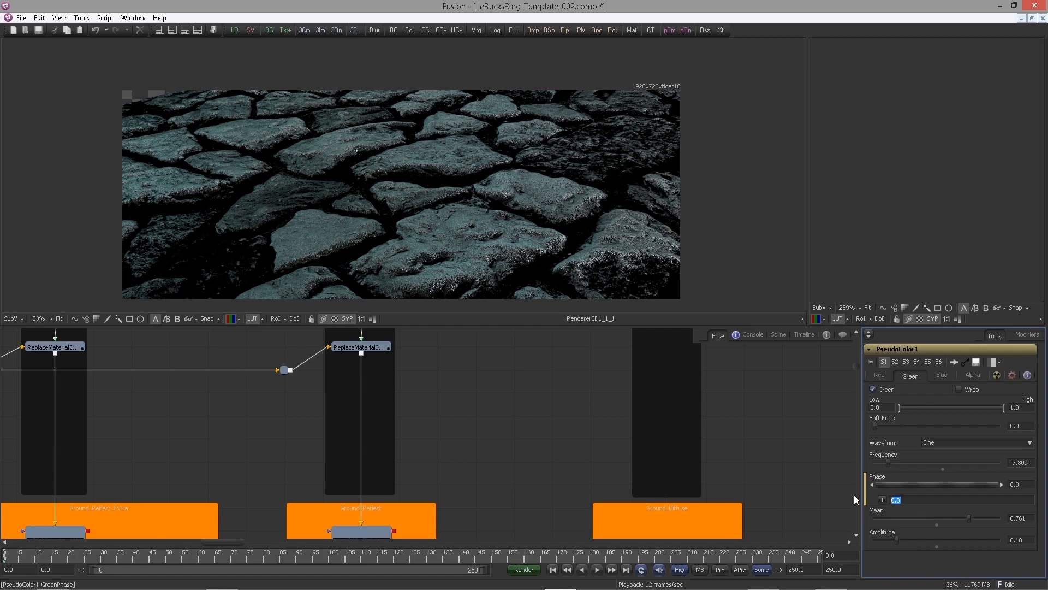
pyautogui.write('time')
pyautogui.press('Tab')
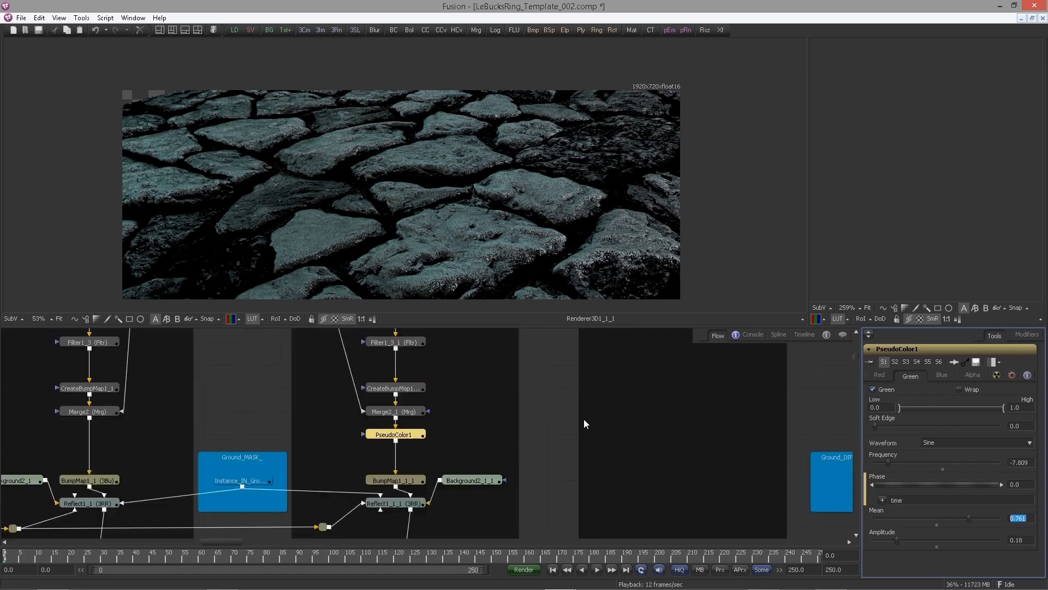
# Paste a copy of the ReplaceMaterial and renderer nodes into the Ground_Diffuse group
pyautogui.moveTo(517, 386); pyautogui.dragTo(400, 411)
pyautogui.moveTo(394, 219); pyautogui.dragTo(382, 188)
pyautogui.scroll(2, 367, 224)
pyautogui.click(812, 487)
pyautogui.moveTo(354, 389); pyautogui.dragTo(496, 392)
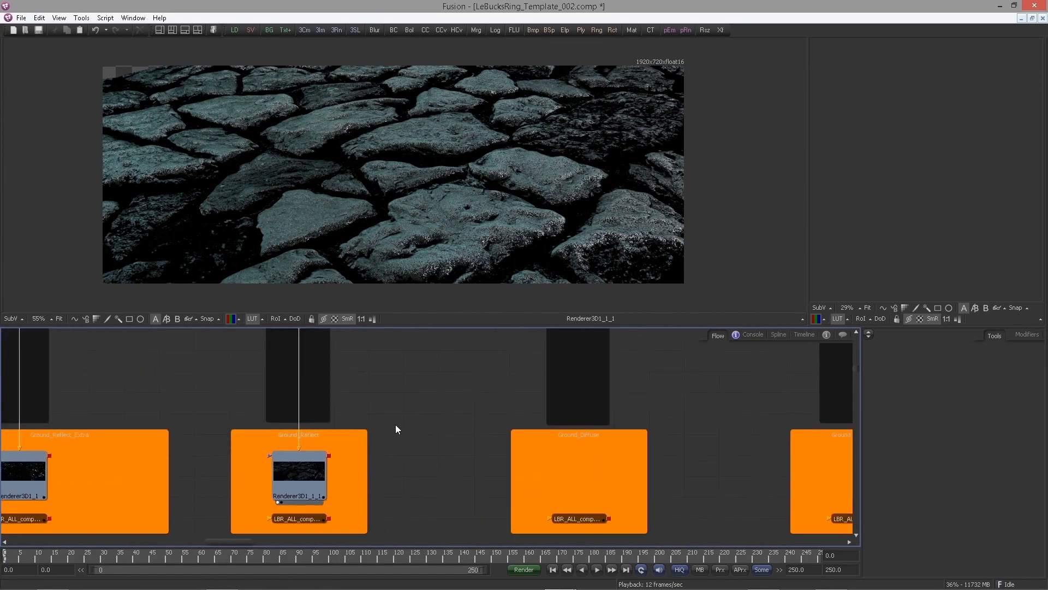
pyautogui.moveTo(395, 424); pyautogui.dragTo(338, 445)
pyautogui.moveTo(346, 383); pyautogui.dragTo(334, 381)
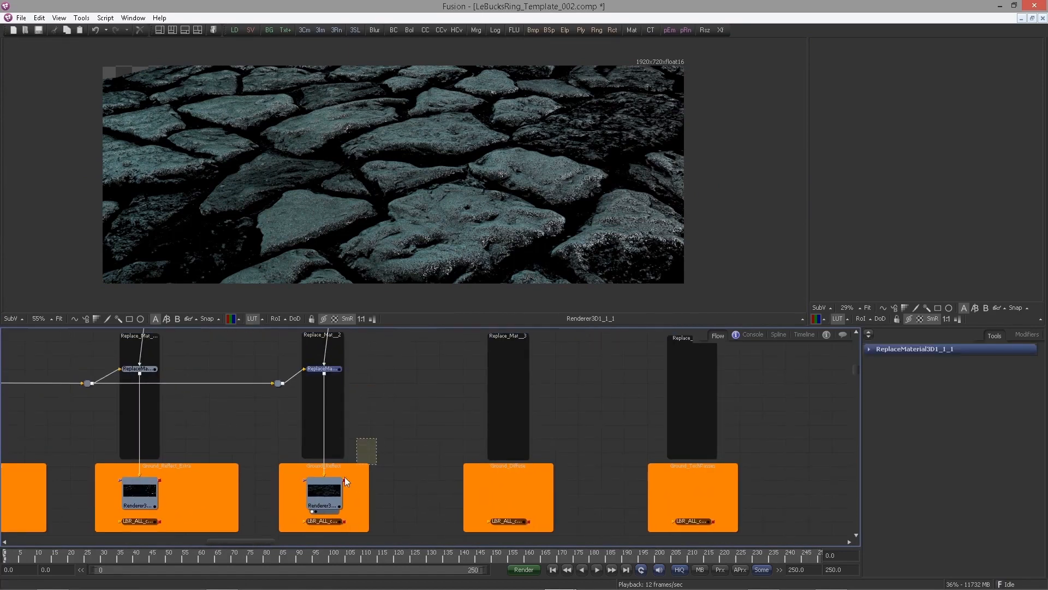
pyautogui.moveTo(345, 477); pyautogui.dragTo(349, 481)
pyautogui.hotkey('ctrl', 'v')
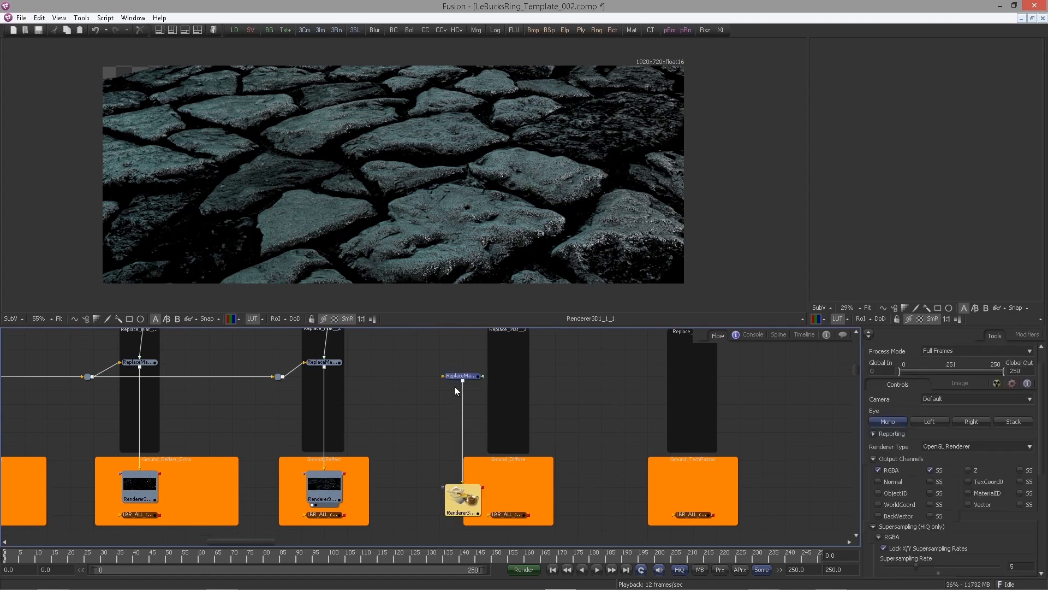
# Position the pasted ReplaceMaterial node in the Replace_Mat_3 frame and rearrange the nearby nodes
pyautogui.moveTo(455, 385); pyautogui.dragTo(494, 468)
pyautogui.click(513, 363)
pyautogui.click(575, 382)
pyautogui.scroll(1, 437, 428)
pyautogui.scroll(3, 437, 428)
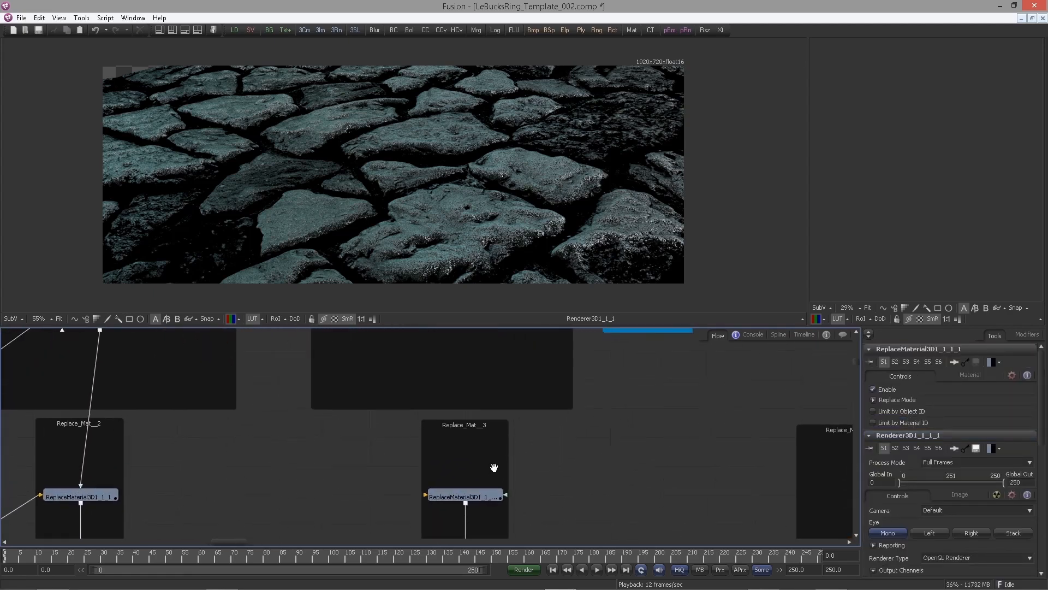
pyautogui.moveTo(365, 435); pyautogui.dragTo(545, 359)
pyautogui.moveTo(171, 448); pyautogui.dragTo(581, 452)
pyautogui.keyDown('alt'); pyautogui.click(554, 425); pyautogui.keyUp('alt')
pyautogui.scroll(-1, 443, 413)
pyautogui.moveTo(524, 398); pyautogui.dragTo(358, 476)
pyautogui.scroll(-1, 443, 413)
pyautogui.scroll(-2, 321, 452)
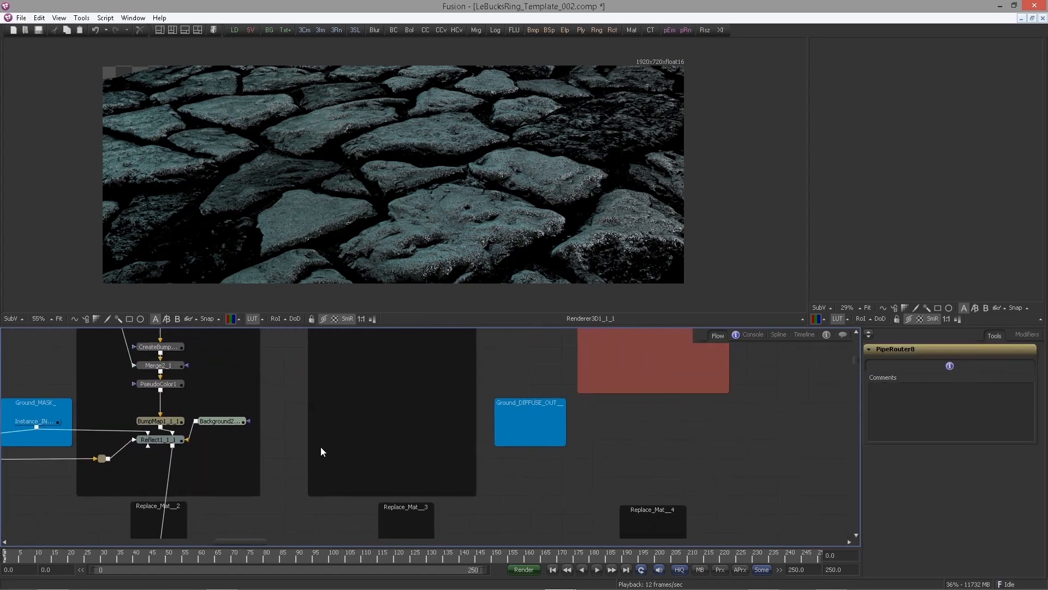
# Add a Blinn material node inside the Ground_Diffuse group
pyautogui.hotkey('shift', 'space')
pyautogui.write('blin')
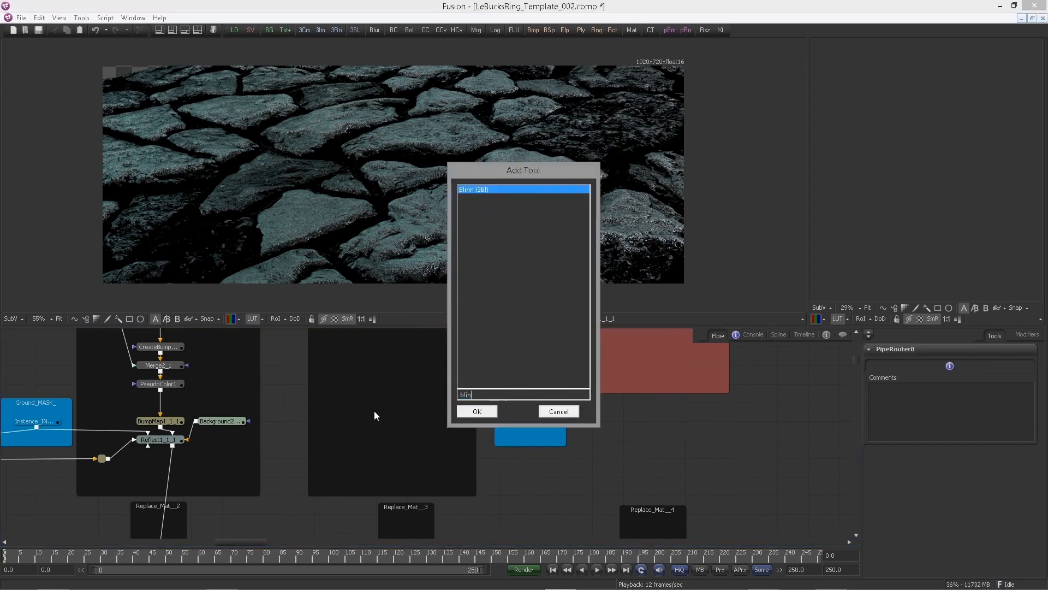
pyautogui.press('Return')
pyautogui.moveTo(377, 416); pyautogui.dragTo(369, 443)
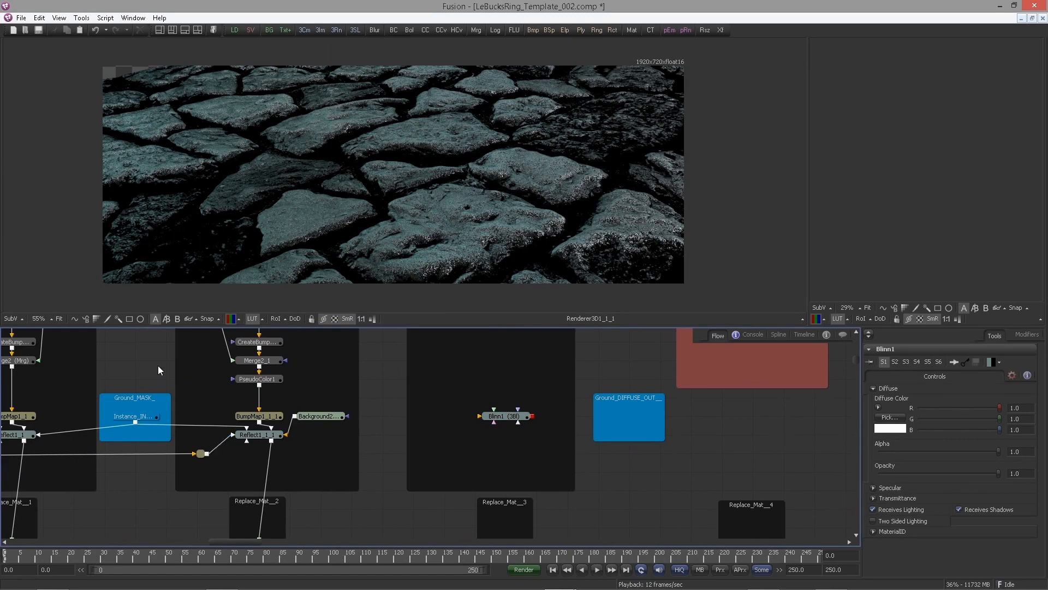
# Connect the ground mask instance to the Blinn's Specular Intensity Material and Specular Exponent Material inputs
pyautogui.click(142, 416)
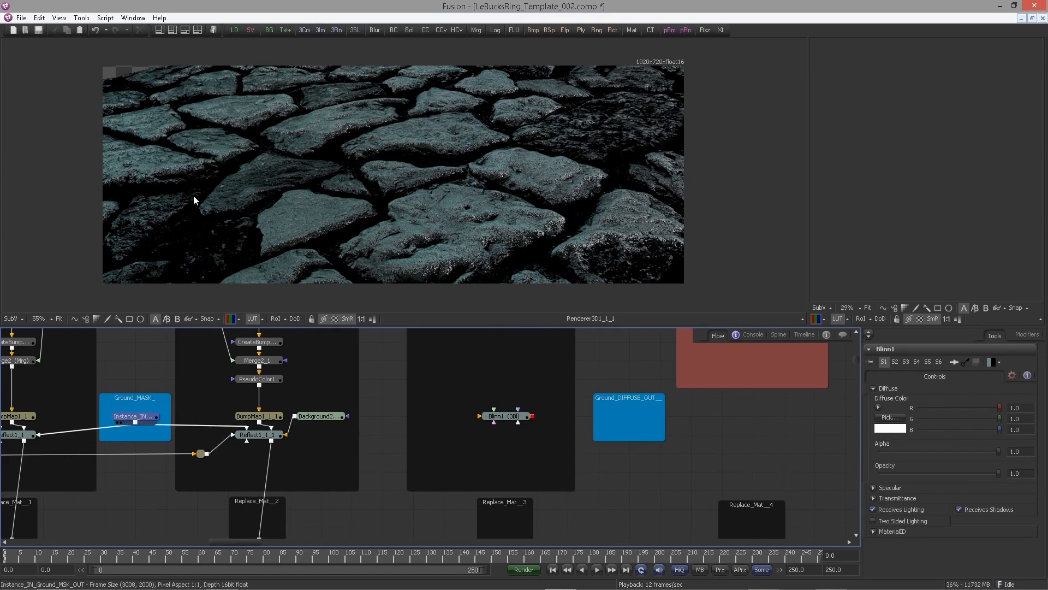
pyautogui.press('1')
pyautogui.moveTo(135, 422); pyautogui.dragTo(496, 417)
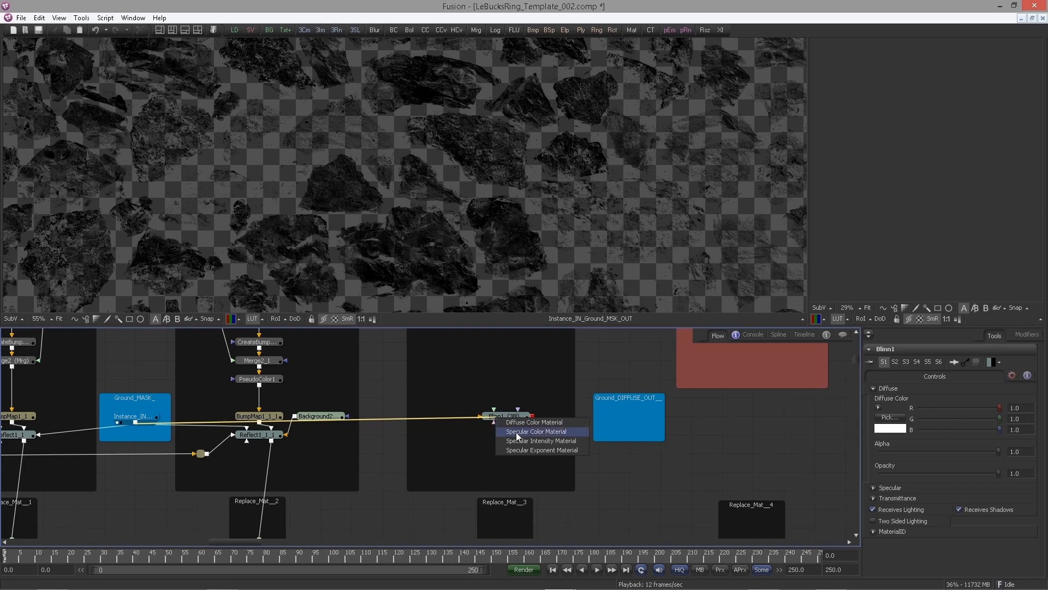
pyautogui.click(517, 441)
pyautogui.keyDown('alt'); pyautogui.click(404, 417); pyautogui.keyUp('alt')
pyautogui.moveTo(404, 417); pyautogui.dragTo(496, 417)
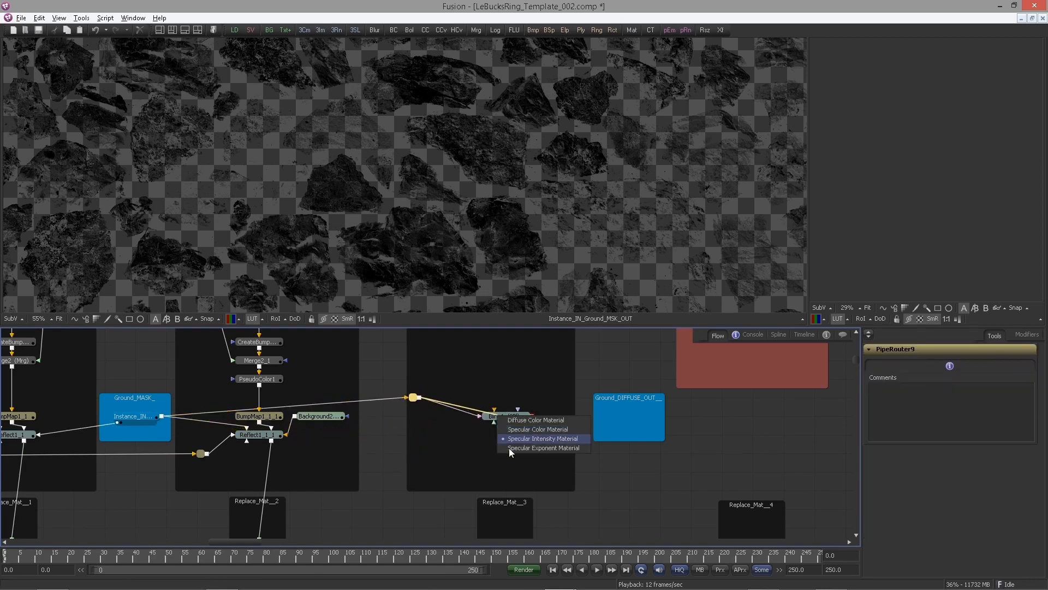
pyautogui.click(511, 448)
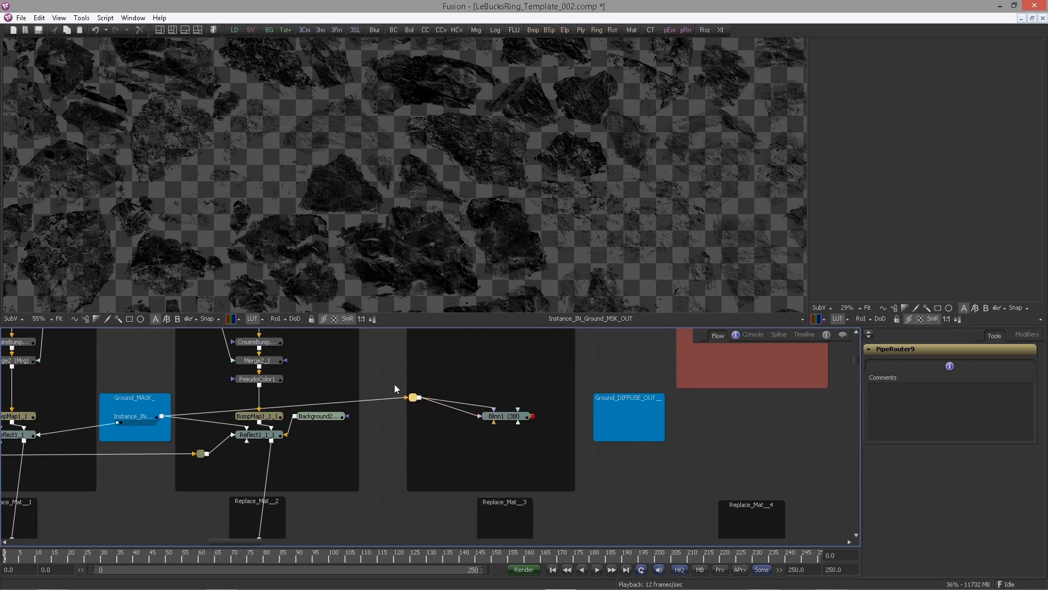
# Paste an instance of the IN_Ground_DIFFUSE_OUT node into the Ground_DIFFUSE_OUT frame
pyautogui.click(139, 398)
pyautogui.moveTo(450, 395); pyautogui.dragTo(414, 395)
pyautogui.scroll(6, 502, 452)
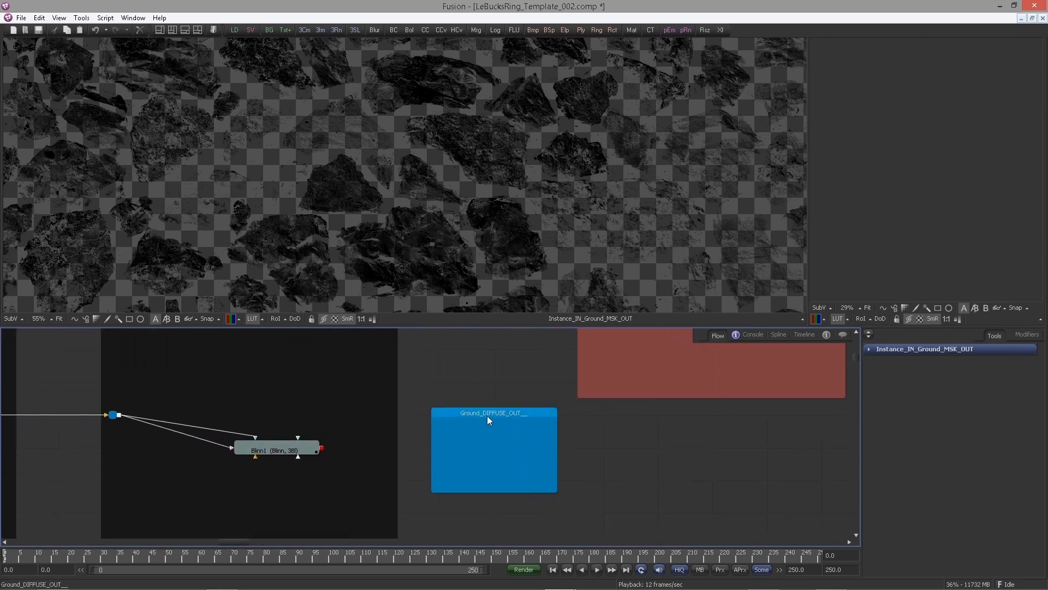
pyautogui.scroll(-12, 475, 387)
pyautogui.scroll(-8, 277, 370)
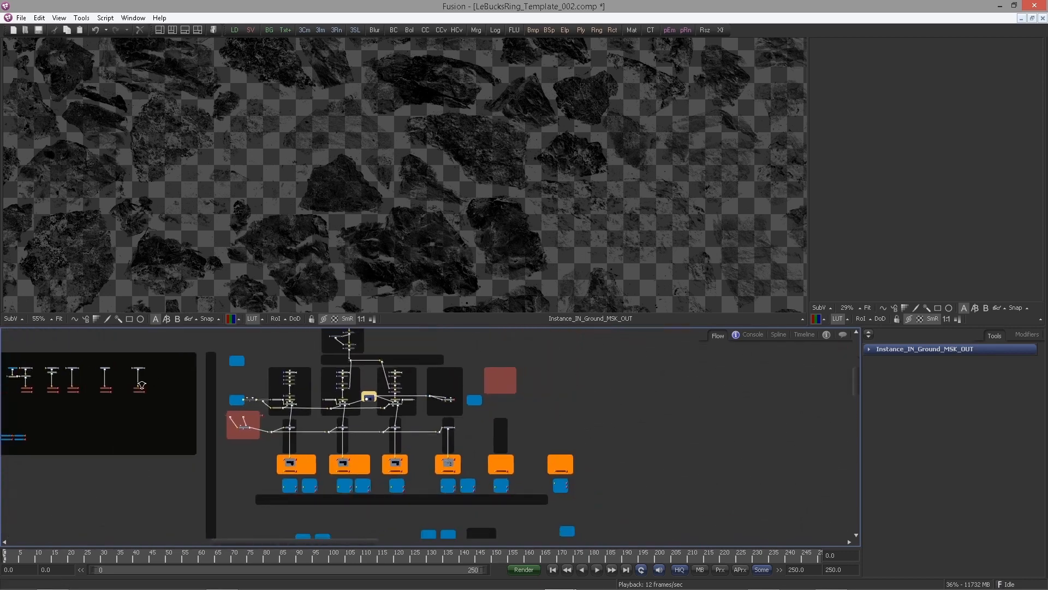
pyautogui.scroll(10, 224, 396)
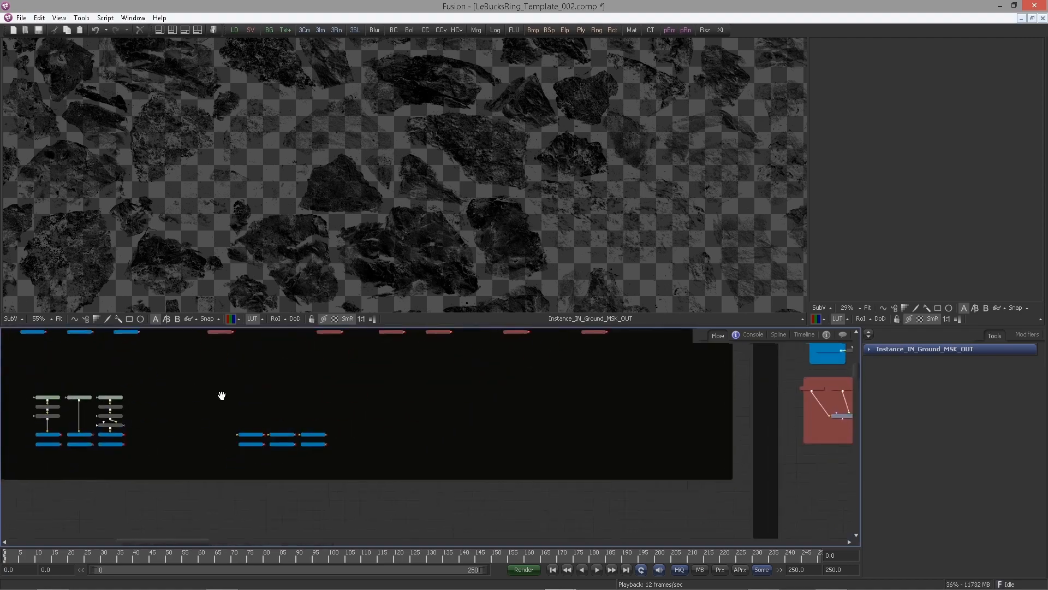
pyautogui.moveTo(413, 428); pyautogui.dragTo(473, 392)
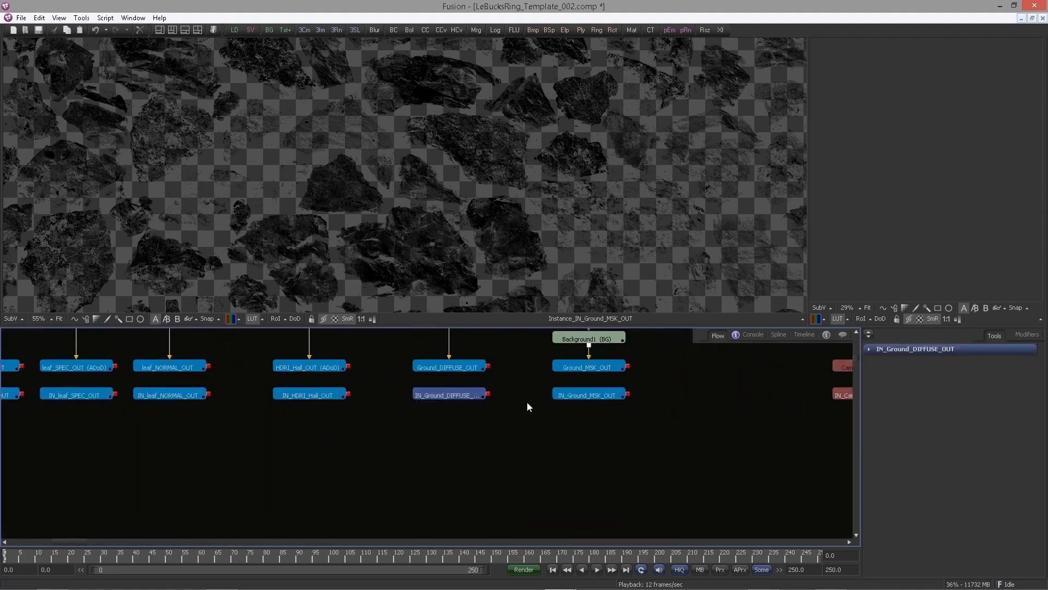
pyautogui.scroll(-10, 437, 412)
pyautogui.moveTo(635, 421); pyautogui.dragTo(221, 419)
pyautogui.scroll(10, 637, 432)
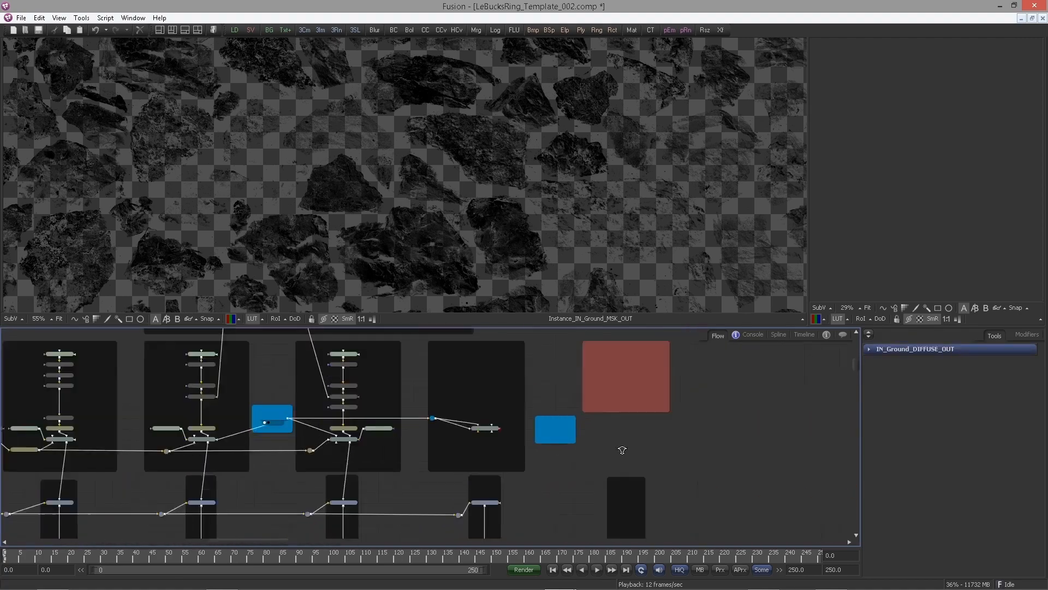
pyautogui.click(488, 439)
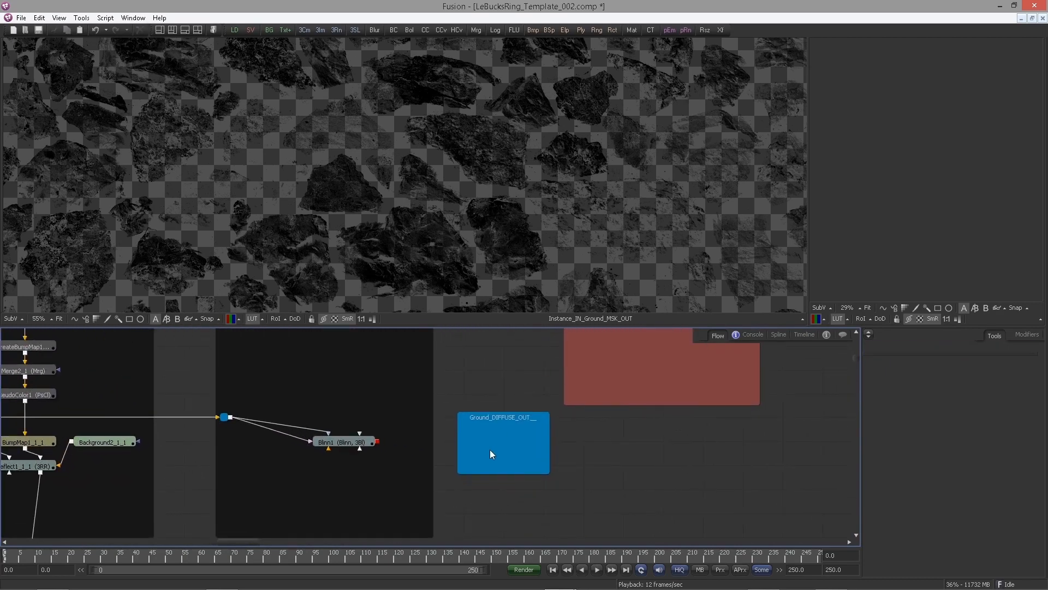
pyautogui.hotkey('ctrl', 'shift', 'v')
pyautogui.click(569, 446)
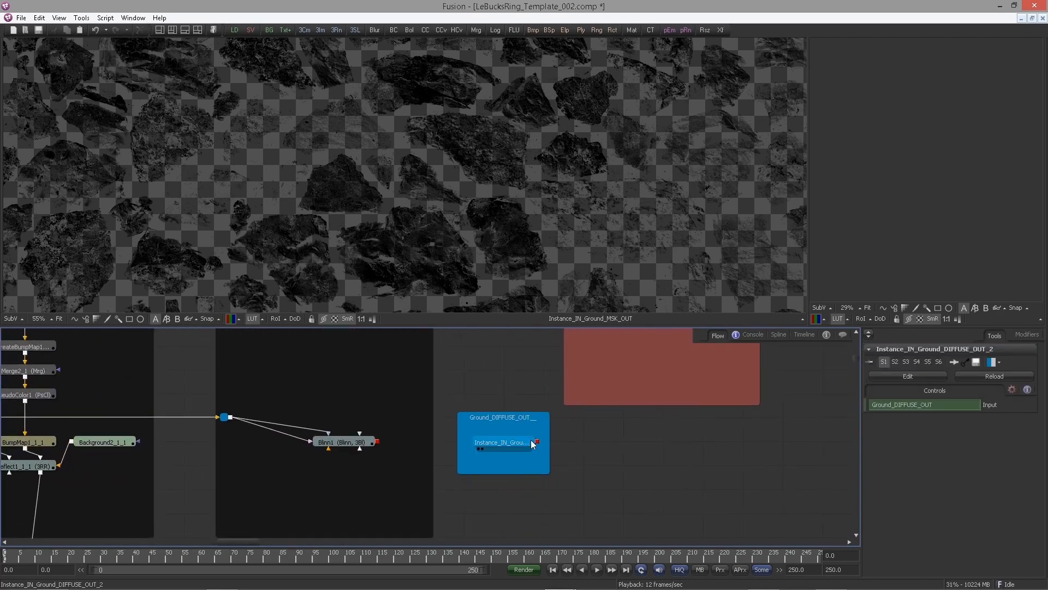
# Connect the pasted diffuse instance into the Blinn material
pyautogui.press('1')
pyautogui.moveTo(538, 441); pyautogui.dragTo(393, 484)
pyautogui.click(319, 442)
pyautogui.scroll(-3, 428, 372)
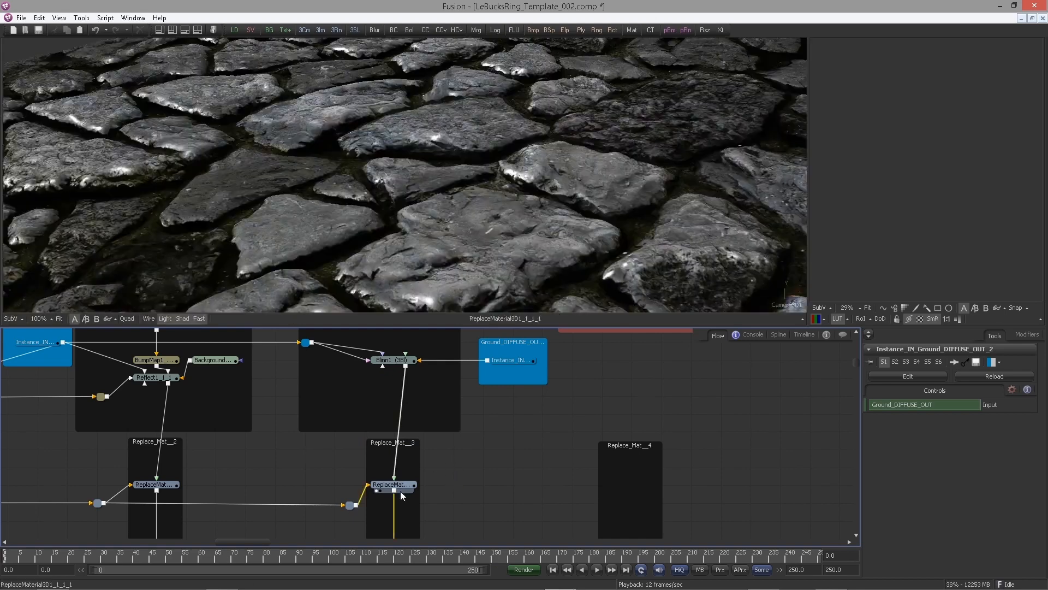
# Copy and paste the BumpMap node from the Reflect_Shader group
pyautogui.moveTo(482, 499); pyautogui.dragTo(496, 479)
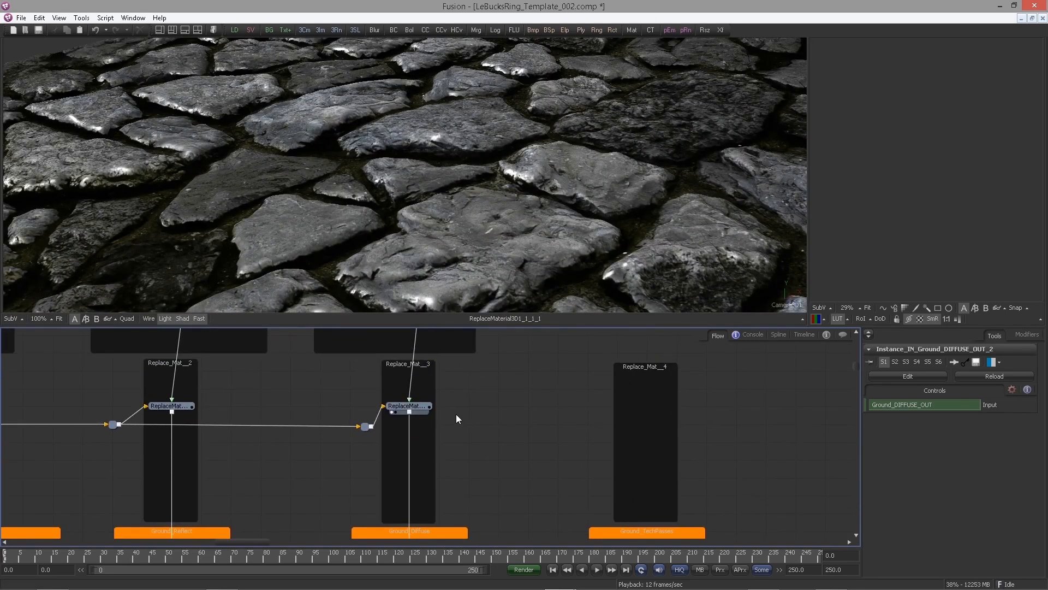
pyautogui.moveTo(456, 413); pyautogui.dragTo(477, 578)
pyautogui.scroll(-1, 461, 410)
pyautogui.moveTo(452, 360); pyautogui.dragTo(456, 444)
pyautogui.moveTo(456, 443)
pyautogui.mouseDown()
pyautogui.moveTo(432, 443)
pyautogui.moveTo(467, 442)
pyautogui.mouseUp()
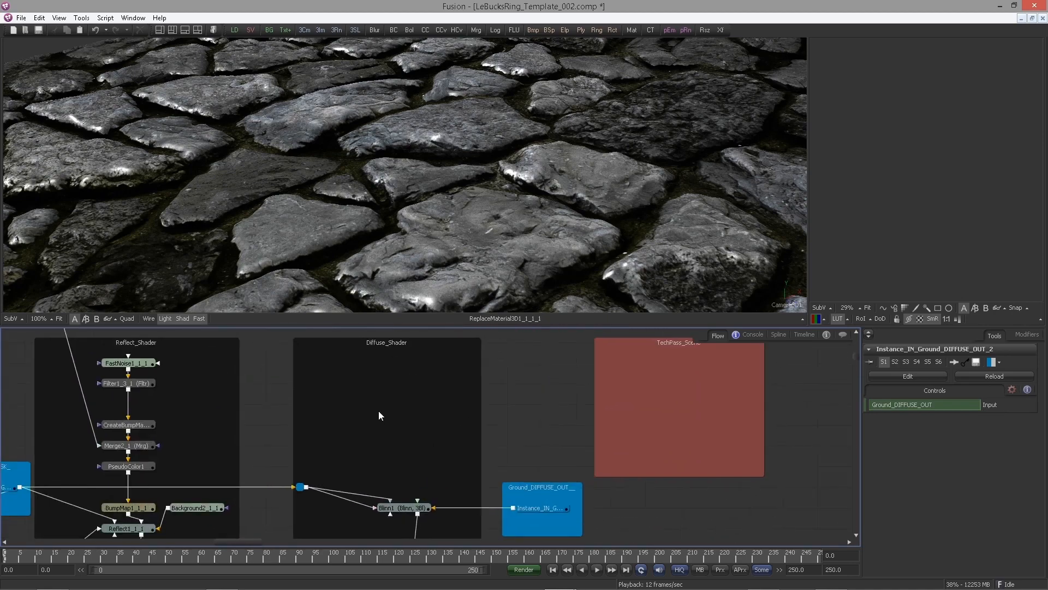
pyautogui.click(378, 410)
pyautogui.moveTo(187, 452); pyautogui.dragTo(217, 400)
pyautogui.click(170, 461)
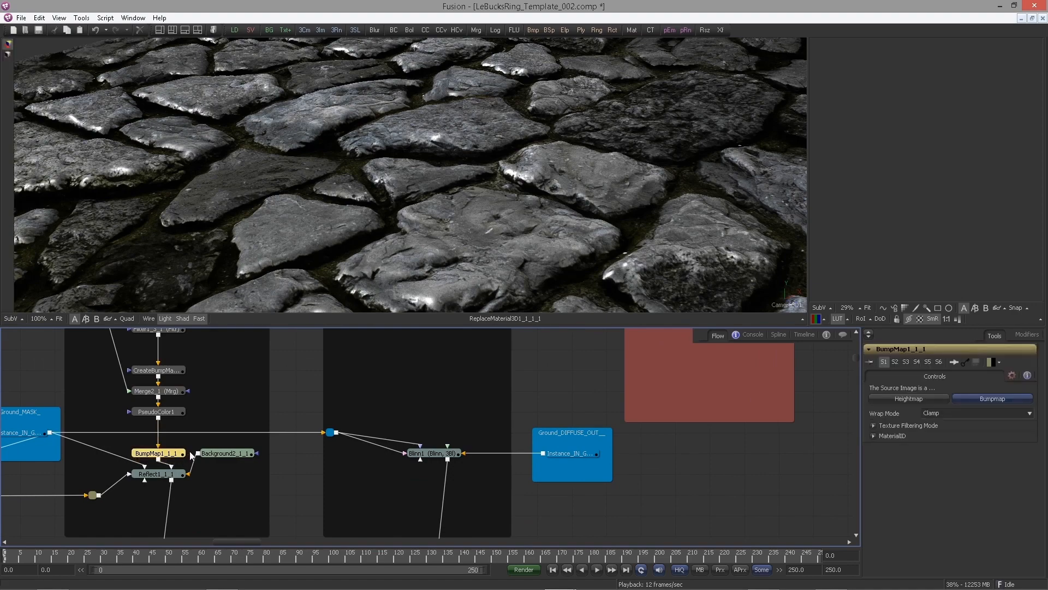
pyautogui.hotkey('ctrl', 'c')
pyautogui.hotkey('ctrl', 'v')
# Move the BumpMap copy into the Diffuse_Shader group, feed it the normal bump pipe and connect it to the Blinn
pyautogui.moveTo(419, 391); pyautogui.dragTo(454, 447)
pyautogui.moveTo(453, 446); pyautogui.dragTo(323, 446)
pyautogui.moveTo(225, 394); pyautogui.dragTo(414, 476)
pyautogui.keyDown('ctrl'); pyautogui.click(365, 455); pyautogui.keyUp('ctrl')
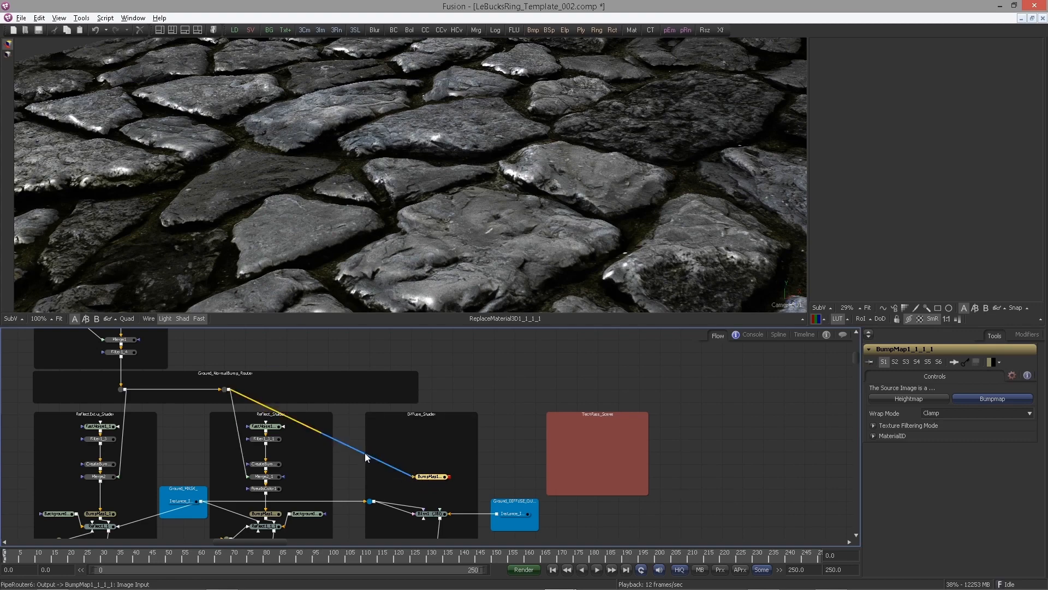
pyautogui.moveTo(364, 453); pyautogui.dragTo(411, 515)
pyautogui.scroll(3, 447, 463)
pyautogui.click(389, 477)
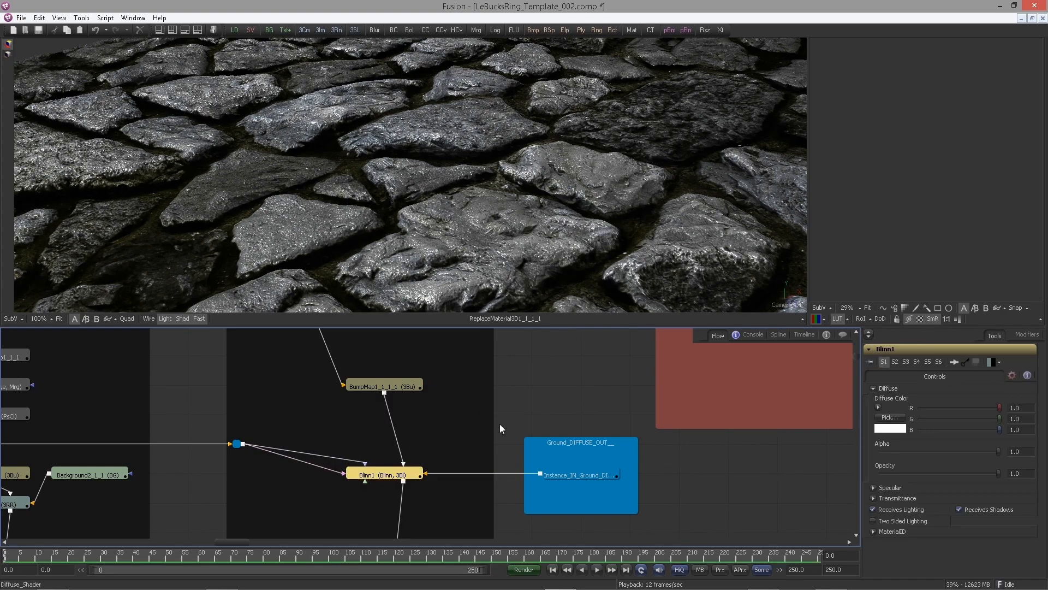
pyautogui.moveTo(486, 427); pyautogui.dragTo(423, 388)
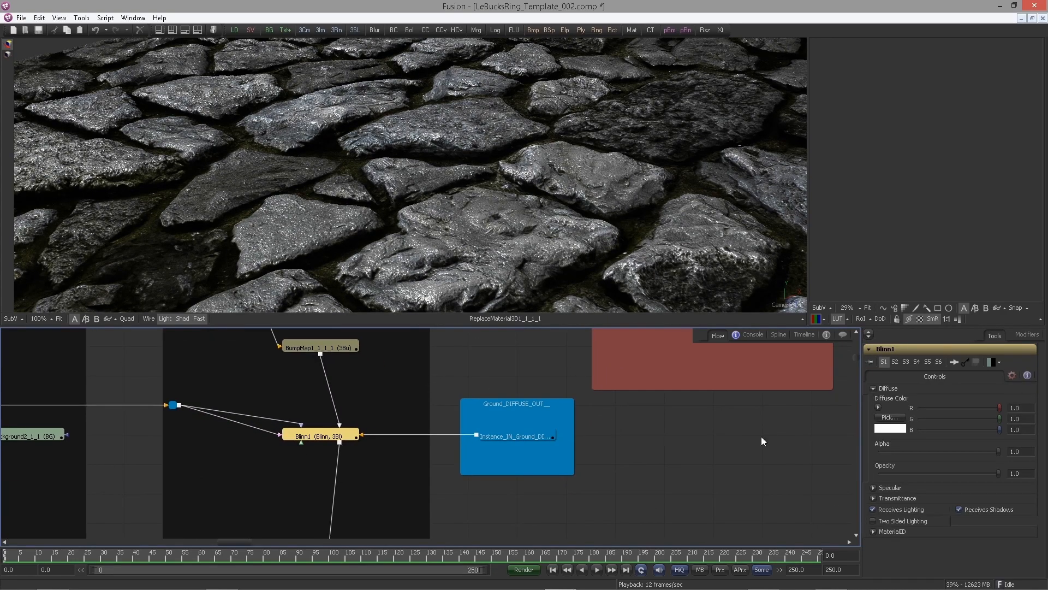
# Set the Blinn's Specular Intensity to 0.1
pyautogui.click(874, 487)
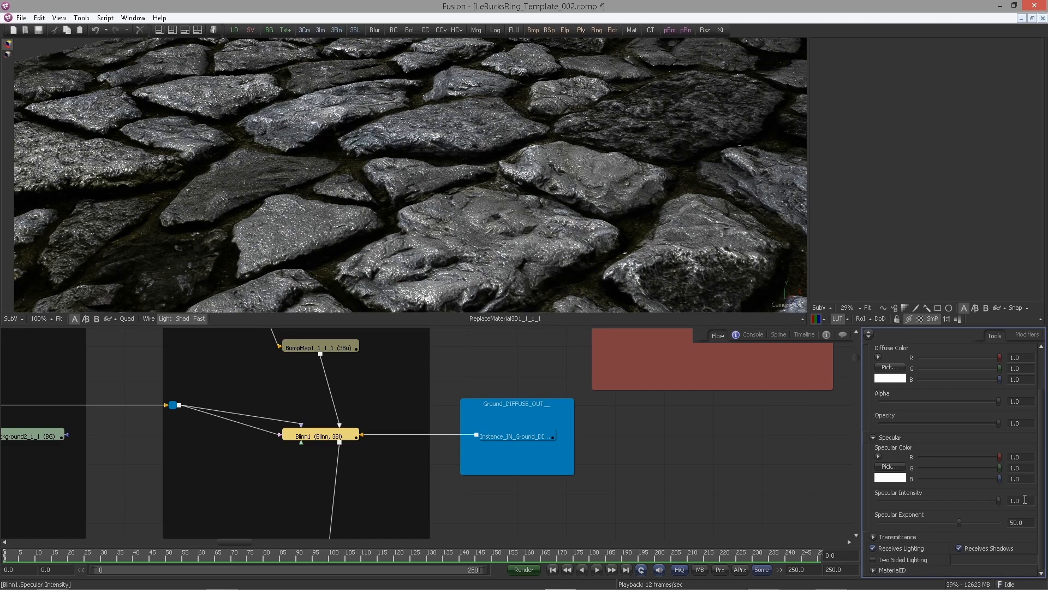
pyautogui.write('0.1')
pyautogui.press('Tab')
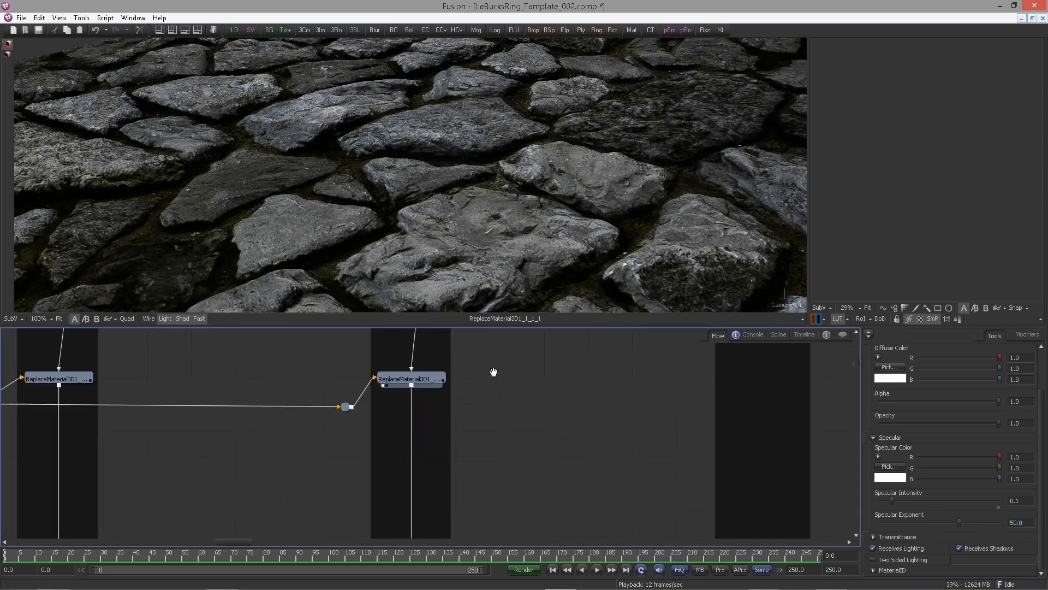
# Insert a Merge3D node between the Replace_Mat_3 ReplaceMaterial node and the Ground_Diffuse renderer
pyautogui.click(409, 377)
pyautogui.moveTo(541, 445); pyautogui.dragTo(501, 470)
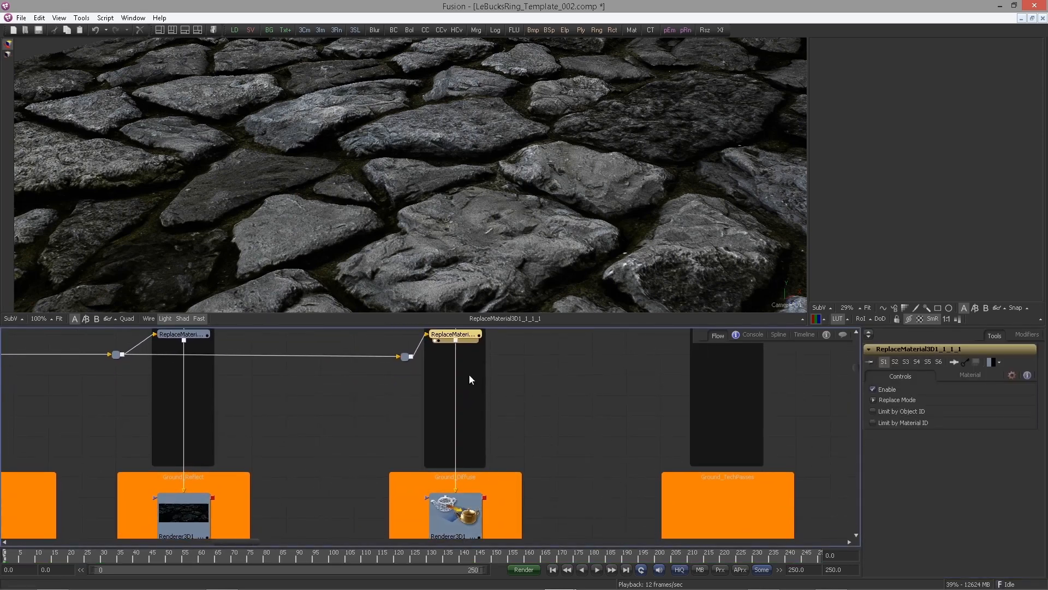
pyautogui.hotkey('ctrl', 'space')
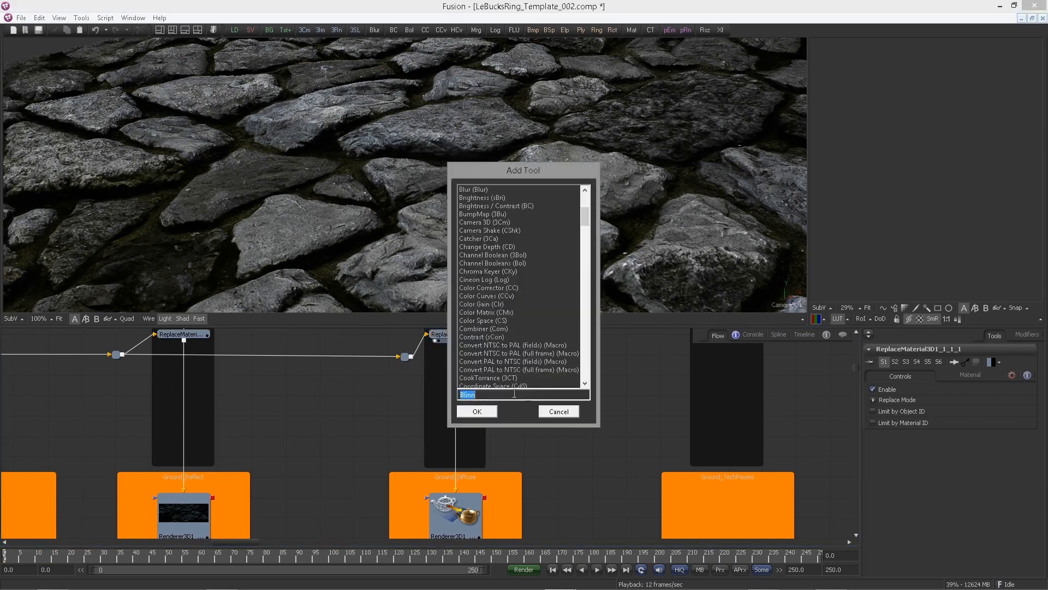
pyautogui.write('merge')
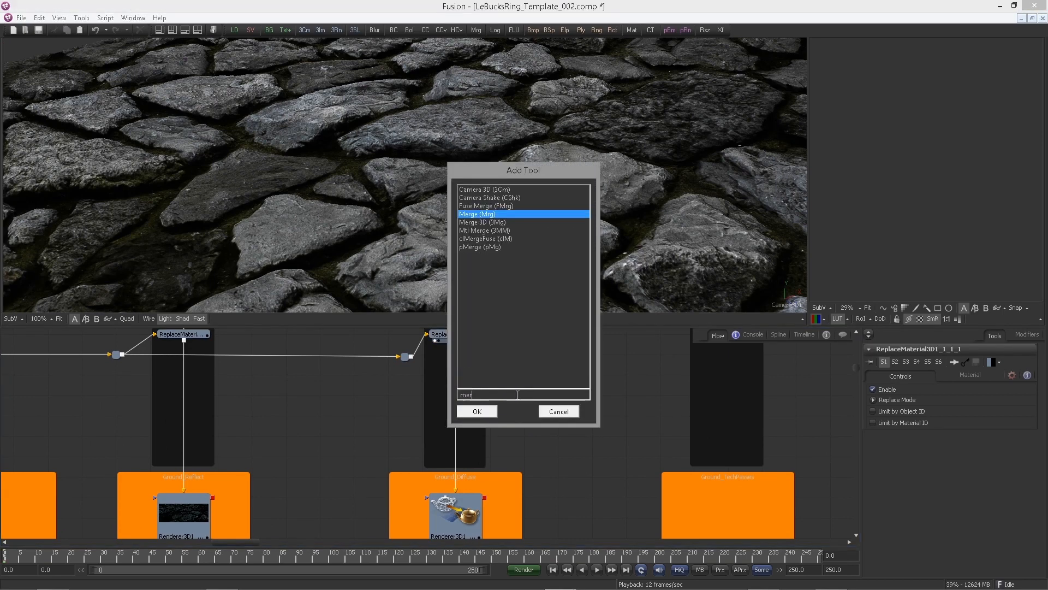
pyautogui.press('Down')
pyautogui.click(495, 416)
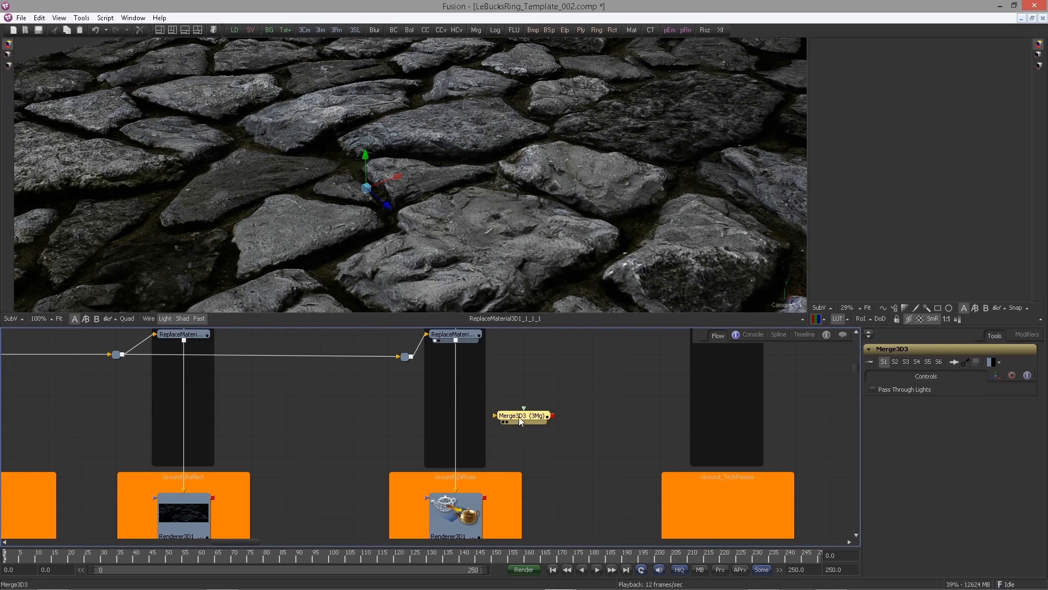
pyautogui.moveTo(519, 417); pyautogui.dragTo(456, 395)
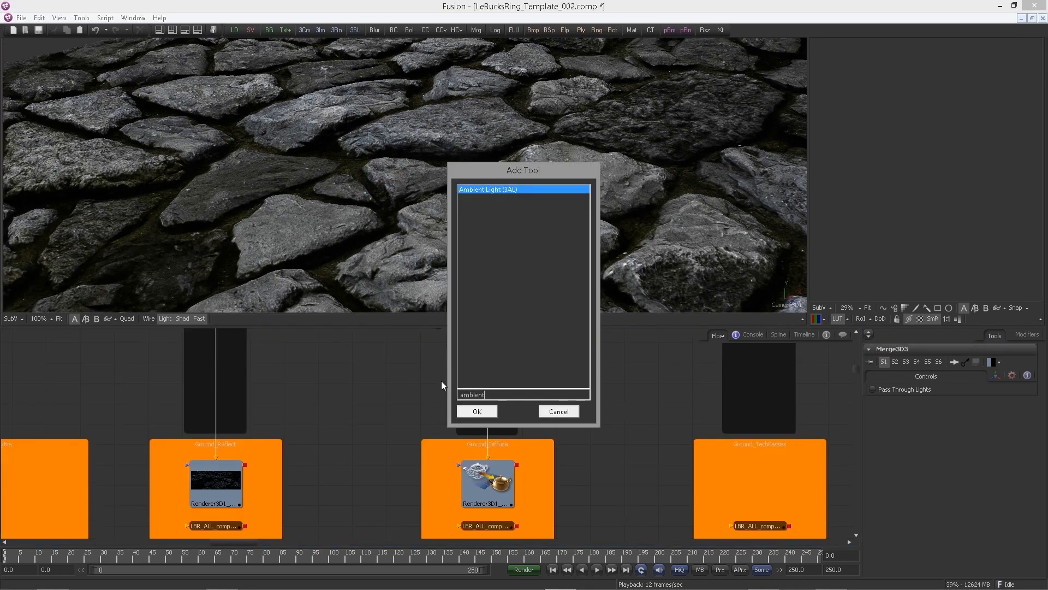
# Add an Ambient Light and connect it to the Merge3D
pyautogui.click(477, 412)
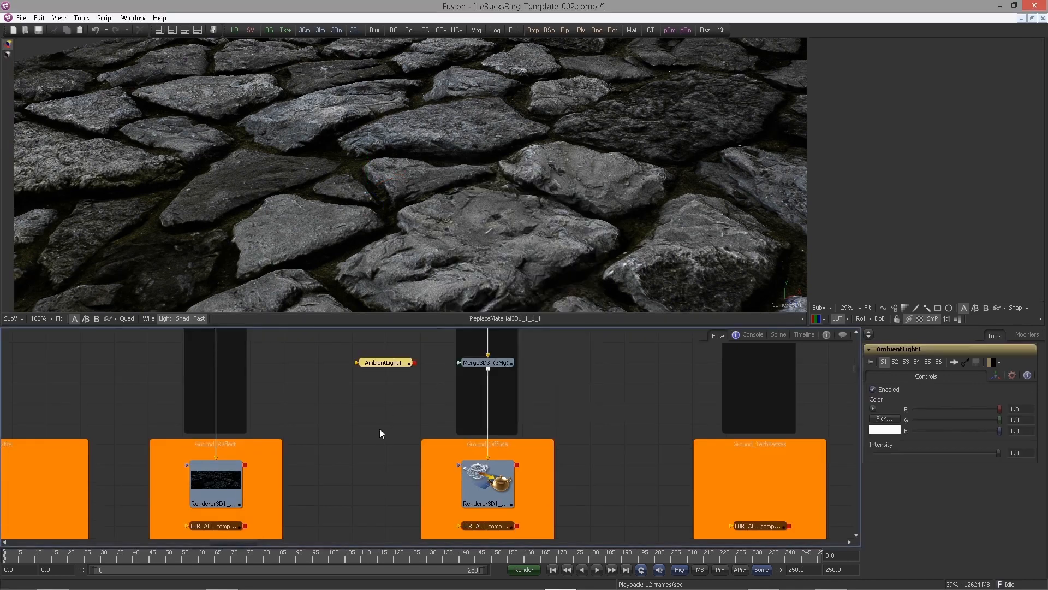
pyautogui.moveTo(406, 396); pyautogui.dragTo(364, 459)
pyautogui.scroll(2, 365, 460)
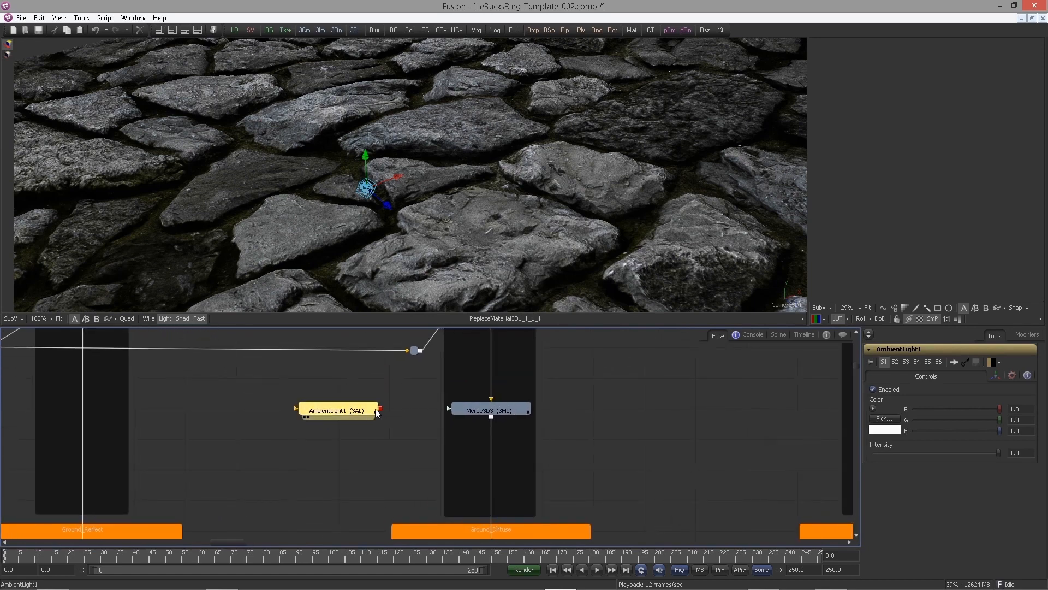
pyautogui.moveTo(381, 409)
pyautogui.mouseDown()
pyautogui.moveTo(434, 428)
pyautogui.moveTo(365, 417)
pyautogui.mouseUp()
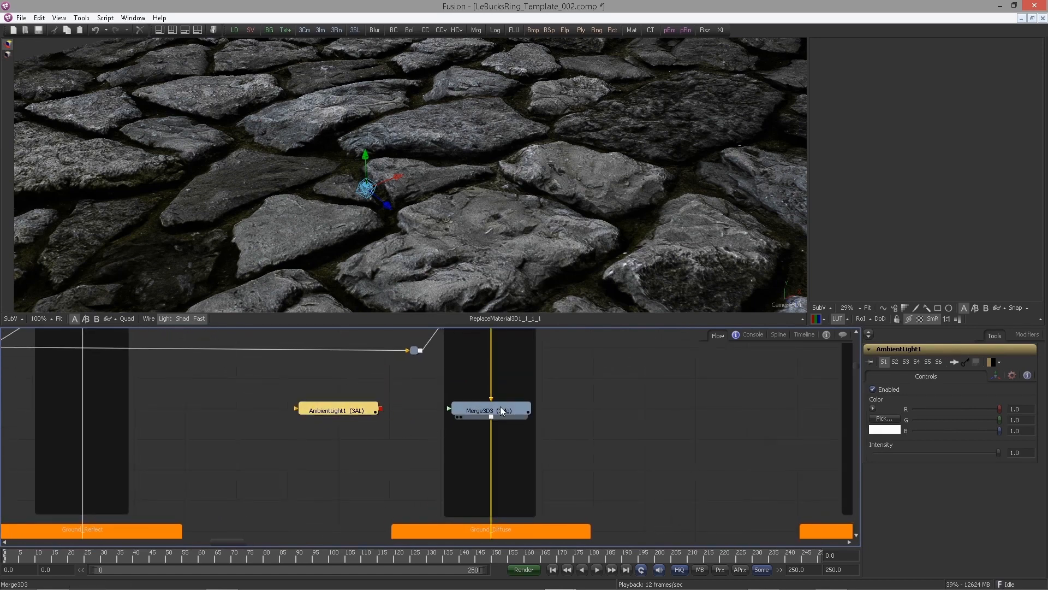
pyautogui.moveTo(500, 406); pyautogui.dragTo(478, 406)
pyautogui.moveTo(358, 409); pyautogui.dragTo(442, 411)
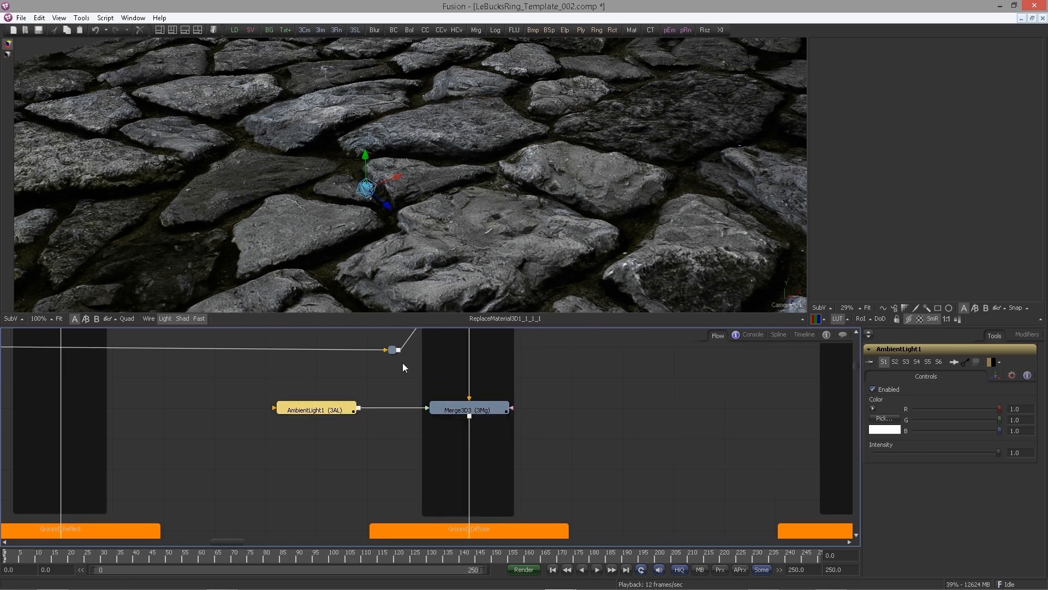
# Add a Spot Light and connect it to the Merge3D
pyautogui.click(600, 405)
pyautogui.hotkey('ctrl', 'space')
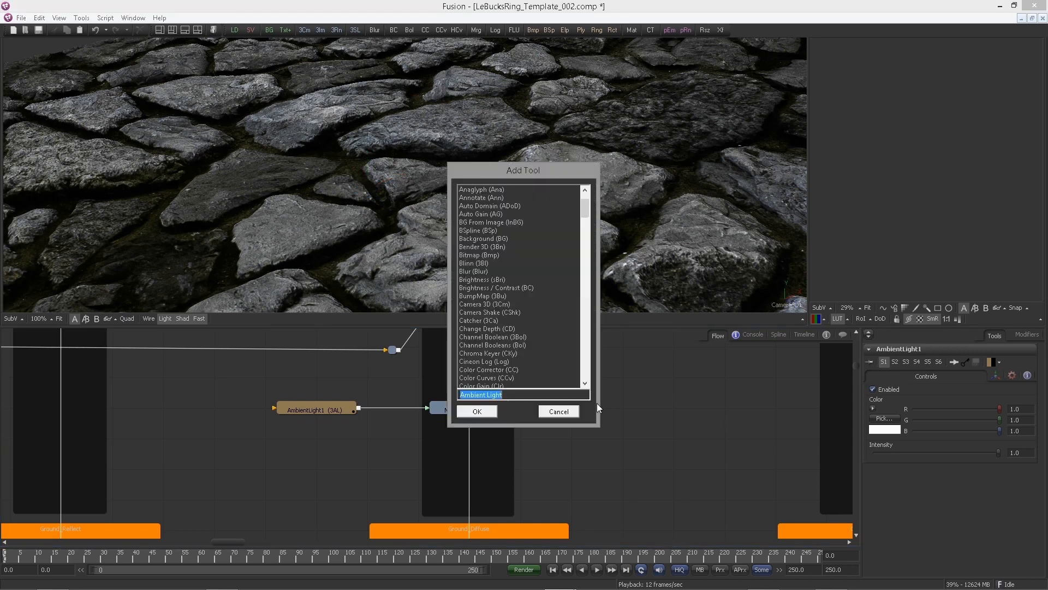
pyautogui.write('spor')
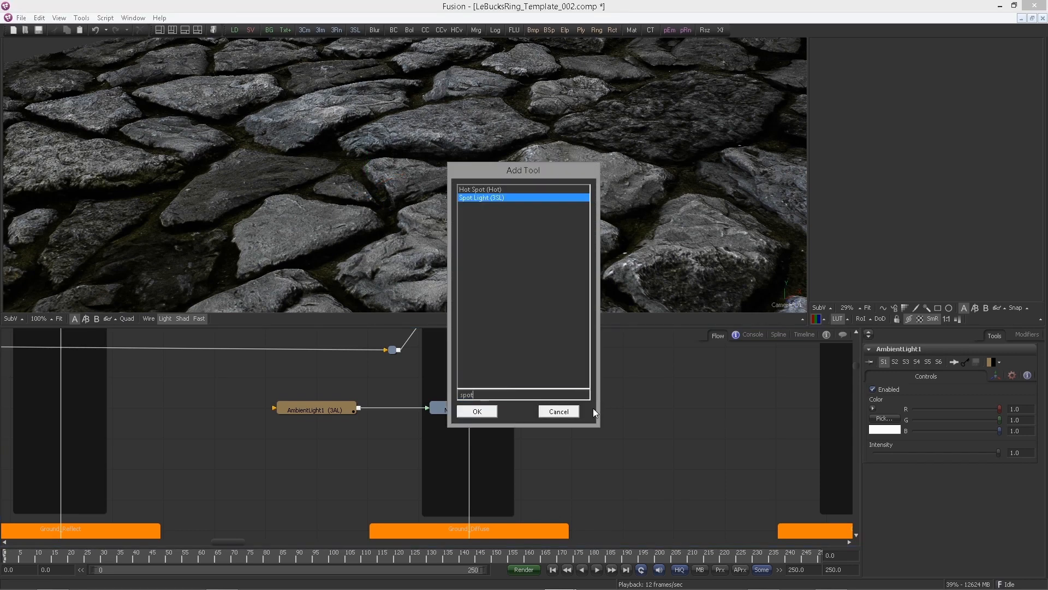
pyautogui.press('Return')
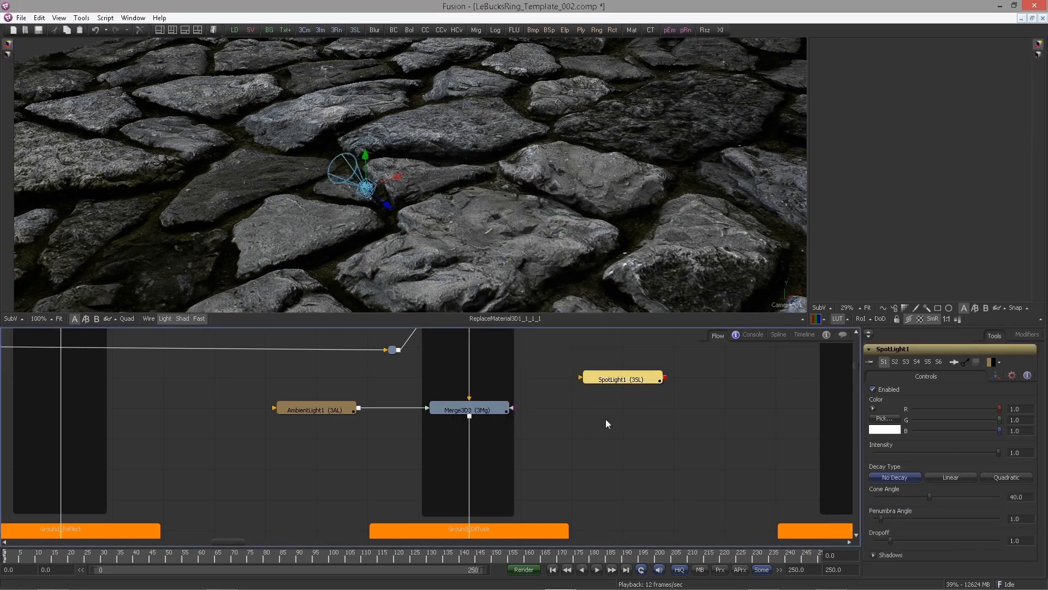
pyautogui.moveTo(665, 377); pyautogui.dragTo(502, 411)
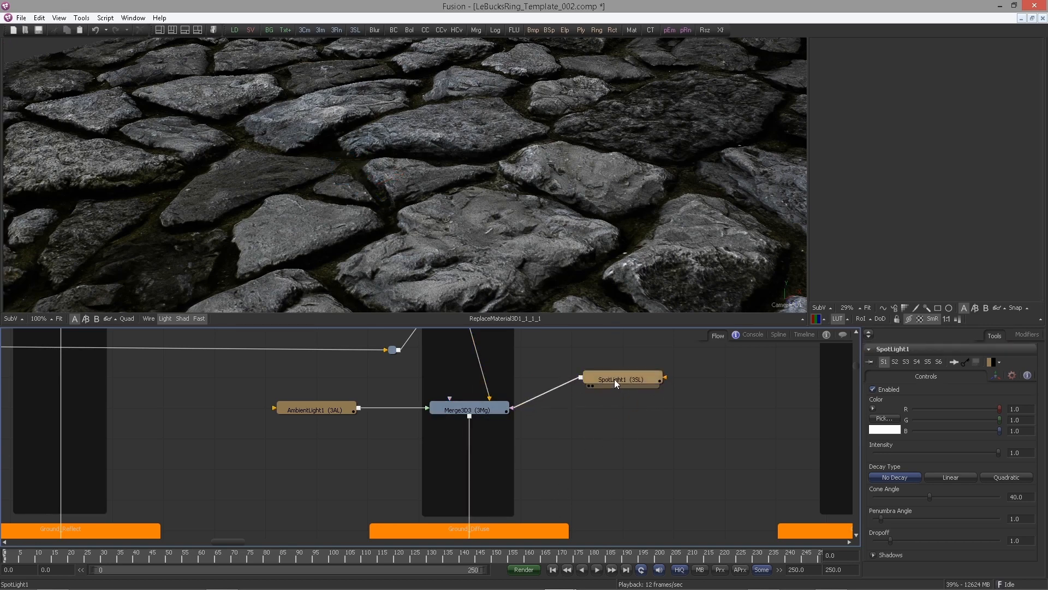
# Show the Merge3D scene in a second viewer beside the rendered ground view
pyautogui.moveTo(614, 379); pyautogui.dragTo(597, 409)
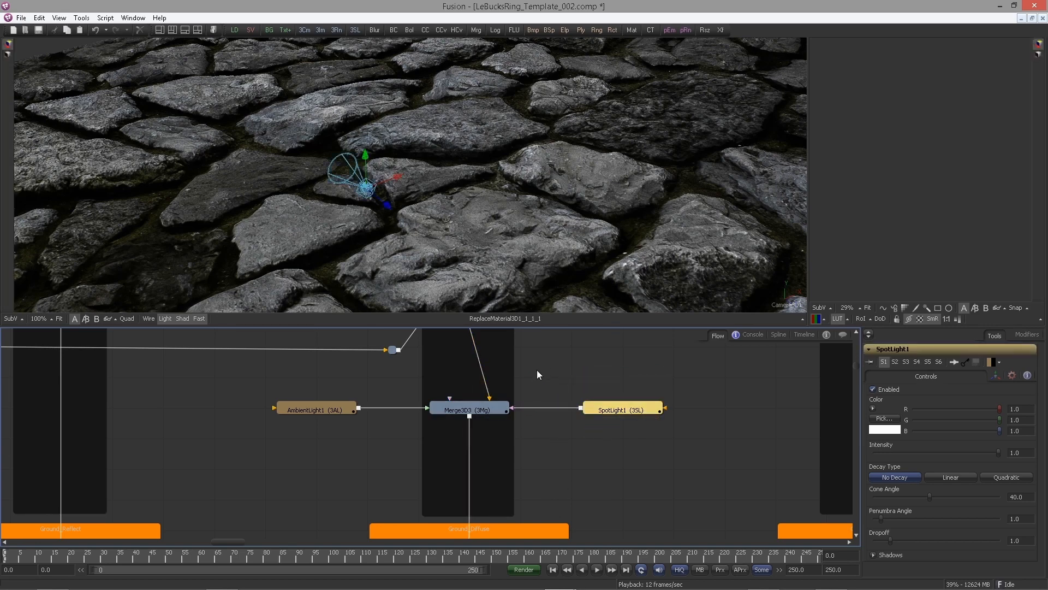
pyautogui.moveTo(537, 369); pyautogui.dragTo(507, 362)
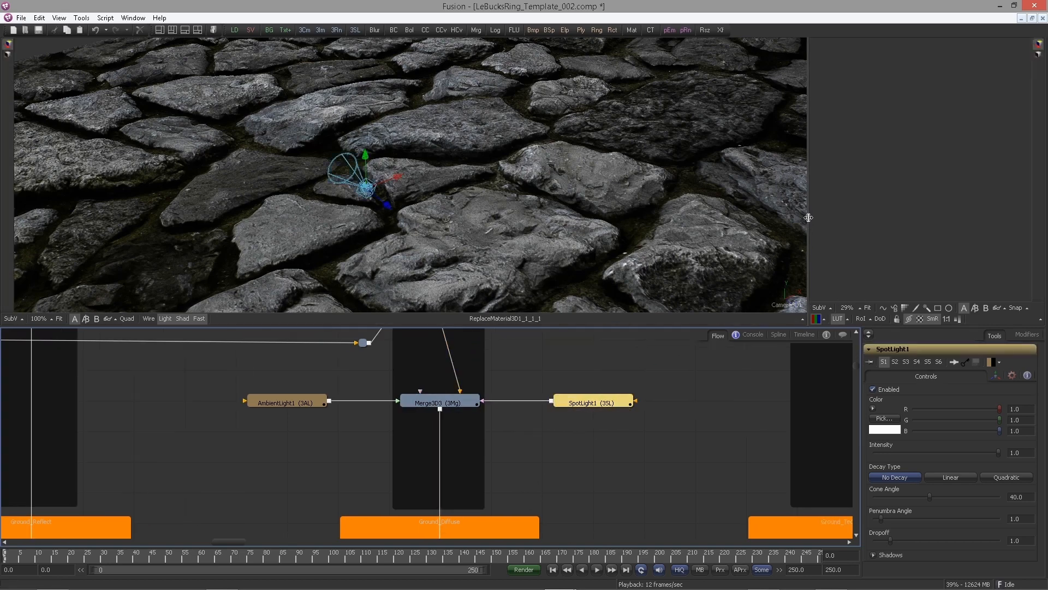
pyautogui.moveTo(806, 222); pyautogui.dragTo(631, 224)
pyautogui.moveTo(475, 405); pyautogui.dragTo(772, 192)
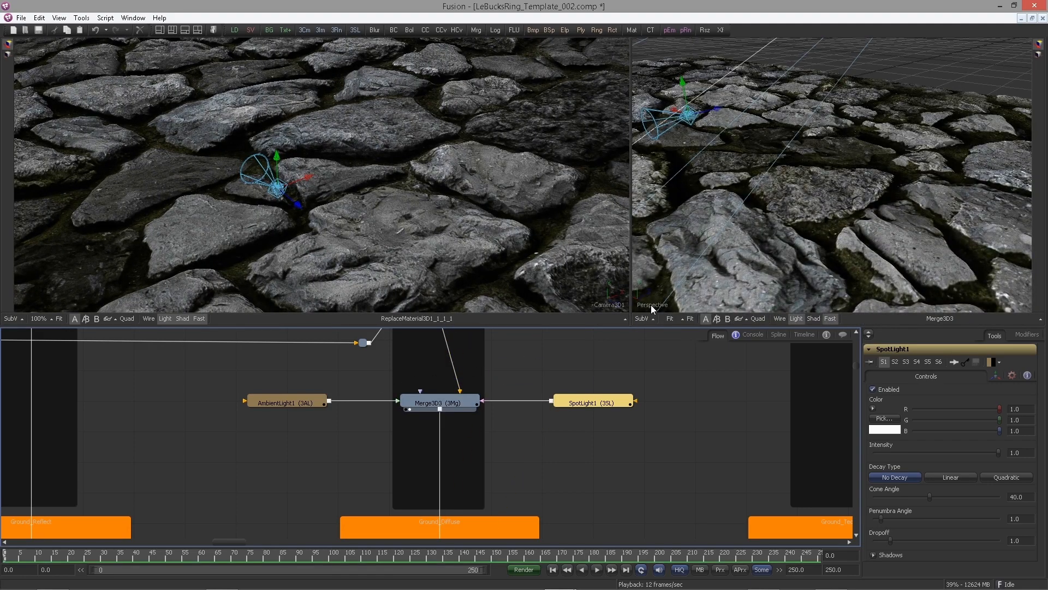
pyautogui.moveTo(777, 205); pyautogui.dragTo(805, 187)
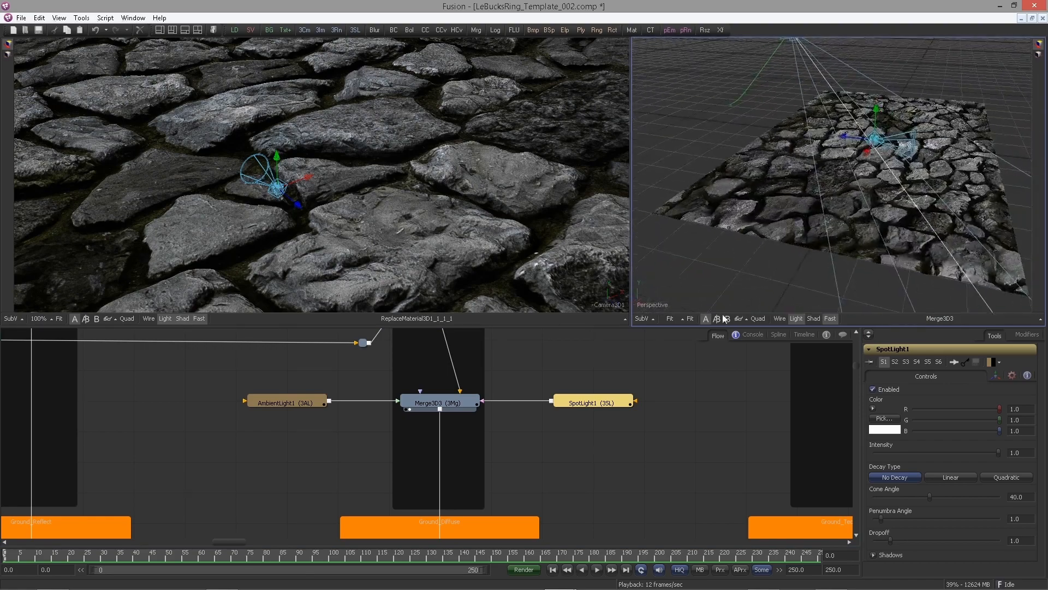
# Set the Ambient Light's color to R 0.086, G 0.127, B 0.14
pyautogui.moveTo(600, 389); pyautogui.dragTo(529, 391)
pyautogui.click(245, 404)
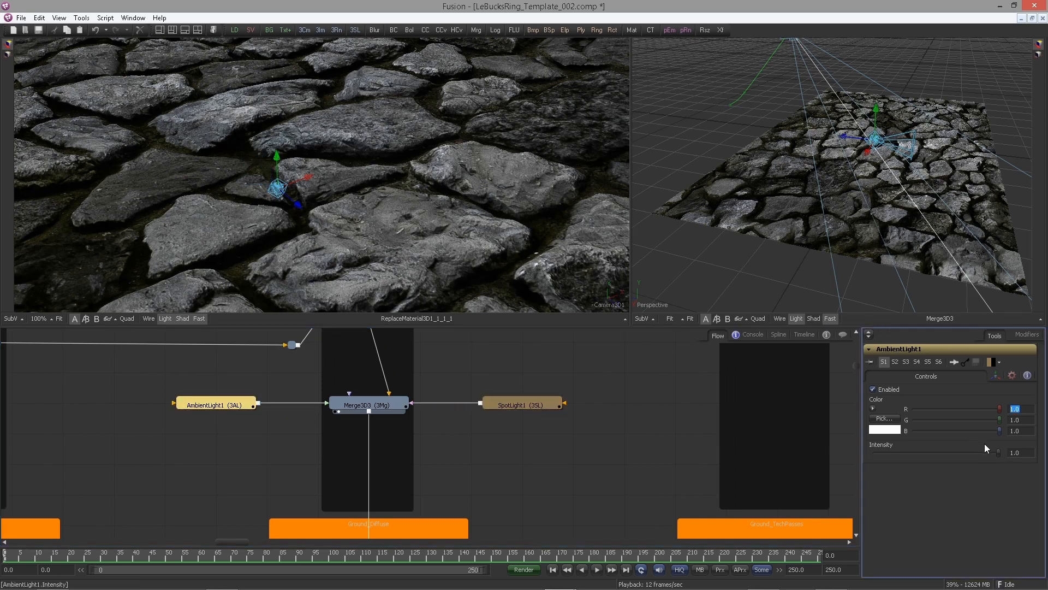
pyautogui.write('0.086')
pyautogui.press('Tab')
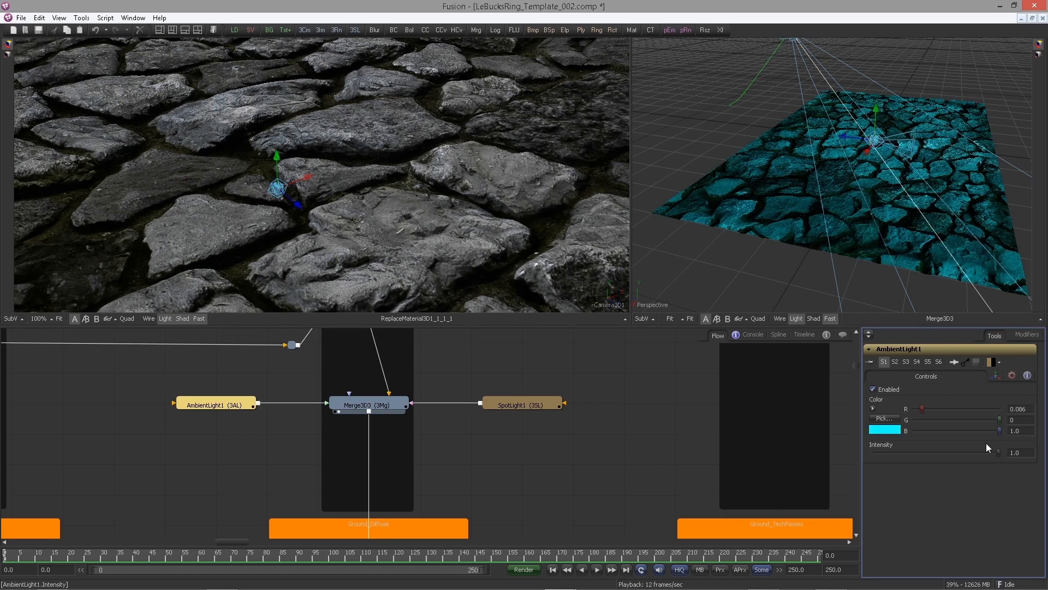
pyautogui.write('0.127')
pyautogui.press('Tab')
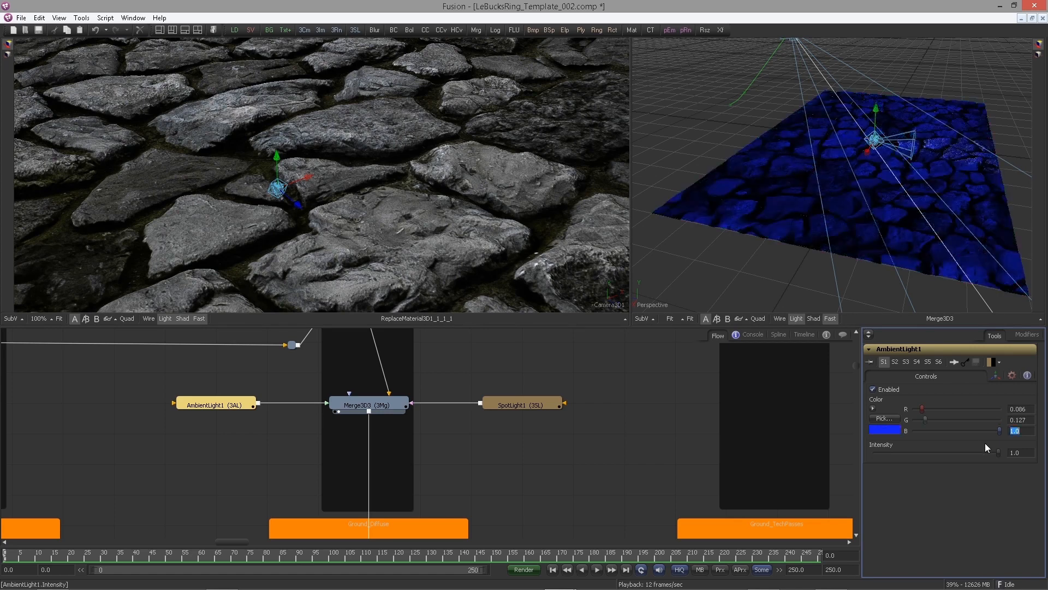
pyautogui.write('0.14')
pyautogui.press('Tab')
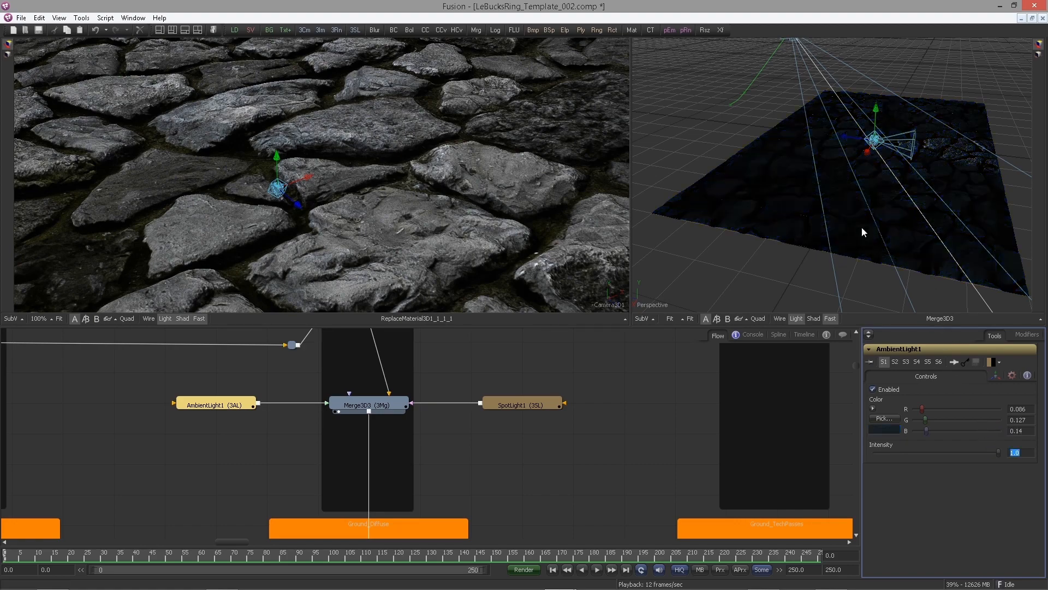
# Set the Spot Light's translation to X 2.838, Y -0.075, Z 1.804
pyautogui.moveTo(862, 227); pyautogui.dragTo(775, 234)
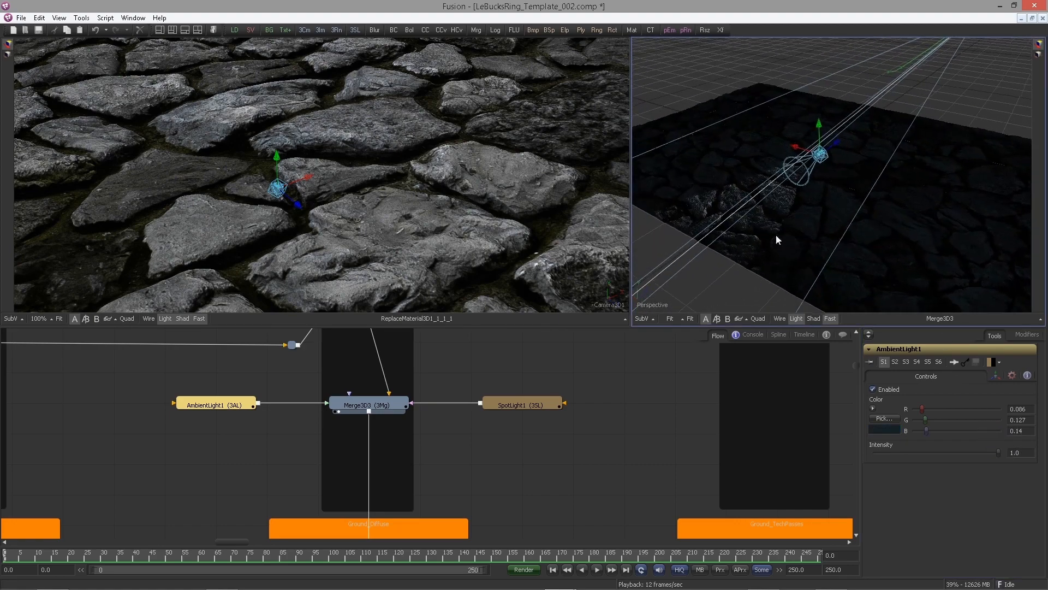
pyautogui.click(543, 407)
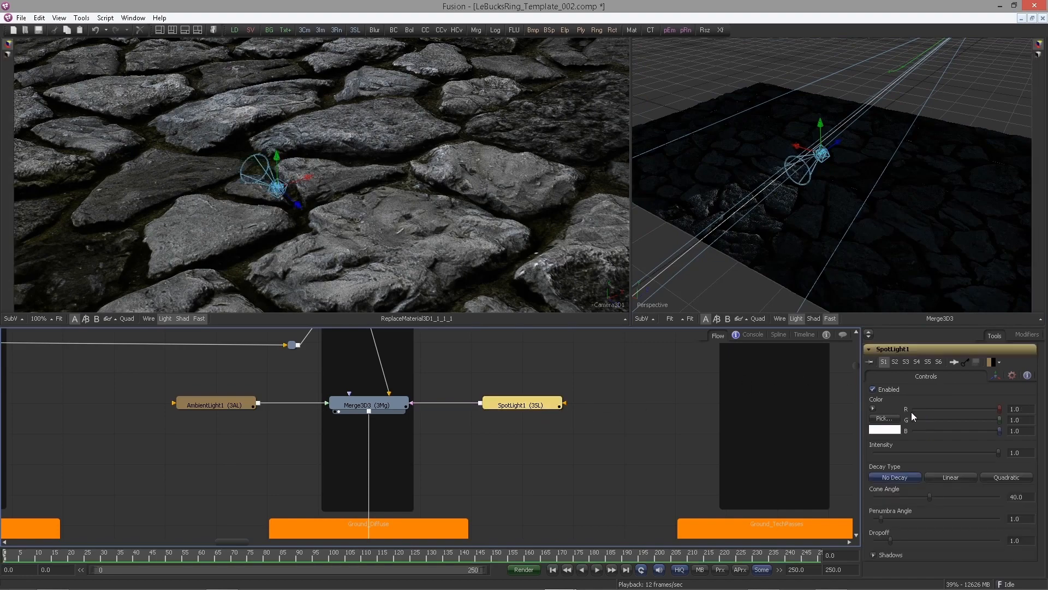
pyautogui.click(996, 376)
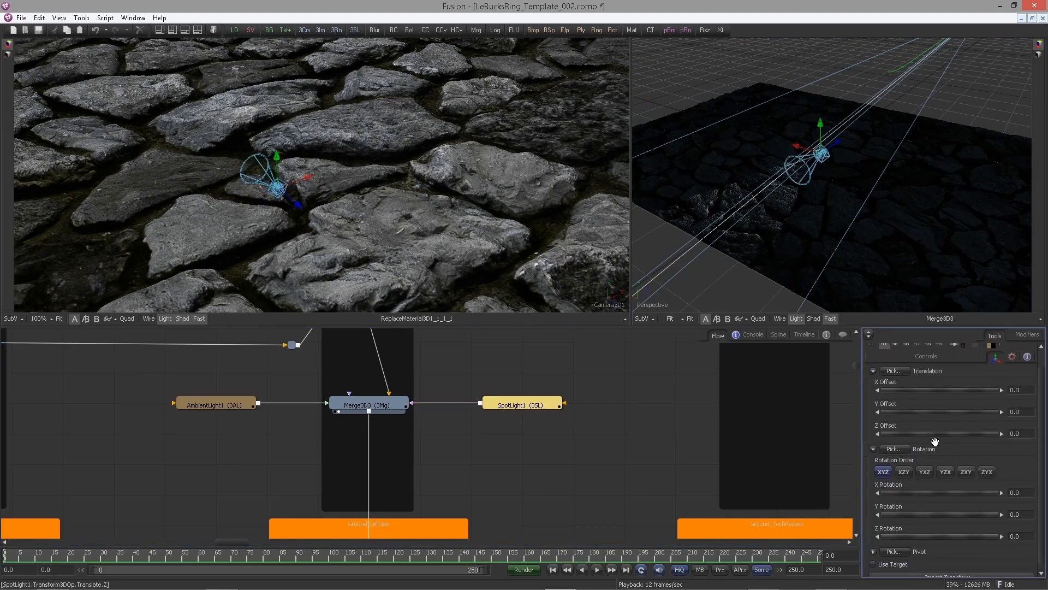
pyautogui.click(868, 334)
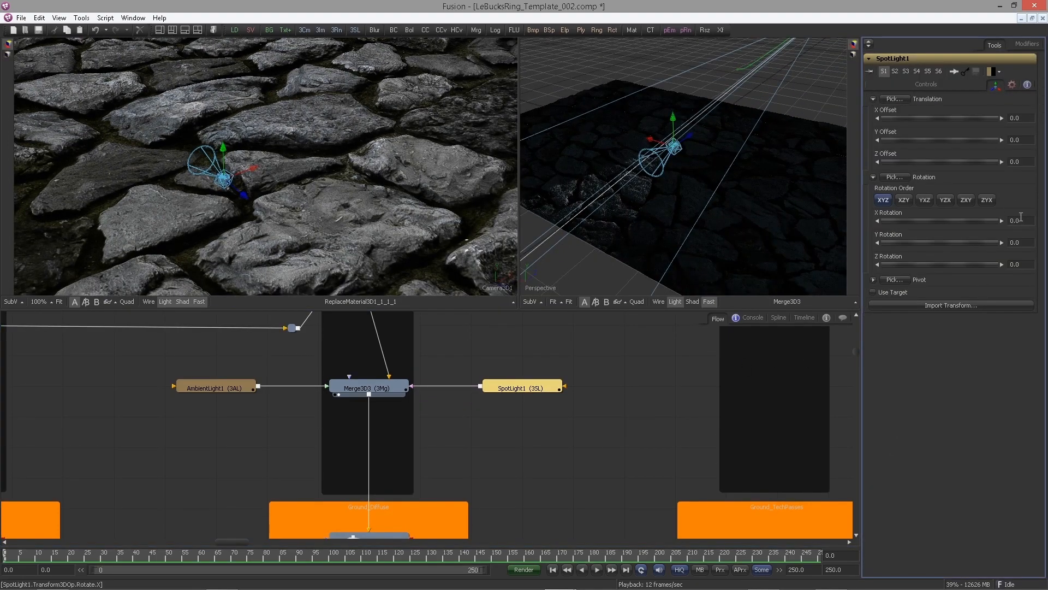
pyautogui.click(1025, 119)
pyautogui.write('2.838')
pyautogui.click(1021, 140)
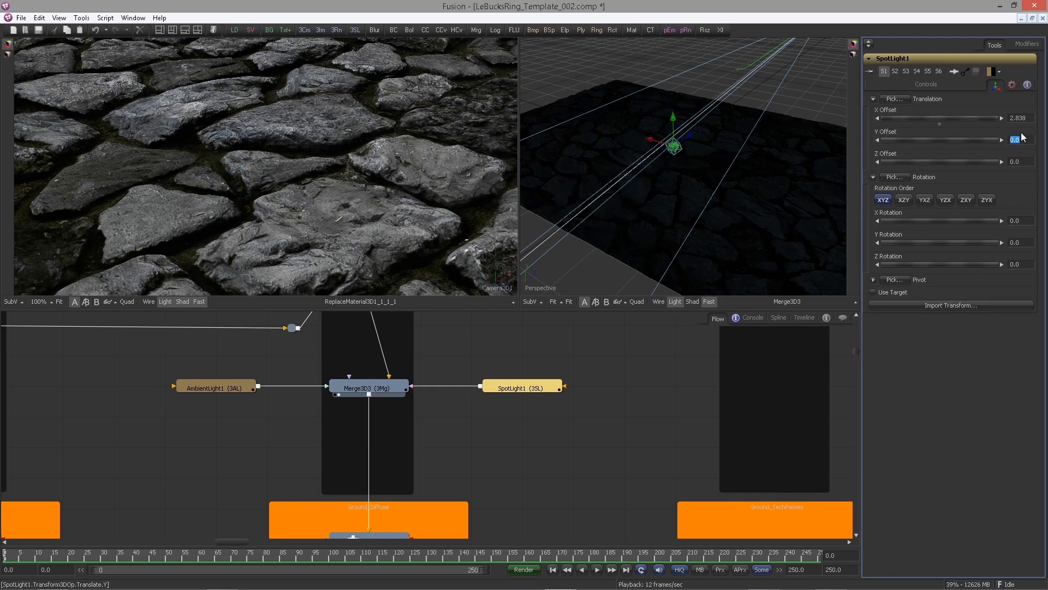
pyautogui.write('-')
pyautogui.press('Return')
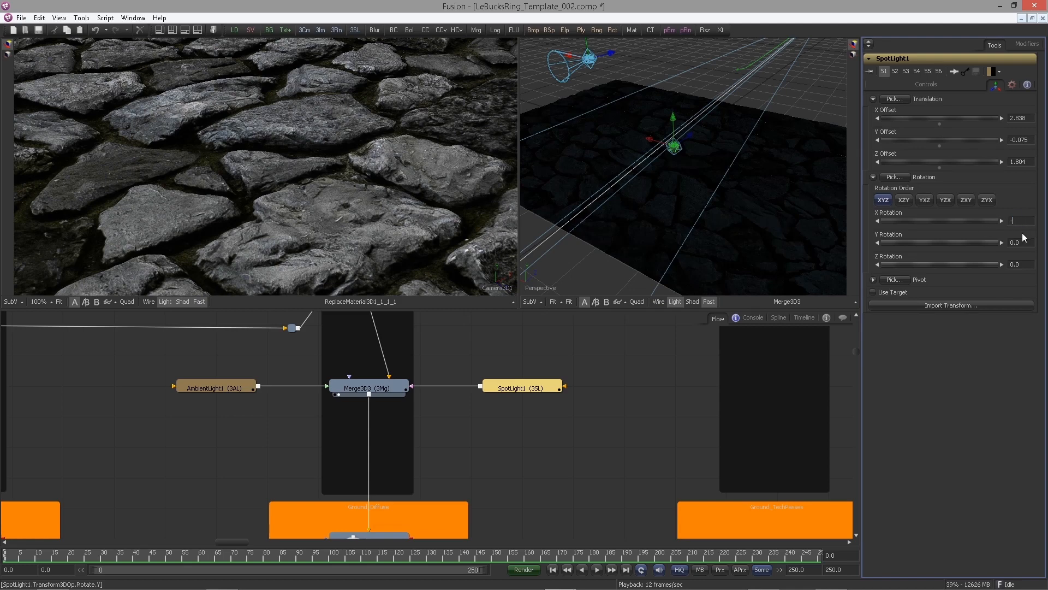
# Set the Spot Light's rotation to X -2.788, Y 64.483, Z -2.517
pyautogui.write('8')
pyautogui.press('Tab')
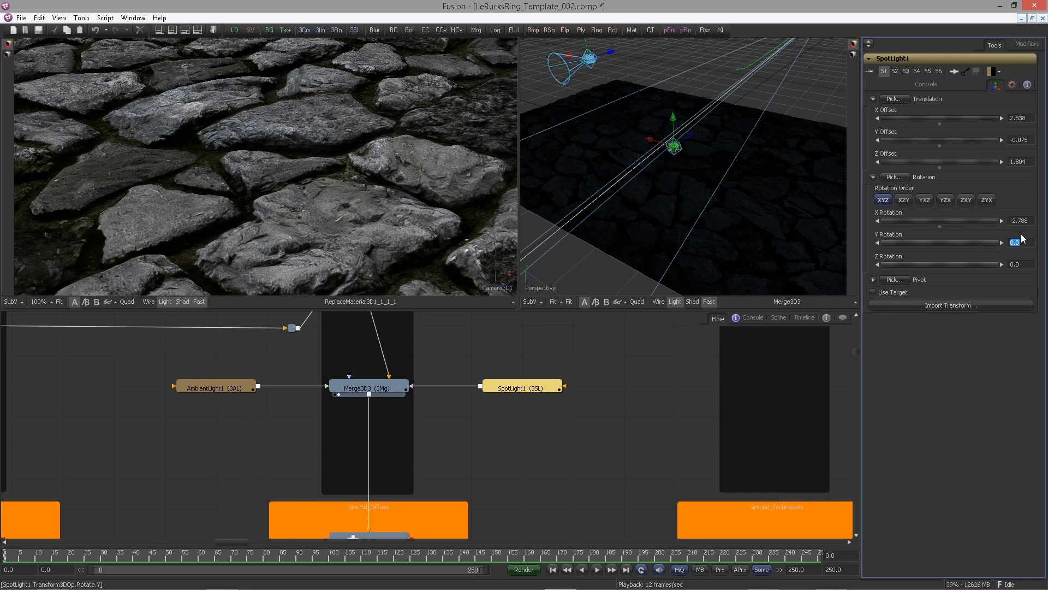
pyautogui.write('64.43')
pyautogui.press('Tab')
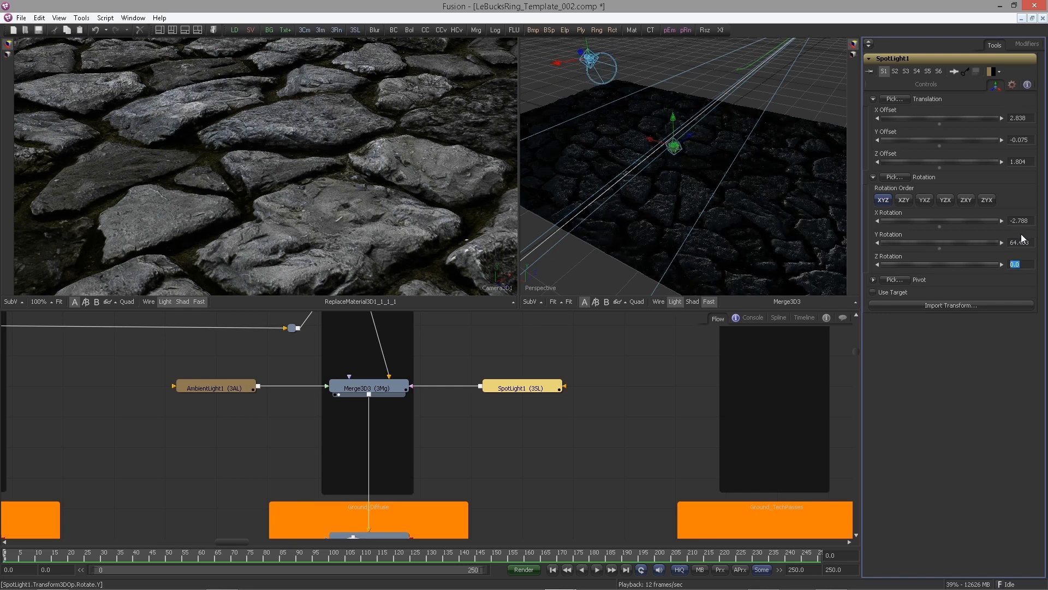
pyautogui.write('-2.517')
pyautogui.press('Return')
# Enable lighting and shadows on the Ground_Diffuse renderer and fit its image in the viewer
pyautogui.scroll(-2, 531, 423)
pyautogui.moveTo(513, 465); pyautogui.dragTo(470, 373)
pyautogui.moveTo(379, 441); pyautogui.dragTo(323, 230)
pyautogui.click(362, 449)
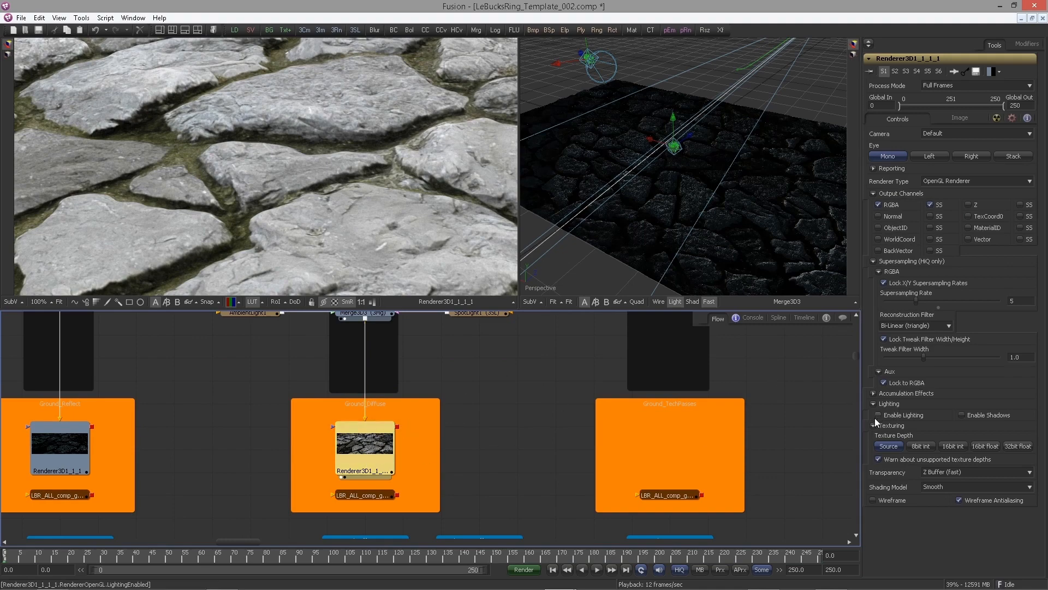
pyautogui.click(879, 414)
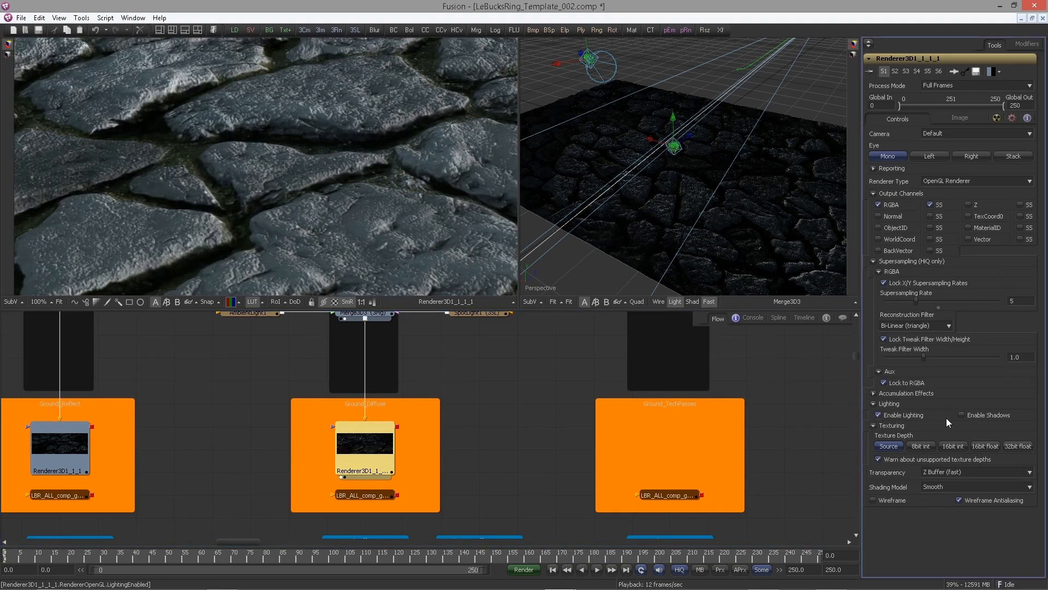
pyautogui.click(961, 415)
pyautogui.hotkey('ctrl', 'f')
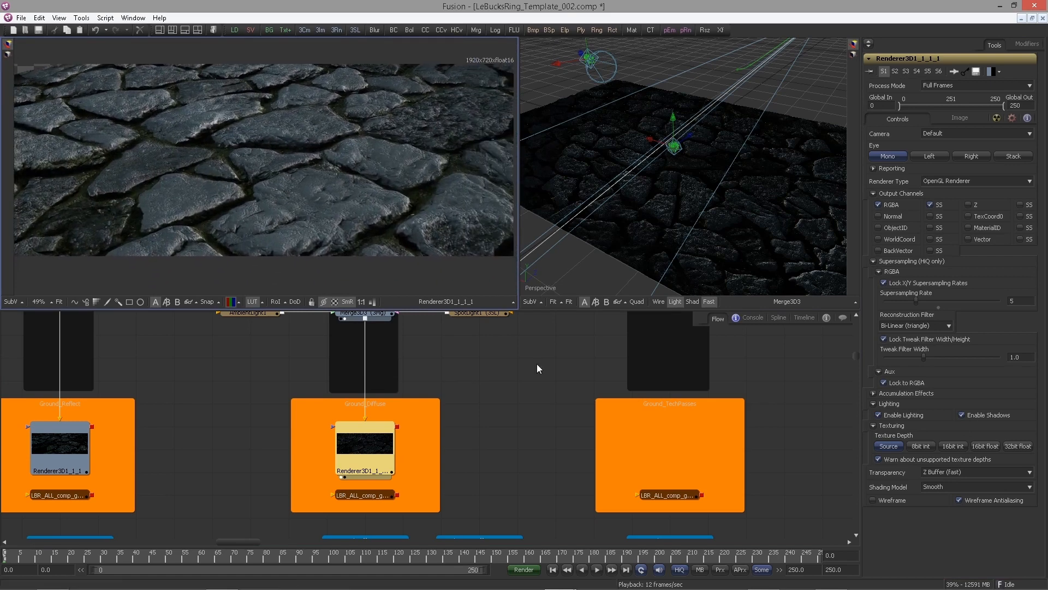
# Set the Spot Light's color to R 0.46, G 0.6, B 0.66
pyautogui.scroll(3, 524, 415)
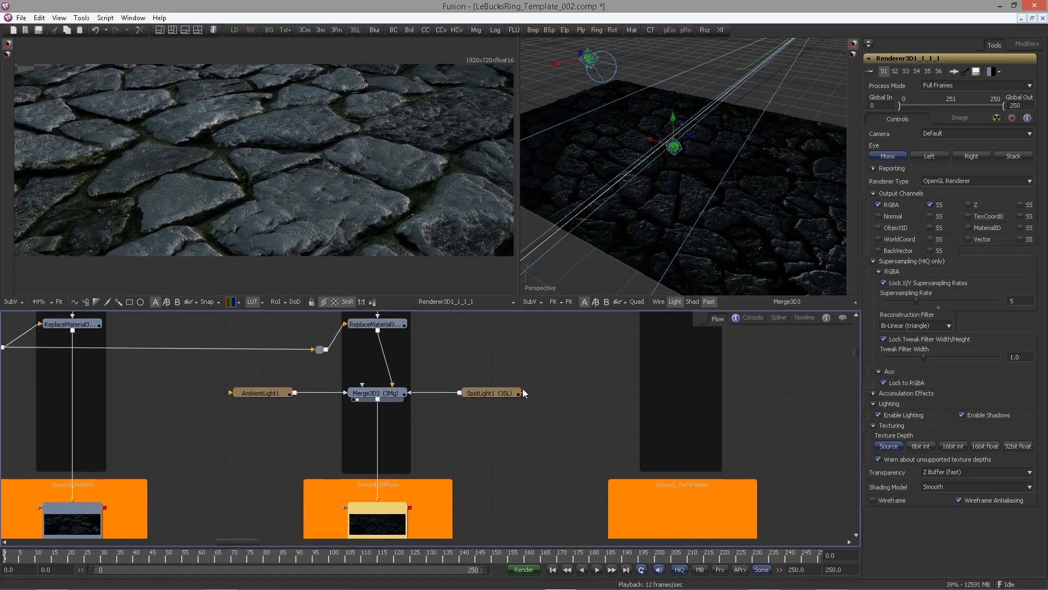
pyautogui.click(473, 393)
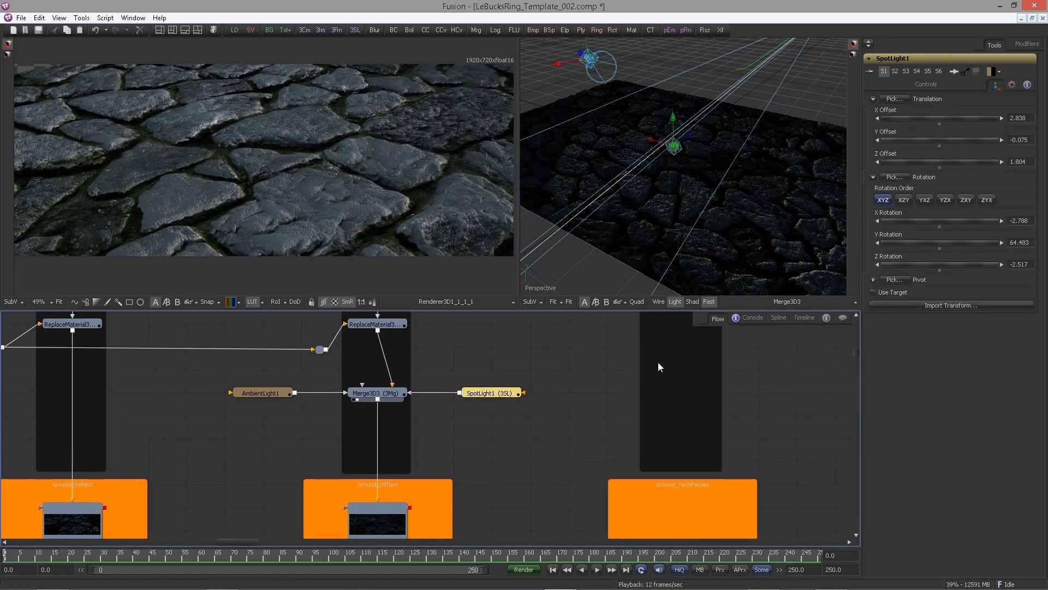
pyautogui.click(933, 83)
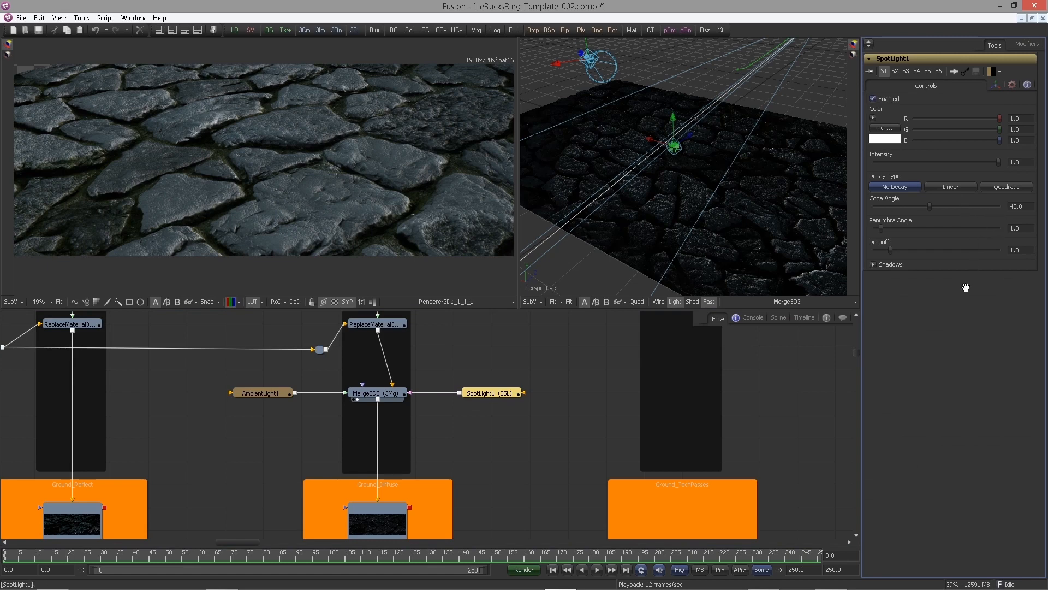
pyautogui.doubleClick(1015, 118)
pyautogui.write('0.46')
pyautogui.press('Tab')
pyautogui.write('0')
pyautogui.press('Tab')
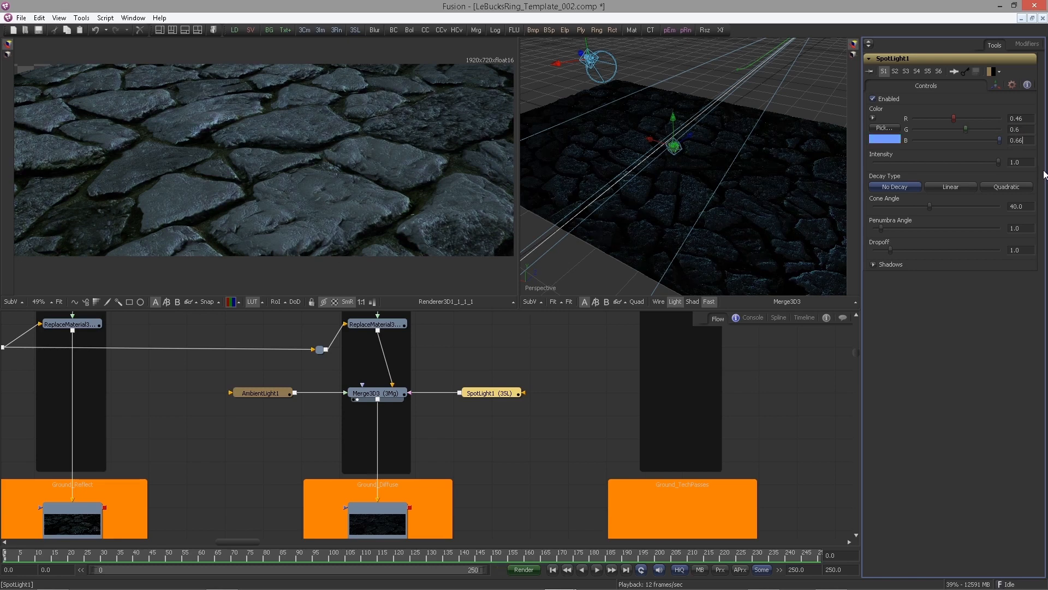
pyautogui.write('0.66')
pyautogui.press('Tab')
pyautogui.press('Return')
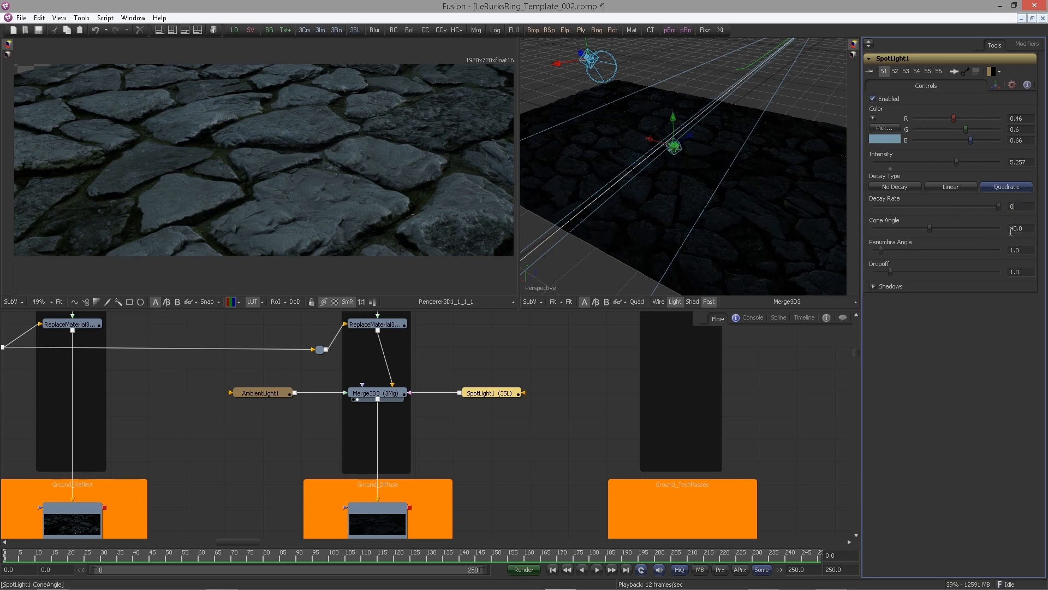
# Set the Spot Light's Decay Rate to 0.614 and its Penumbra Angle to 20
pyautogui.write('14')
pyautogui.press('Tab')
pyautogui.press('Tab')
pyautogui.write('20')
pyautogui.press('Tab')
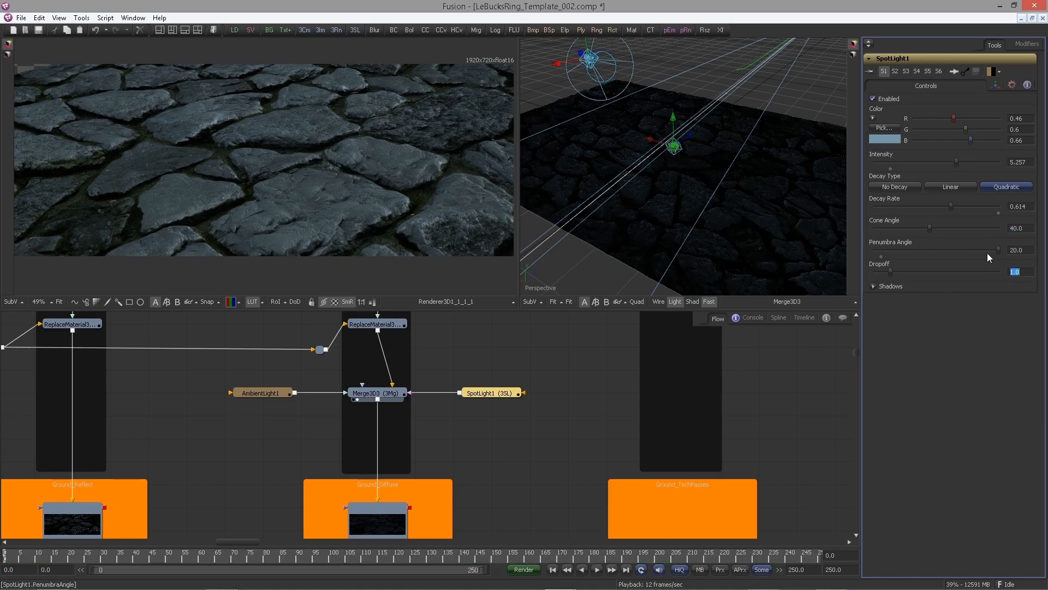
pyautogui.moveTo(710, 218); pyautogui.dragTo(767, 274)
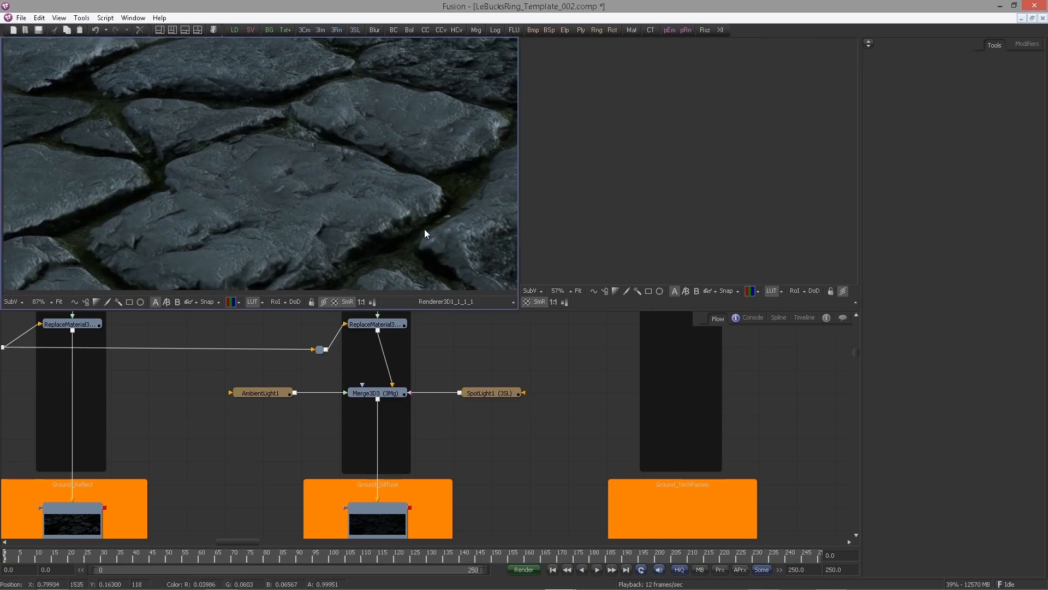
pyautogui.scroll(-3, 424, 228)
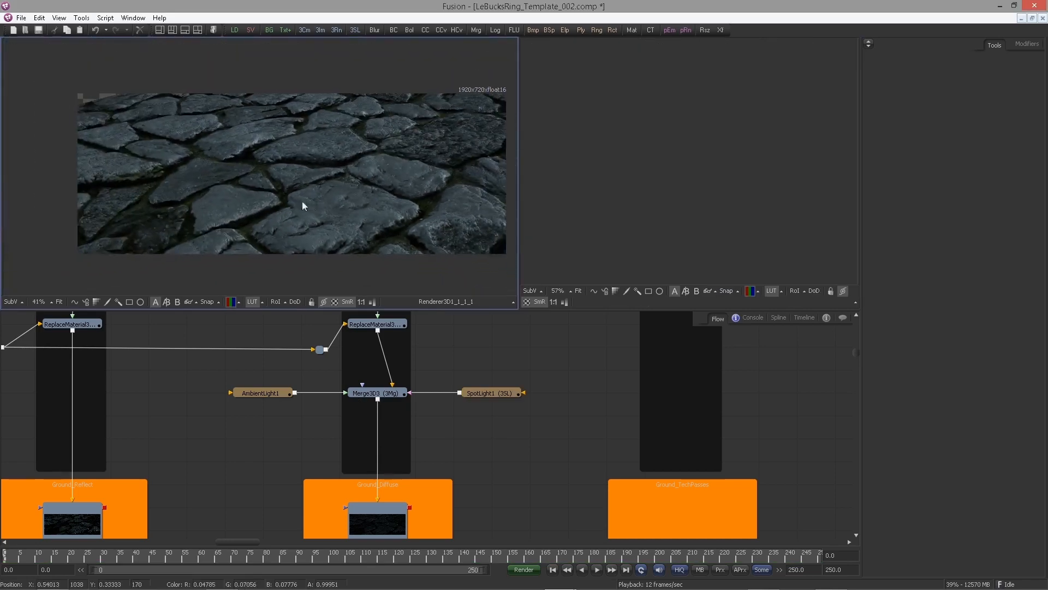
pyautogui.scroll(3, 304, 205)
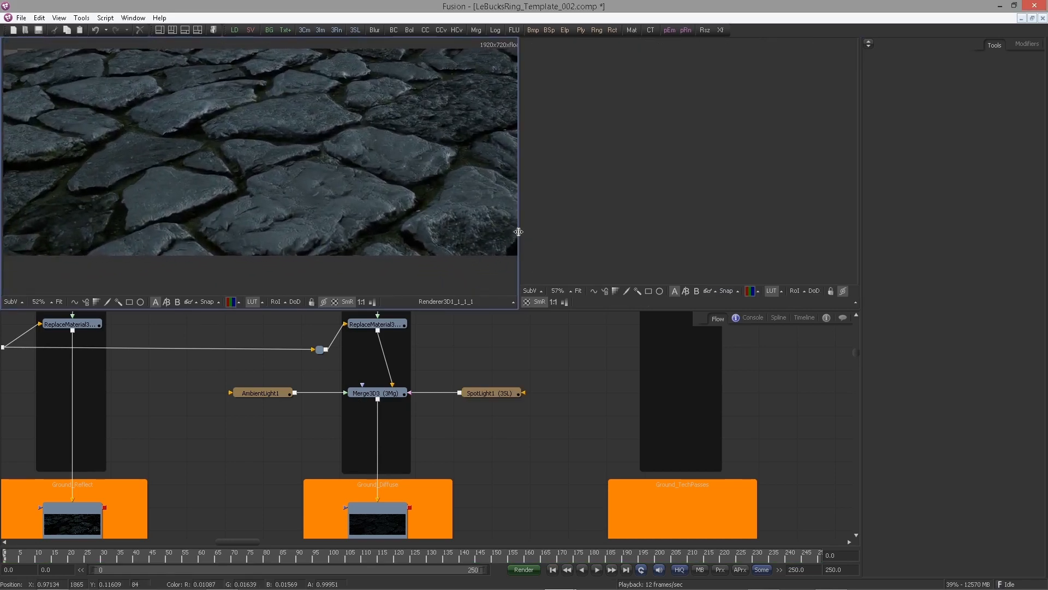
pyautogui.moveTo(518, 232); pyautogui.dragTo(683, 232)
pyautogui.scroll(-4, 225, 403)
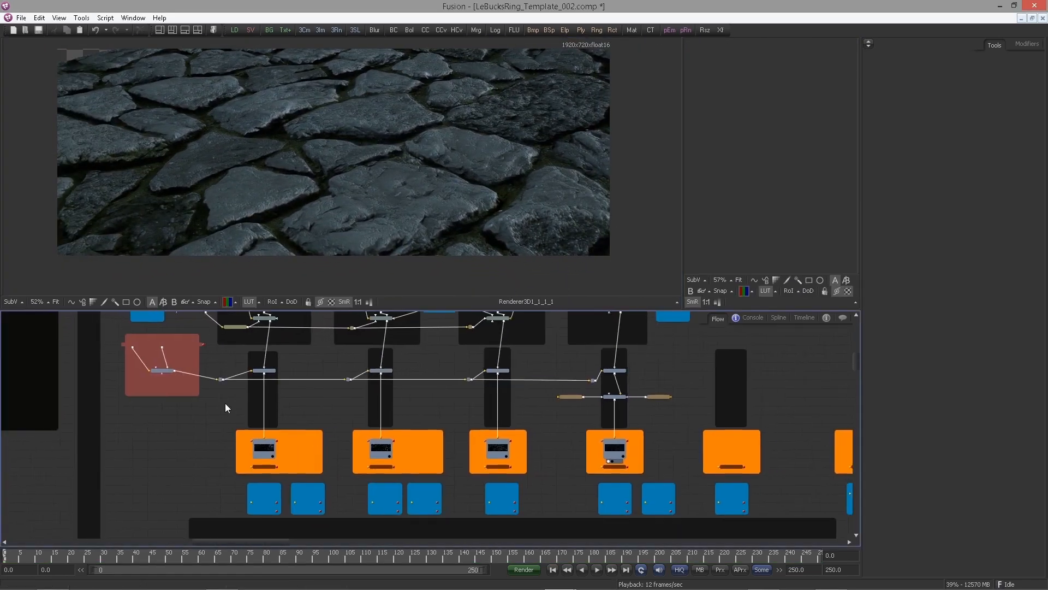
pyautogui.scroll(5, 225, 403)
# Inspect the instance input nodes in the Ground_Scene group and the scene output nodes across the flow
pyautogui.moveTo(285, 452); pyautogui.dragTo(321, 495)
pyautogui.scroll(3, 287, 376)
pyautogui.click(287, 375)
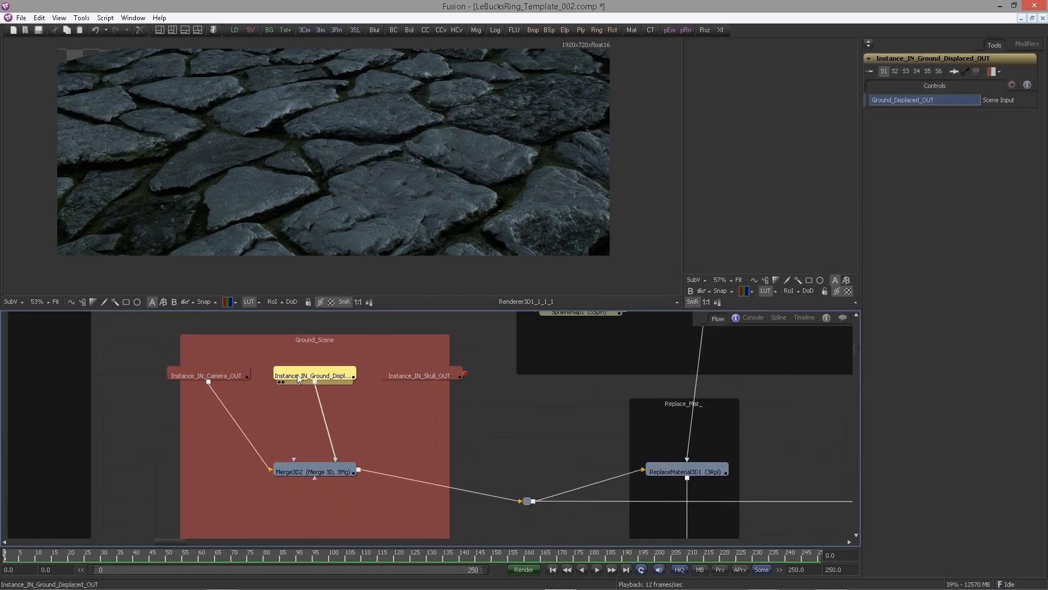
pyautogui.click(221, 375)
pyautogui.scroll(-3, 396, 405)
pyautogui.moveTo(264, 408); pyautogui.dragTo(640, 454)
pyautogui.scroll(-3, 641, 454)
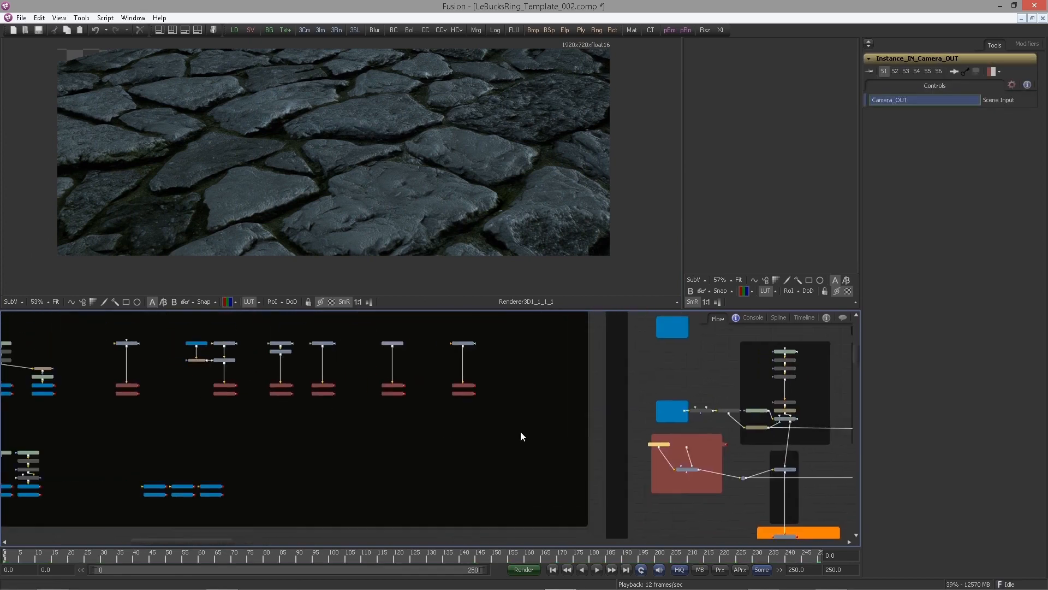
pyautogui.moveTo(342, 430); pyautogui.dragTo(401, 432)
pyautogui.scroll(4, 383, 446)
pyautogui.scroll(2, 421, 428)
pyautogui.moveTo(292, 424); pyautogui.dragTo(404, 432)
# Paste an instance of IN_Stones_OUT into the Ground_Scene group and connect it to Merge3D2
pyautogui.click(430, 387)
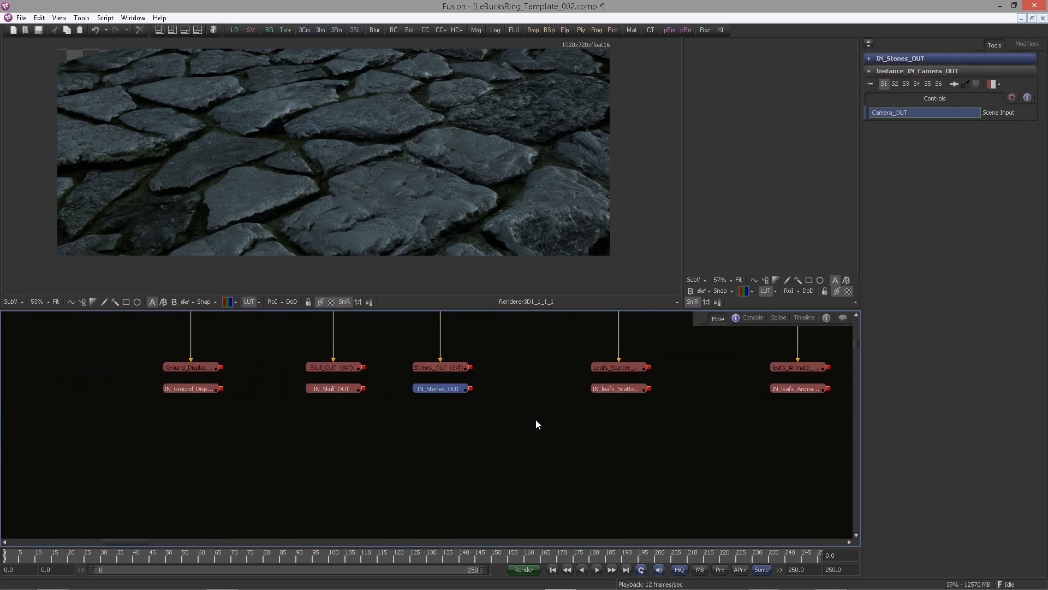
pyautogui.scroll(-5, 581, 457)
pyautogui.moveTo(702, 468); pyautogui.dragTo(343, 424)
pyautogui.scroll(5, 382, 431)
pyautogui.moveTo(491, 418); pyautogui.dragTo(401, 426)
pyautogui.hotkey('ctrl', 'shift', 'v')
pyautogui.scroll(2, 435, 452)
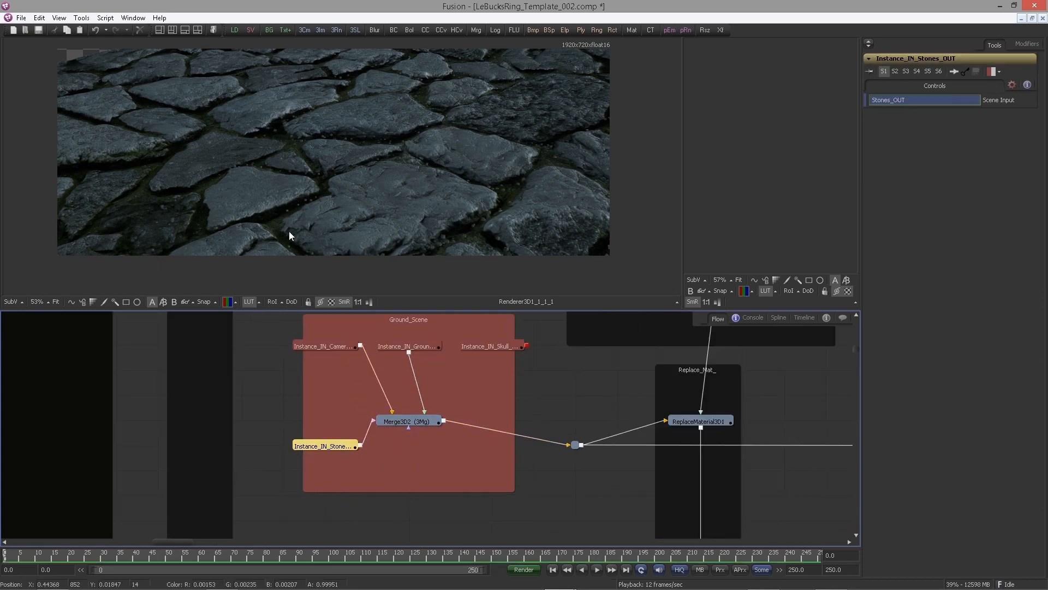
pyautogui.scroll(3, 430, 200)
pyautogui.scroll(-3, 430, 198)
pyautogui.moveTo(383, 192); pyautogui.dragTo(315, 156)
pyautogui.moveTo(329, 447); pyautogui.dragTo(330, 377)
# Review the Ground_Scene group and its connections to the ReplaceMaterial branches
pyautogui.click(469, 449)
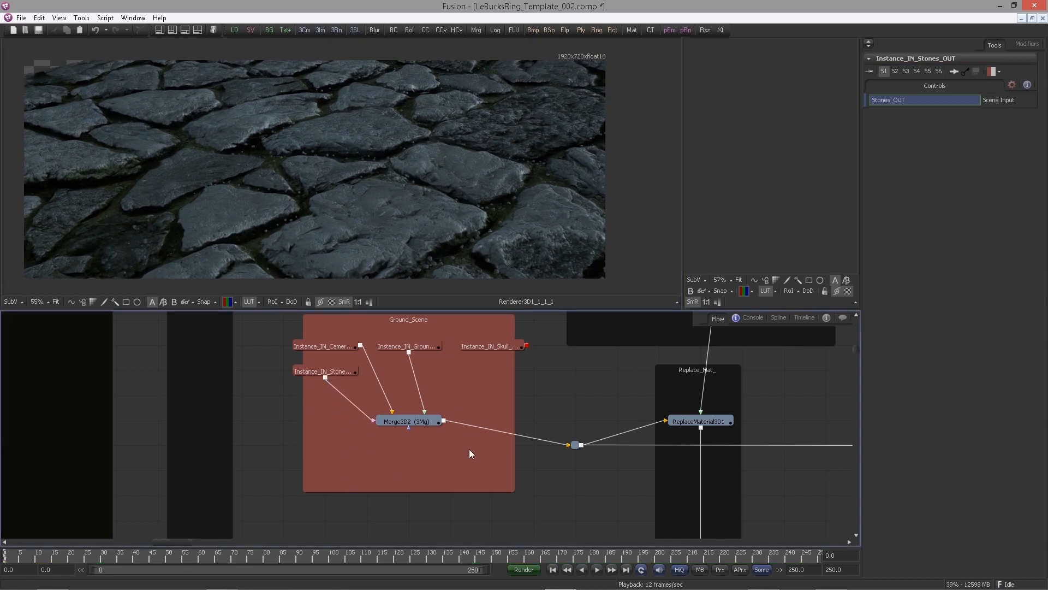
pyautogui.scroll(-2, 480, 448)
pyautogui.moveTo(746, 438); pyautogui.dragTo(507, 435)
pyautogui.moveTo(199, 429); pyautogui.dragTo(199, 447)
pyautogui.click(338, 415)
pyautogui.moveTo(432, 436); pyautogui.dragTo(412, 451)
pyautogui.scroll(-4, 412, 451)
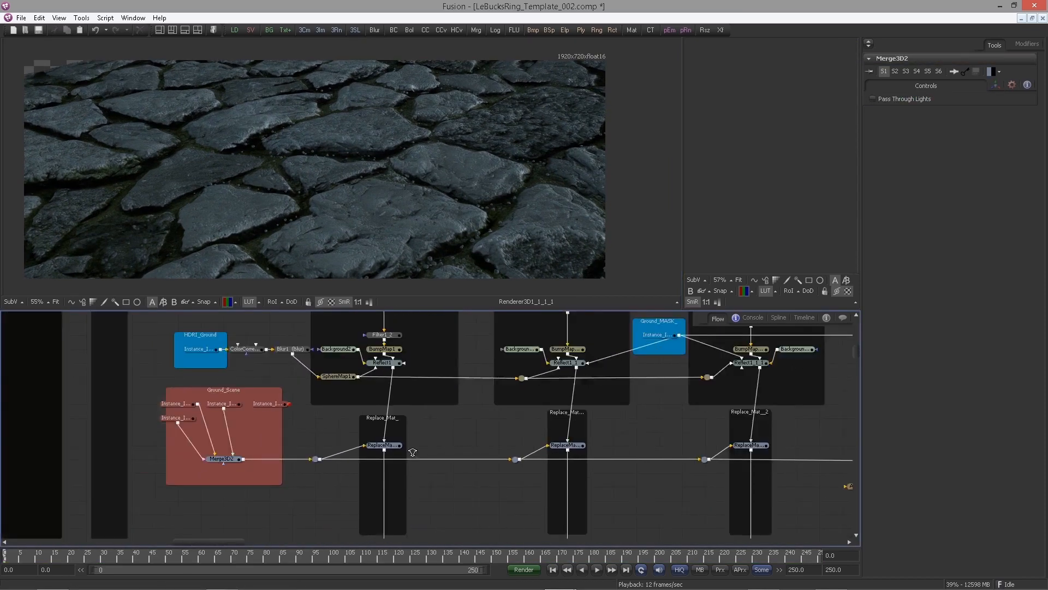
# Browse the flow across the render groups and the TechPass_Scene group
pyautogui.moveTo(804, 481); pyautogui.dragTo(513, 327)
pyautogui.scroll(6, 546, 419)
pyautogui.scroll(2, 559, 449)
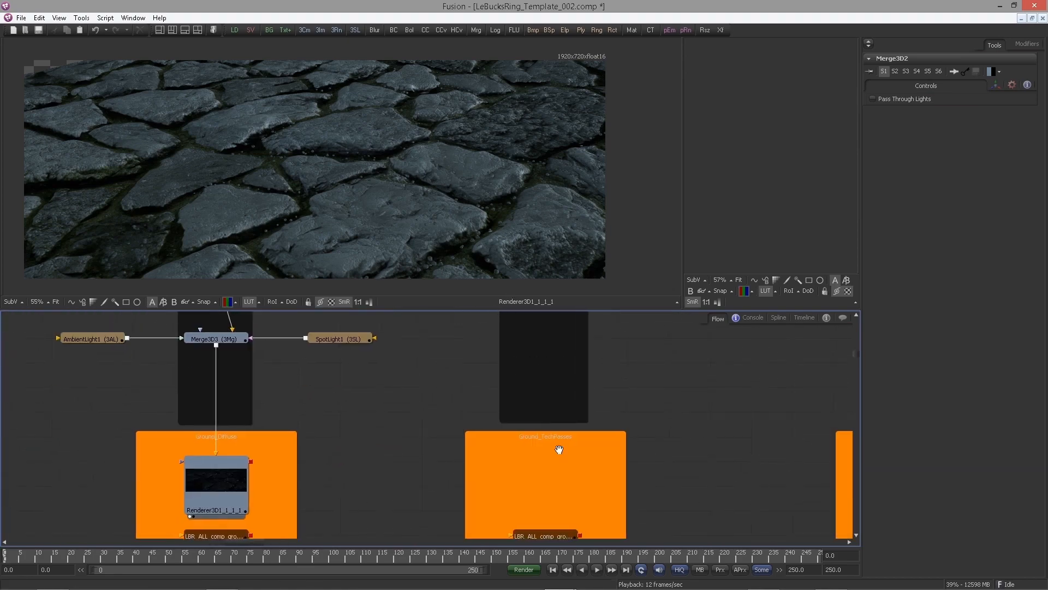
pyautogui.scroll(-1, 471, 434)
pyautogui.moveTo(559, 449)
pyautogui.mouseDown()
pyautogui.moveTo(470, 434)
pyautogui.moveTo(457, 475)
pyautogui.mouseUp()
pyautogui.moveTo(451, 424); pyautogui.dragTo(448, 549)
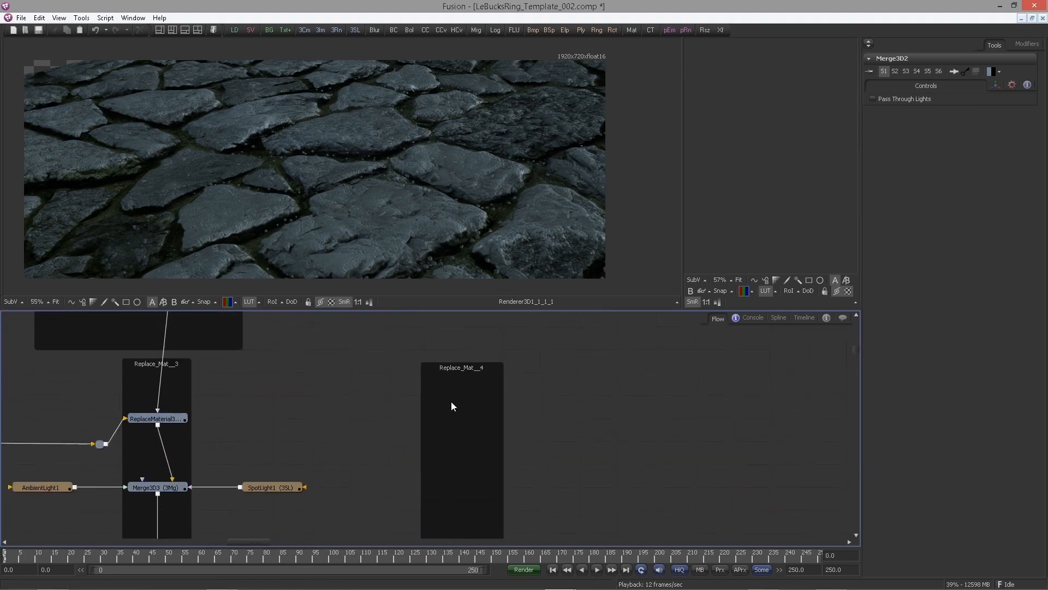
pyautogui.moveTo(451, 405); pyautogui.dragTo(453, 487)
pyautogui.moveTo(449, 343); pyautogui.dragTo(443, 497)
pyautogui.moveTo(449, 407); pyautogui.dragTo(447, 470)
pyautogui.scroll(1, 468, 440)
pyautogui.scroll(1, 464, 438)
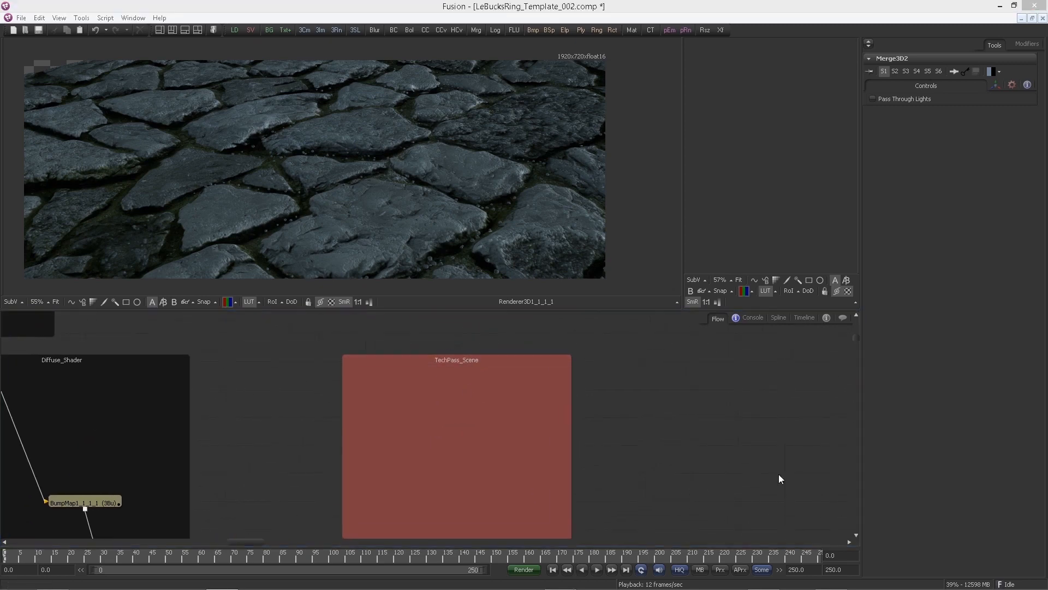
pyautogui.moveTo(547, 405); pyautogui.dragTo(565, 395)
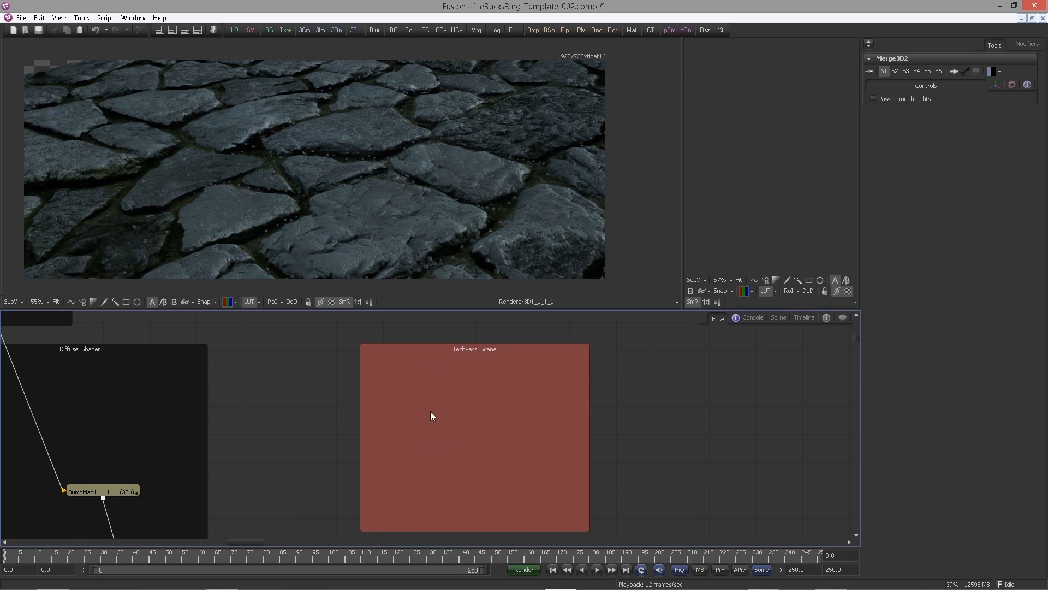
pyautogui.moveTo(417, 437); pyautogui.dragTo(413, 398)
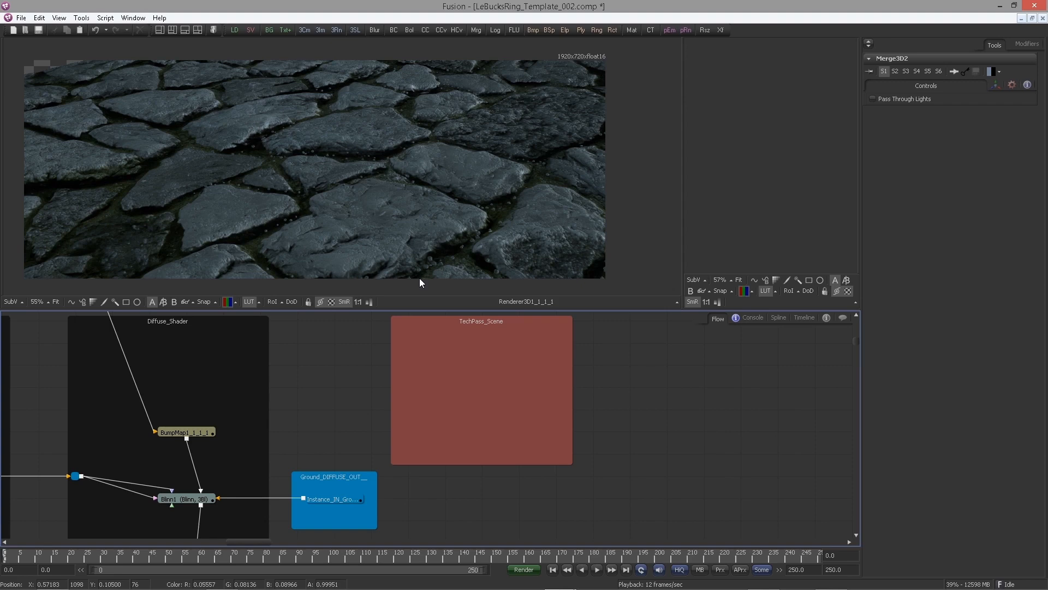
# Paste instances of the IN_Skull_OUT and IN_leafs_Animate_OUT nodes into the TechPass_Scene group and arrange them
pyautogui.scroll(-5, 356, 413)
pyautogui.moveTo(261, 397); pyautogui.dragTo(734, 365)
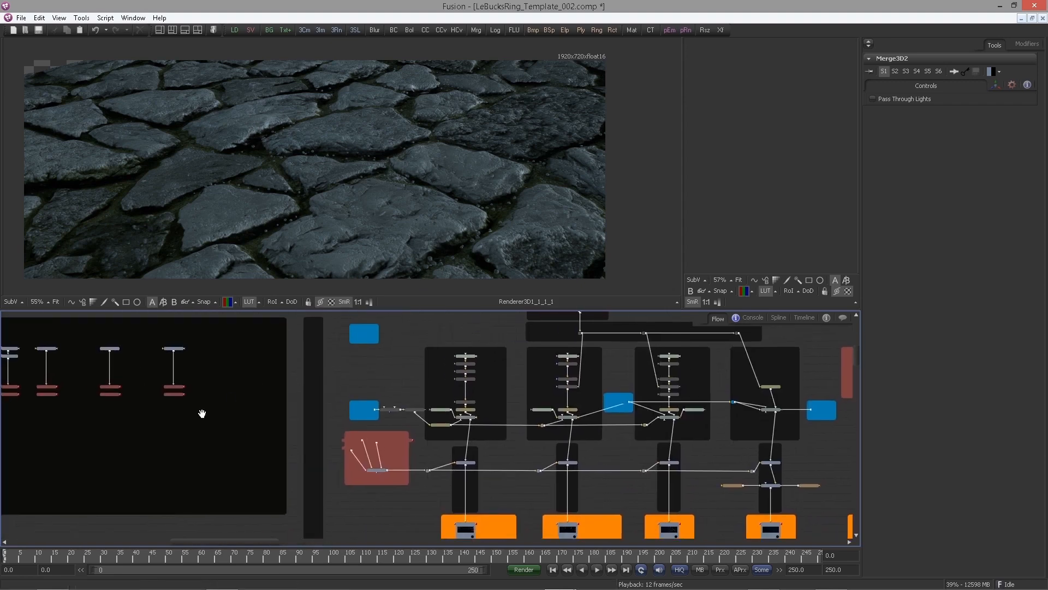
pyautogui.scroll(5, 162, 412)
pyautogui.moveTo(163, 413); pyautogui.dragTo(726, 396)
pyautogui.scroll(2, 483, 437)
pyautogui.moveTo(261, 473); pyautogui.dragTo(507, 466)
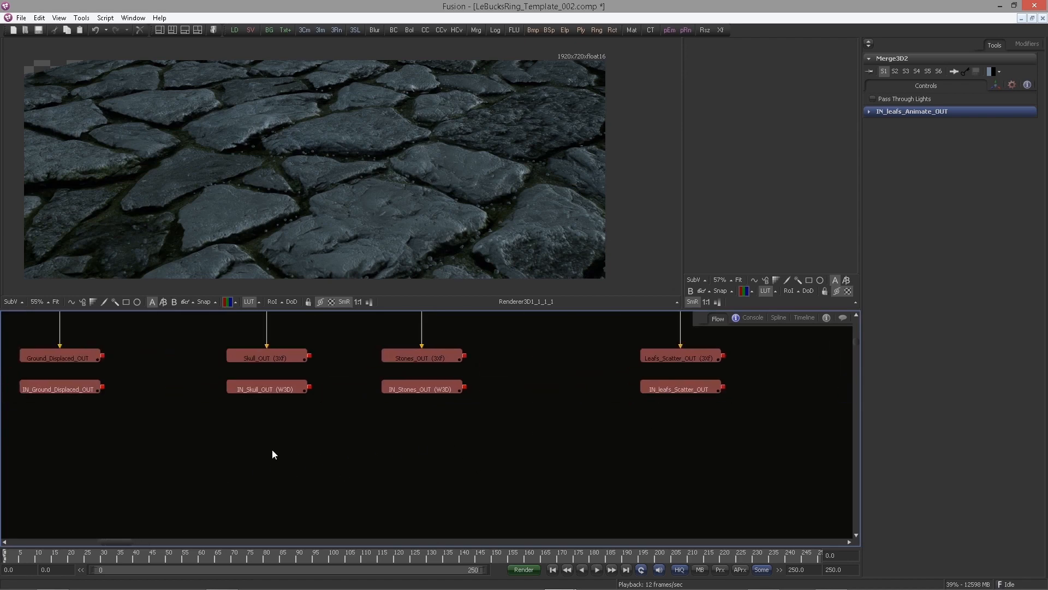
pyautogui.moveTo(231, 437); pyautogui.dragTo(308, 383)
pyautogui.scroll(-3, 445, 442)
pyautogui.moveTo(275, 435); pyautogui.dragTo(71, 450)
pyautogui.moveTo(532, 450); pyautogui.dragTo(111, 459)
pyautogui.moveTo(451, 370); pyautogui.dragTo(76, 416)
pyautogui.moveTo(557, 373); pyautogui.dragTo(267, 347)
pyautogui.scroll(3, 404, 394)
pyautogui.moveTo(478, 378); pyautogui.dragTo(406, 324)
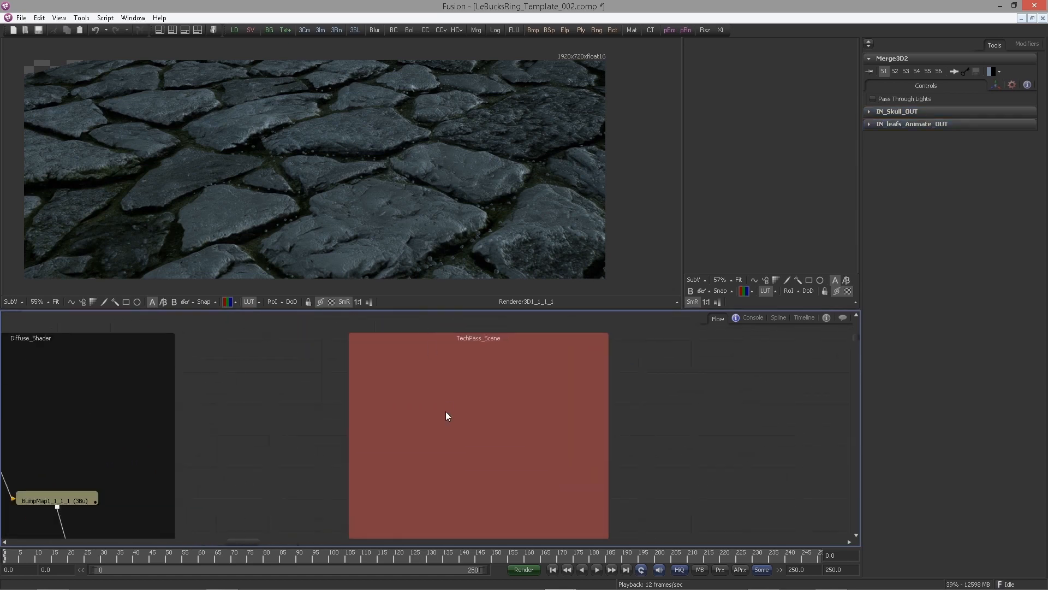
pyautogui.hotkey('ctrl', 'shift', 'v')
pyautogui.moveTo(441, 413); pyautogui.dragTo(386, 407)
pyautogui.scroll(-3, 385, 403)
pyautogui.moveTo(239, 395); pyautogui.dragTo(313, 381)
pyautogui.moveTo(470, 392); pyautogui.dragTo(514, 392)
pyautogui.click(643, 407)
pyautogui.scroll(3, 514, 395)
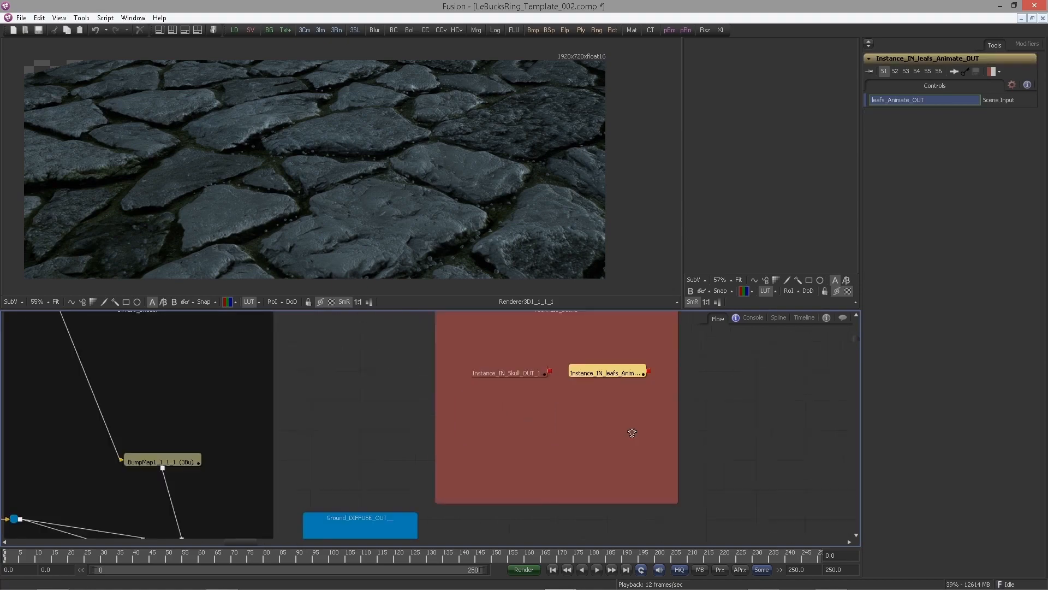
pyautogui.moveTo(631, 430); pyautogui.dragTo(606, 478)
pyautogui.scroll(1, 607, 478)
pyautogui.click(402, 415)
pyautogui.moveTo(557, 409); pyautogui.dragTo(491, 235)
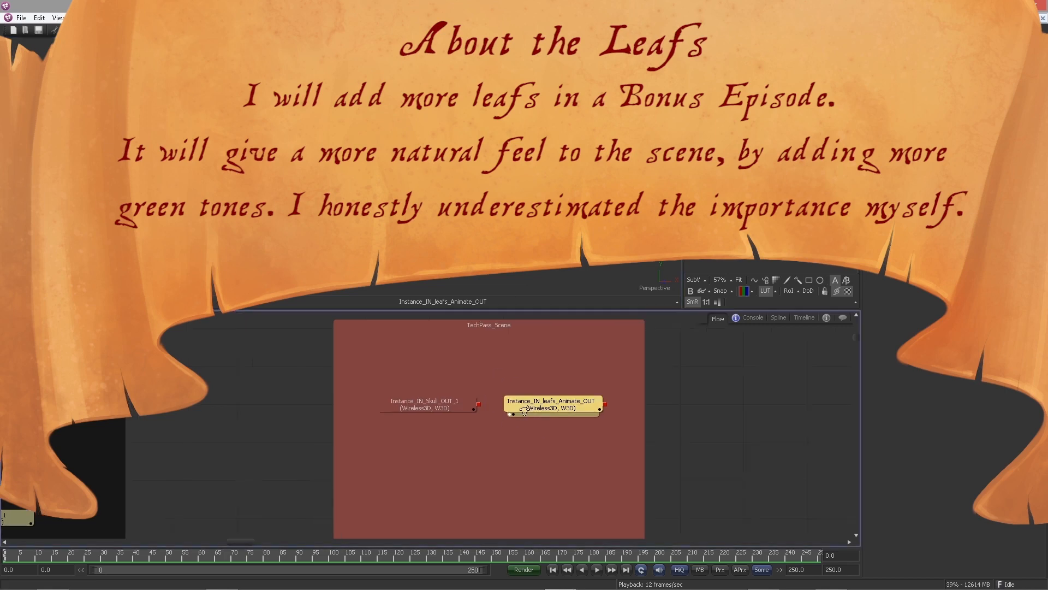
# Add a Merge3D node in the empty area beside the TechPass_Scene group
pyautogui.scroll(-2, 511, 395)
pyautogui.scroll(-1, 494, 398)
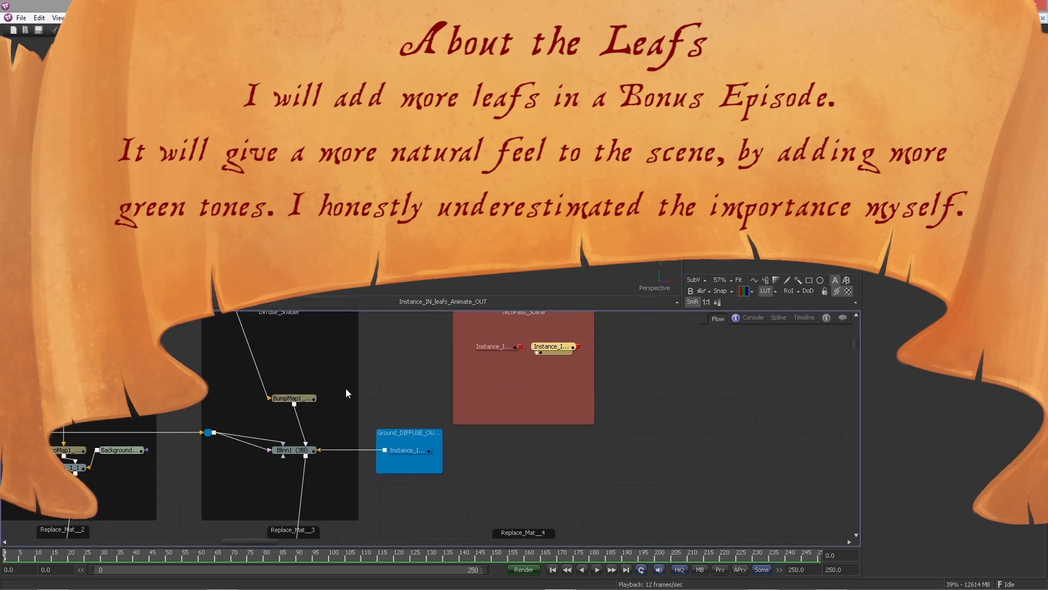
pyautogui.scroll(-2, 538, 401)
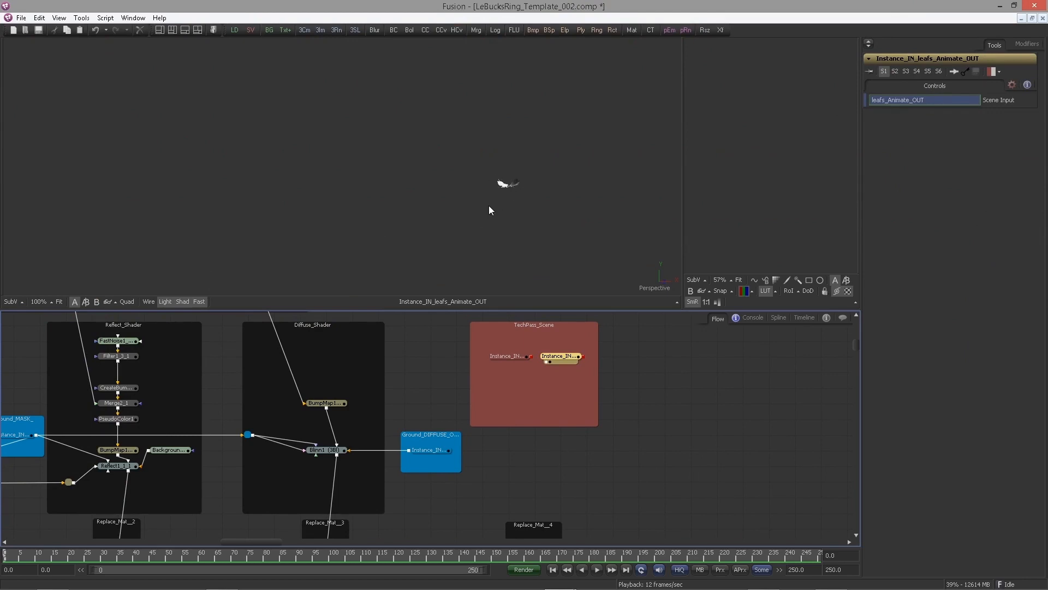
pyautogui.scroll(-1, 519, 427)
pyautogui.moveTo(529, 420); pyautogui.dragTo(492, 361)
pyautogui.scroll(1, 492, 356)
pyautogui.moveTo(485, 416); pyautogui.dragTo(495, 436)
pyautogui.scroll(1, 496, 436)
pyautogui.moveTo(498, 397); pyautogui.dragTo(497, 339)
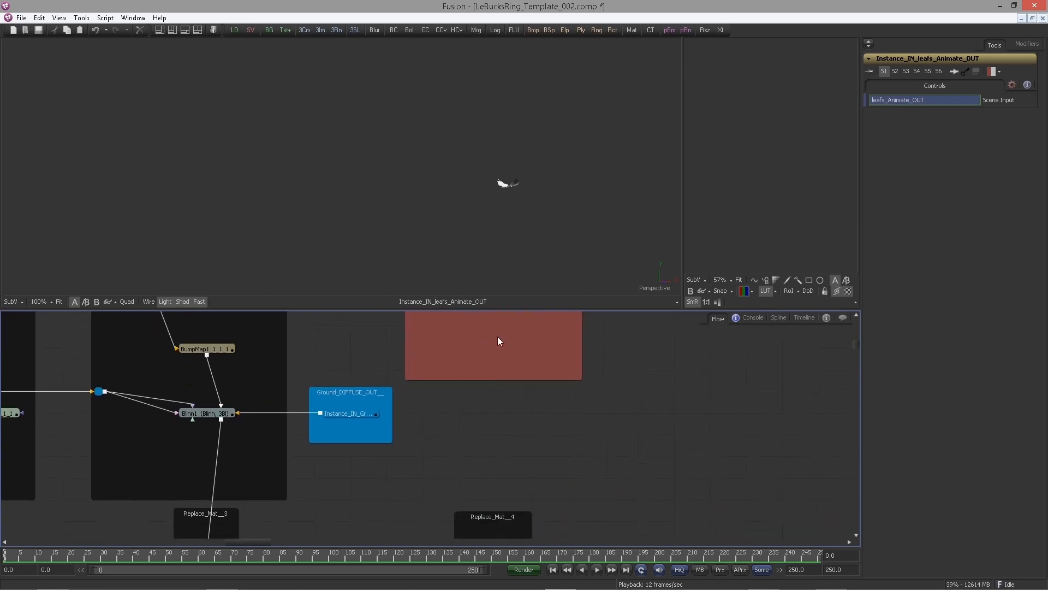
pyautogui.click(482, 439)
pyautogui.hotkey('ctrl', 'space')
pyautogui.write('merg')
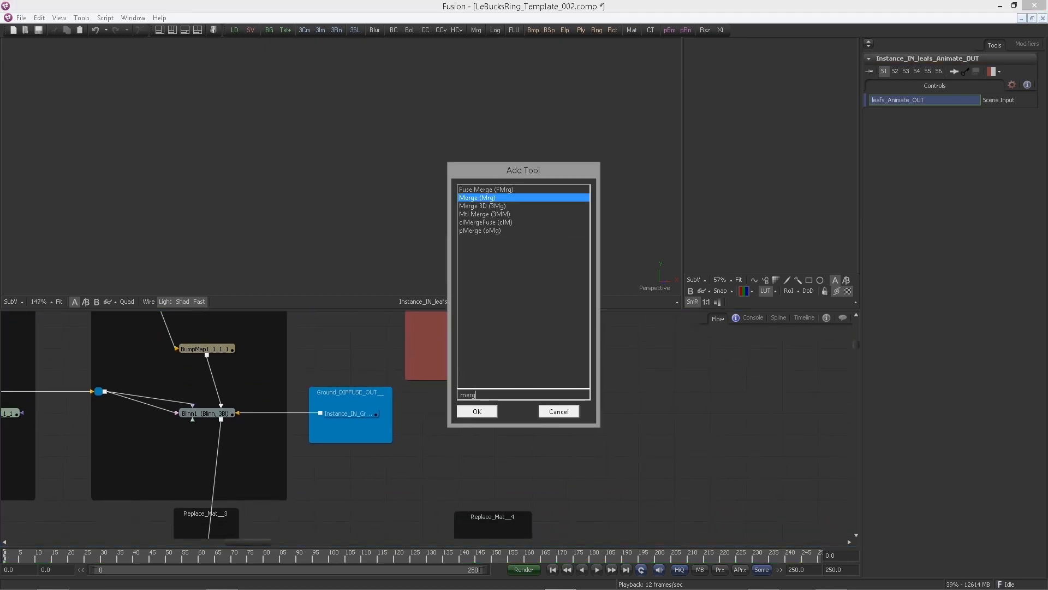
pyautogui.press('Down')
pyautogui.press('Return')
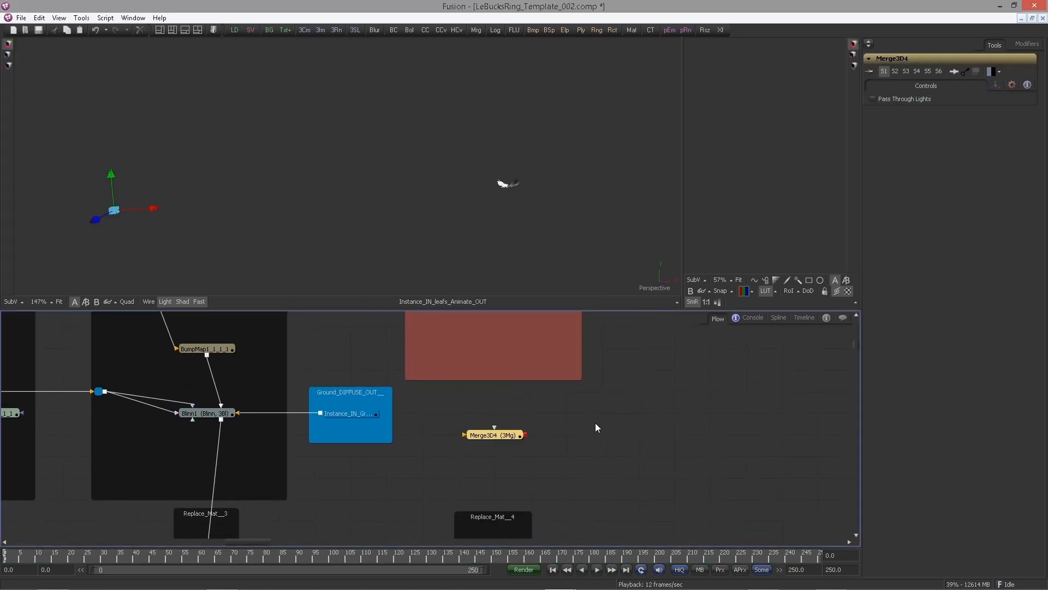
# Connect both instance nodes from the TechPass_Scene group into Merge3D4
pyautogui.moveTo(543, 383); pyautogui.dragTo(529, 460)
pyautogui.moveTo(458, 510); pyautogui.dragTo(458, 489)
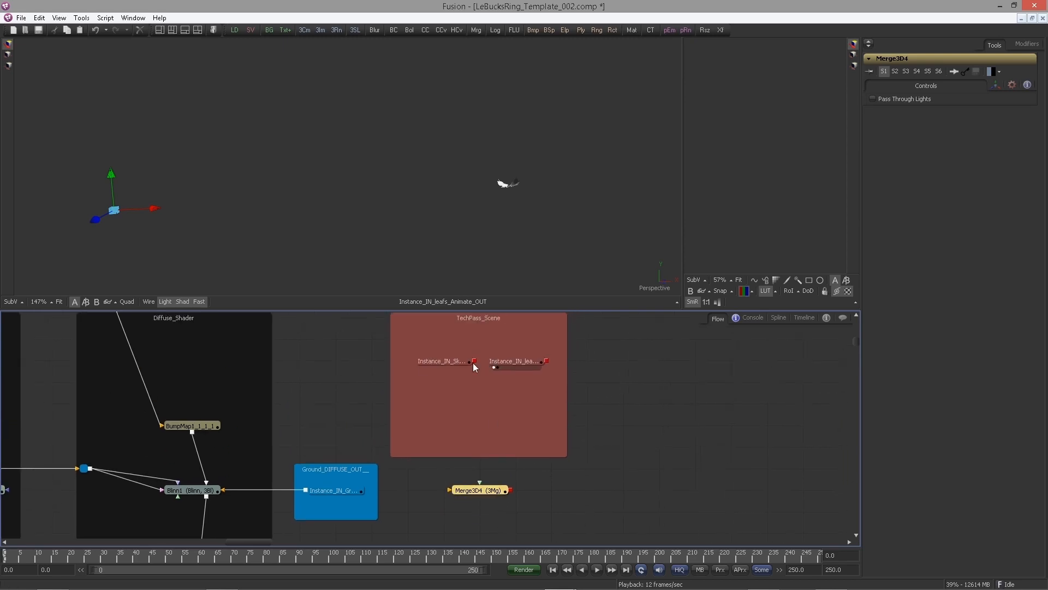
pyautogui.moveTo(474, 360); pyautogui.dragTo(492, 487)
pyautogui.moveTo(547, 361); pyautogui.dragTo(506, 373)
pyautogui.moveTo(512, 351); pyautogui.dragTo(515, 396)
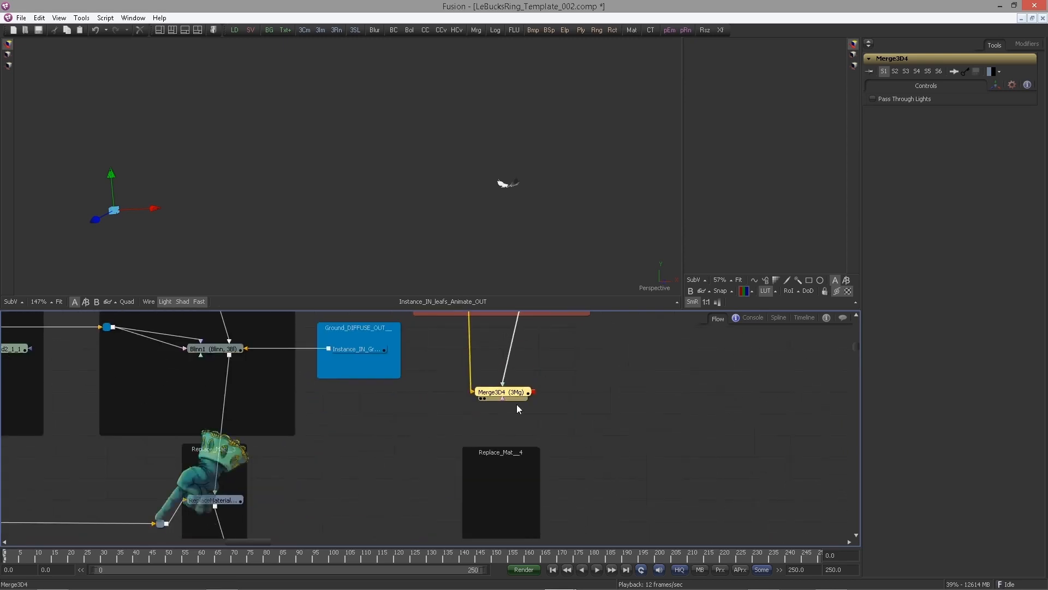
# Connect the ground scene branch into Merge3D4 and place the node in the Replace_Mat_4 group
pyautogui.scroll(-2, 428, 406)
pyautogui.moveTo(259, 418); pyautogui.dragTo(403, 356)
pyautogui.scroll(2, 407, 428)
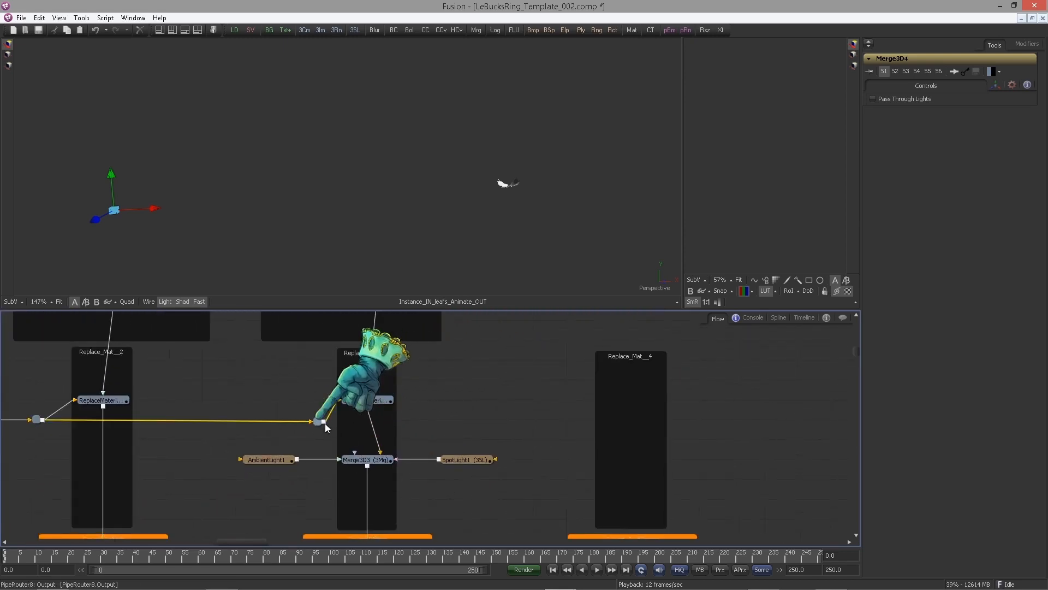
pyautogui.moveTo(323, 422); pyautogui.dragTo(620, 344)
pyautogui.moveTo(621, 345); pyautogui.dragTo(619, 465)
pyautogui.click(563, 422)
pyautogui.moveTo(565, 419); pyautogui.dragTo(416, 429)
# Display Merge3D4 in the 3D viewer and orbit around the ground to inspect it
pyautogui.moveTo(461, 473); pyautogui.dragTo(660, 300)
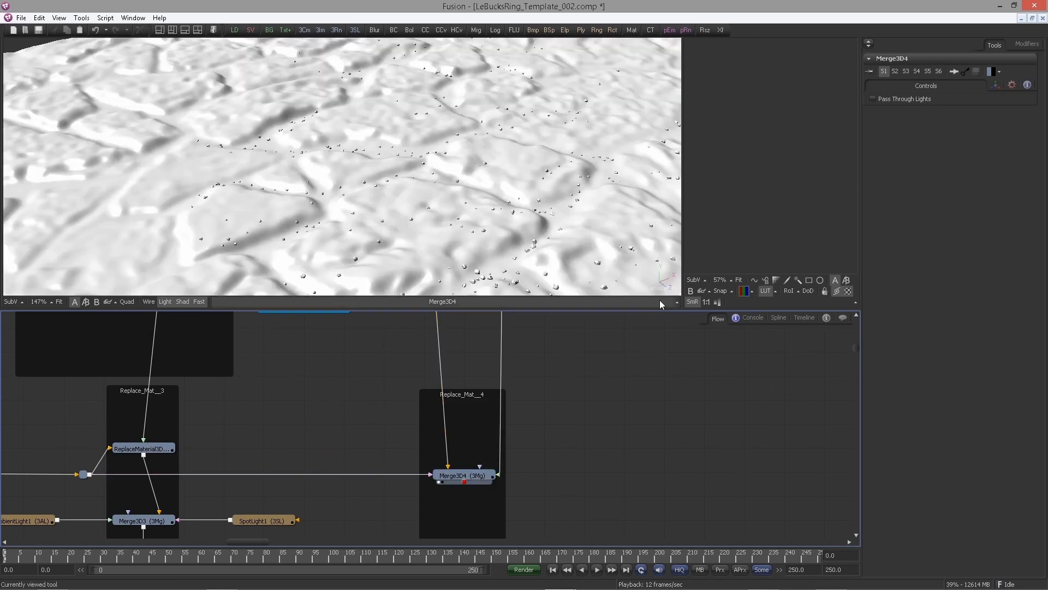
pyautogui.rightClick(656, 288)
pyautogui.click(683, 313)
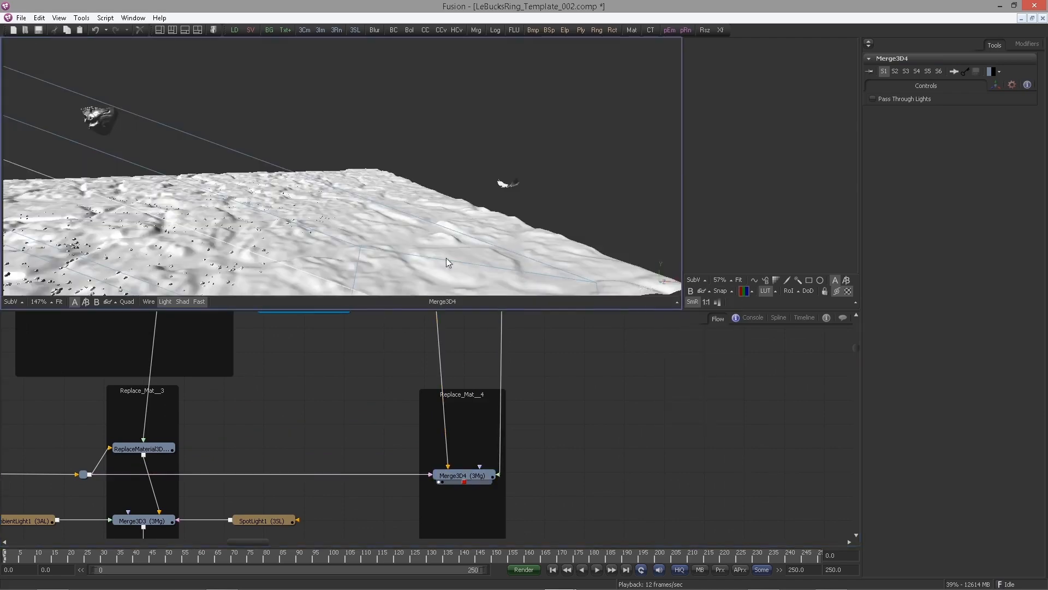
pyautogui.moveTo(351, 192); pyautogui.dragTo(630, 260)
pyautogui.moveTo(486, 241); pyautogui.dragTo(518, 201)
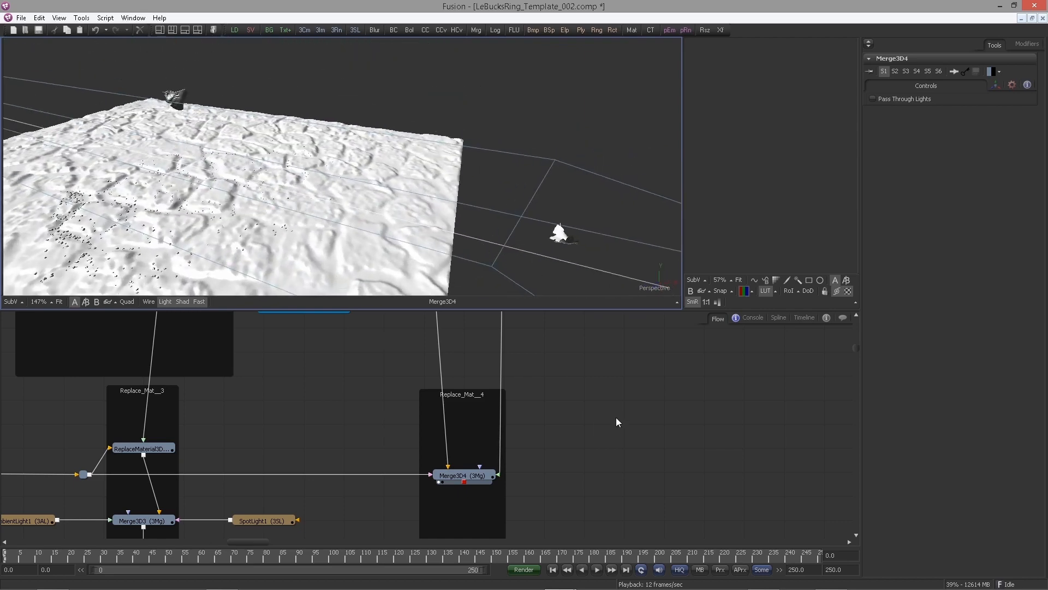
# Add a Shape3D node and connect it into Merge3D4
pyautogui.scroll(-3, 528, 420)
pyautogui.moveTo(549, 458); pyautogui.dragTo(546, 373)
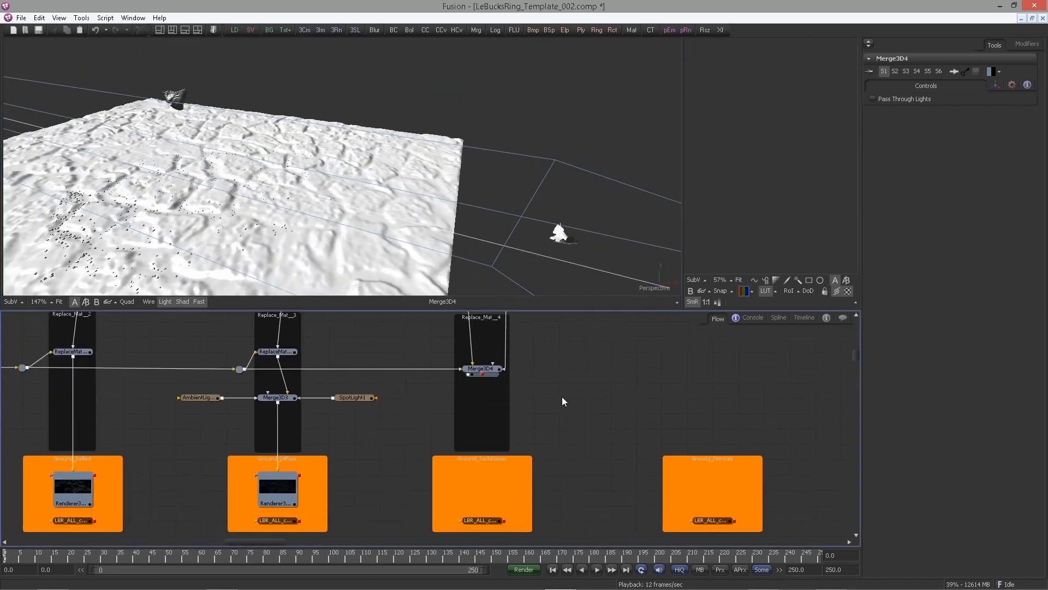
pyautogui.scroll(5, 562, 397)
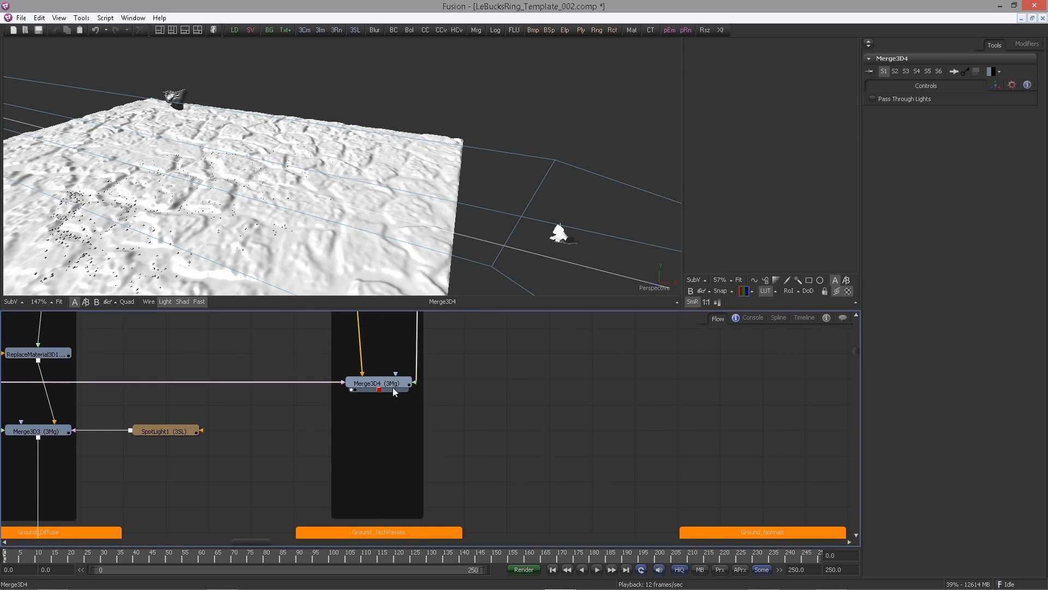
pyautogui.click(392, 387)
pyautogui.click(514, 391)
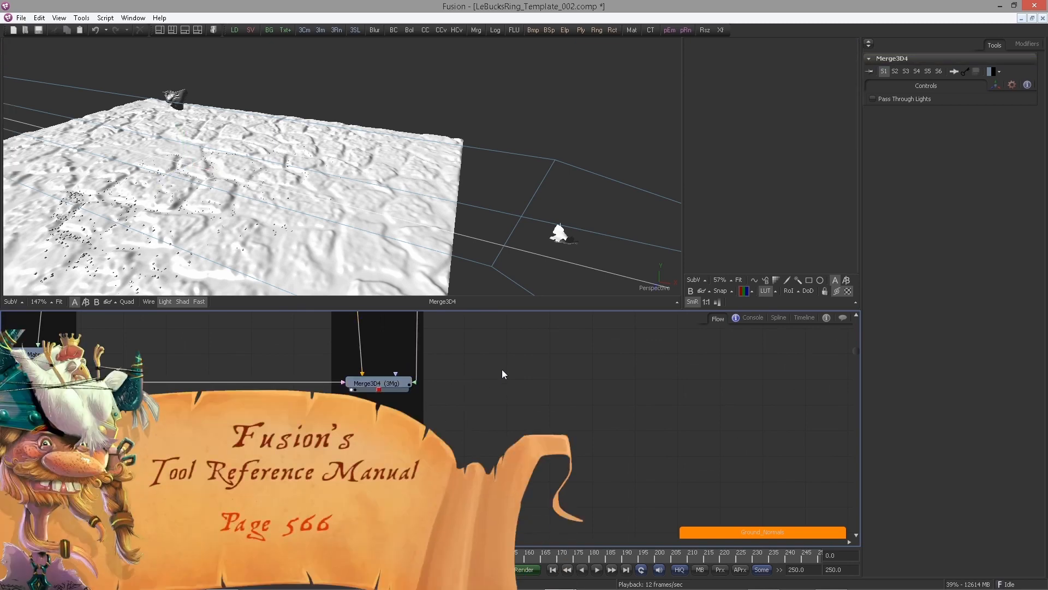
pyautogui.hotkey('ctrl', 'space')
pyautogui.write('shap')
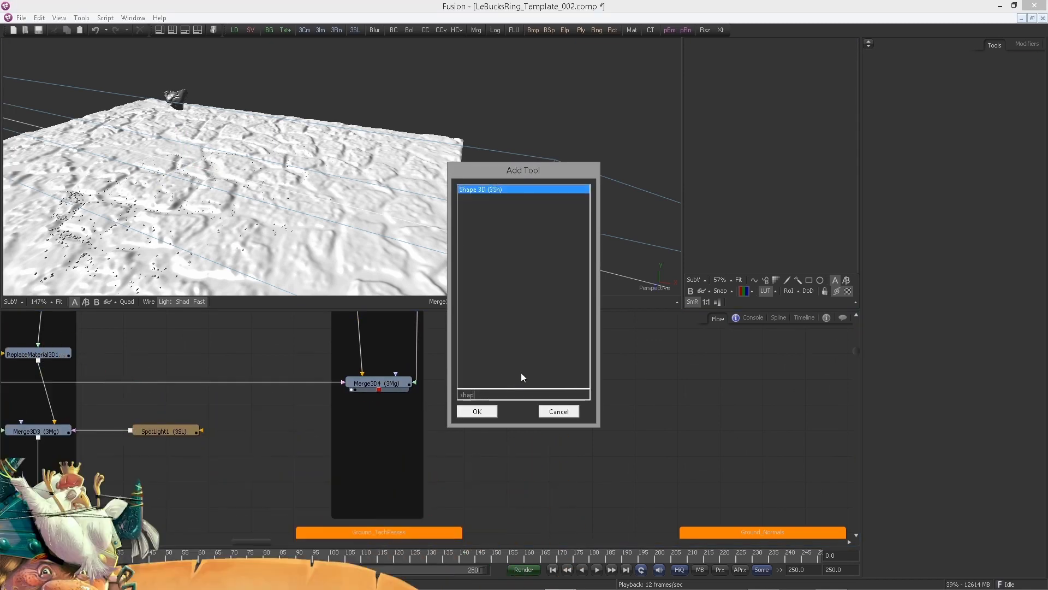
pyautogui.press('Return')
pyautogui.moveTo(473, 379); pyautogui.dragTo(389, 387)
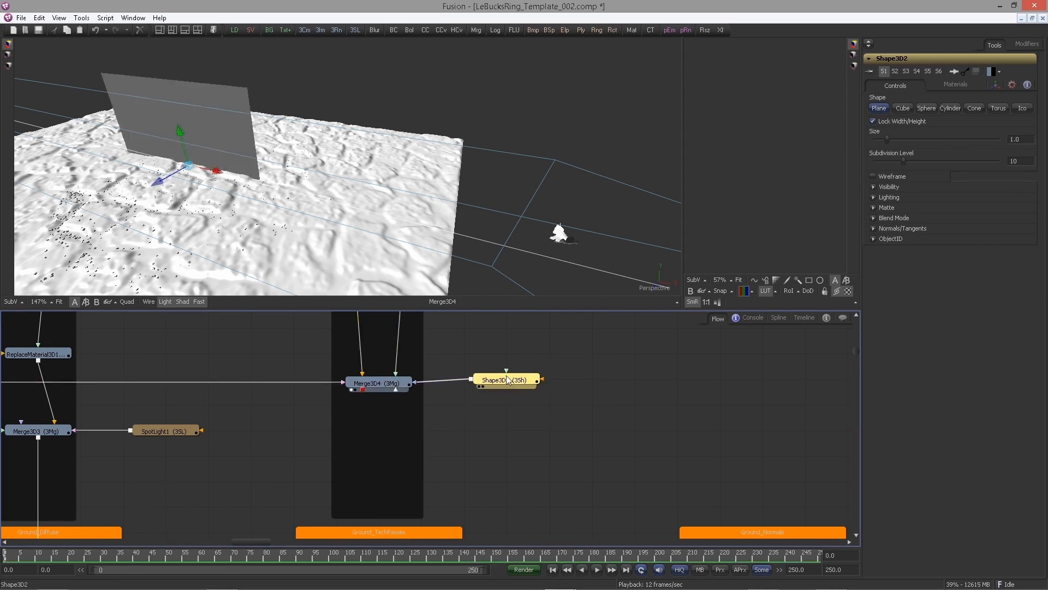
# Switch the Shape3D to a Sphere and set its Radius to 100
pyautogui.click(927, 108)
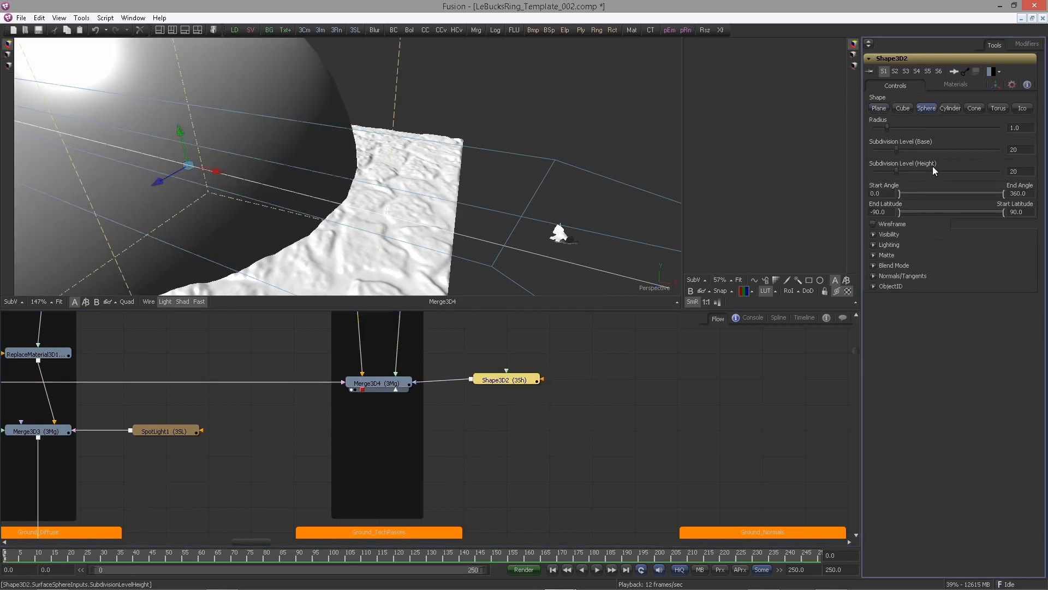
pyautogui.write('50')
pyautogui.press('Tab')
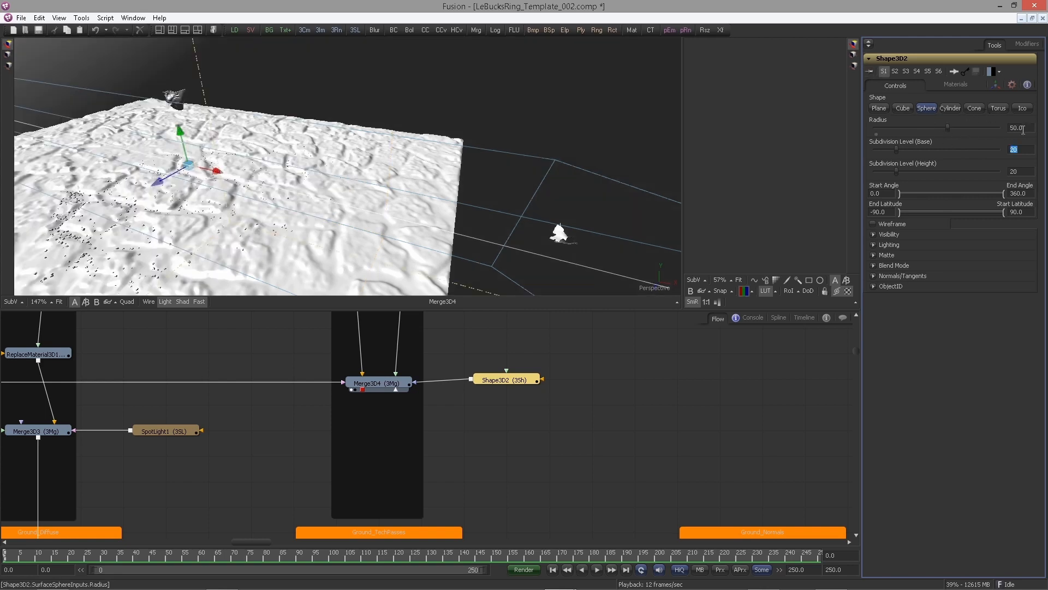
pyautogui.moveTo(1025, 129); pyautogui.dragTo(973, 128)
pyautogui.write('100')
pyautogui.press('Tab')
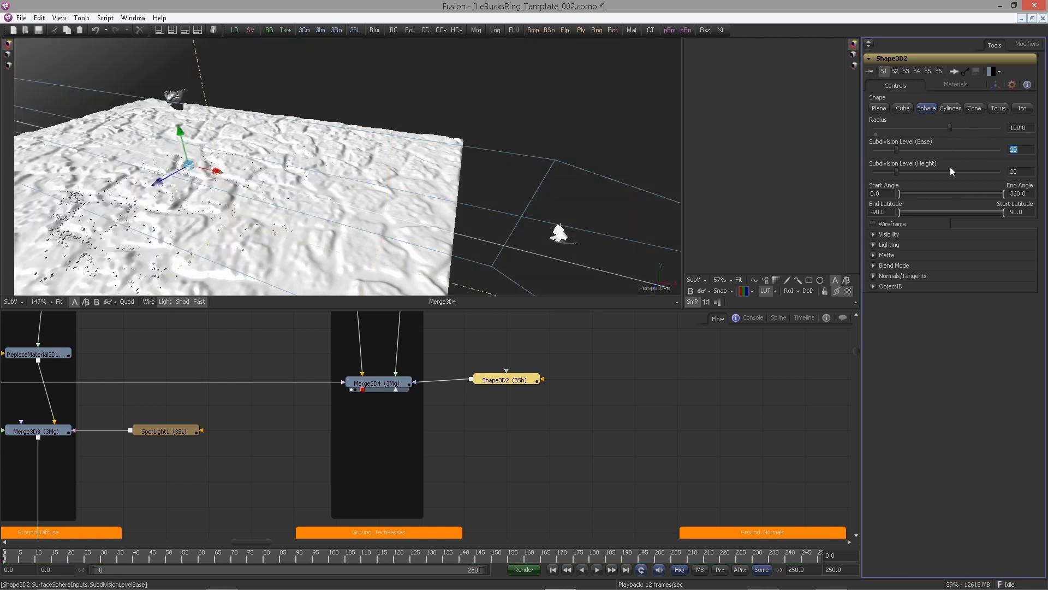
# Duplicate the Ground_Diffuse renderer into the Ground_TechPasses group and feed it from Merge3D4
pyautogui.click(640, 450)
pyautogui.moveTo(527, 384); pyautogui.dragTo(575, 356)
pyautogui.moveTo(448, 421); pyautogui.dragTo(467, 358)
pyautogui.moveTo(270, 455); pyautogui.dragTo(304, 425)
pyautogui.click(146, 469)
pyautogui.hotkey('ctrl', 'c')
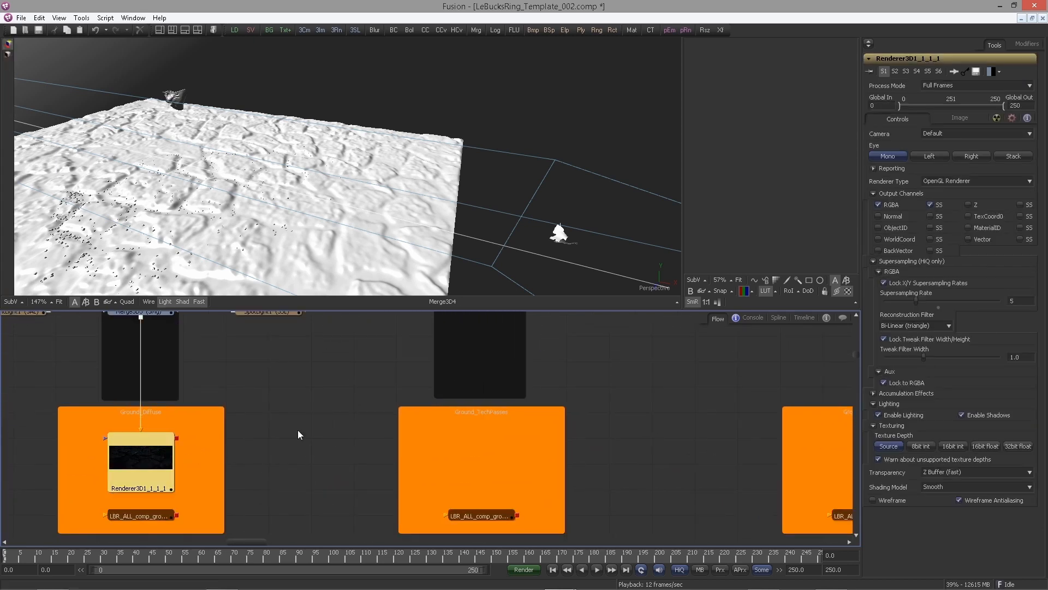
pyautogui.click(455, 440)
pyautogui.hotkey('ctrl', 'v')
pyautogui.moveTo(443, 432); pyautogui.dragTo(470, 496)
pyautogui.scroll(-2, 481, 473)
pyautogui.moveTo(459, 358); pyautogui.dragTo(477, 503)
pyautogui.moveTo(574, 463); pyautogui.dragTo(547, 369)
pyautogui.click(485, 417)
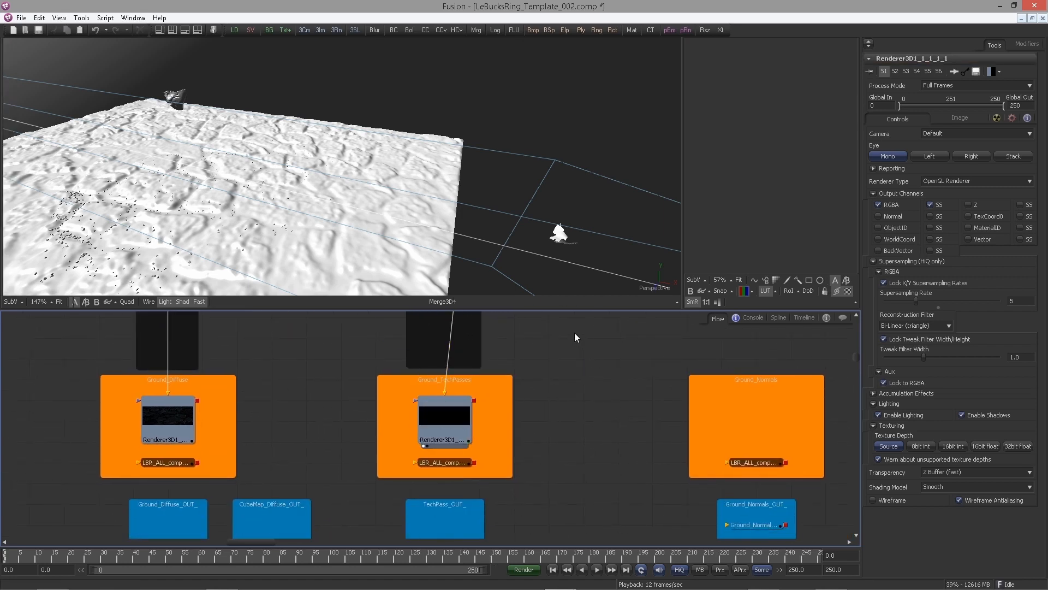
# View the new renderer and disable its Enable Lighting and Enable Shadows options
pyautogui.press('1')
pyautogui.scroll(-3, 381, 171)
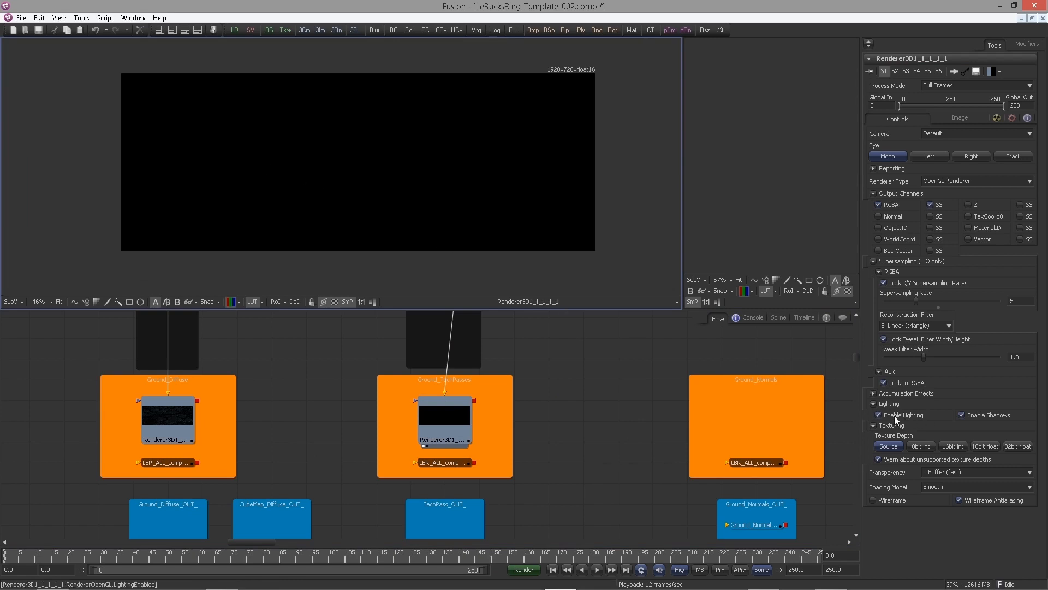
pyautogui.click(965, 416)
pyautogui.click(914, 415)
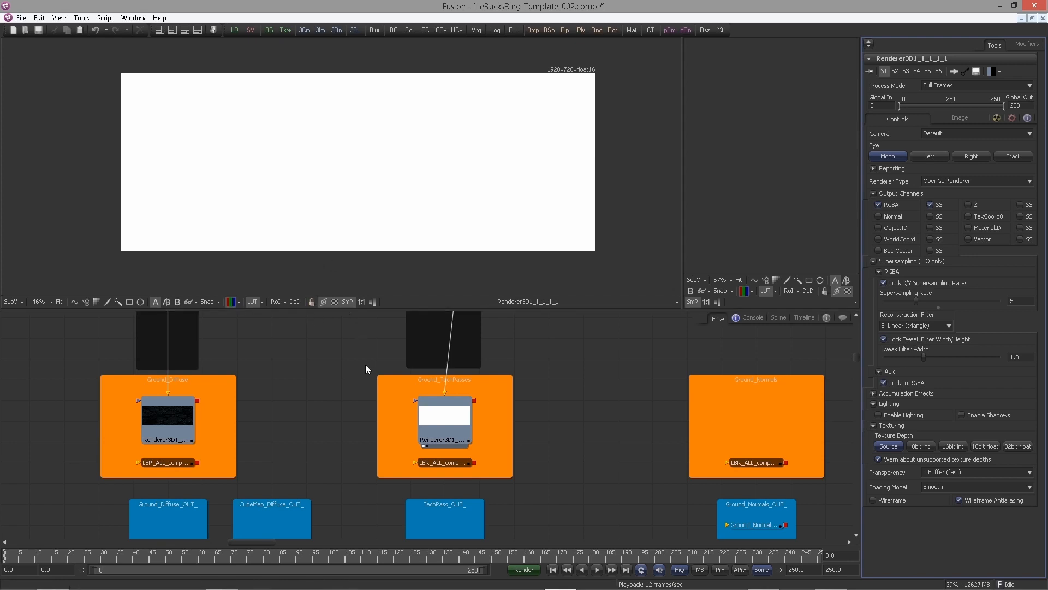
pyautogui.scroll(5, 365, 365)
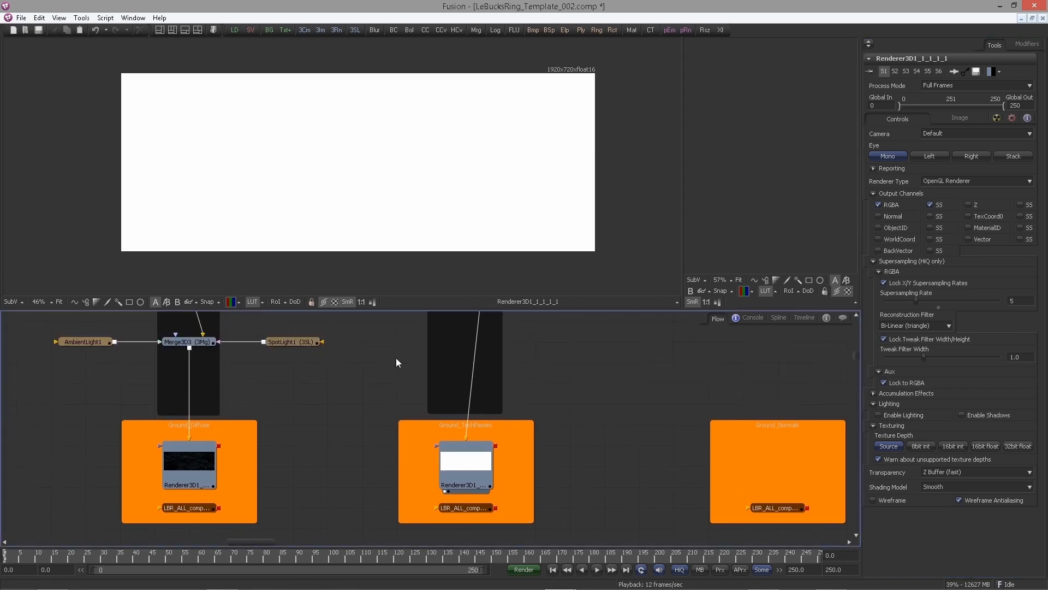
pyautogui.click(239, 303)
pyautogui.click(354, 395)
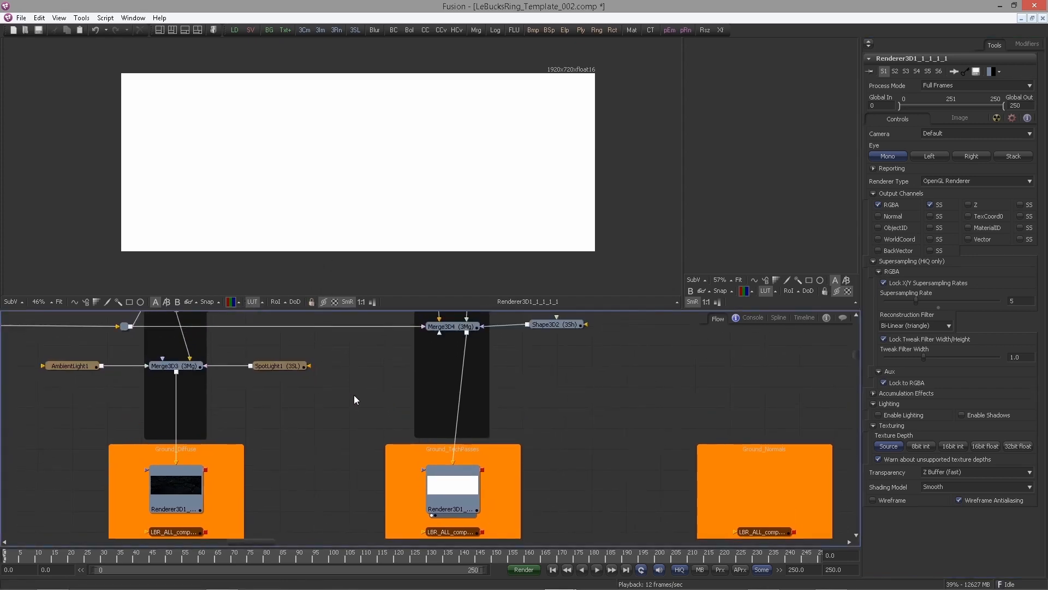
# Enable the Normal, Z and WorldCoord output channels on the TechPass renderer, each with supersampling turned on
pyautogui.click(466, 490)
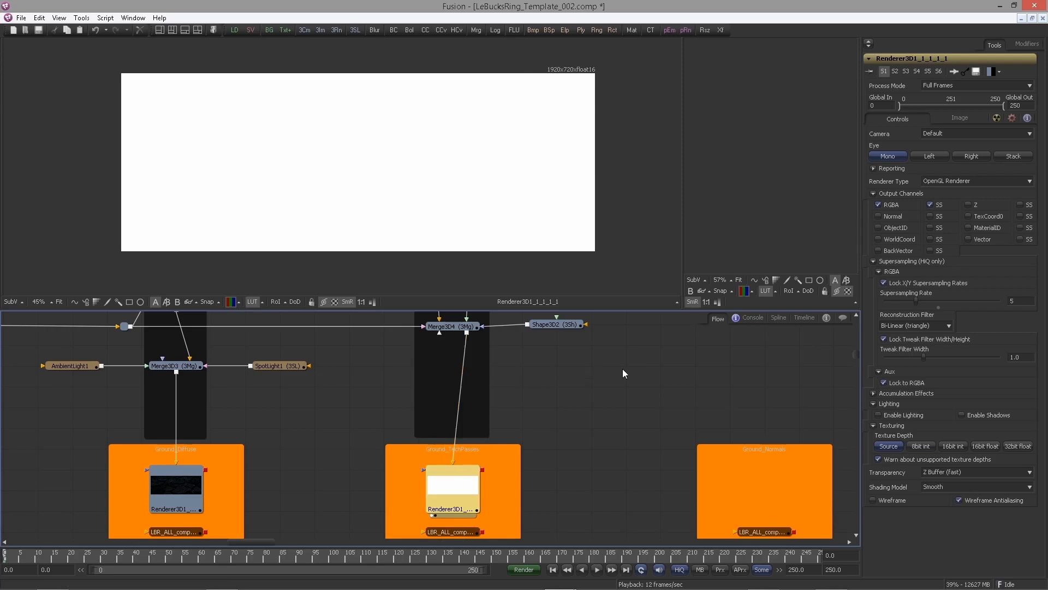
pyautogui.click(879, 239)
pyautogui.click(967, 204)
pyautogui.click(879, 215)
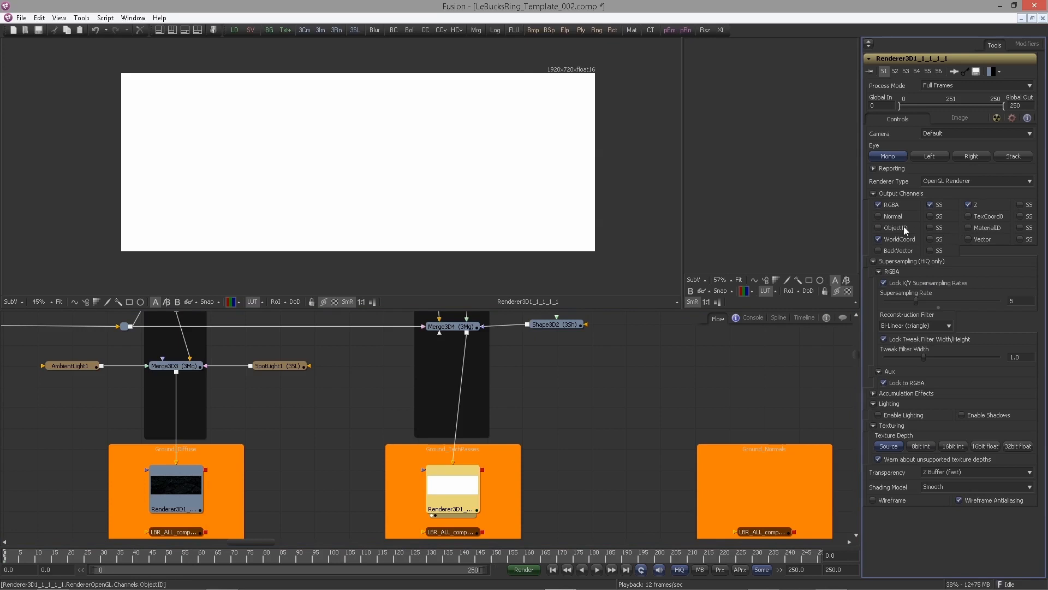
pyautogui.click(930, 239)
pyautogui.click(930, 216)
pyautogui.click(1020, 205)
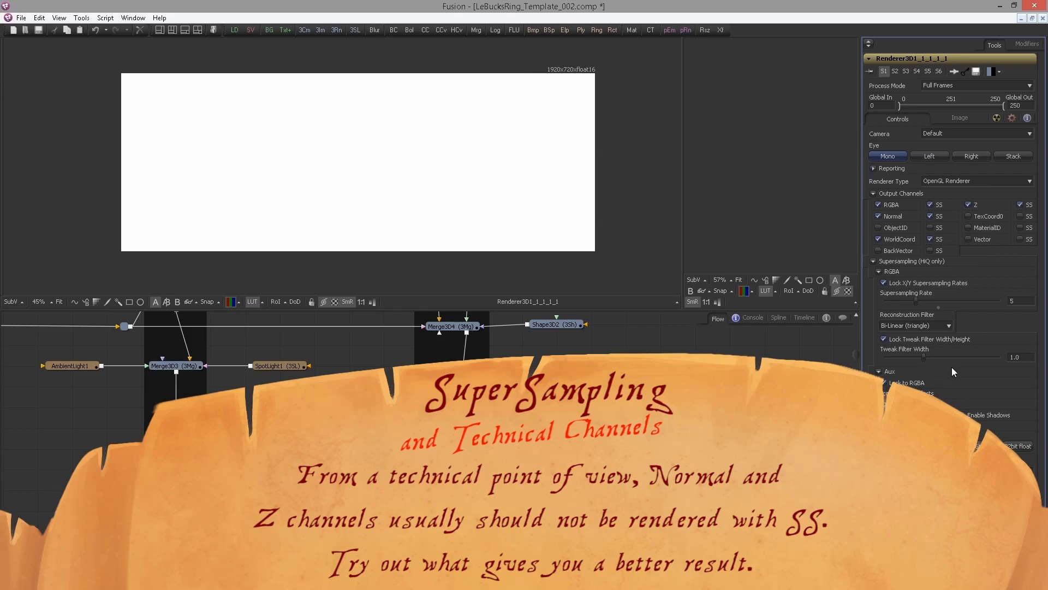
# Inspect the renderer's Normals, Positions and Depth channels in the viewer
pyautogui.click(239, 302)
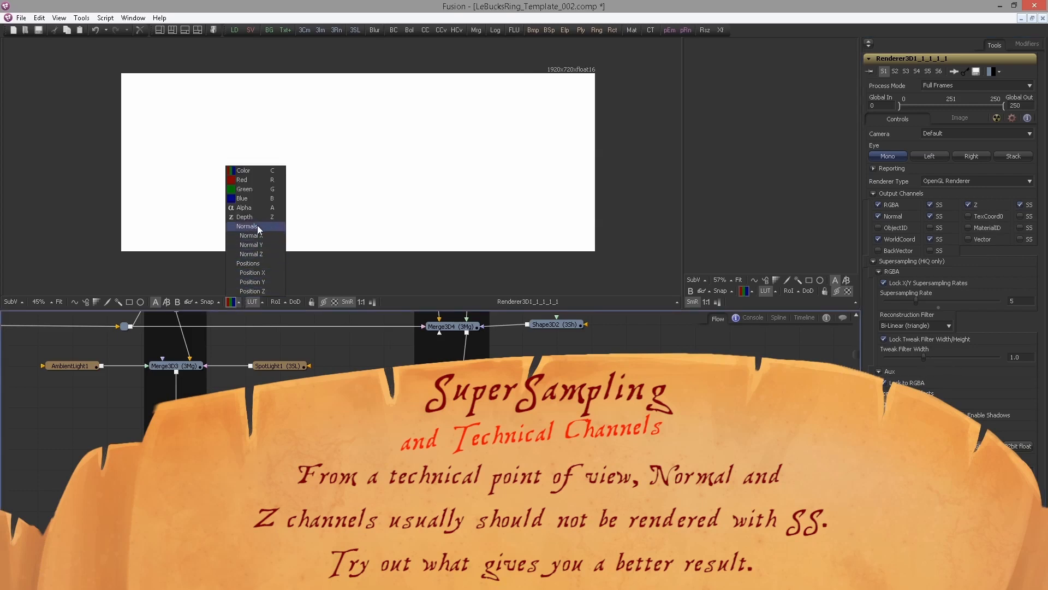
pyautogui.click(242, 226)
pyautogui.click(238, 302)
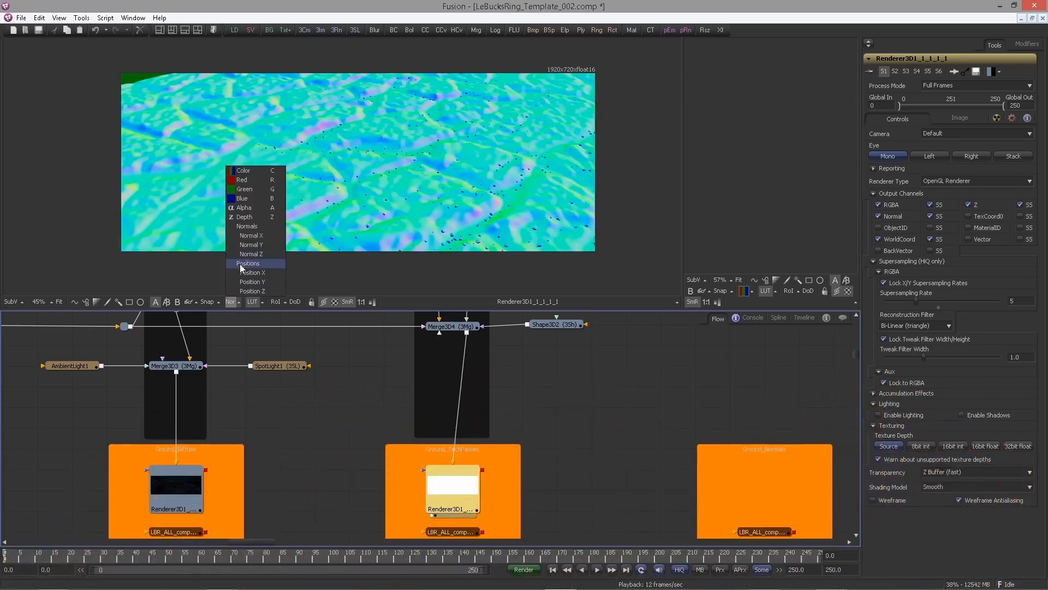
pyautogui.click(240, 264)
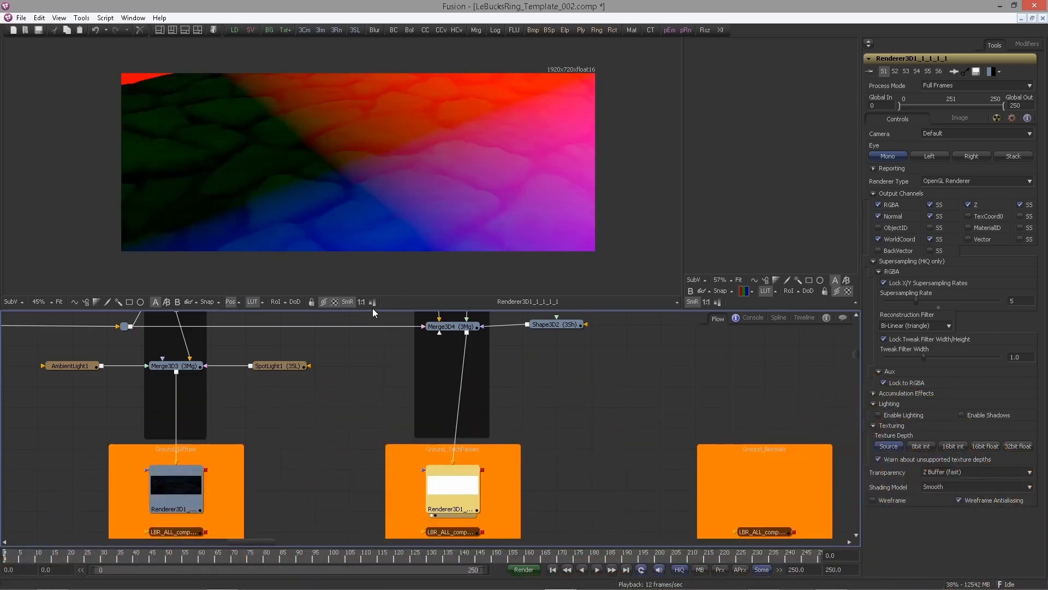
pyautogui.click(372, 302)
pyautogui.click(372, 301)
pyautogui.click(238, 302)
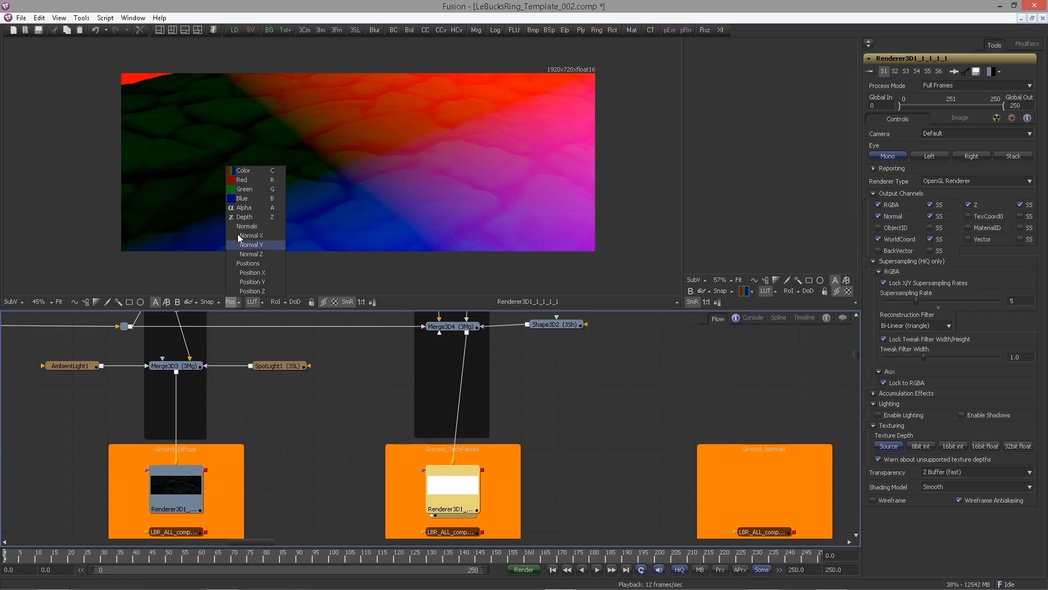
pyautogui.click(244, 217)
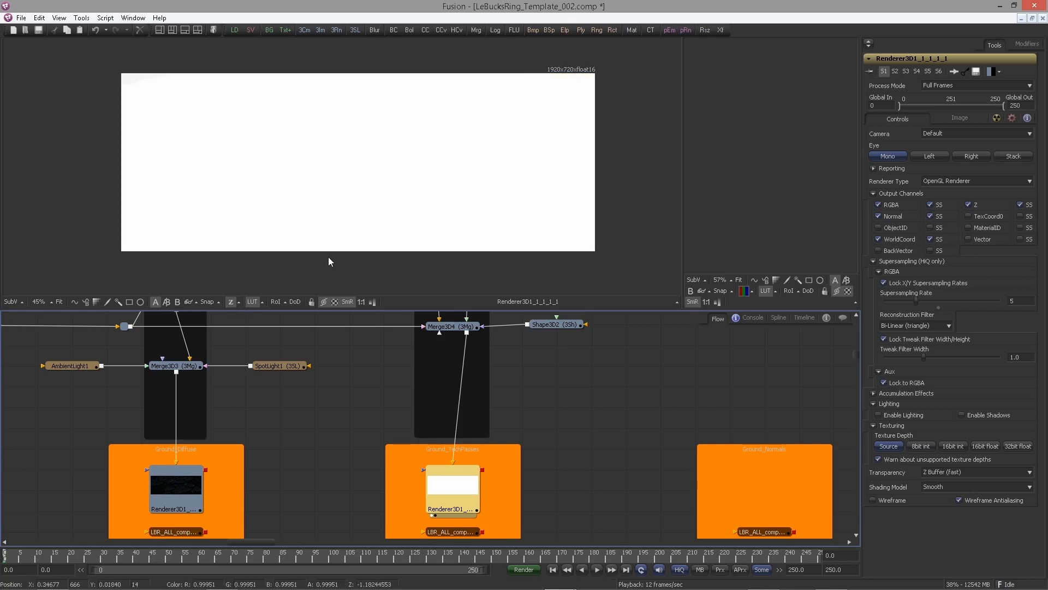
pyautogui.click(239, 302)
pyautogui.click(250, 263)
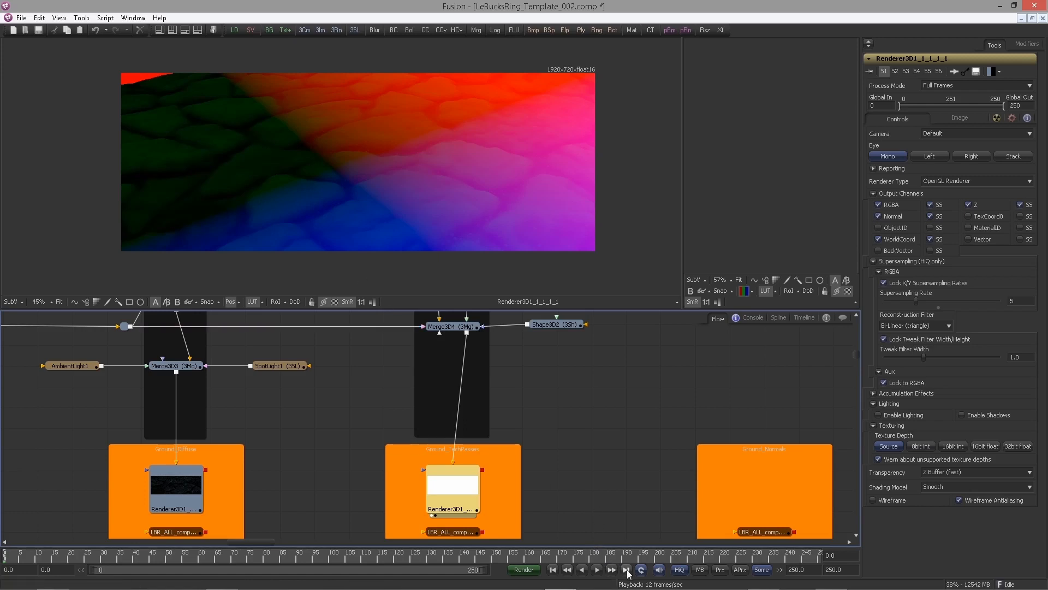
# Browse the node flow around the leaf nodes and set the viewer back to the Color channel
pyautogui.click(564, 386)
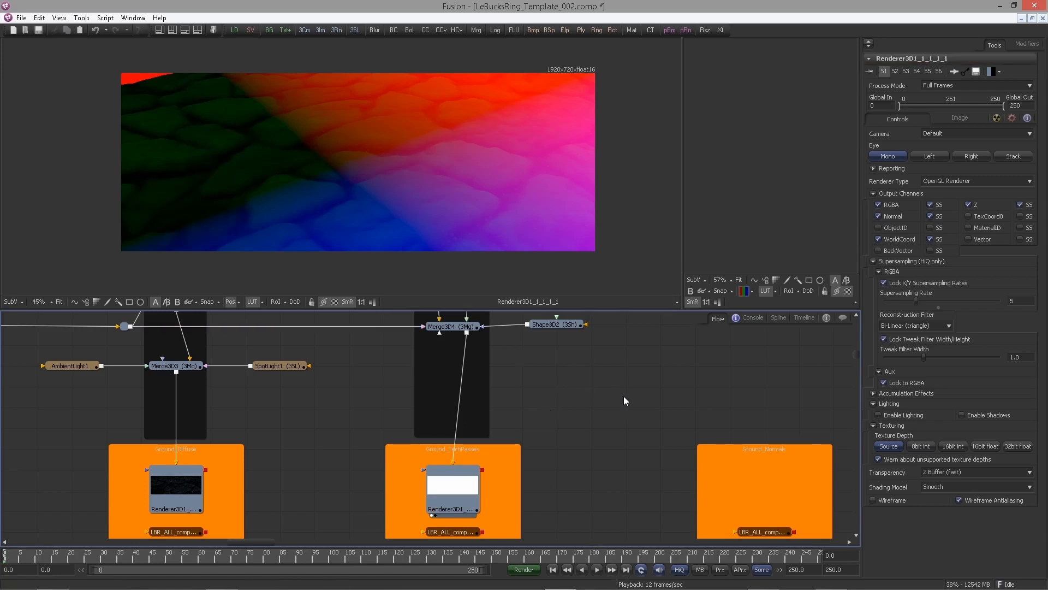
pyautogui.scroll(-5, 624, 395)
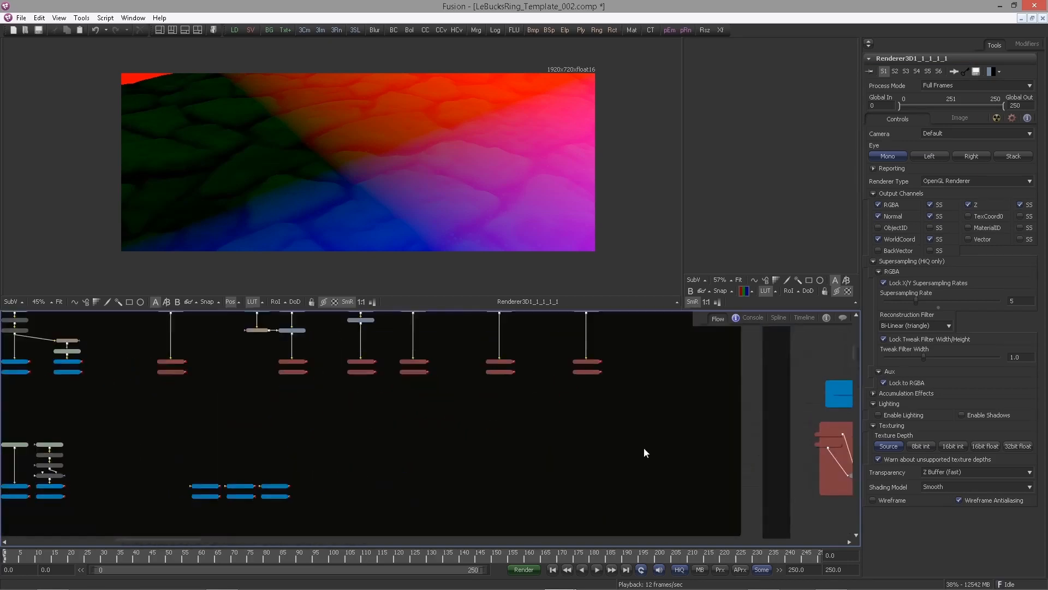
pyautogui.scroll(5, 644, 453)
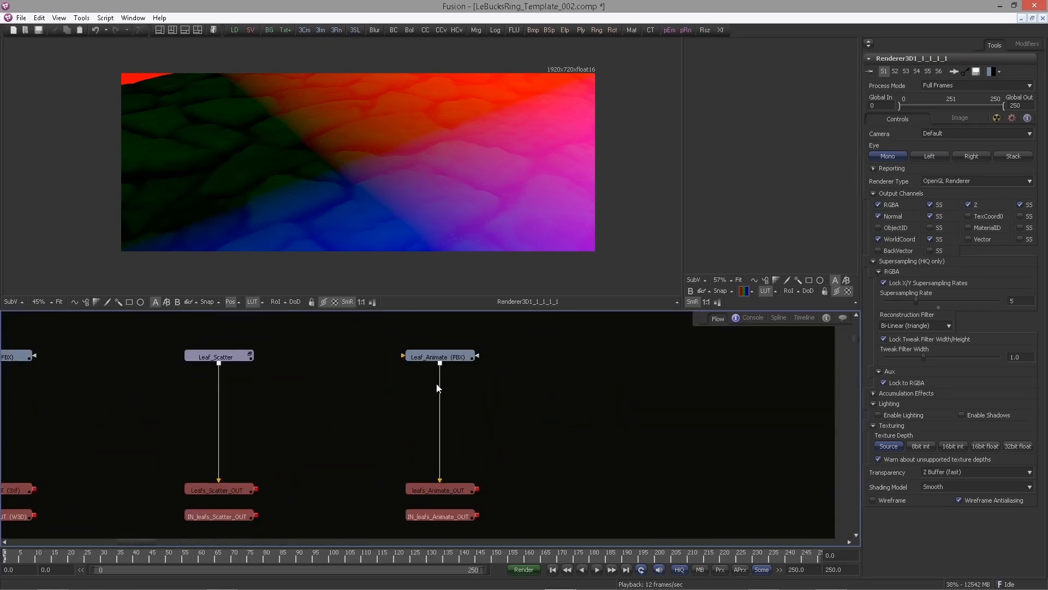
pyautogui.moveTo(418, 354); pyautogui.dragTo(406, 195)
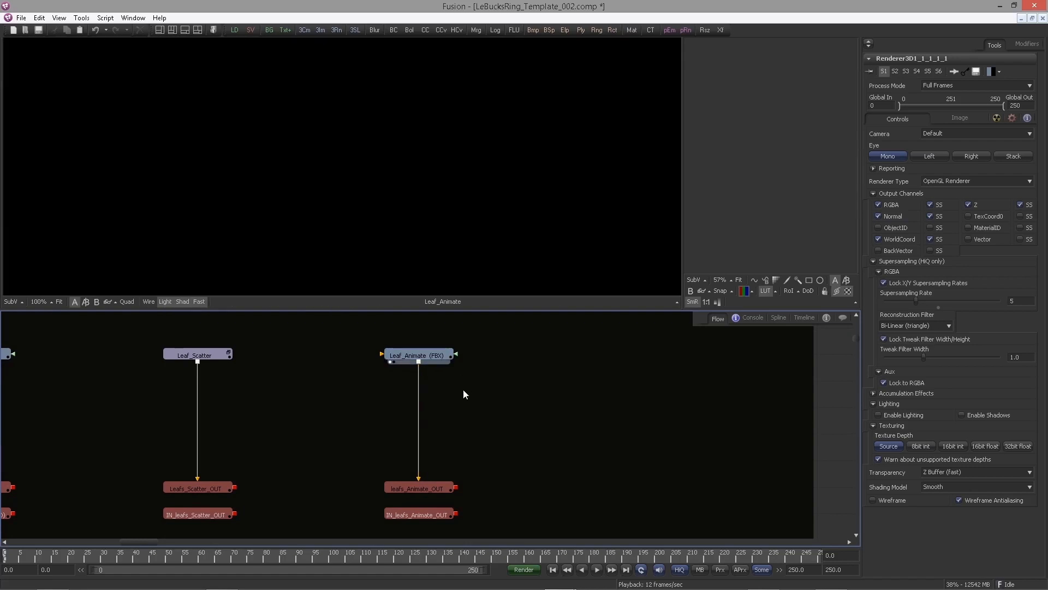
pyautogui.moveTo(434, 343); pyautogui.dragTo(359, 381)
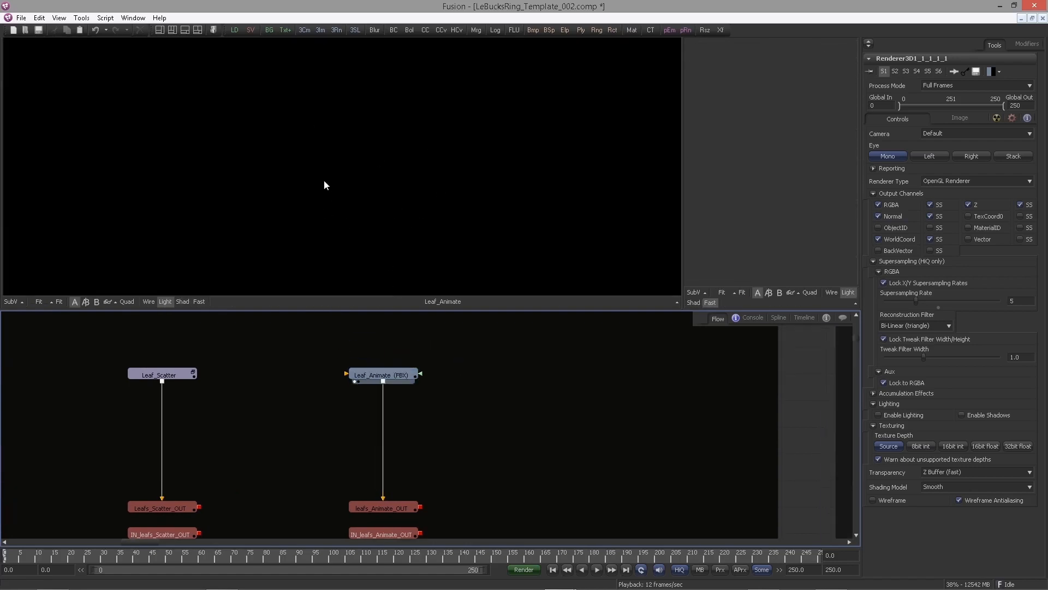
pyautogui.scroll(-2, 473, 376)
pyautogui.scroll(-2, 472, 376)
pyautogui.moveTo(731, 395); pyautogui.dragTo(485, 382)
pyautogui.scroll(3, 485, 383)
pyautogui.moveTo(818, 391); pyautogui.dragTo(271, 298)
pyautogui.moveTo(716, 462); pyautogui.dragTo(590, 372)
pyautogui.scroll(-3, 591, 372)
pyautogui.moveTo(654, 380); pyautogui.dragTo(461, 306)
pyautogui.moveTo(755, 459); pyautogui.dragTo(256, 246)
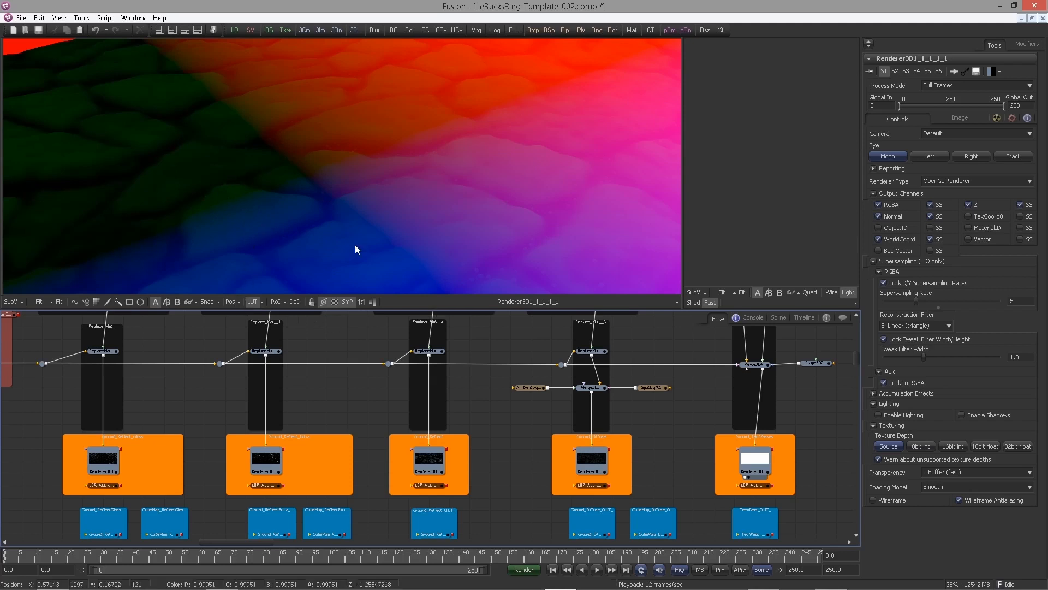
pyautogui.click(239, 303)
pyautogui.click(311, 334)
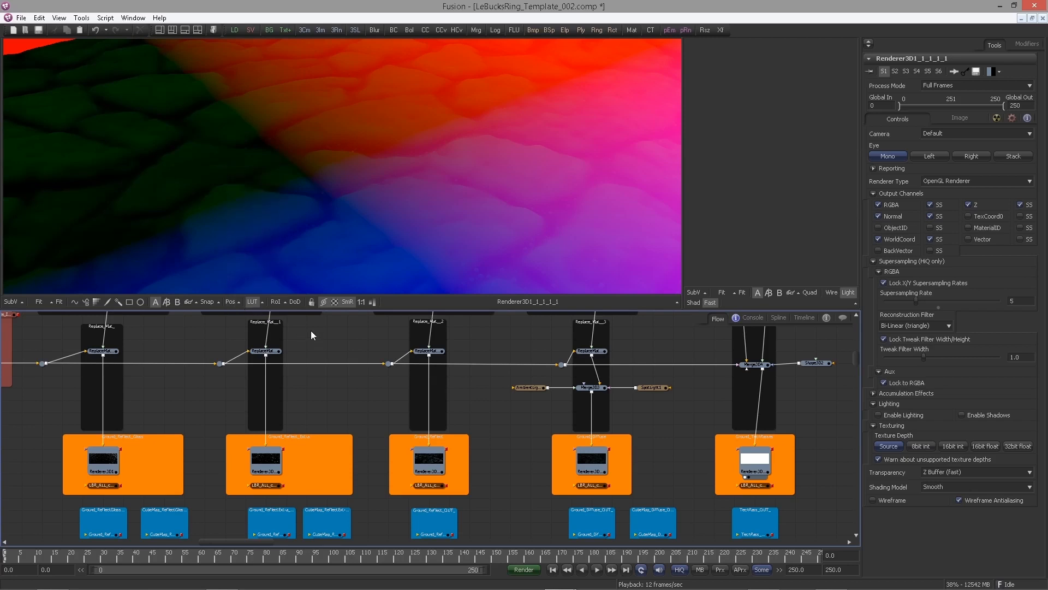
pyautogui.click(239, 303)
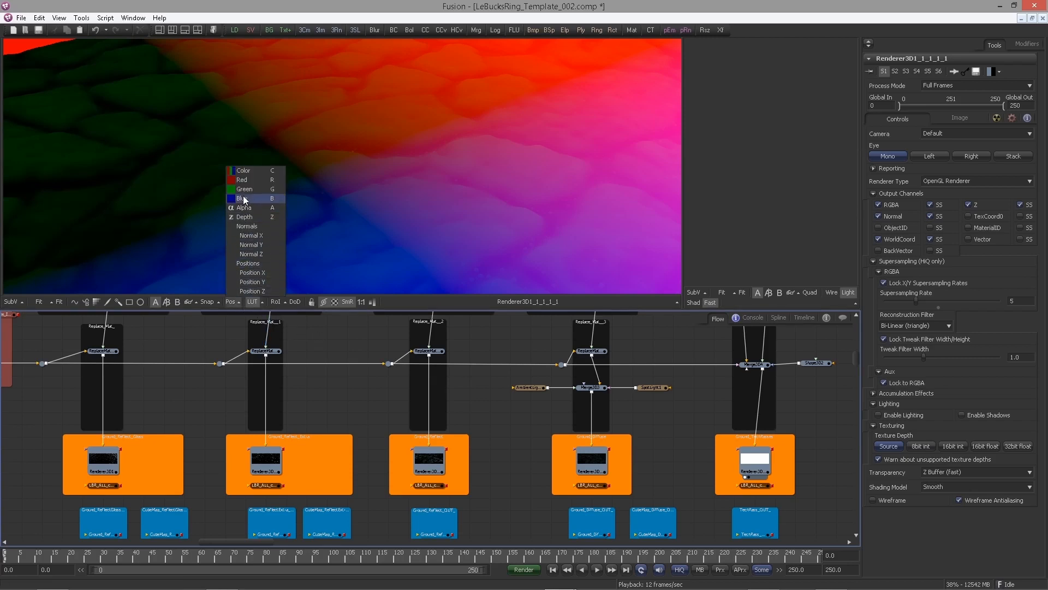
pyautogui.click(246, 171)
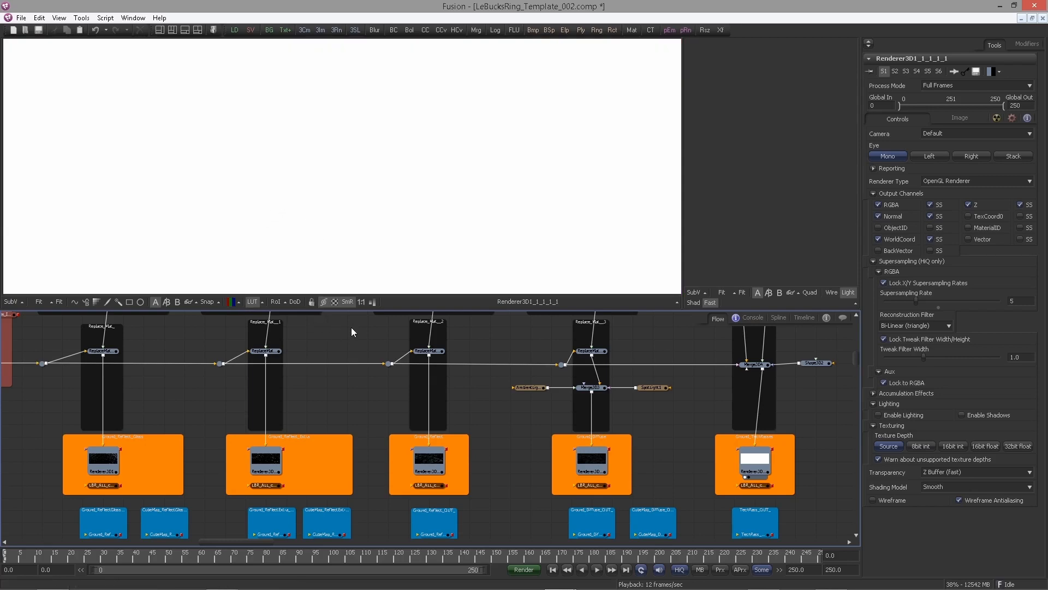
# View the Leaf_Animate FBX node and insert a Transform3D node directly below it
pyautogui.moveTo(351, 327); pyautogui.dragTo(273, 274)
pyautogui.scroll(3, 382, 332)
pyautogui.moveTo(379, 398); pyautogui.dragTo(321, 182)
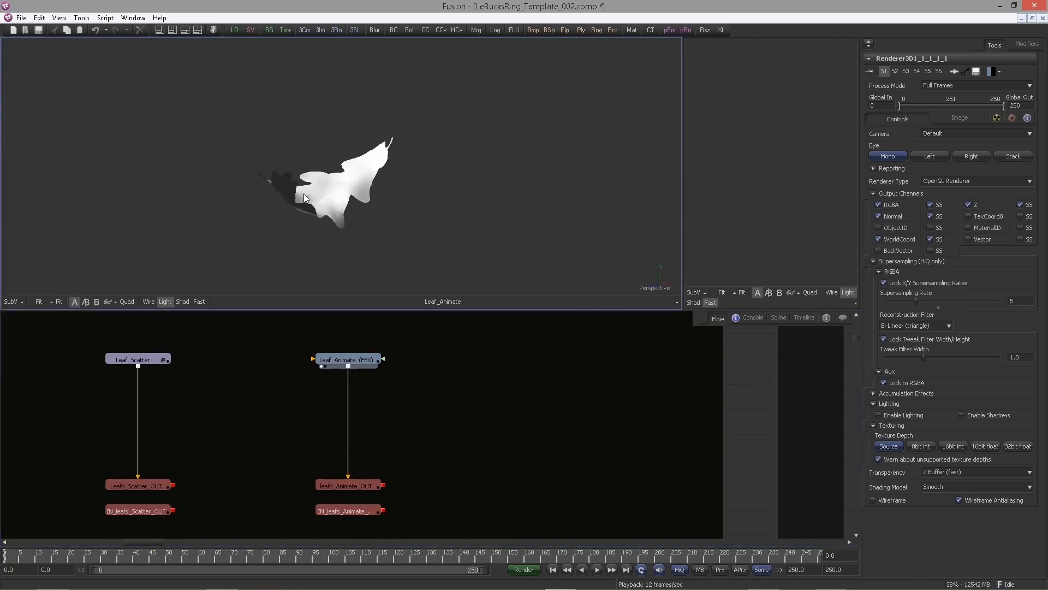
pyautogui.moveTo(304, 204); pyautogui.dragTo(320, 237)
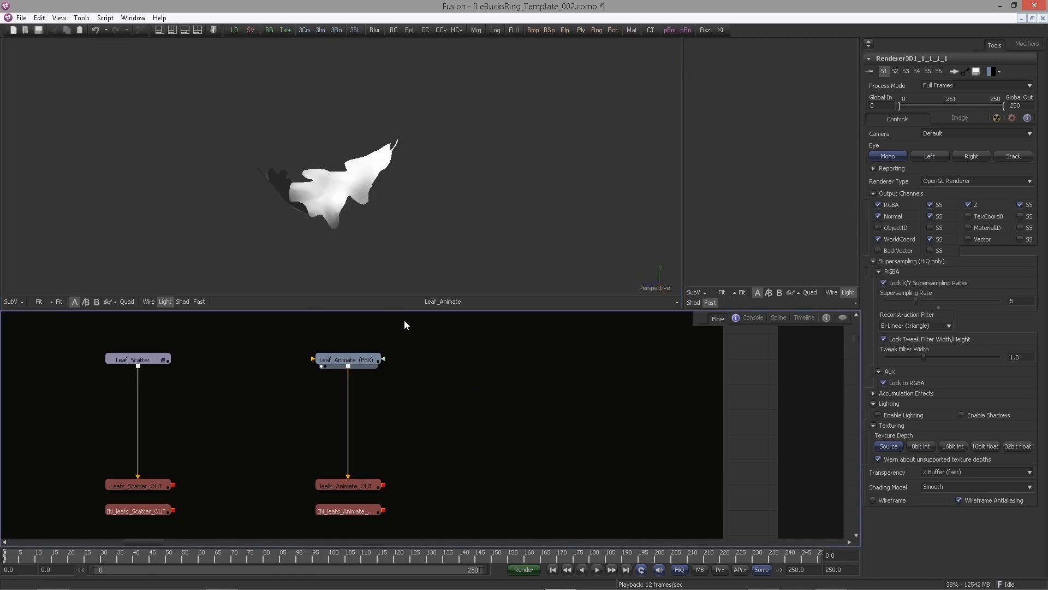
pyautogui.click(365, 360)
pyautogui.hotkey('ctrl', 'space')
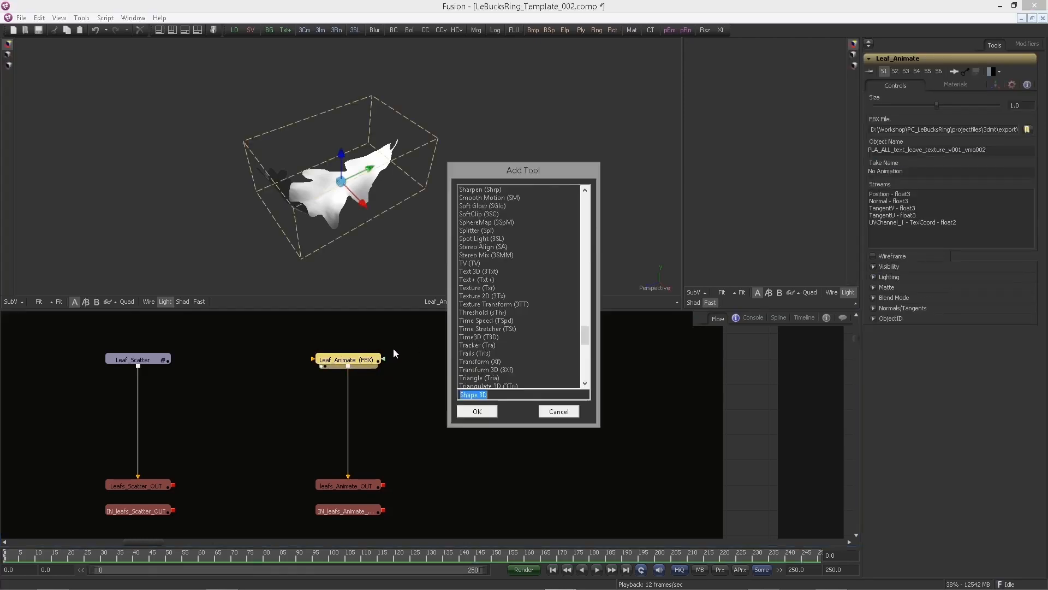
pyautogui.write('tran')
pyautogui.press('Down')
pyautogui.press('Return')
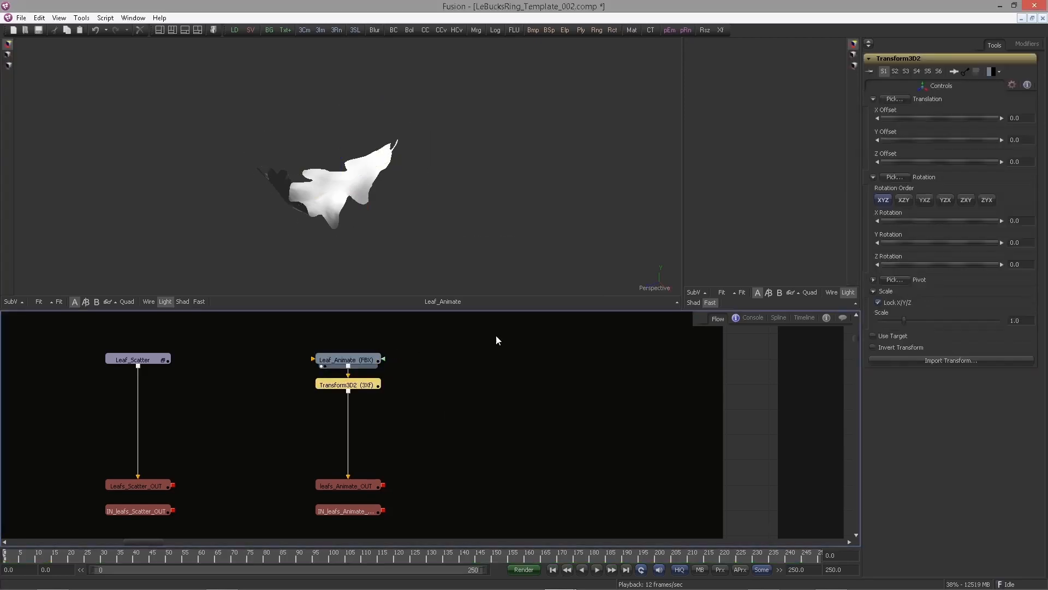
pyautogui.moveTo(454, 416); pyautogui.dragTo(450, 389)
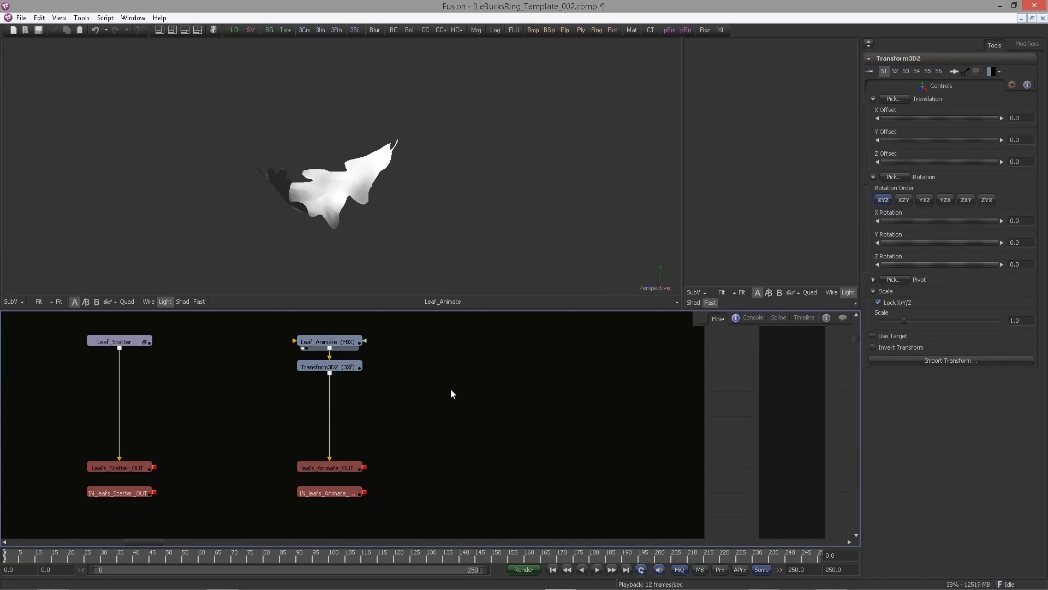
pyautogui.hotkey('ctrl', 'space')
pyautogui.write('merg')
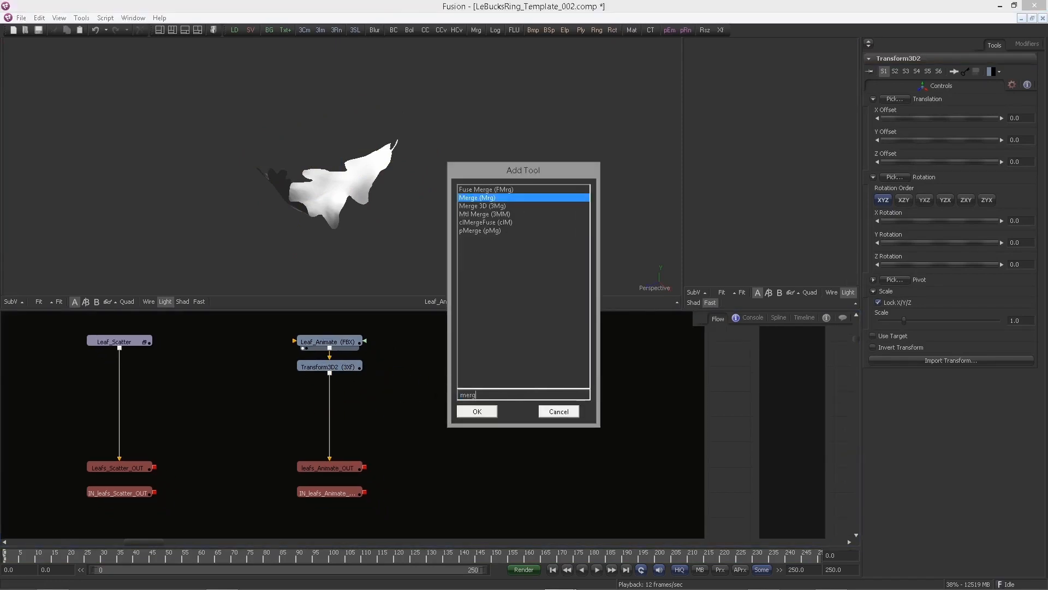
pyautogui.click(558, 411)
# Connect the IN_leafs_Animate_OUT instance into the Ground_Scene's Merge3D2 and view that merge
pyautogui.scroll(-3, 397, 379)
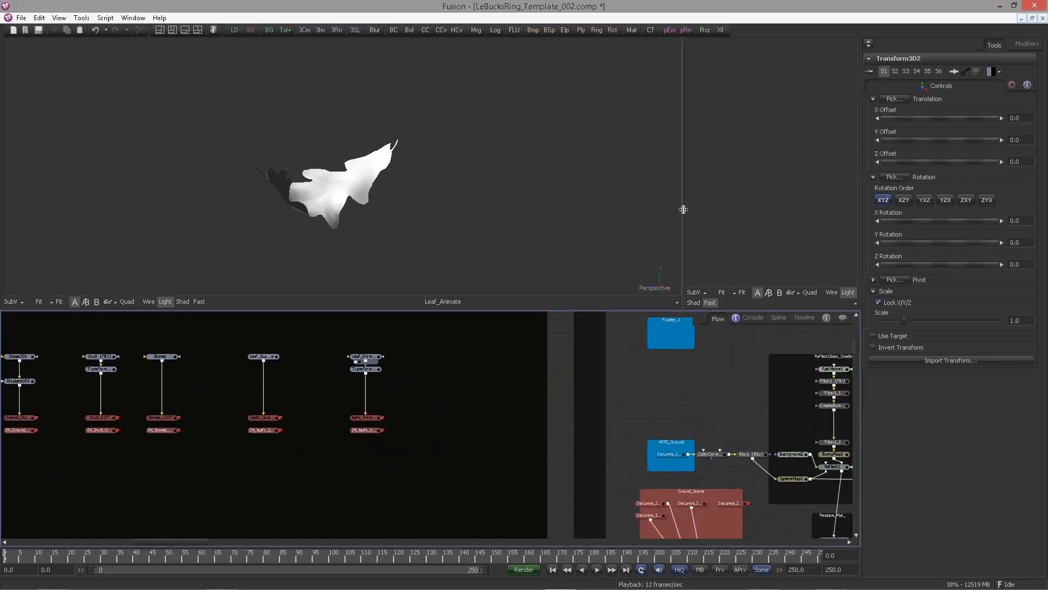
pyautogui.moveTo(683, 210); pyautogui.dragTo(511, 211)
pyautogui.scroll(3, 606, 500)
pyautogui.moveTo(535, 394); pyautogui.dragTo(551, 359)
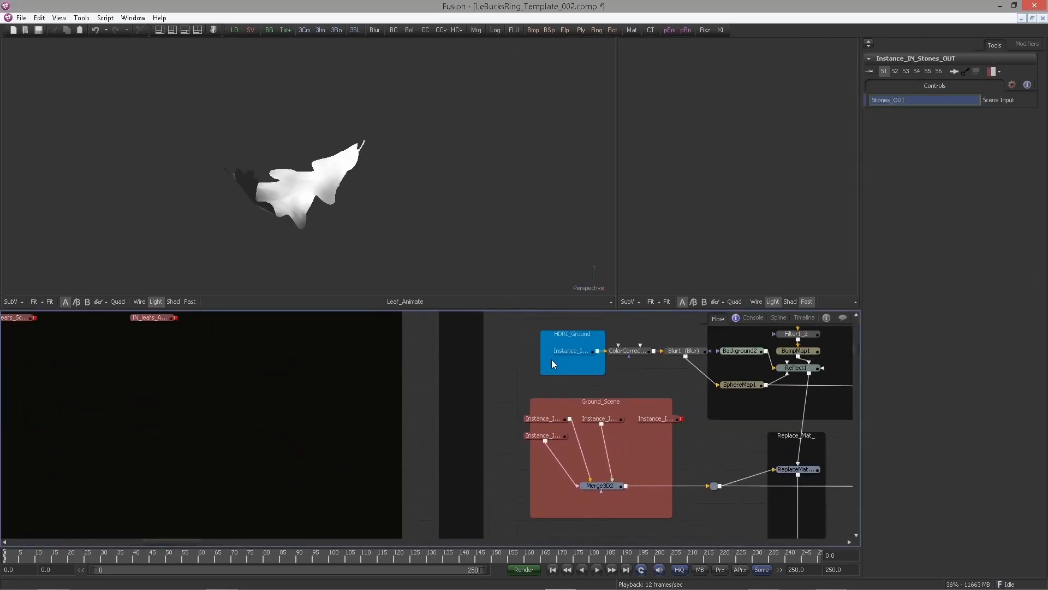
pyautogui.moveTo(615, 485); pyautogui.dragTo(668, 254)
pyautogui.moveTo(436, 418); pyautogui.dragTo(452, 427)
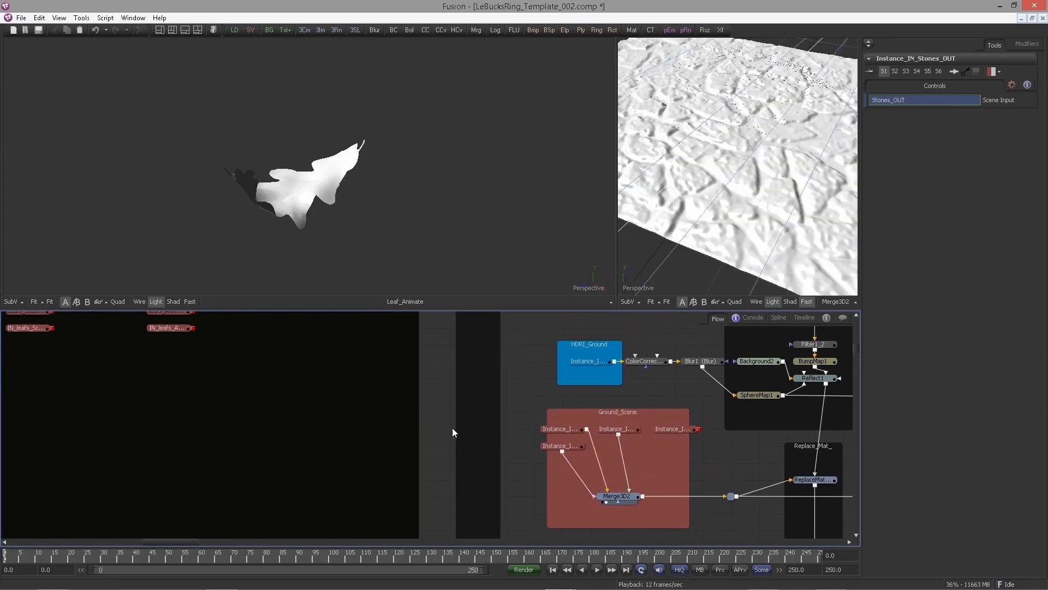
pyautogui.moveTo(263, 415); pyautogui.dragTo(268, 420)
pyautogui.scroll(-3, 267, 420)
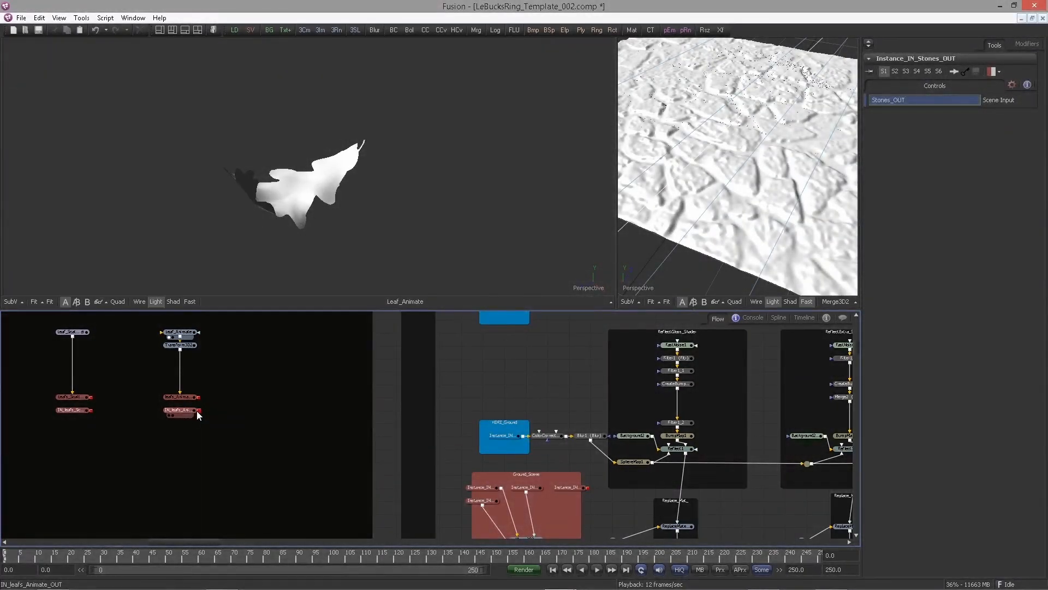
pyautogui.moveTo(199, 410); pyautogui.dragTo(526, 519)
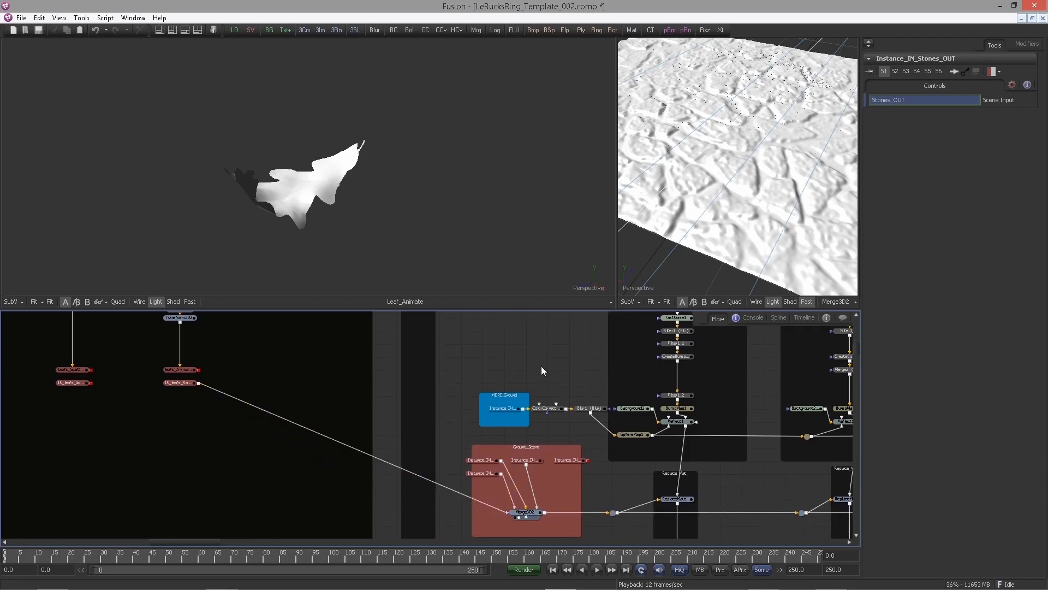
# Set Transform3D2's translation to X -1.428, Y -0.0065 and Z 0.756 to place the animated leaf on the ground
pyautogui.moveTo(736, 190); pyautogui.dragTo(427, 141)
pyautogui.moveTo(618, 165); pyautogui.dragTo(636, 206)
pyautogui.moveTo(204, 381); pyautogui.dragTo(370, 435)
pyautogui.moveTo(269, 317); pyautogui.dragTo(259, 370)
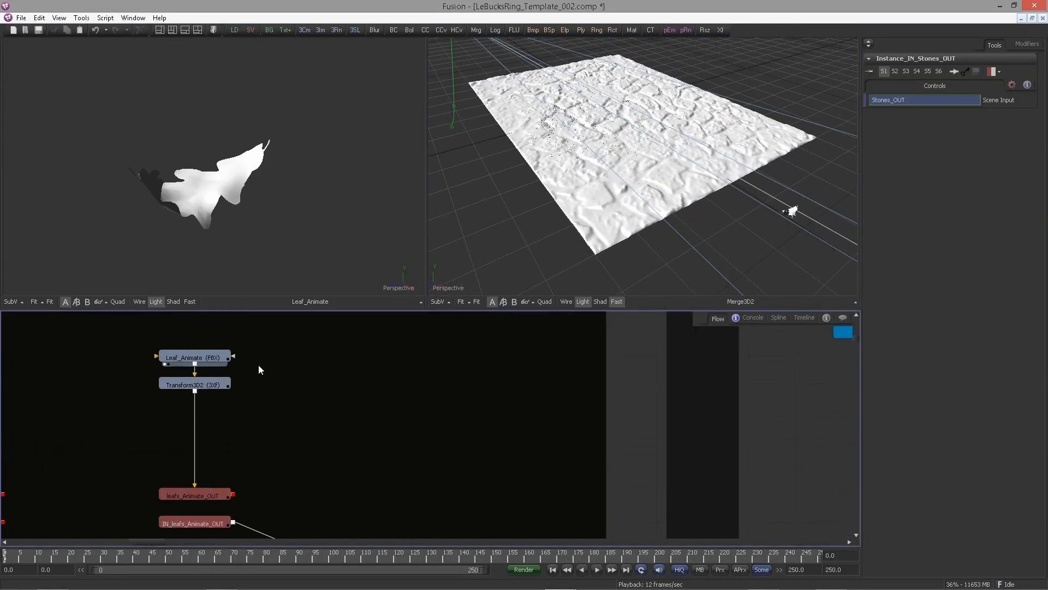
pyautogui.click(202, 385)
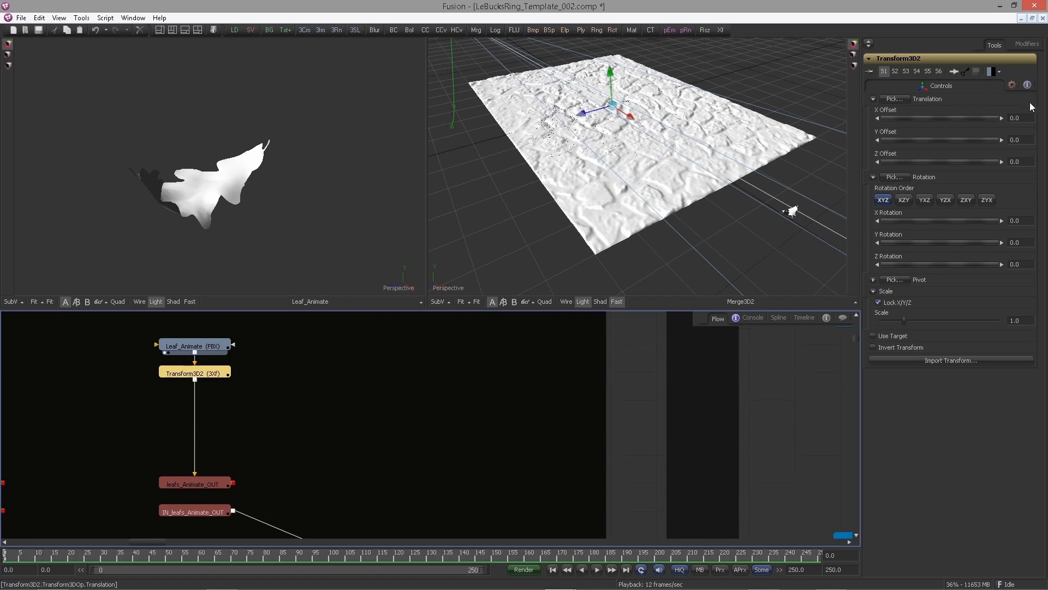
pyautogui.click(1014, 117)
pyautogui.write('-')
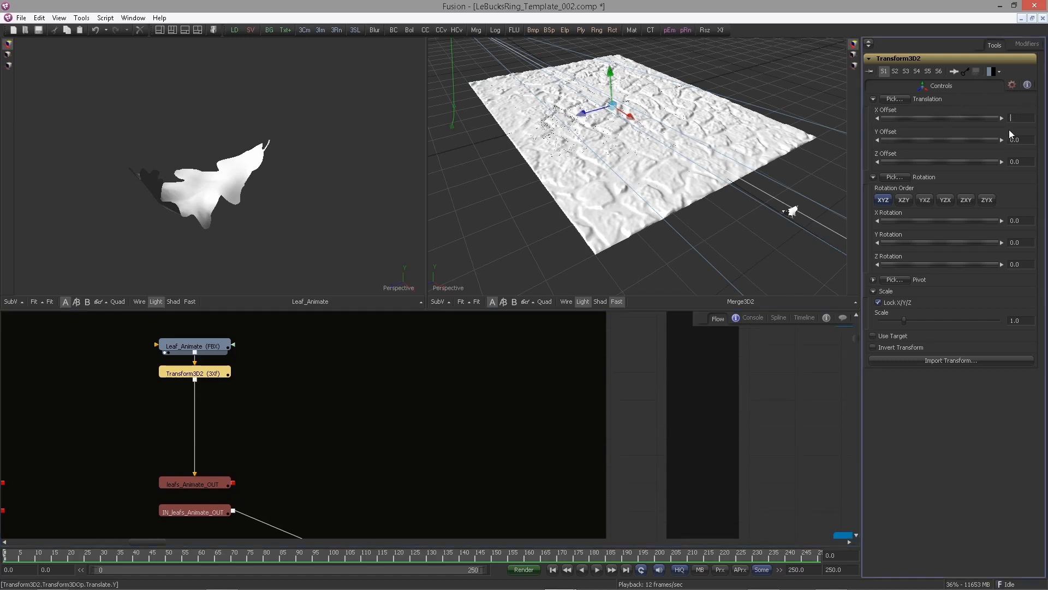
pyautogui.write('1.4280')
pyautogui.press('Return')
pyautogui.click(1017, 139)
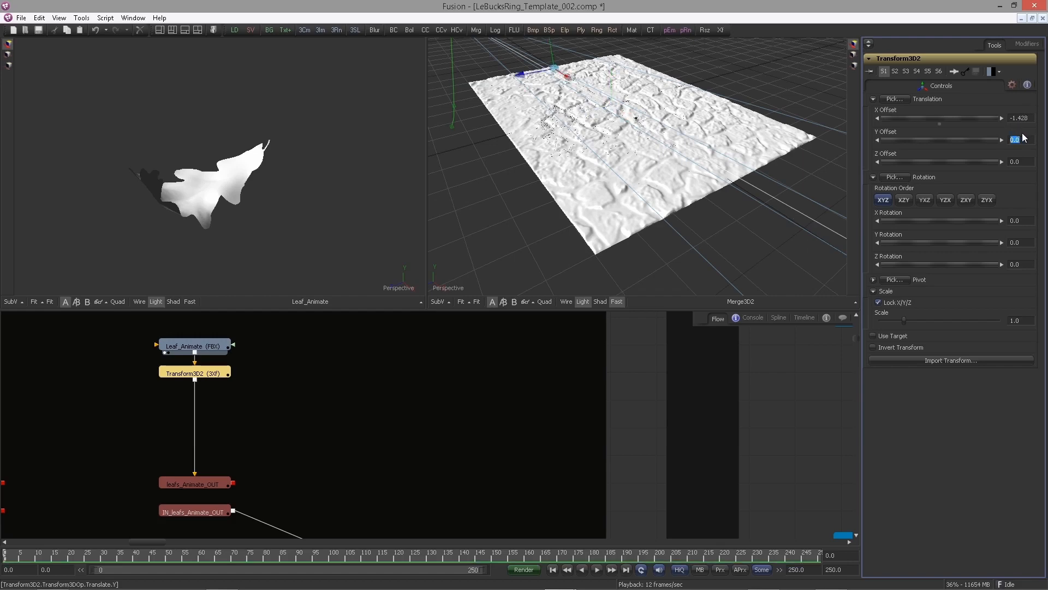
pyautogui.write('-0.0065')
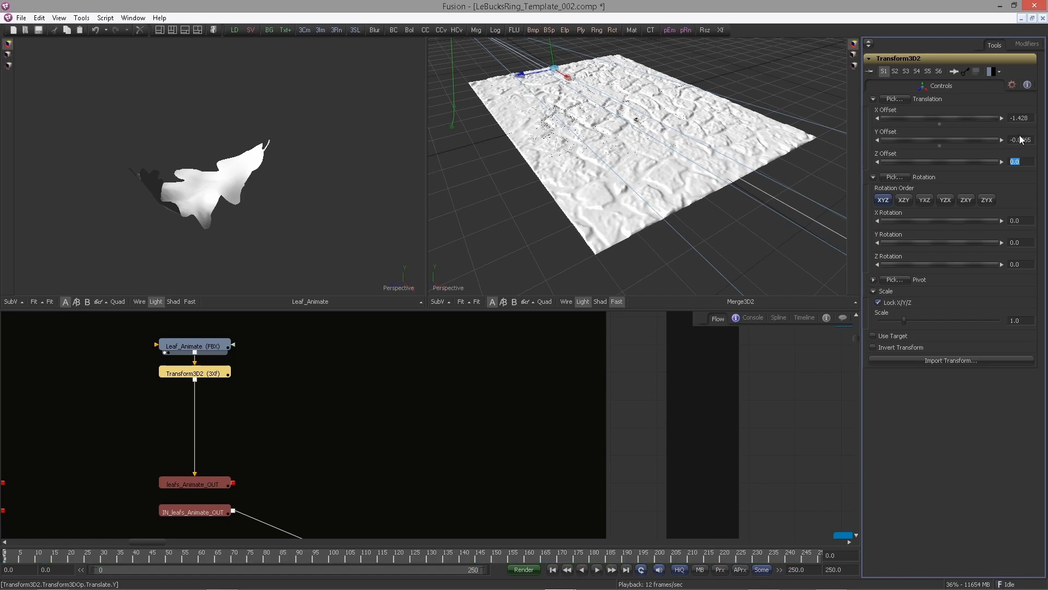
pyautogui.press('Tab')
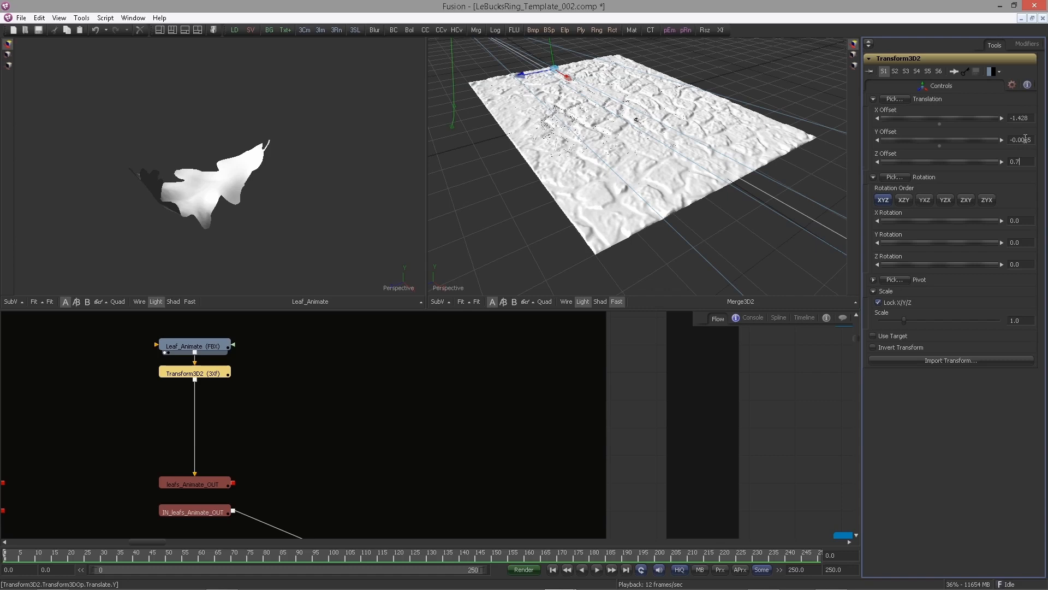
pyautogui.press('Return')
# Switch the Merge3D2 viewer to look through Camera3D1 and widen that viewer
pyautogui.rightClick(451, 288)
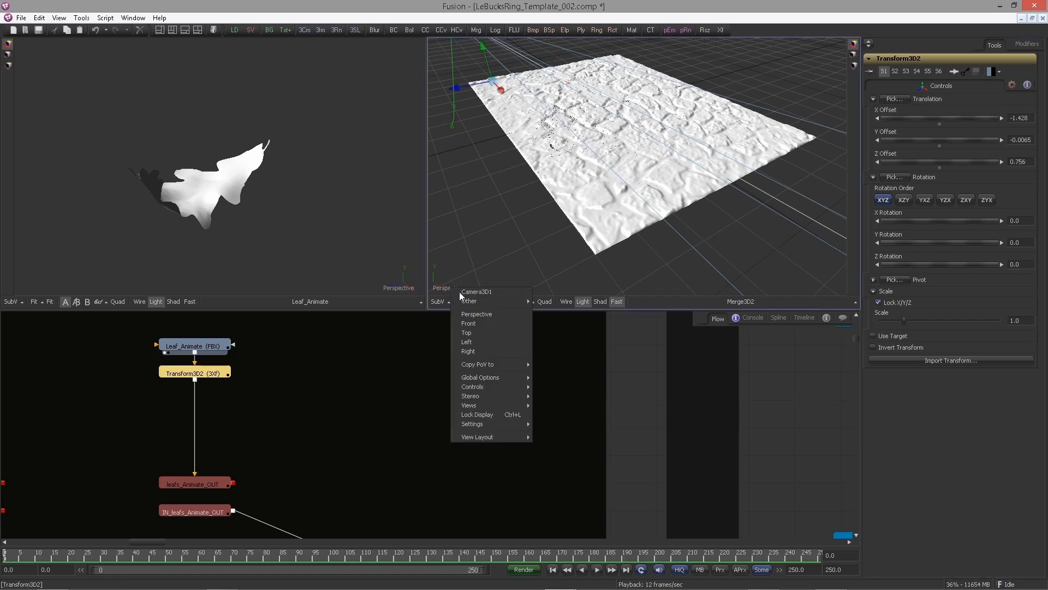
pyautogui.click(468, 292)
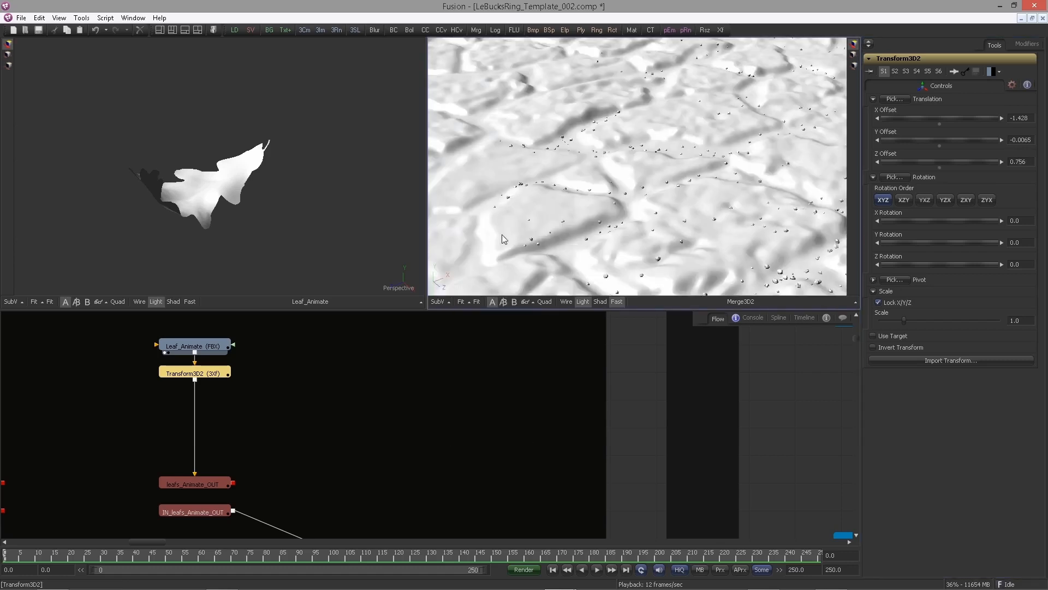
pyautogui.moveTo(427, 249); pyautogui.dragTo(365, 248)
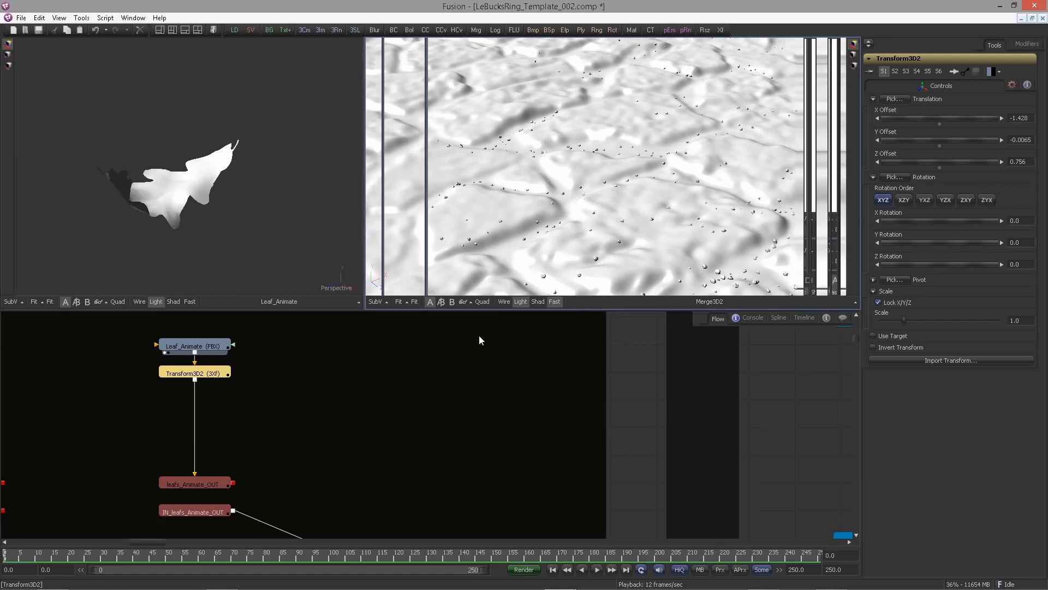
pyautogui.click(626, 569)
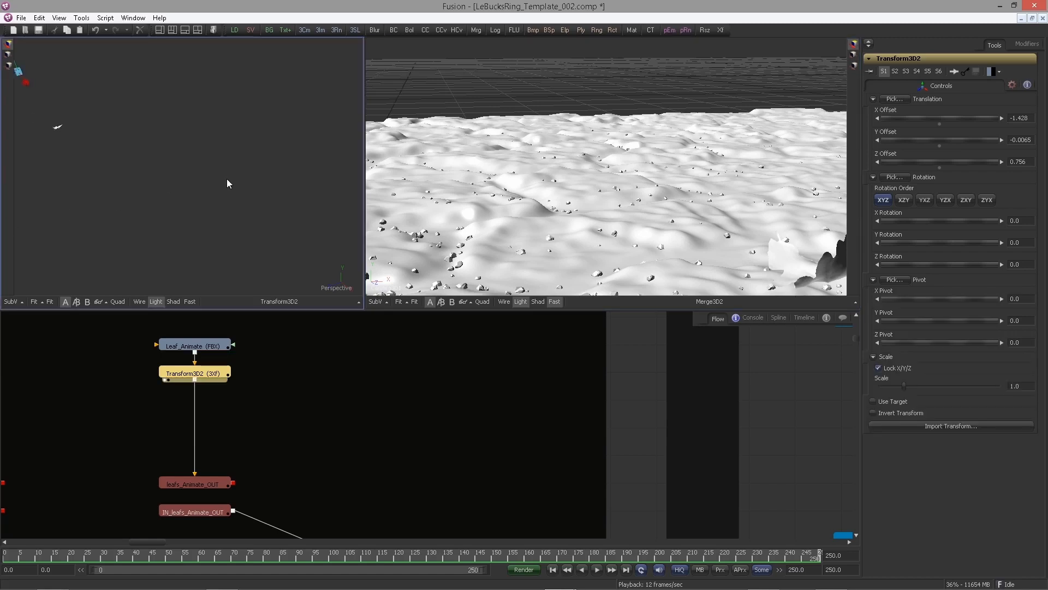
# Load Leaf_Animate and then Transform3D2 into the second viewer and fit the view to the leaf
pyautogui.moveTo(227, 179); pyautogui.dragTo(345, 197)
pyautogui.moveTo(216, 345); pyautogui.dragTo(230, 263)
pyautogui.moveTo(212, 228); pyautogui.dragTo(63, 306)
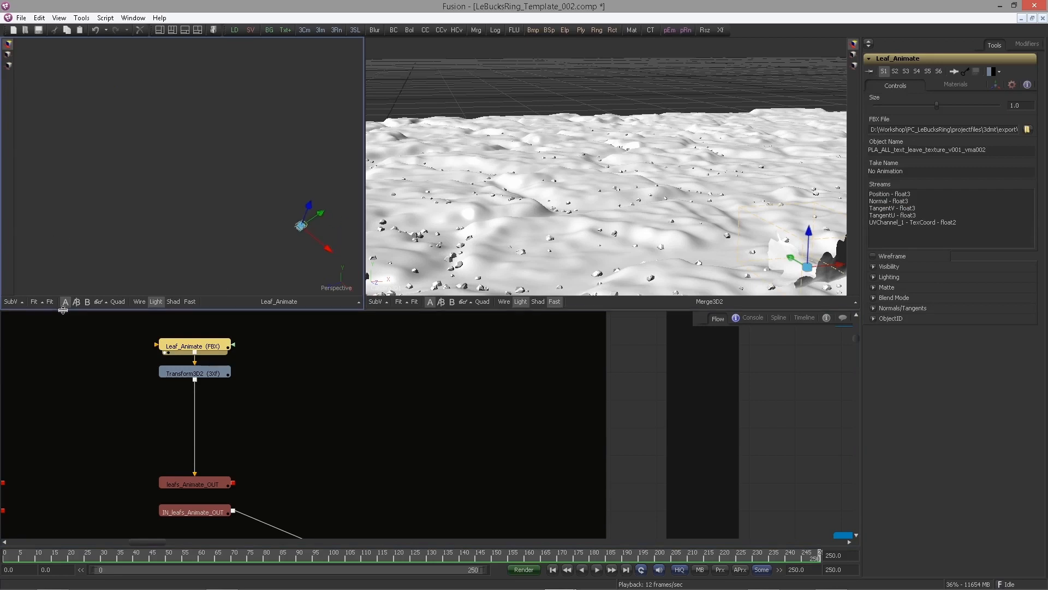
pyautogui.click(52, 301)
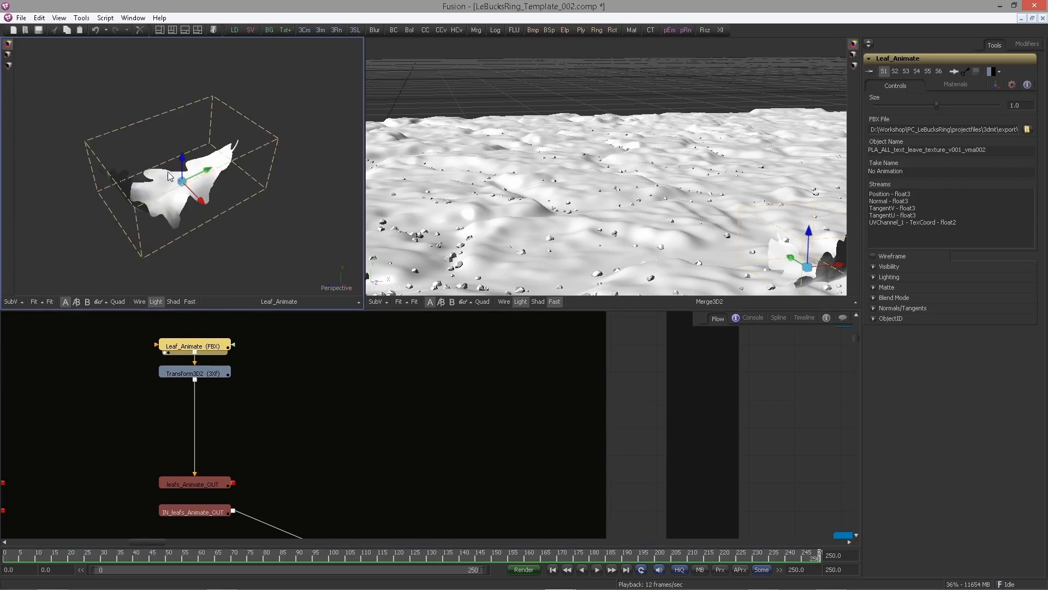
pyautogui.click(247, 381)
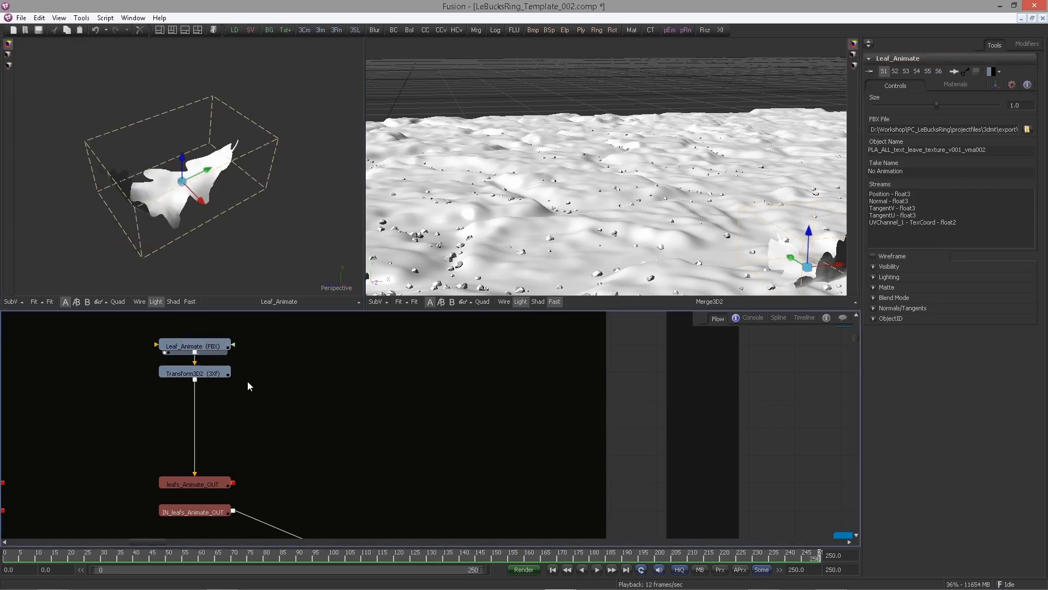
pyautogui.moveTo(212, 374); pyautogui.dragTo(199, 247)
pyautogui.click(212, 377)
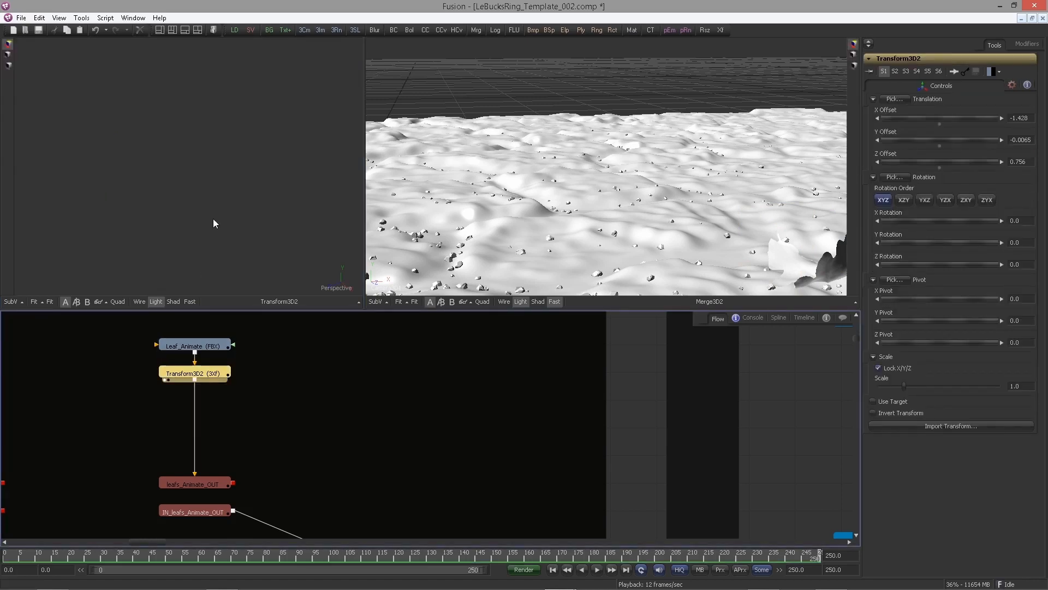
pyautogui.click(52, 302)
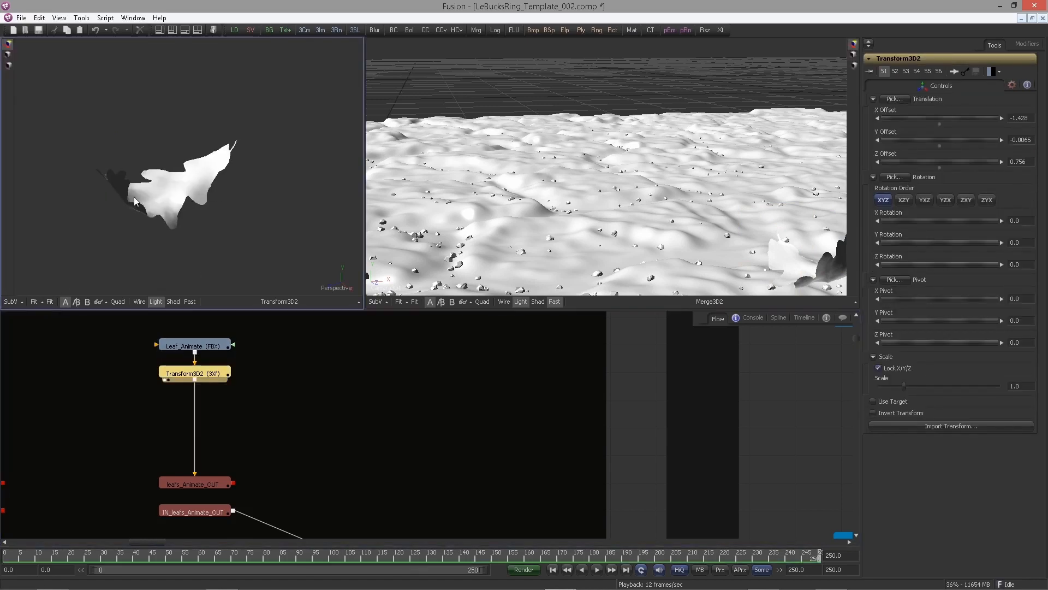
# Try to pick Transform3D2's pivot point in the viewer, then undo the pick
pyautogui.moveTo(317, 201); pyautogui.dragTo(140, 184)
pyautogui.moveTo(164, 119); pyautogui.dragTo(204, 166)
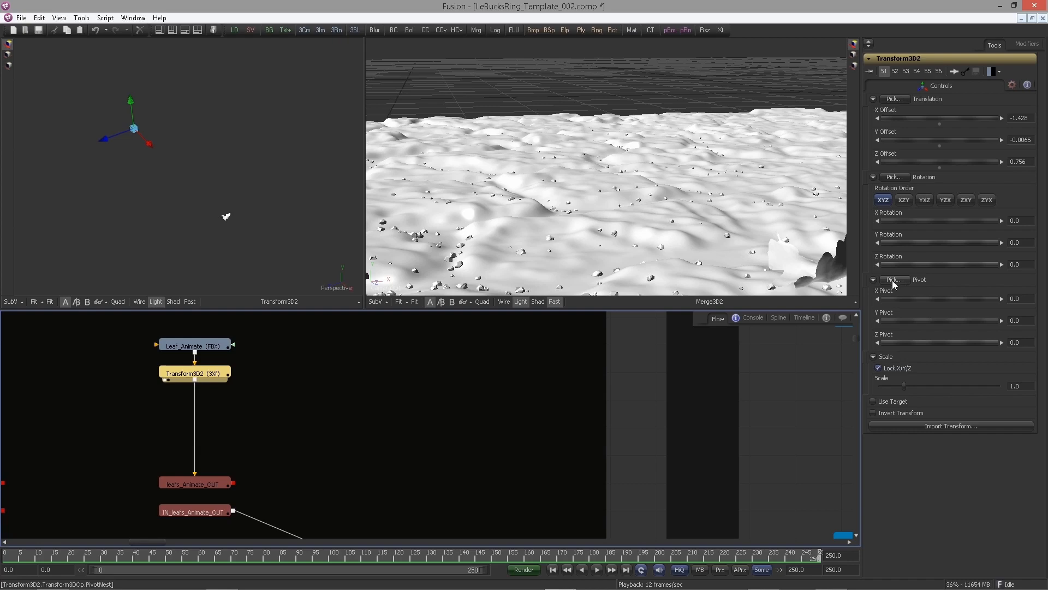
pyautogui.moveTo(899, 283); pyautogui.dragTo(226, 217)
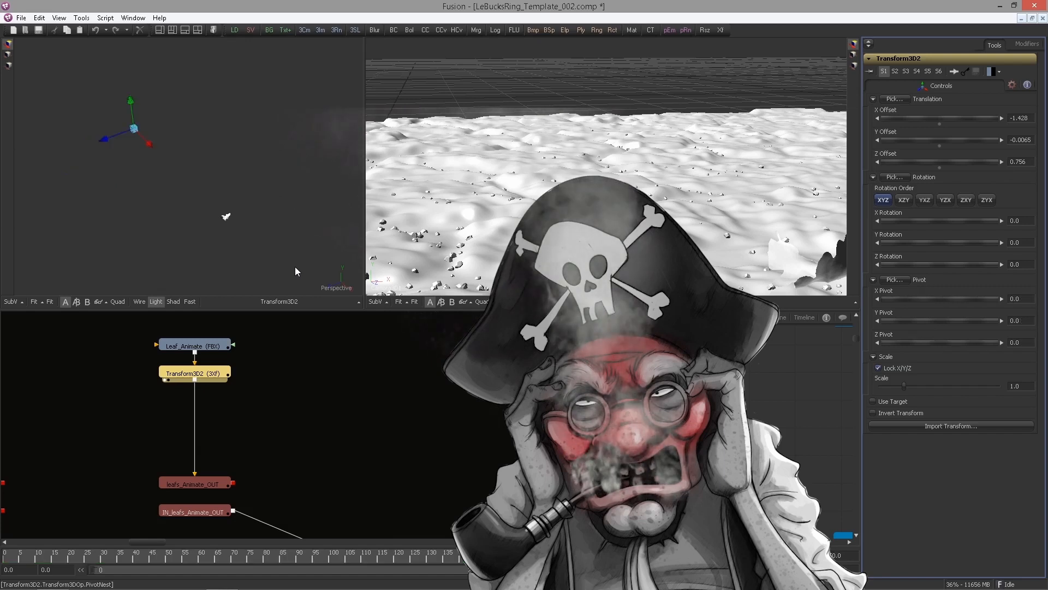
pyautogui.hotkey('ctrl', 'z')
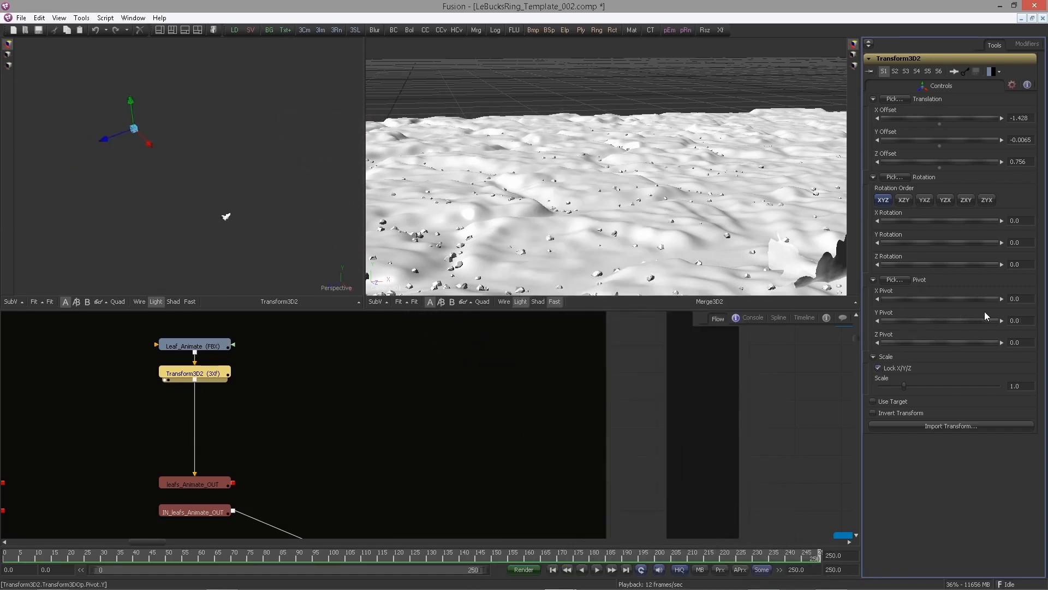
# Set Transform3D2's pivot to X 1.897, Y 0.0258 and Z 0.013
pyautogui.click(1016, 299)
pyautogui.write('1.897')
pyautogui.press('Tab')
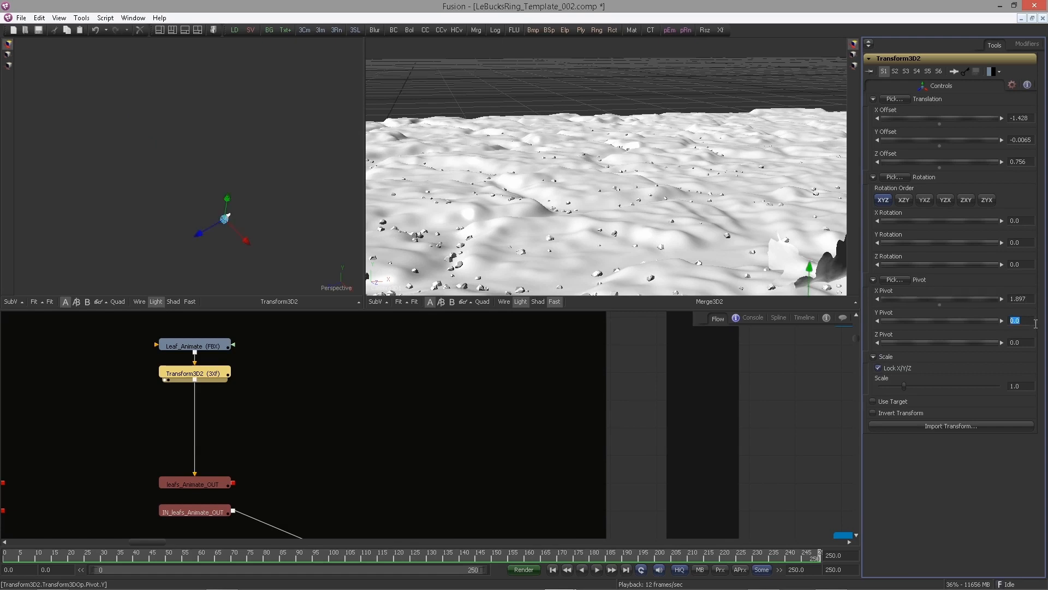
pyautogui.write('0.0258')
pyautogui.press('Tab')
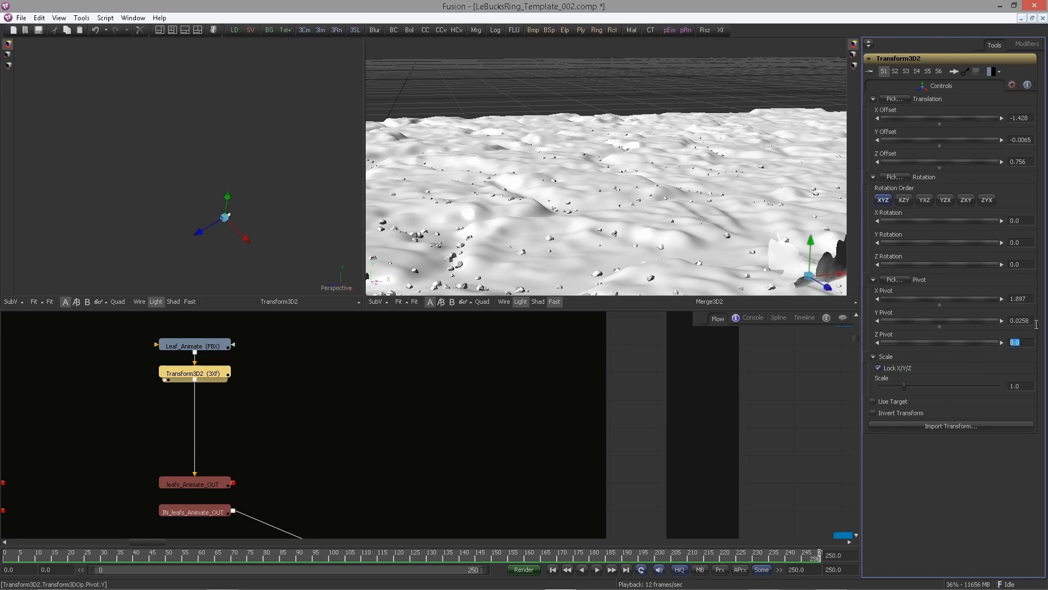
pyautogui.write('0.013')
pyautogui.press('Tab')
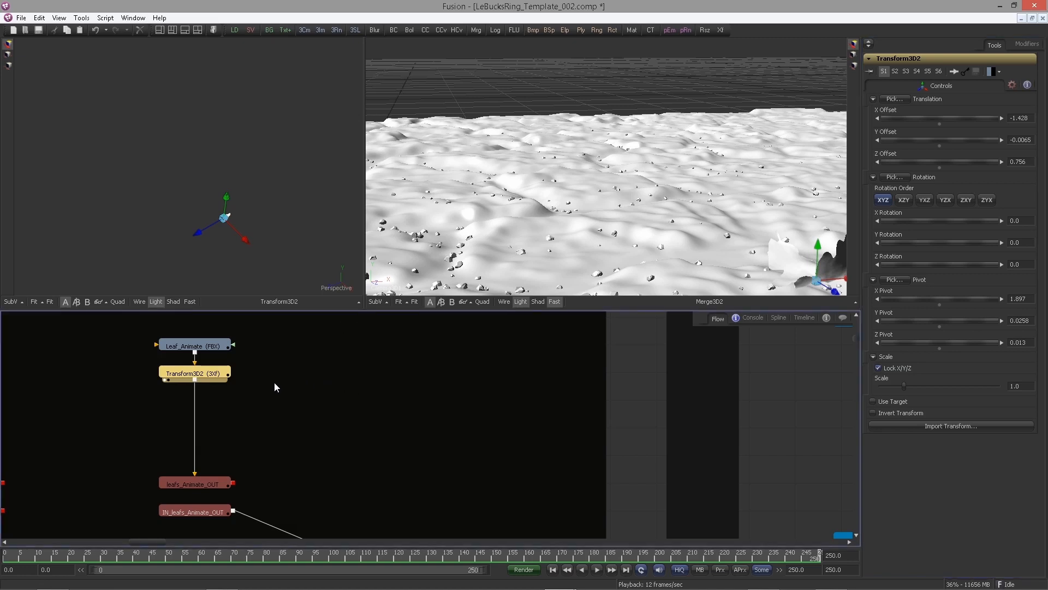
# Add a Transform 3D node beside Transform3D2 and feed Transform3D2's output into it
pyautogui.moveTo(313, 381); pyautogui.dragTo(459, 395)
pyautogui.click(453, 395)
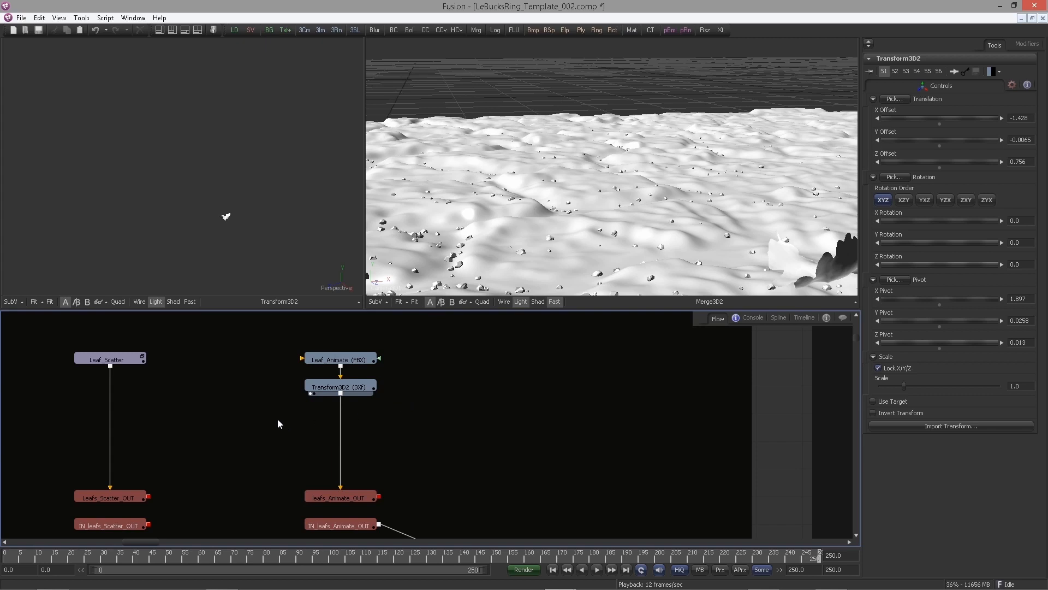
pyautogui.hotkey('ctrl', 'space')
pyautogui.write('tran')
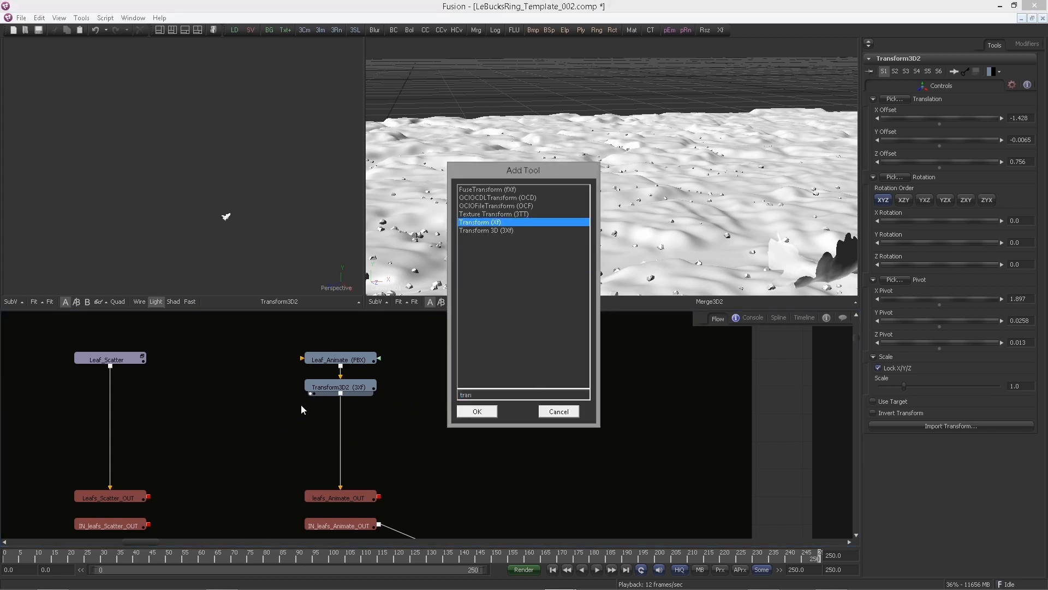
pyautogui.press('Down')
pyautogui.press('Return')
pyautogui.click(312, 388)
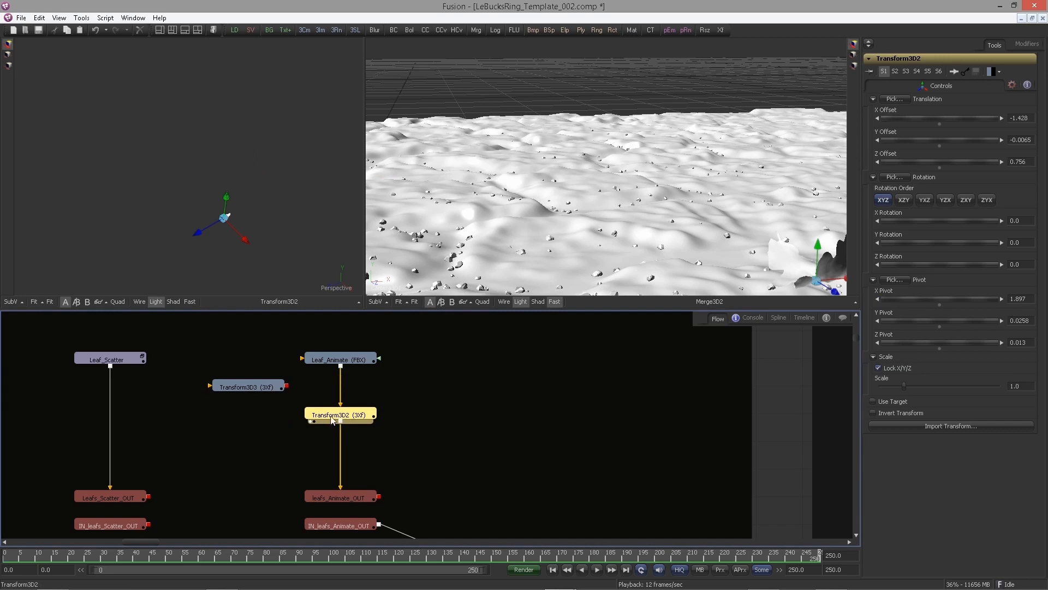
pyautogui.moveTo(340, 394); pyautogui.dragTo(257, 389)
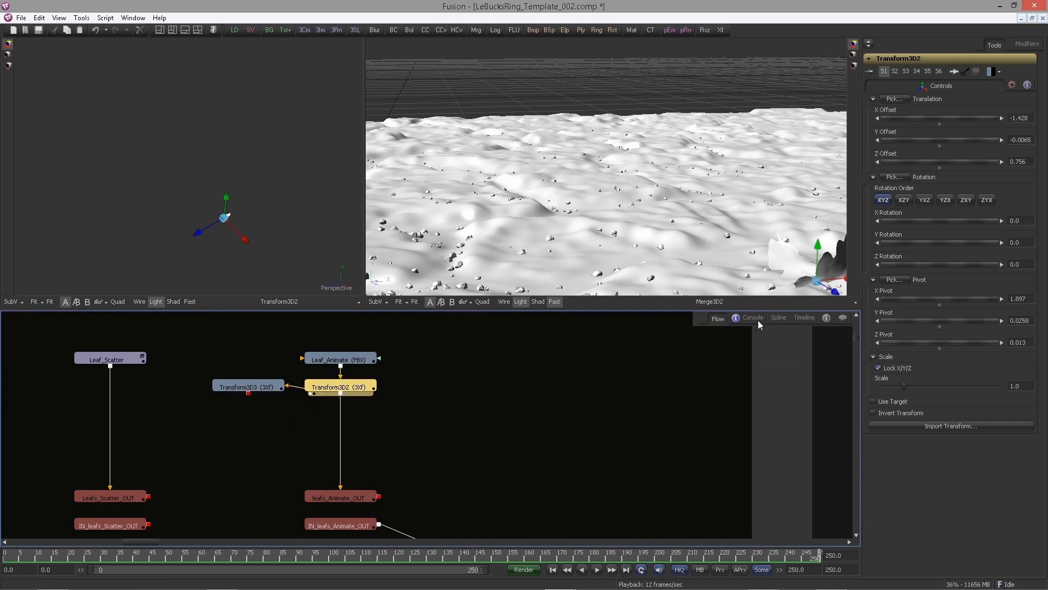
# Insert a Merge 3D node below Transform3D2 and connect the new Transform3D3 output into it
pyautogui.click(261, 392)
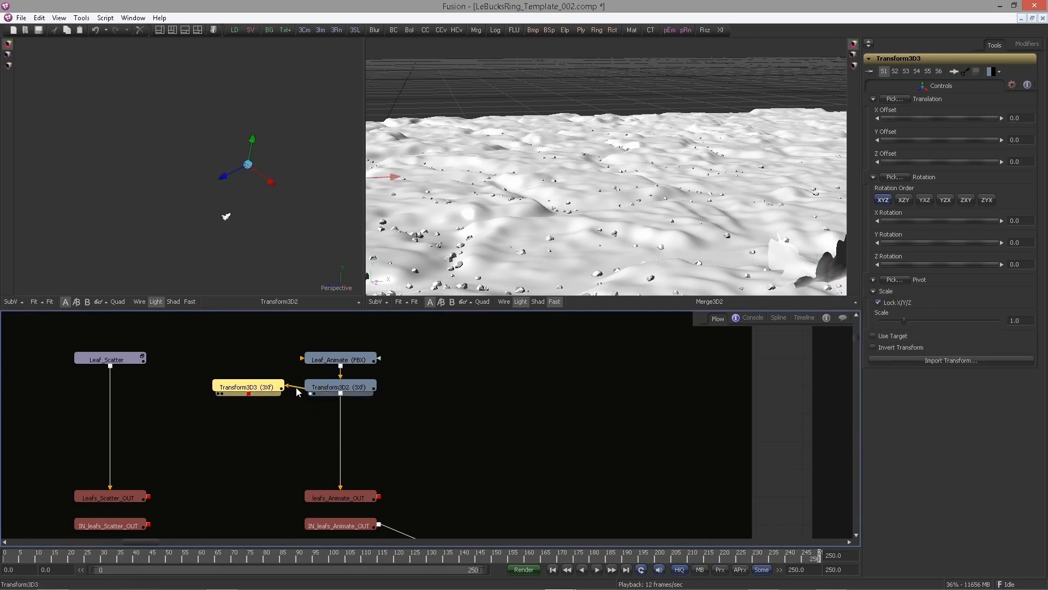
pyautogui.moveTo(429, 407); pyautogui.dragTo(379, 383)
pyautogui.scroll(-1, 403, 361)
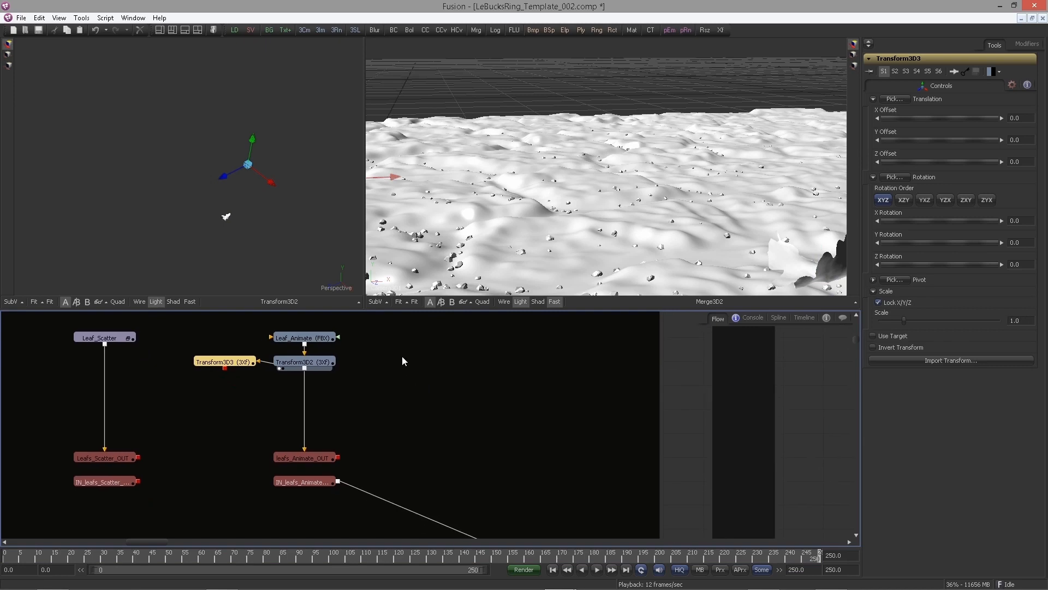
pyautogui.click(362, 395)
pyautogui.hotkey('ctrl', 'space')
pyautogui.write('merge')
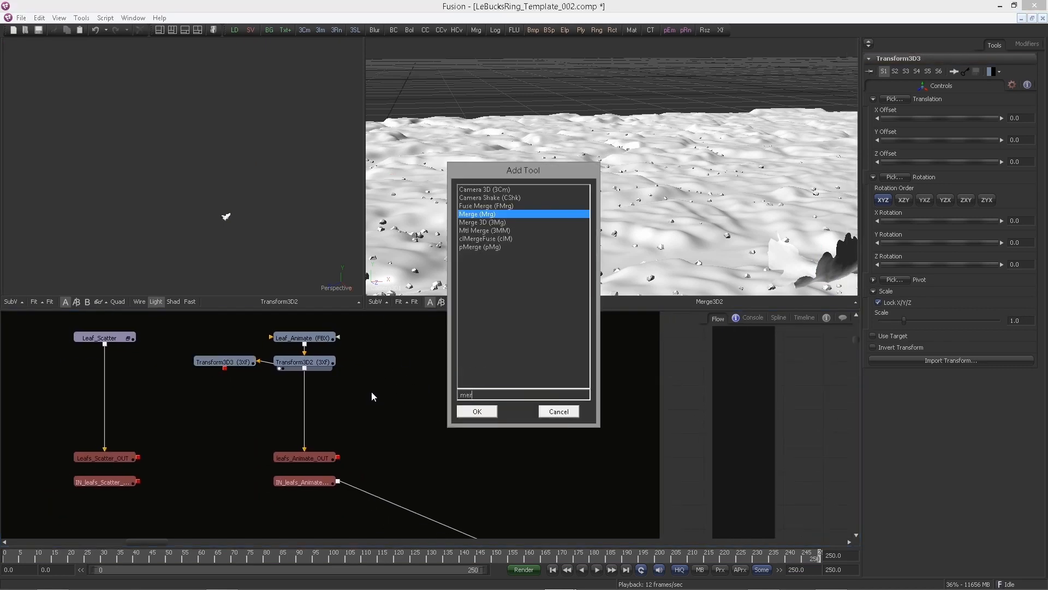
pyautogui.press('Down')
pyautogui.press('Return')
pyautogui.moveTo(349, 417); pyautogui.dragTo(310, 418)
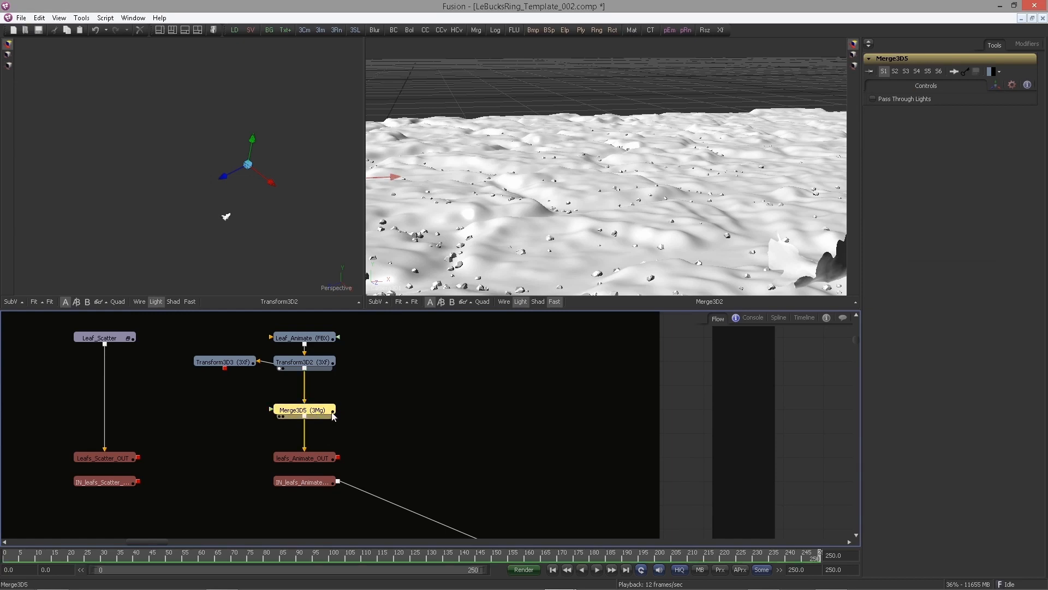
pyautogui.moveTo(225, 368); pyautogui.dragTo(243, 231)
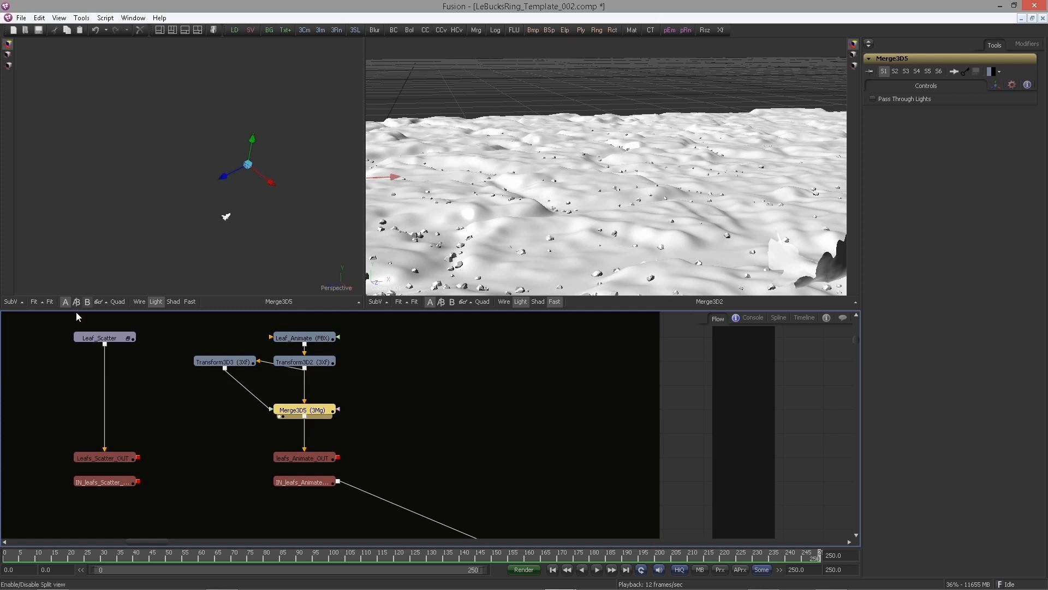
# Fit the preview to the merged leaves and open Transform3D3's controls to examine the second leaf copy
pyautogui.click(49, 301)
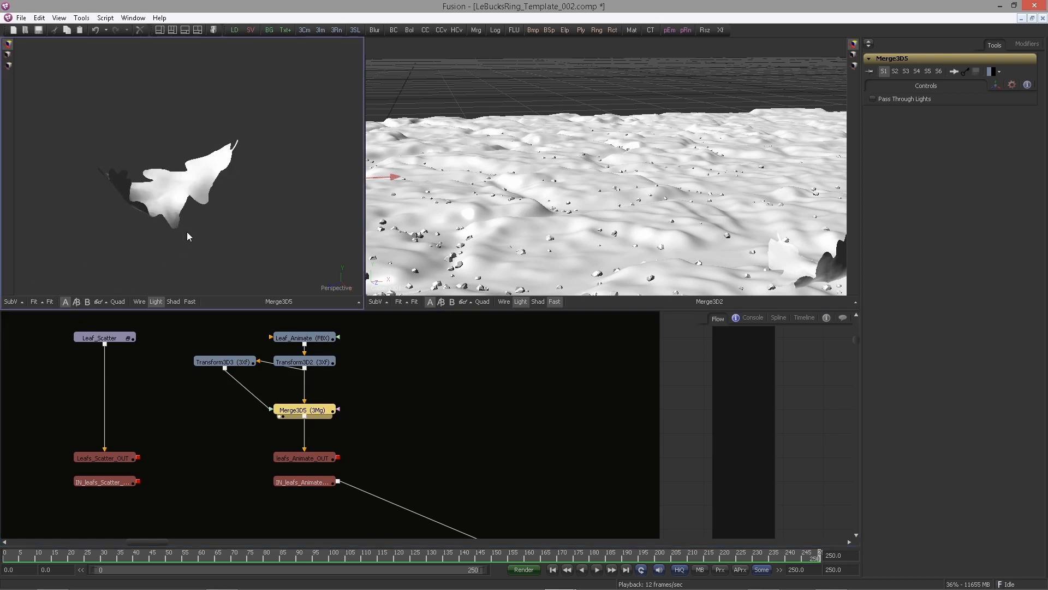
pyautogui.click(242, 362)
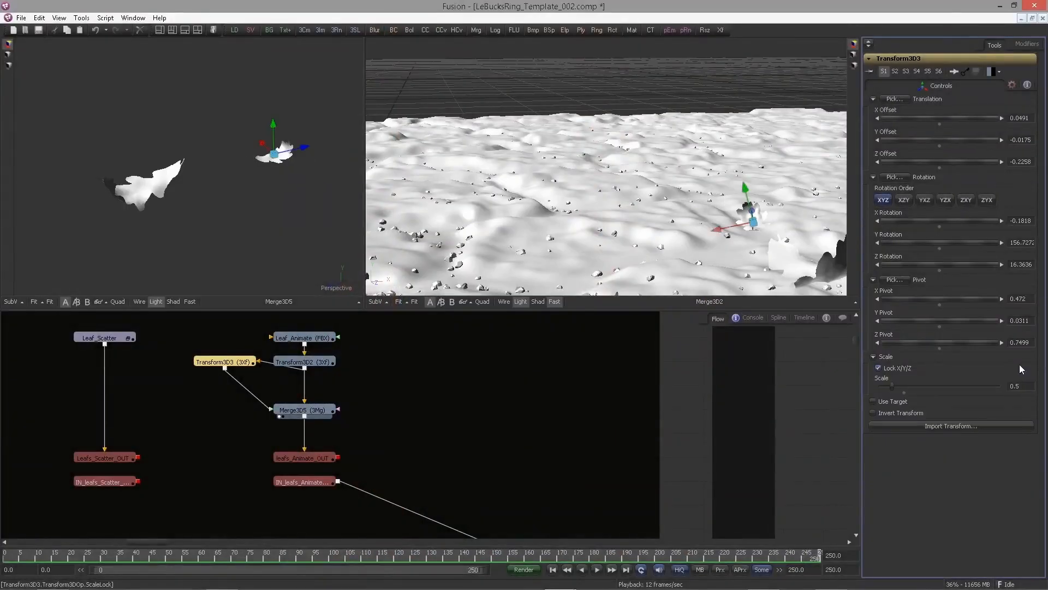
pyautogui.click(345, 375)
pyautogui.scroll(-2, 375, 391)
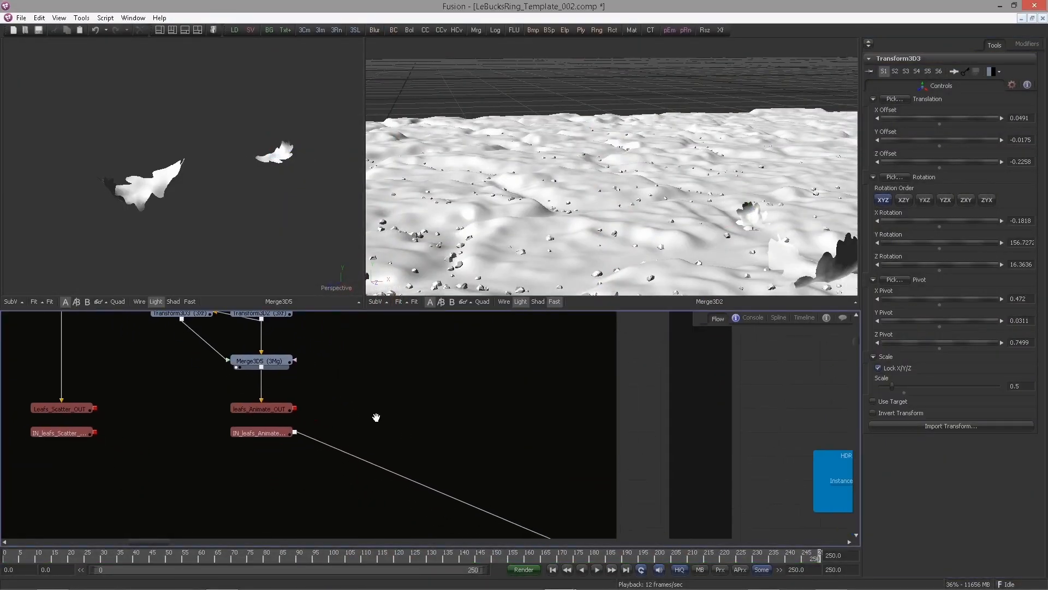
# Add a Bender 3D node after Merge3D5 and position it below the merge
pyautogui.moveTo(334, 419); pyautogui.dragTo(309, 352)
pyautogui.moveTo(311, 396); pyautogui.dragTo(311, 375)
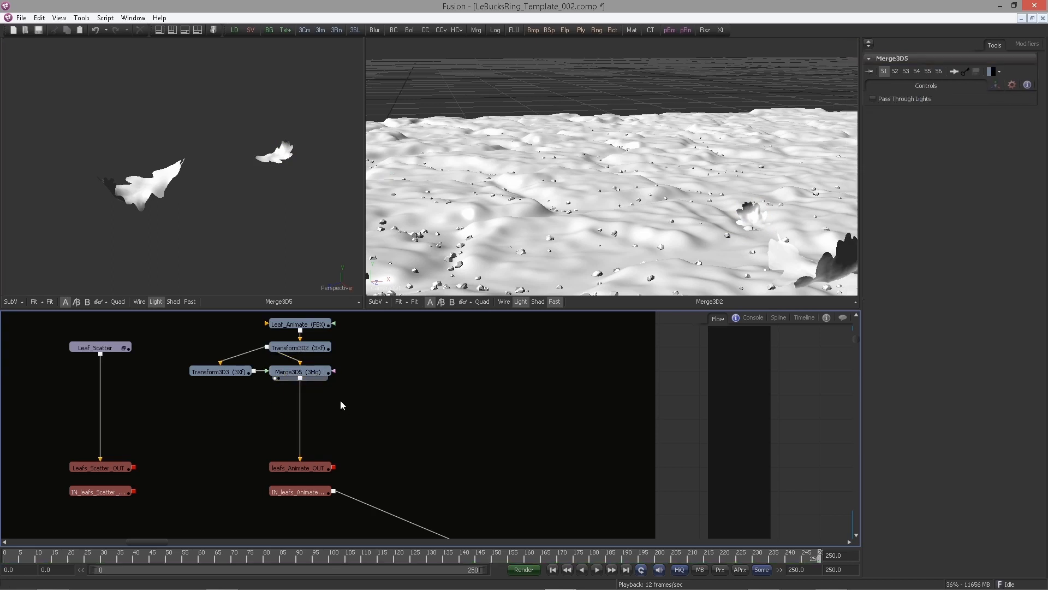
pyautogui.click(314, 375)
pyautogui.hotkey('ctrl', 'space')
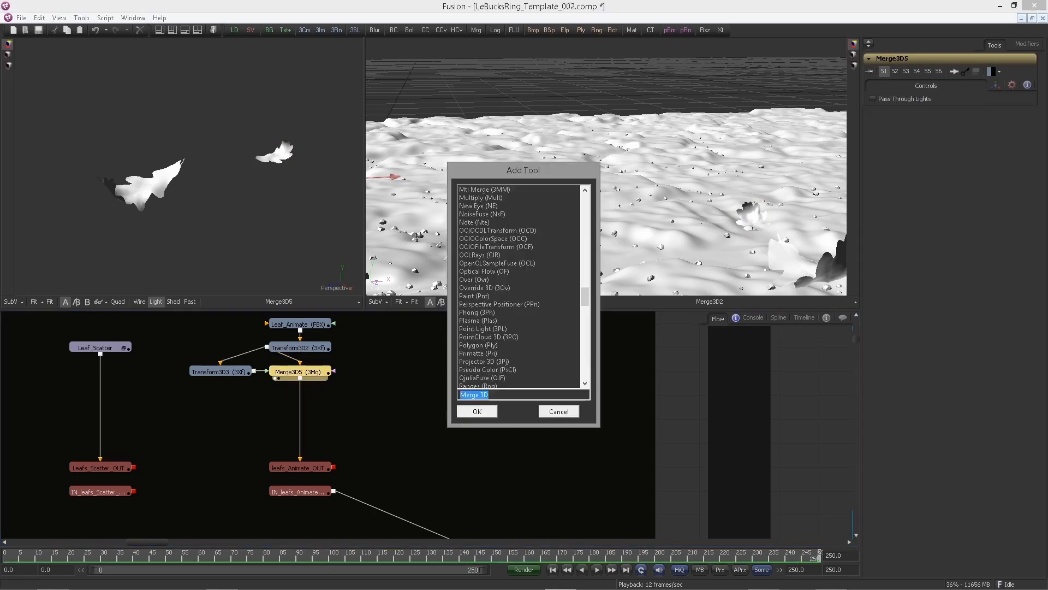
pyautogui.write('bender')
pyautogui.press('Return')
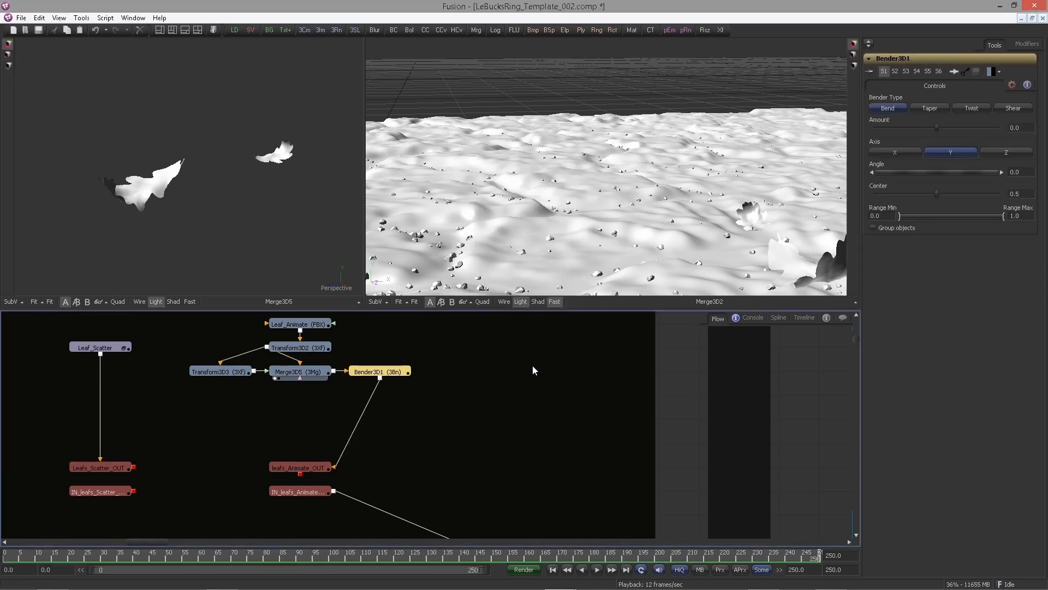
pyautogui.moveTo(394, 373); pyautogui.dragTo(263, 211)
pyautogui.click(375, 402)
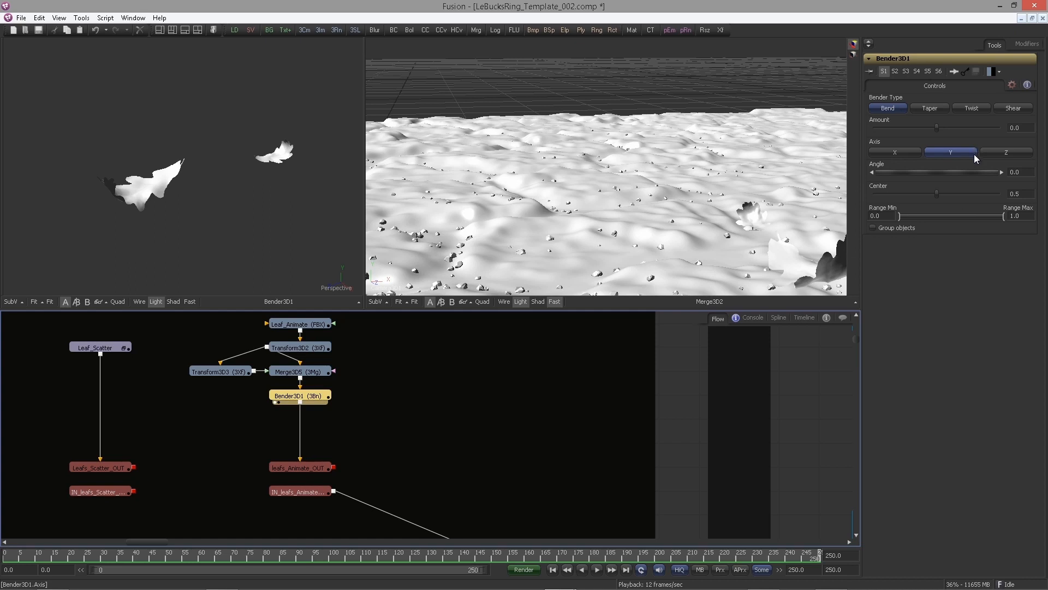
# Attach a Perturb modifier to Bender3D1's Amount and open the Perturb1 modifier controls
pyautogui.click(940, 127)
pyautogui.rightClick(939, 127)
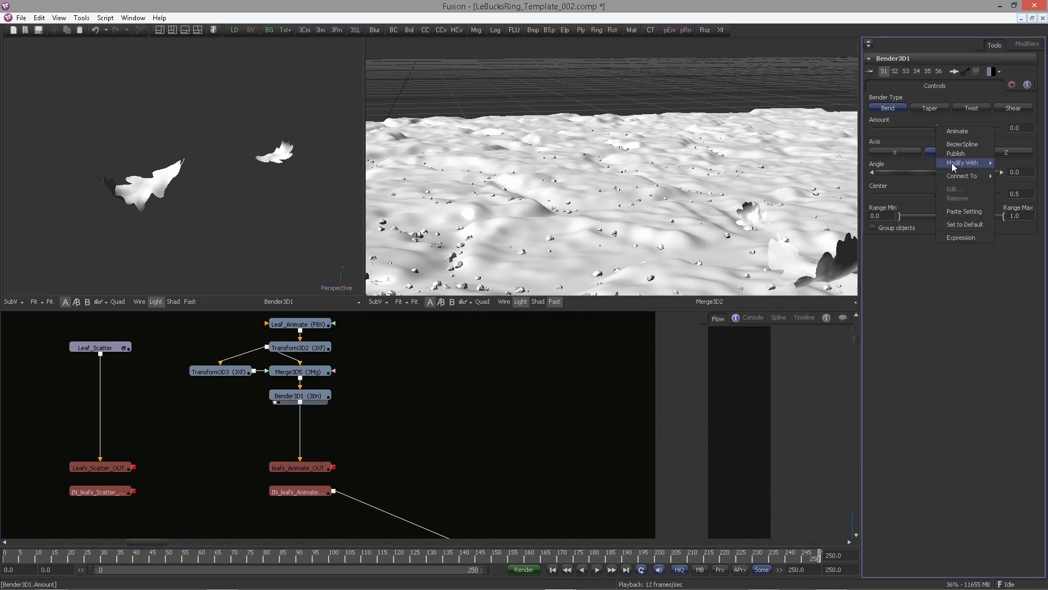
pyautogui.moveTo(955, 162)
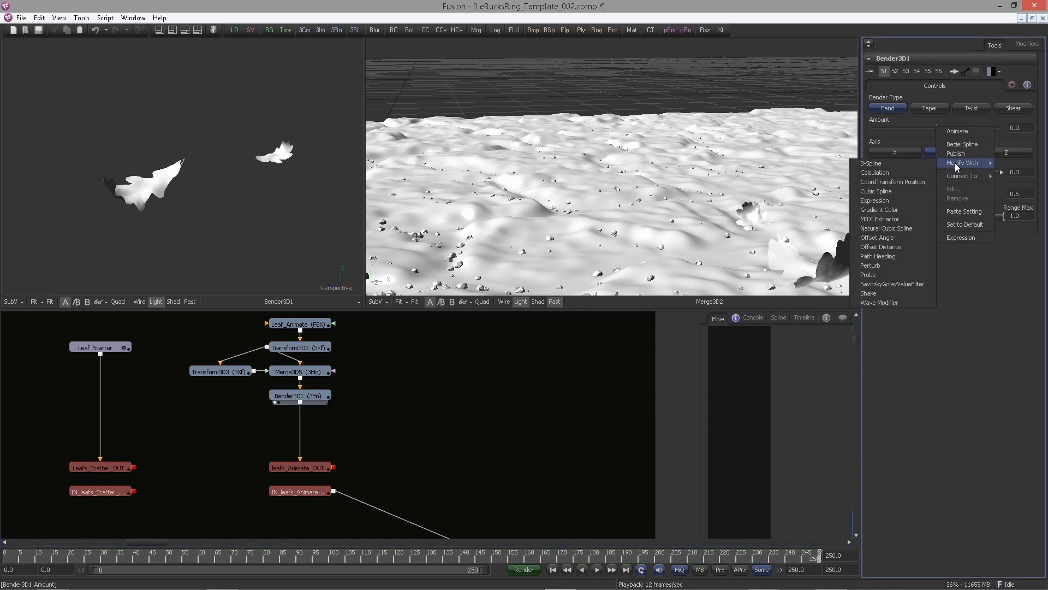
pyautogui.click(894, 268)
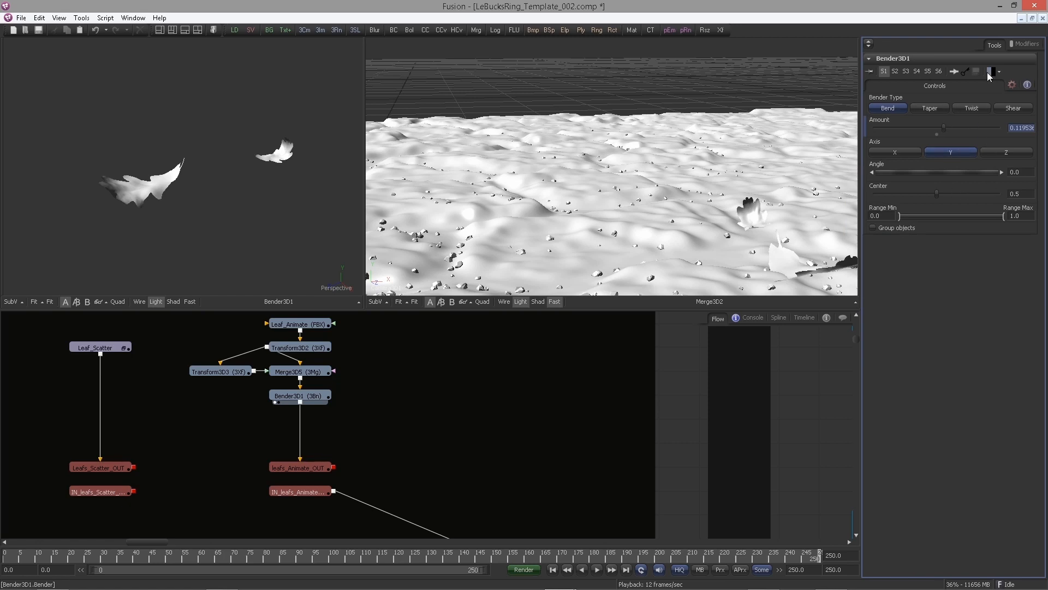
pyautogui.click(1027, 45)
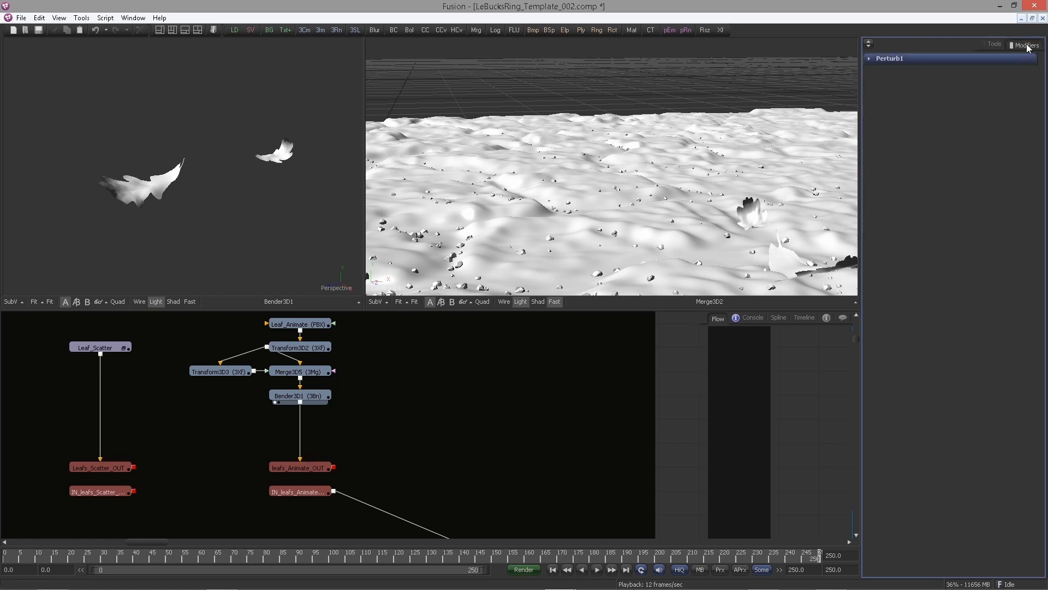
pyautogui.click(870, 58)
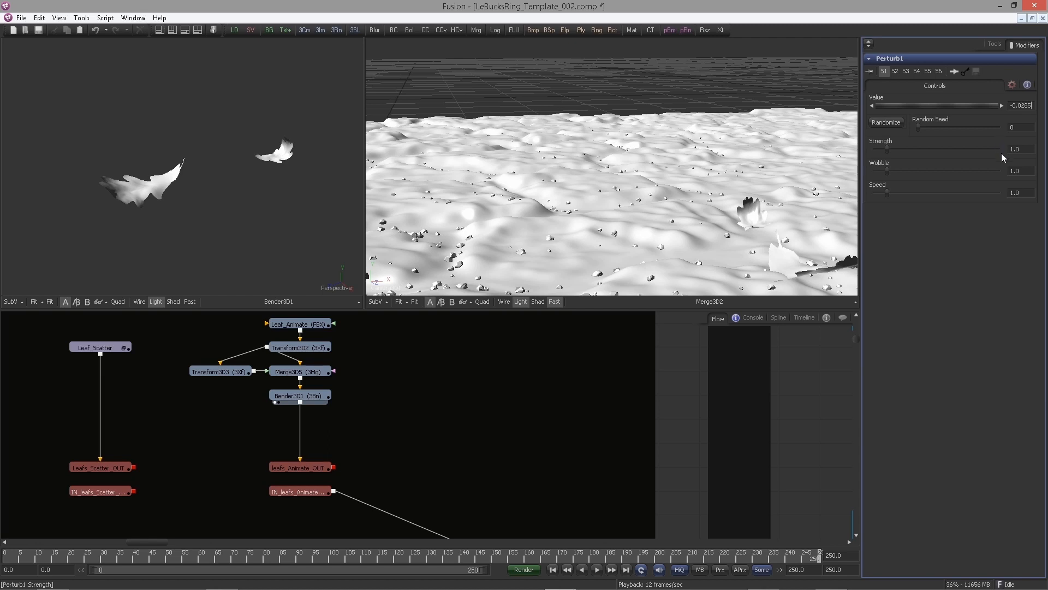
# Set Perturb1's Random Seed, Strength to 0.0109, Wobble to 2.333 and Speed to 3.7142
pyautogui.press('Return')
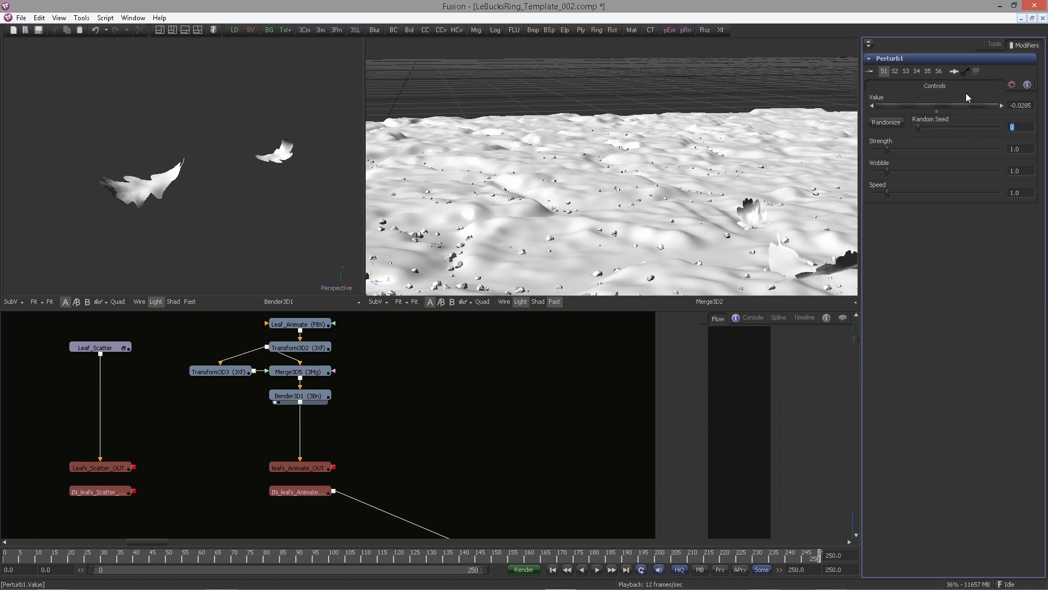
pyautogui.write('18579')
pyautogui.press('Tab')
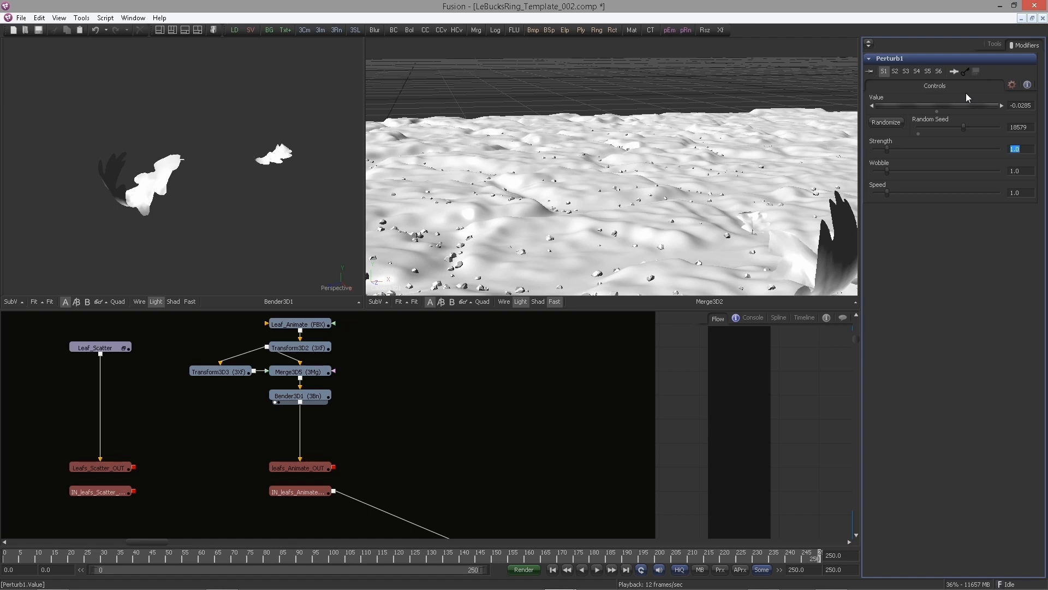
pyautogui.write('0.0109')
pyautogui.press('Tab')
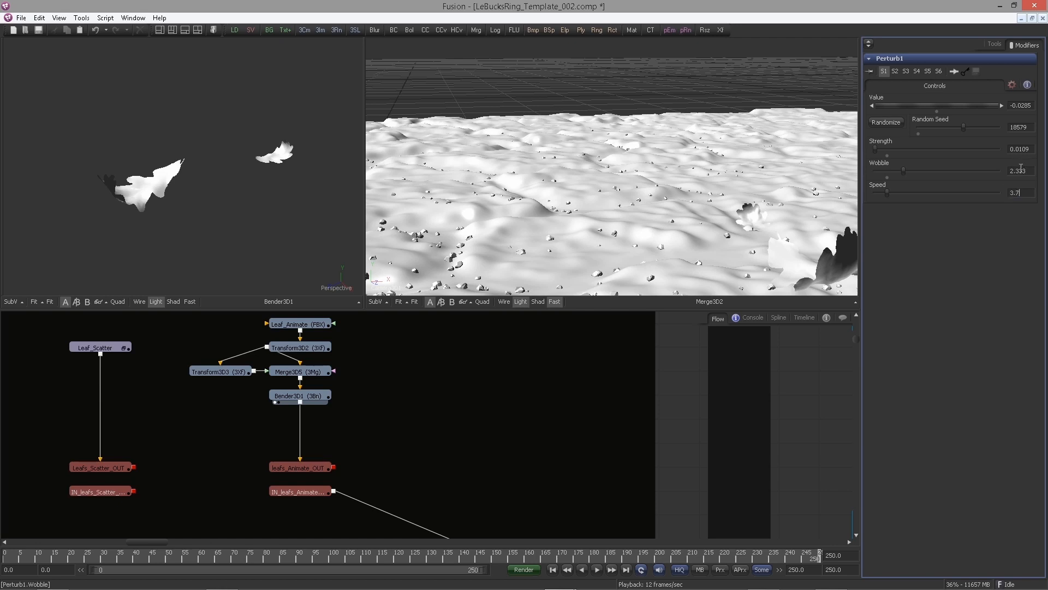
pyautogui.write('142')
pyautogui.press('Tab')
# Play the animation and view Bender3D1's output in a widened viewer to examine the bending leaves
pyautogui.click(357, 402)
pyautogui.click(556, 569)
pyautogui.click(597, 570)
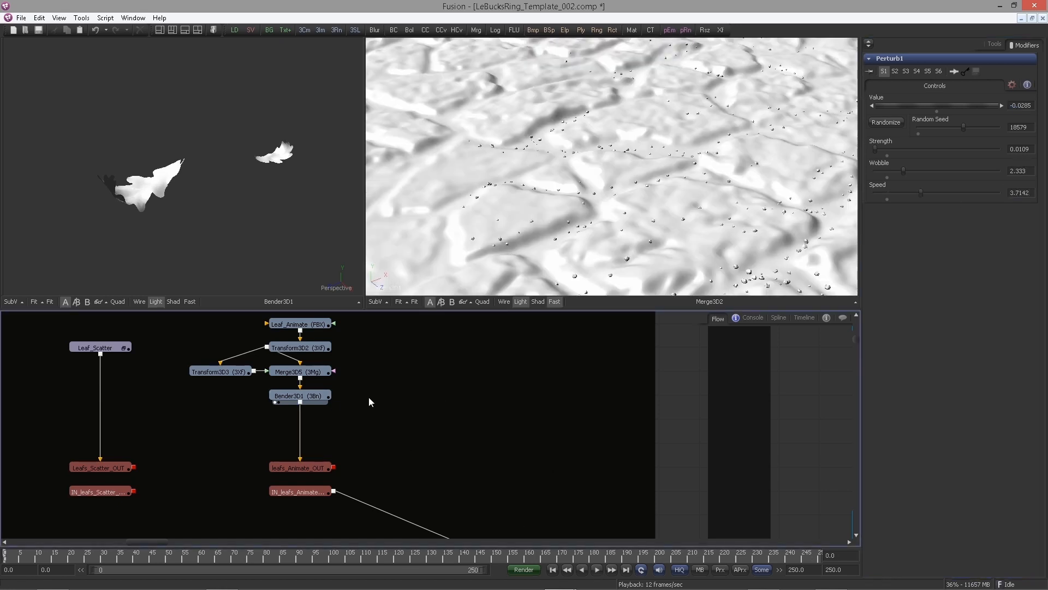
pyautogui.click(278, 402)
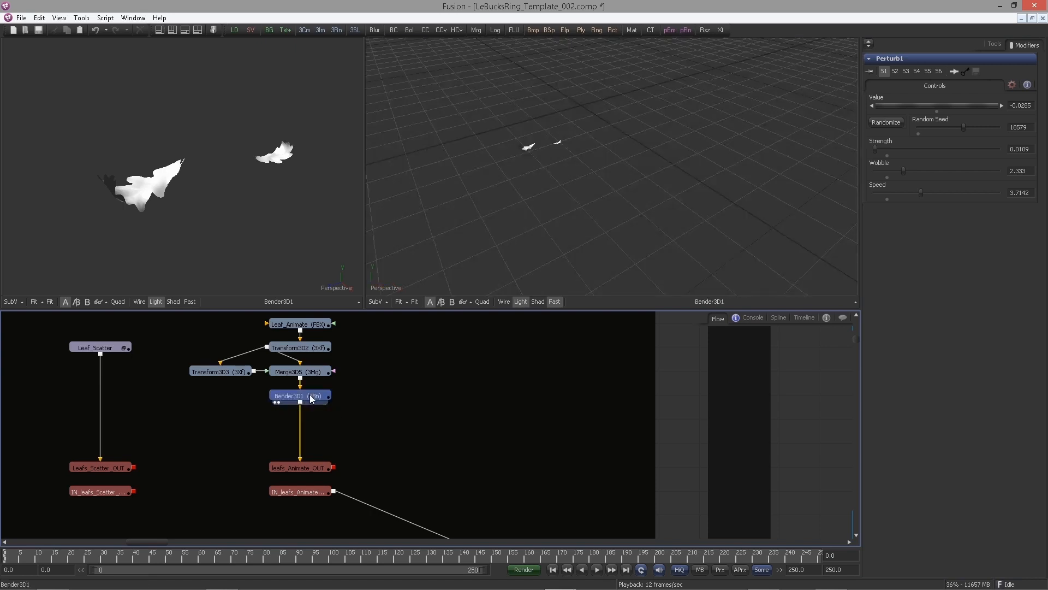
pyautogui.moveTo(363, 211); pyautogui.dragTo(517, 211)
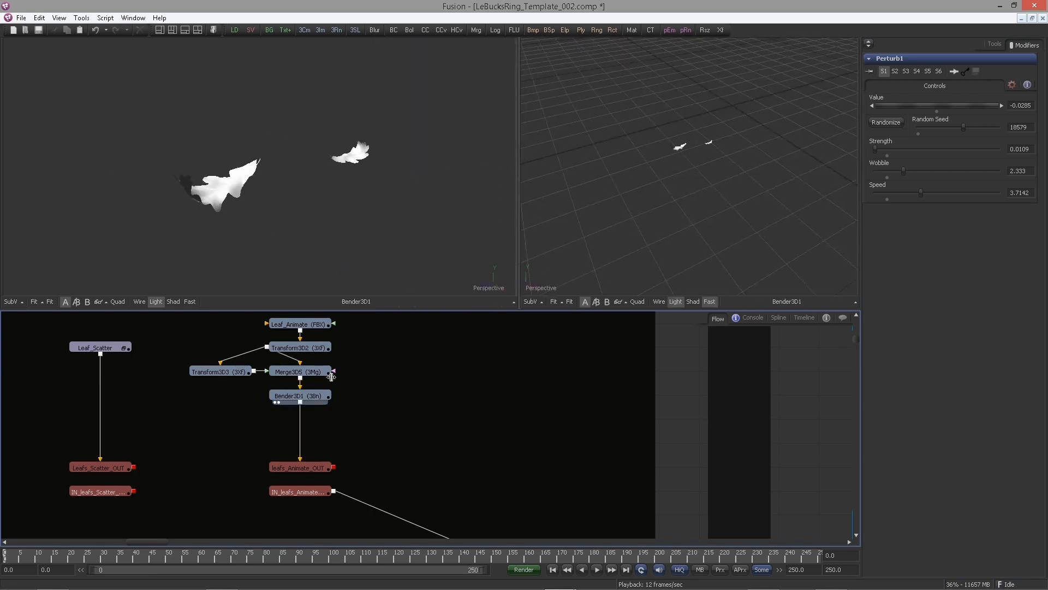
pyautogui.click(279, 402)
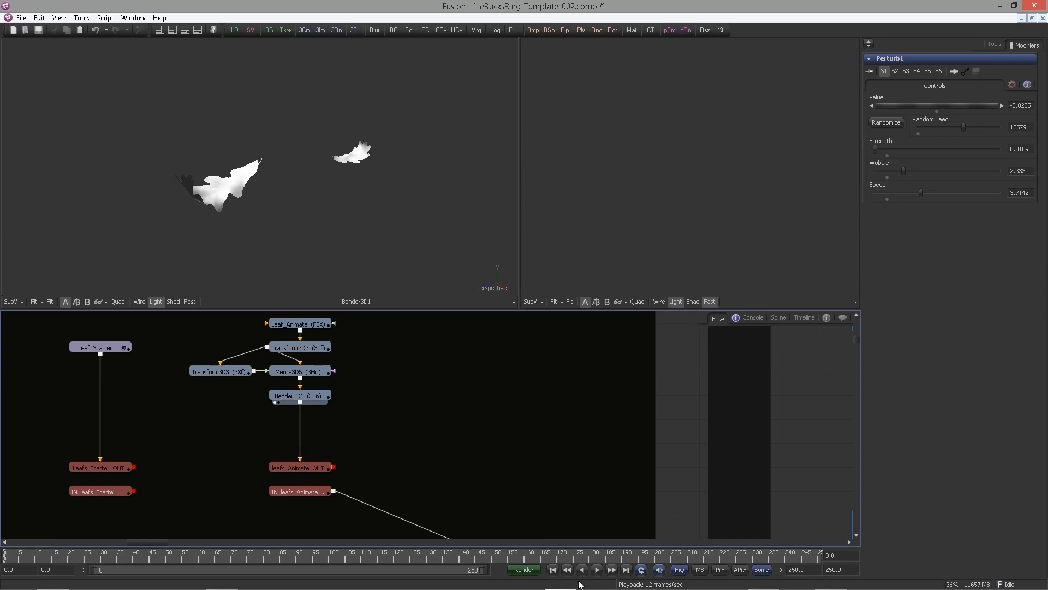
pyautogui.click(596, 569)
pyautogui.moveTo(252, 202); pyautogui.dragTo(396, 198)
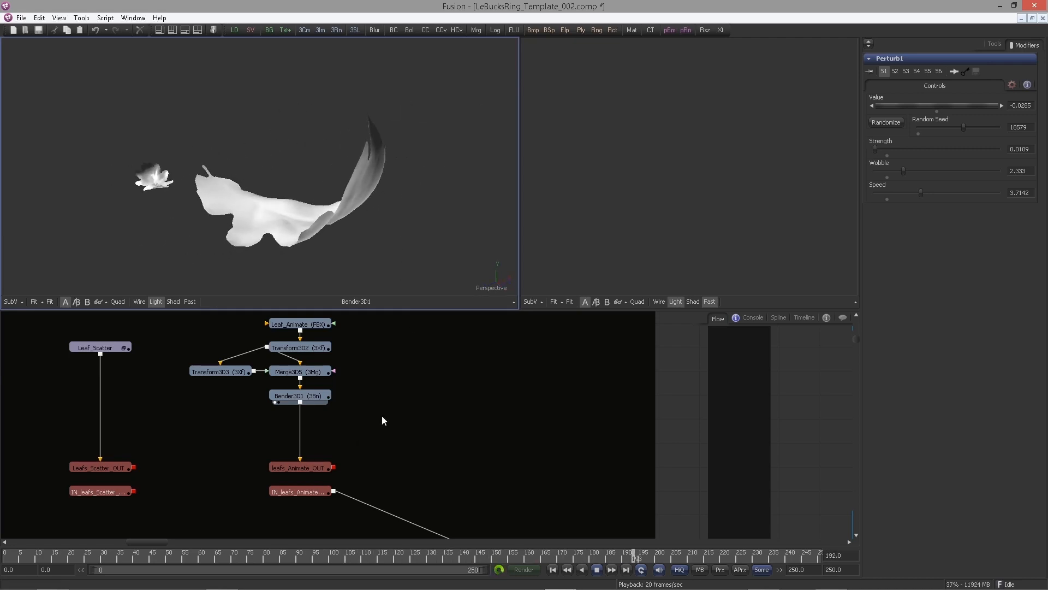
# Set Bender3D1's Center to 0.0904
pyautogui.click(313, 396)
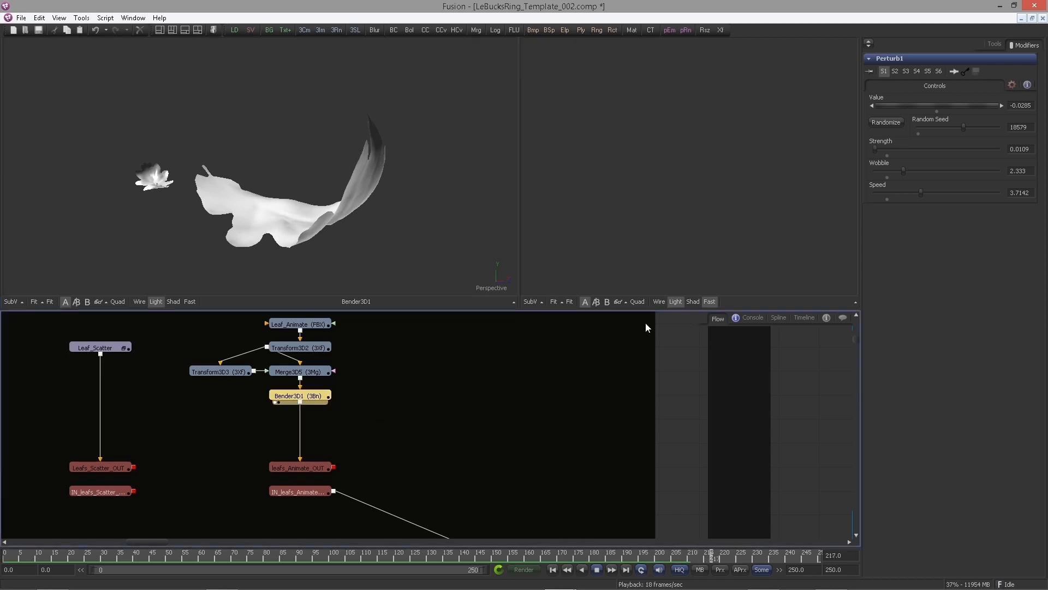
pyautogui.click(995, 43)
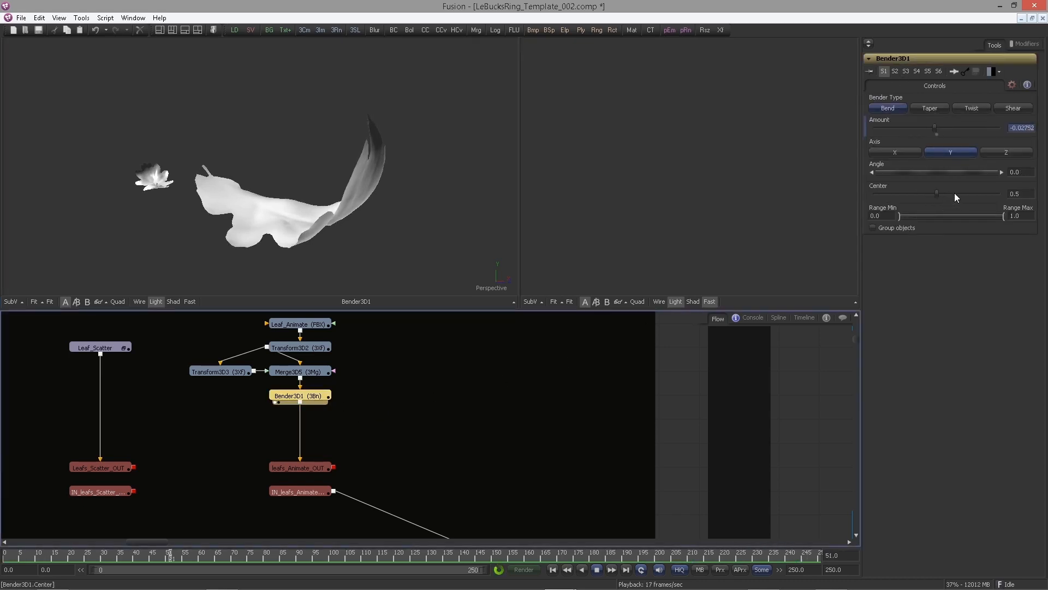
pyautogui.moveTo(1023, 194); pyautogui.dragTo(985, 200)
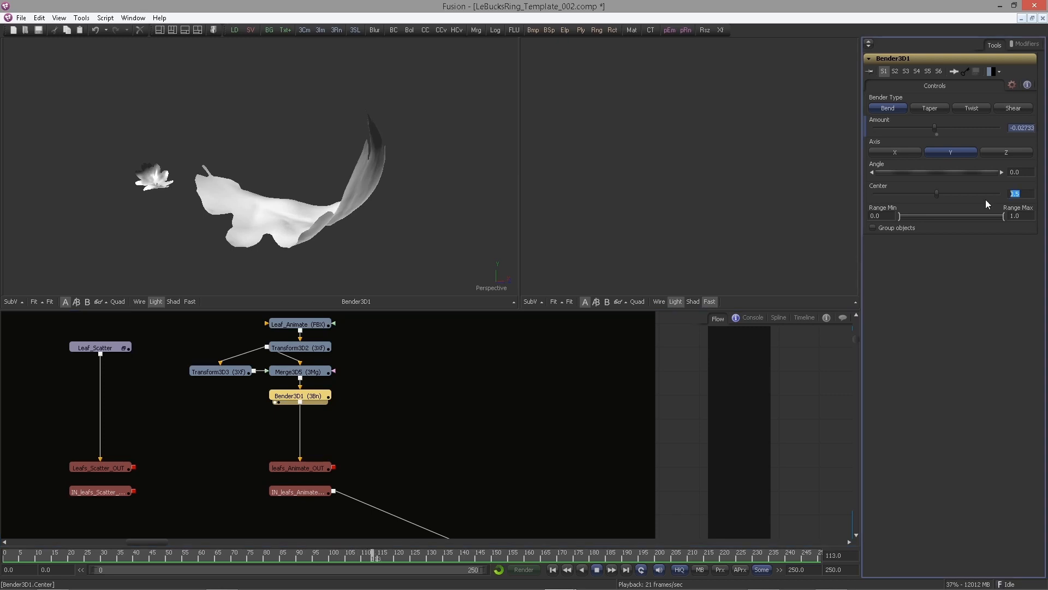
pyautogui.write('0.090')
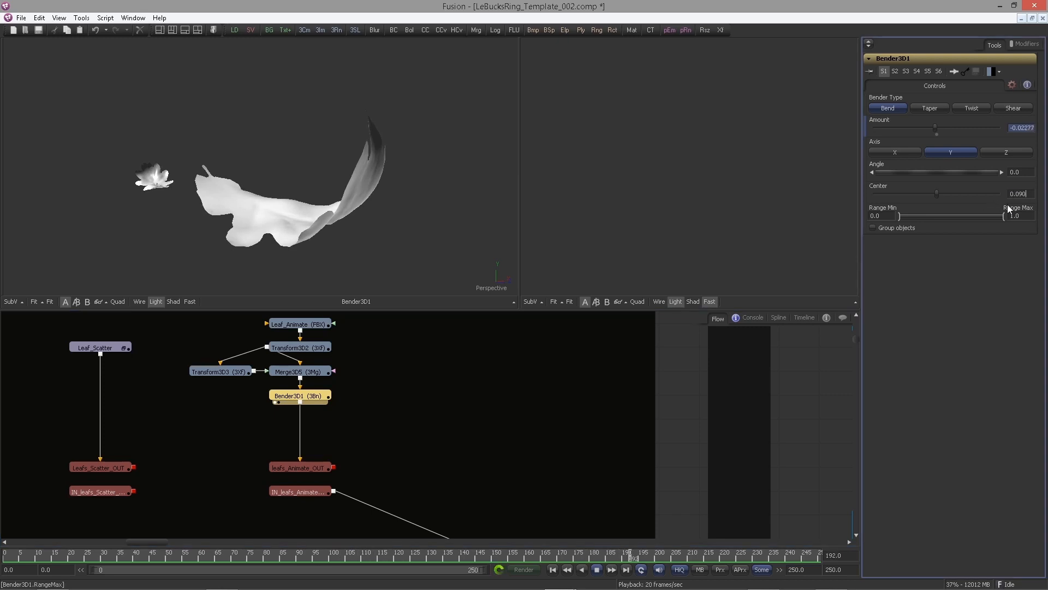
pyautogui.write('4')
pyautogui.press('Tab')
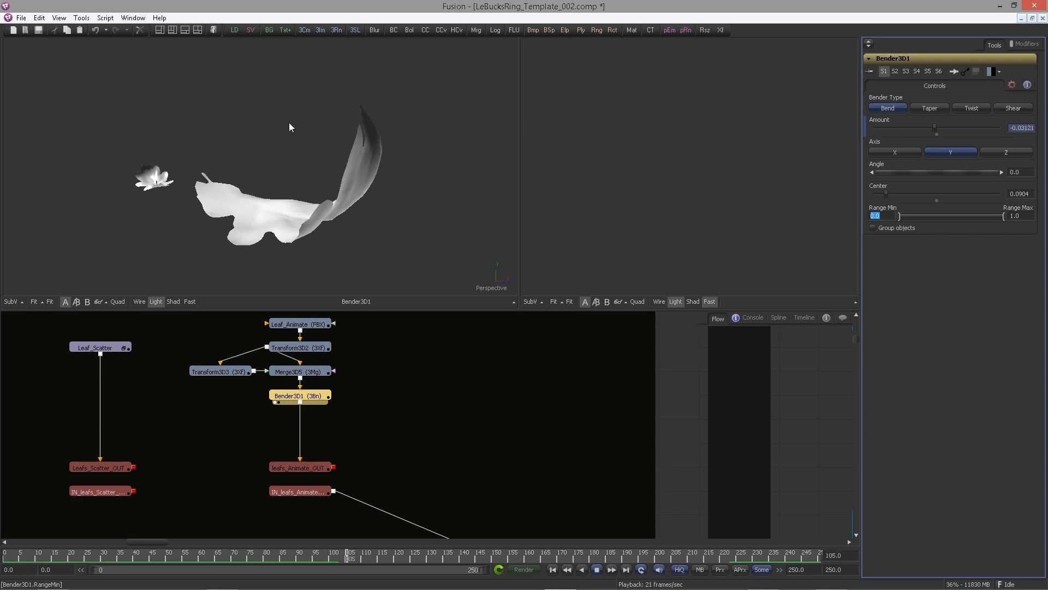
pyautogui.click(292, 176)
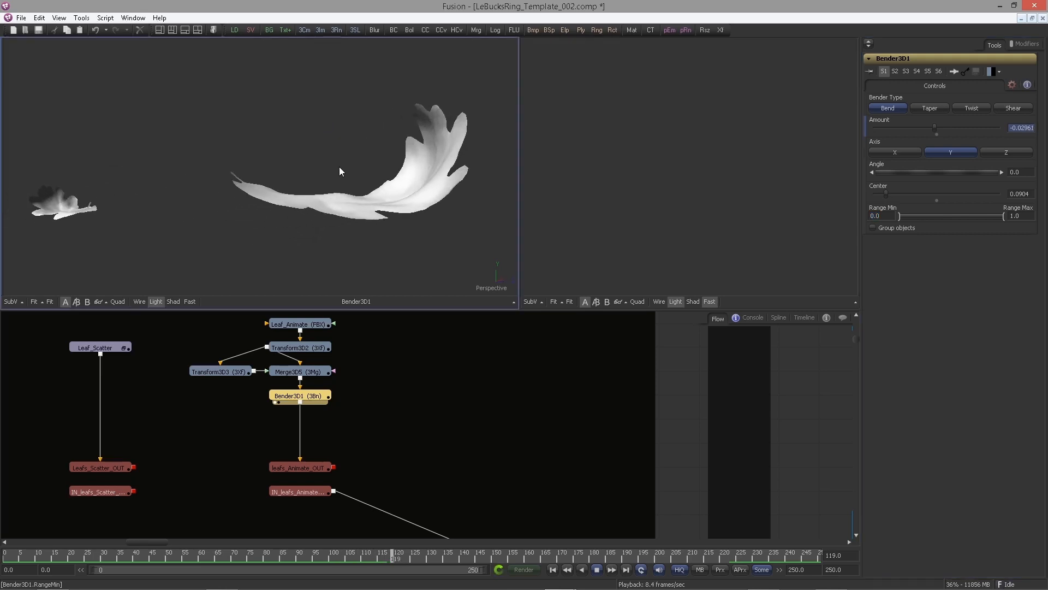
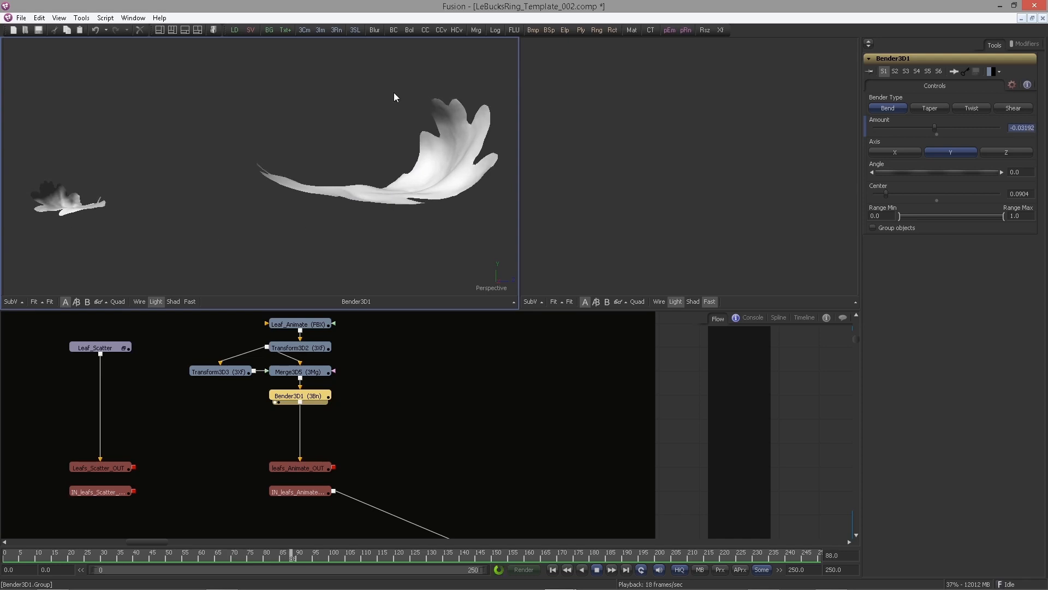
# Try toggling Bender3D1's Group objects option and compare the bent leaves
pyautogui.click(311, 373)
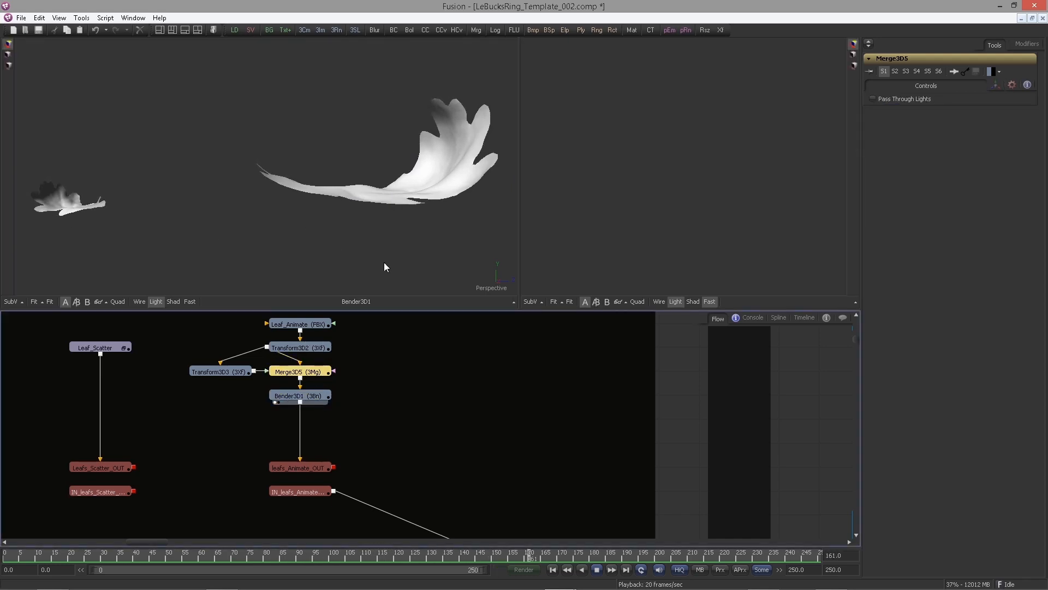
pyautogui.click(315, 397)
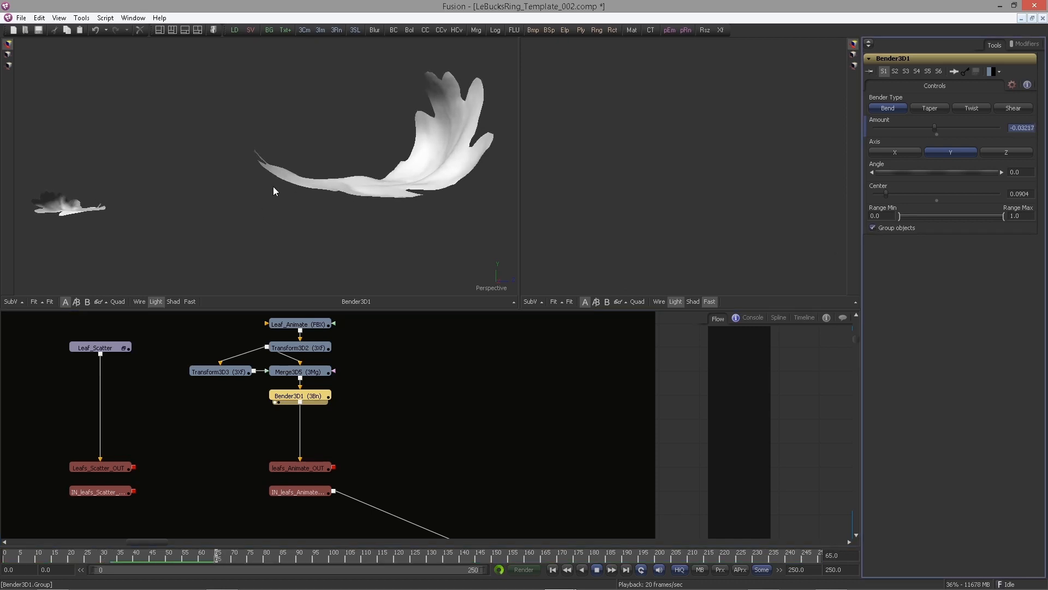
pyautogui.click(876, 227)
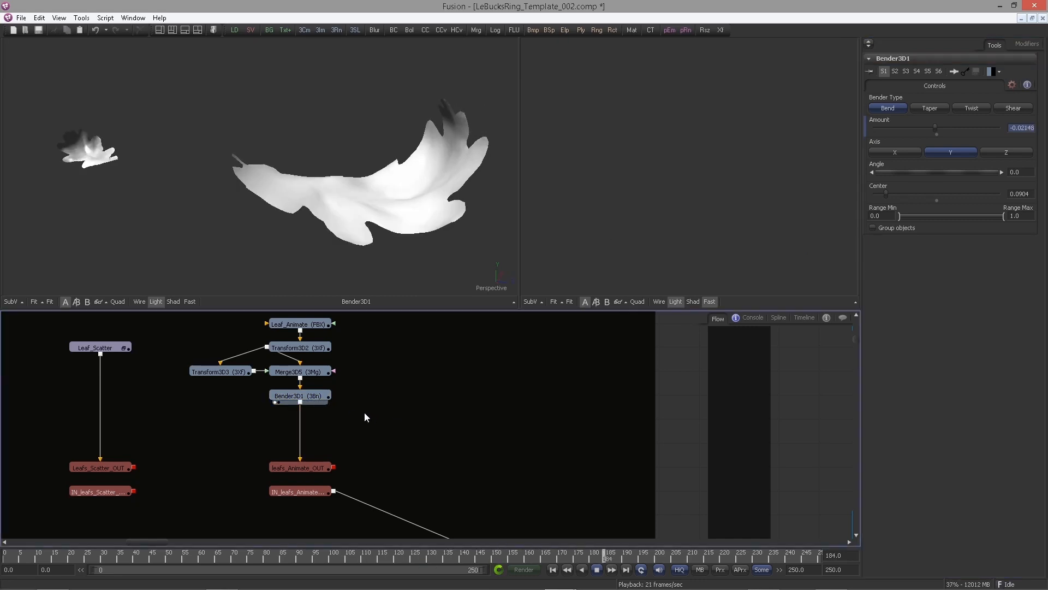
pyautogui.click(317, 397)
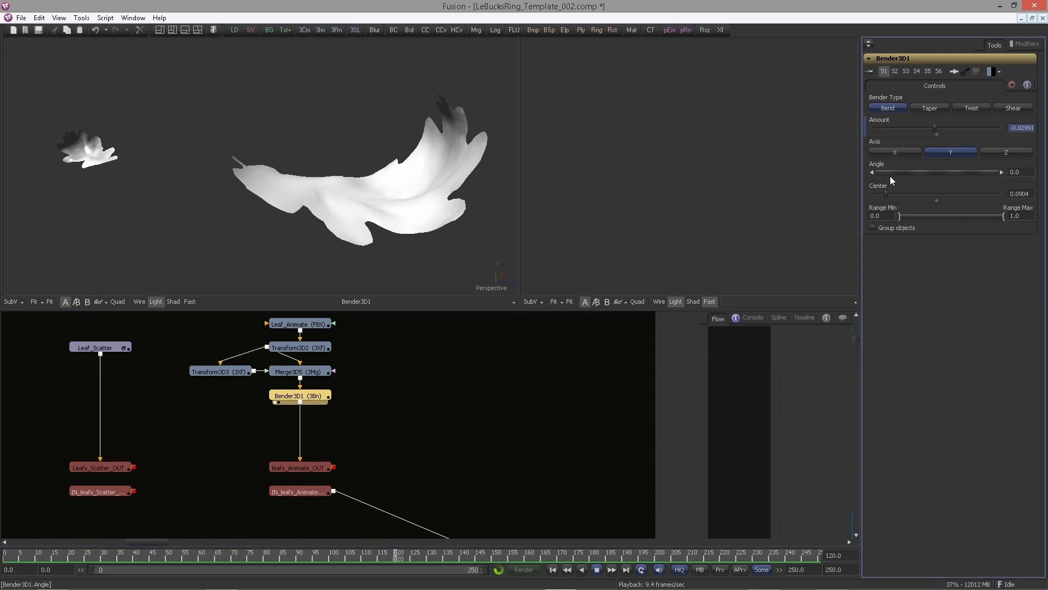
# Attach a Perturb modifier to Bender3D1's Angle and open the Perturb2 modifier controls
pyautogui.rightClick(921, 170)
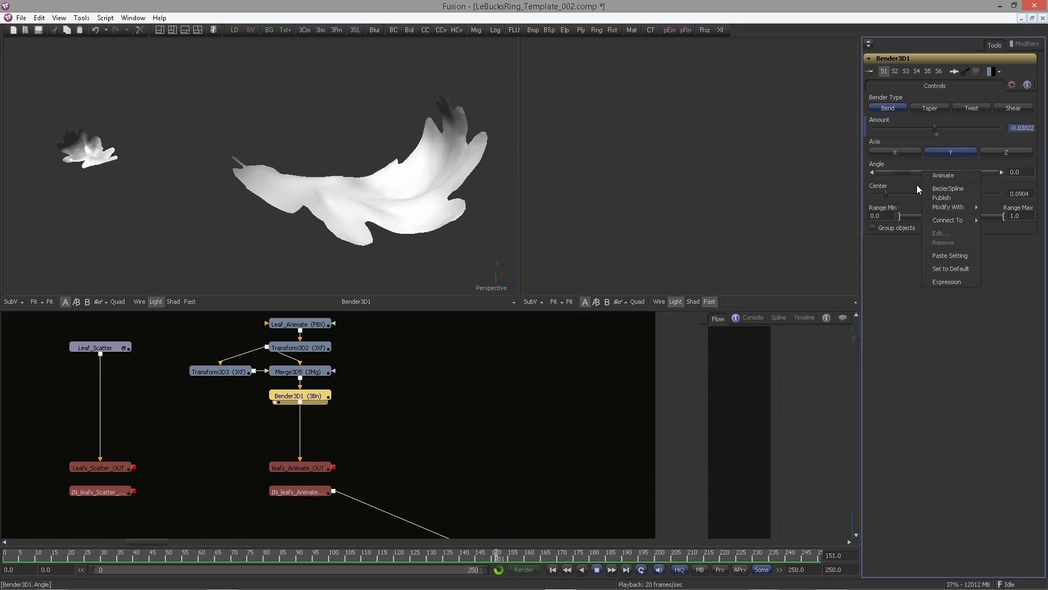
pyautogui.moveTo(951, 208)
pyautogui.click(873, 310)
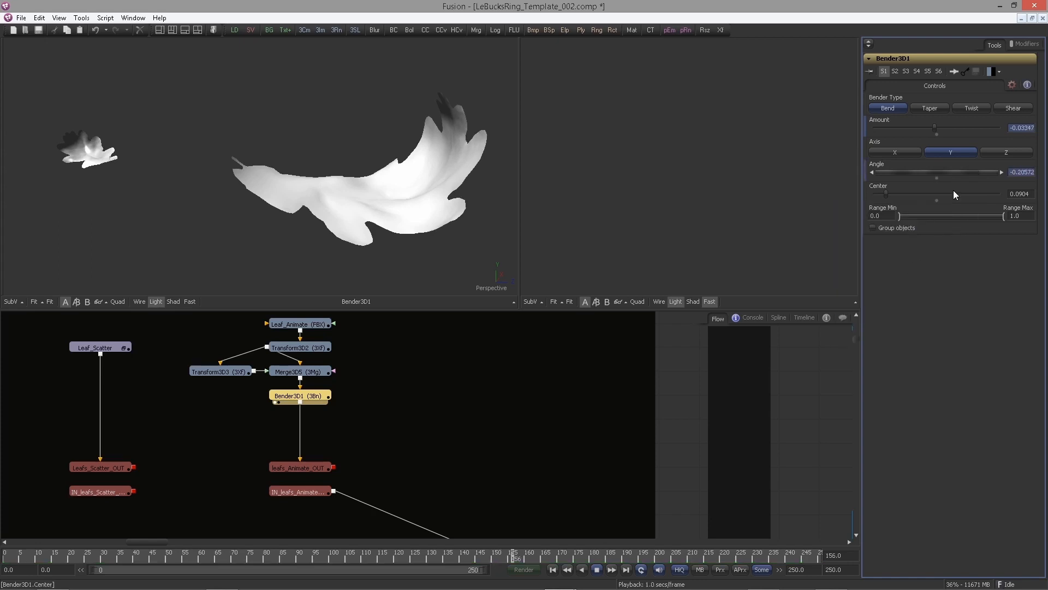
pyautogui.click(1015, 45)
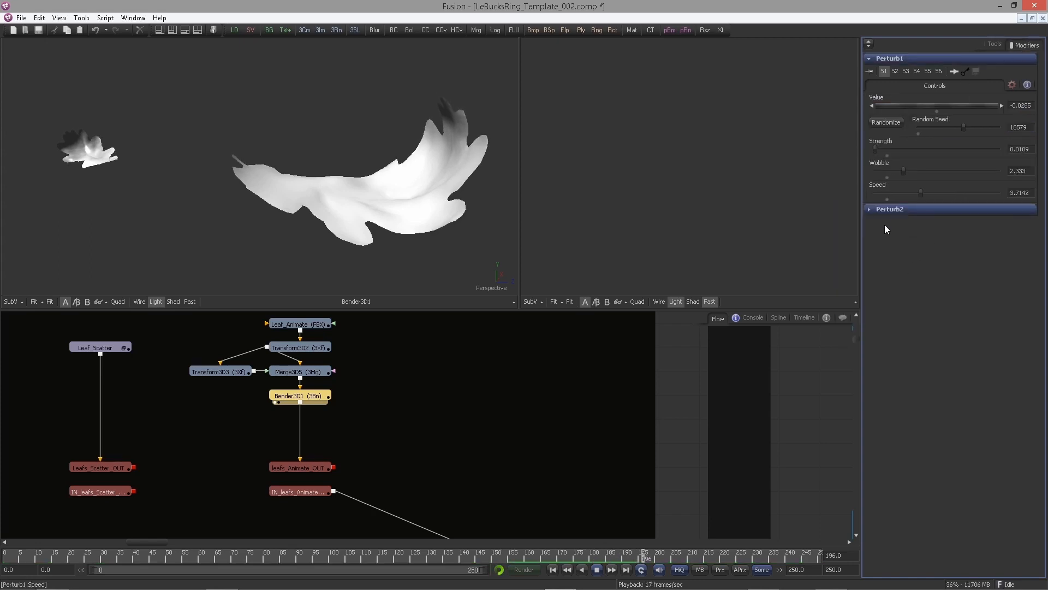
pyautogui.click(870, 211)
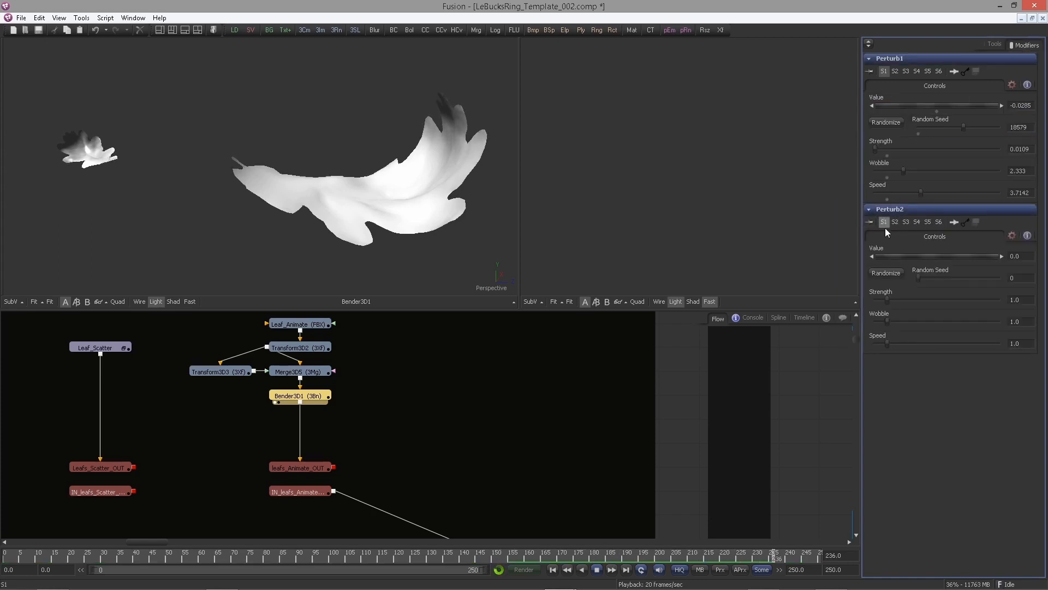
# Set Perturb2's Value to 5.1923 and its Random Seed to 12554
pyautogui.doubleClick(1015, 256)
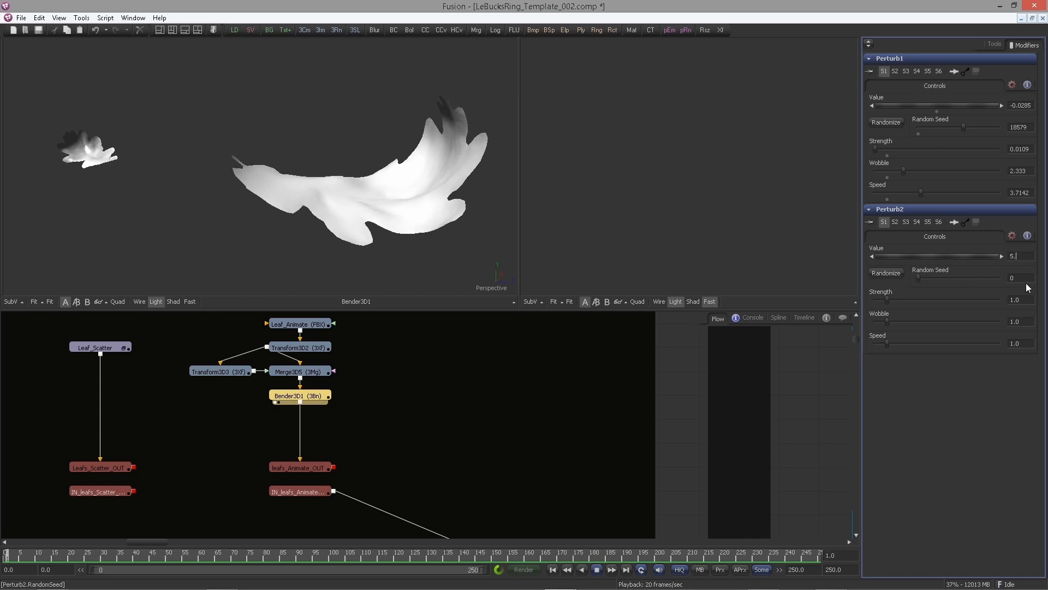
pyautogui.write('5.1923')
pyautogui.press('Tab')
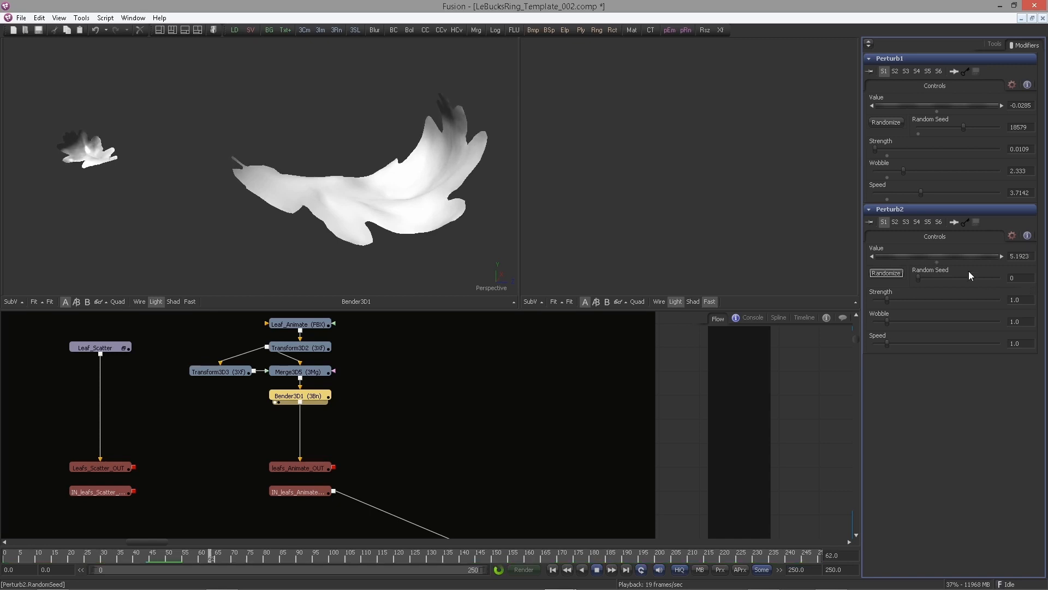
pyautogui.press('Tab')
pyautogui.write('12554')
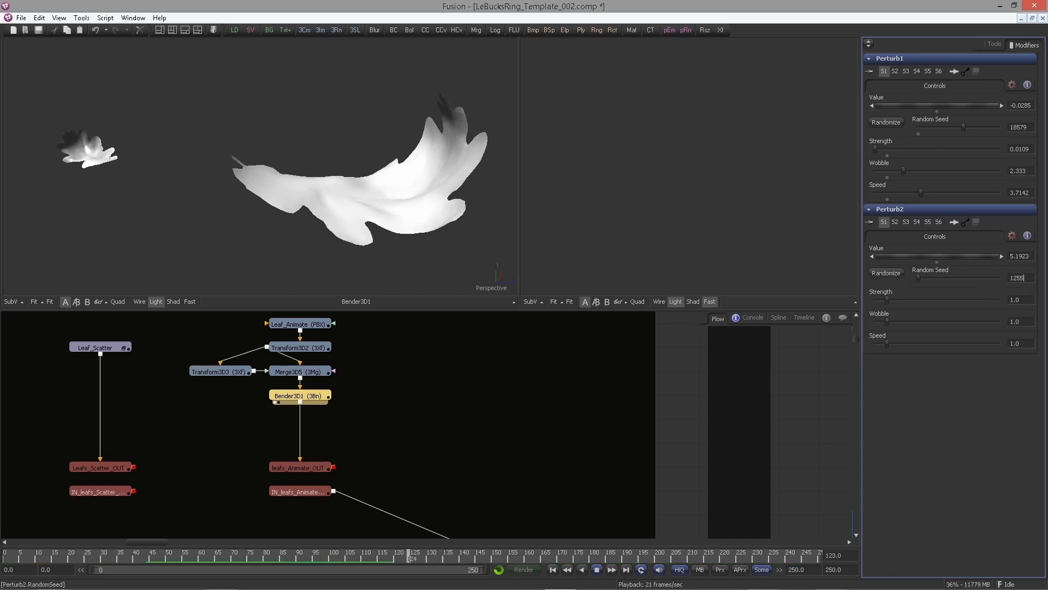
pyautogui.press('Tab')
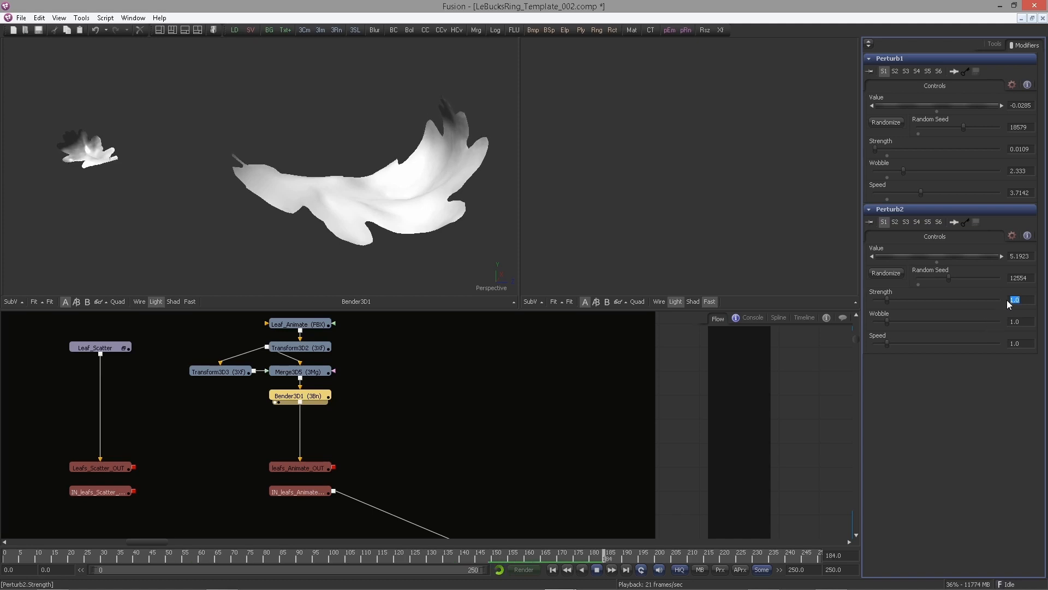
# Set Perturb2's Strength to 31.619, Wobble to 8.0476 and Speed to 9.9523
pyautogui.write('31.619')
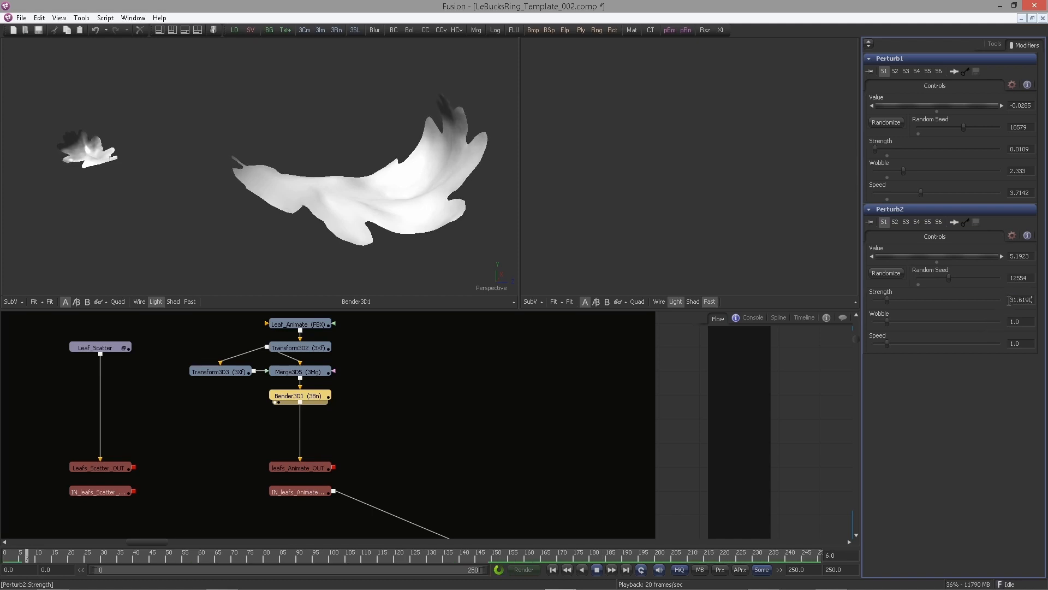
pyautogui.press('Tab')
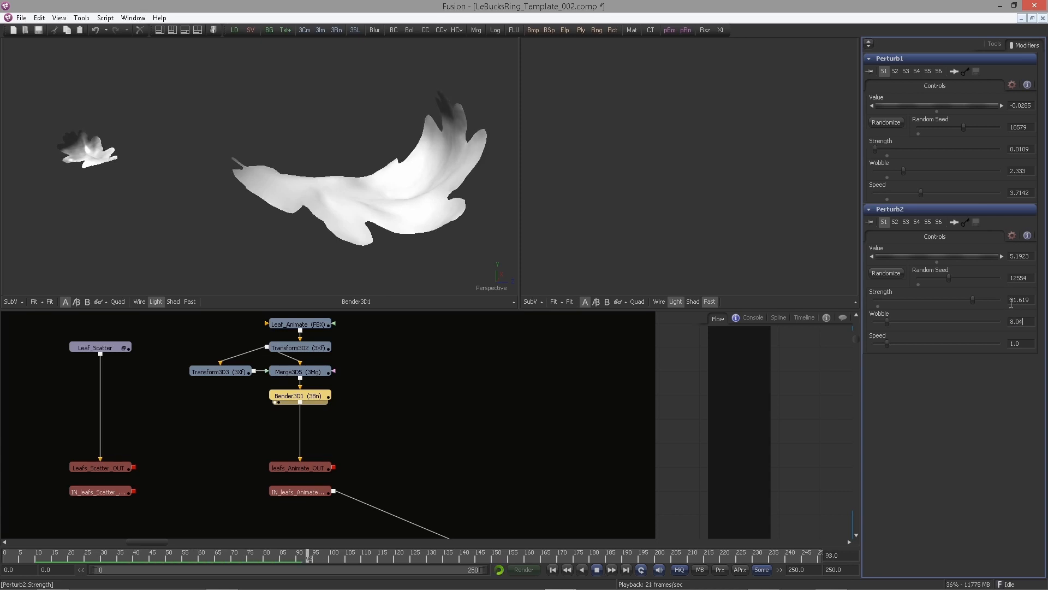
pyautogui.press('Tab')
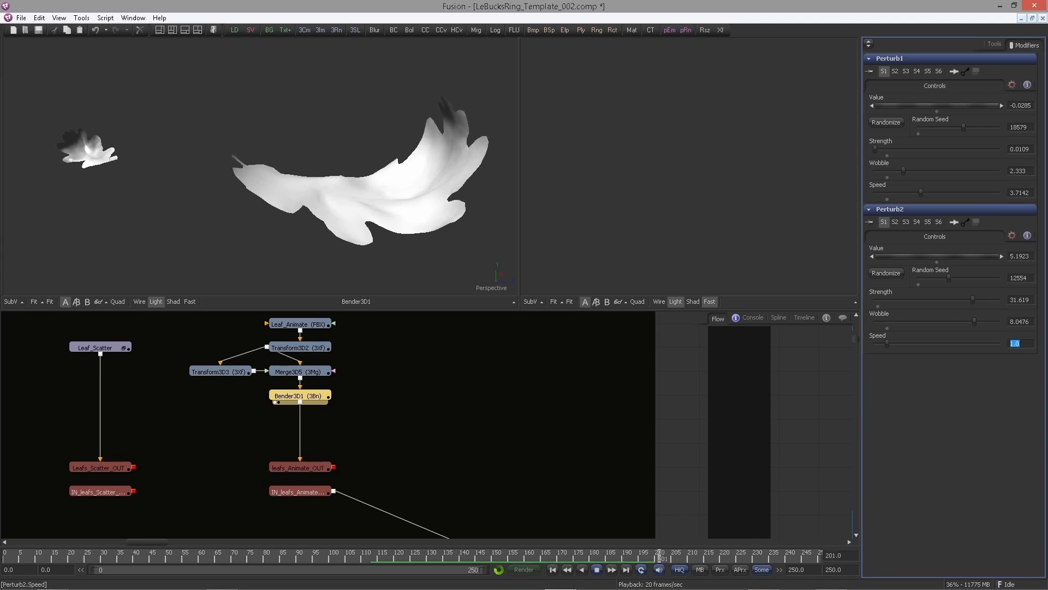
pyautogui.write('9.9523')
pyautogui.press('Tab')
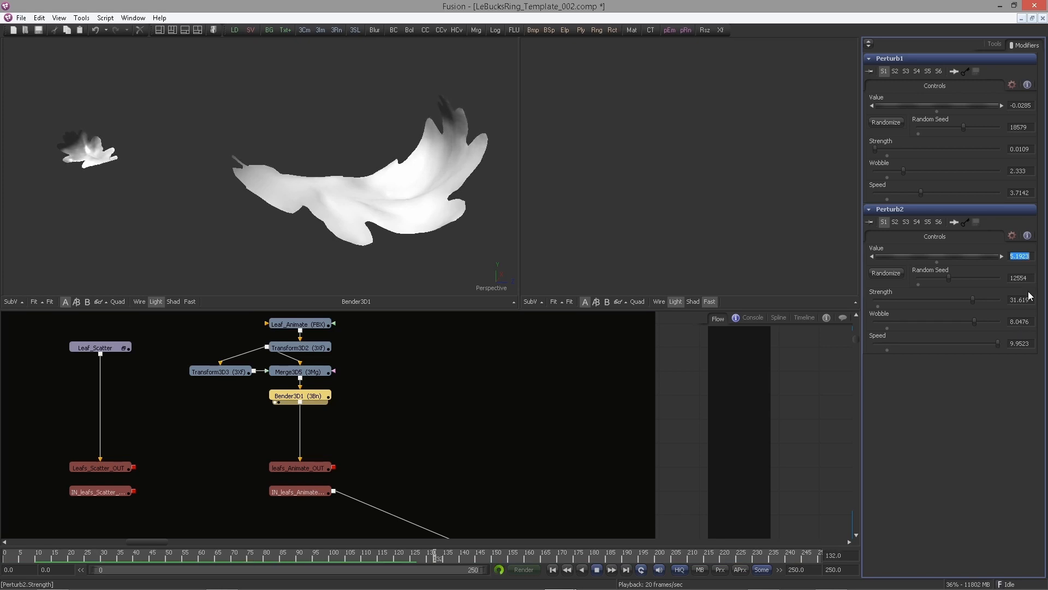
# Find Merge3D4 of the ground scene in the flow and view it in the left viewer
pyautogui.scroll(-4, 512, 450)
pyautogui.moveTo(513, 450); pyautogui.dragTo(346, 376)
pyautogui.scroll(-2, 339, 381)
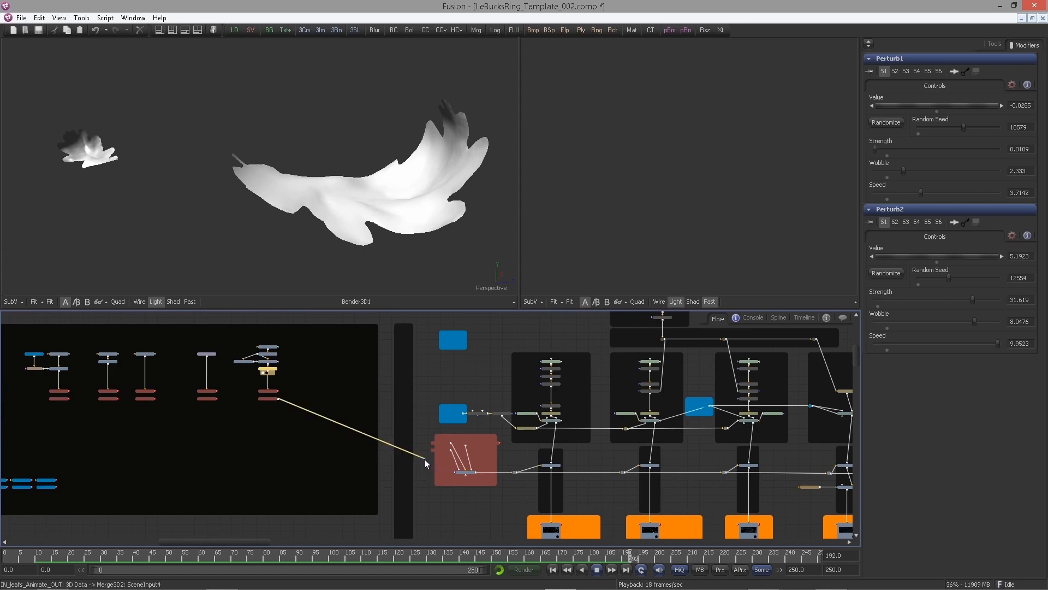
pyautogui.moveTo(464, 484); pyautogui.dragTo(366, 468)
pyautogui.scroll(3, 366, 467)
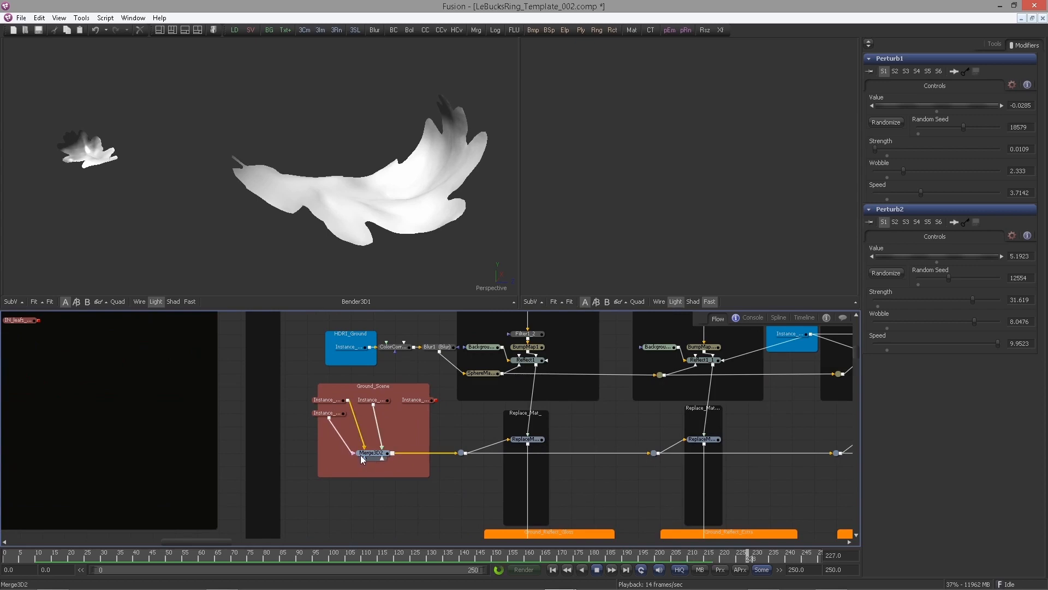
pyautogui.scroll(1, 404, 411)
pyautogui.scroll(1, 382, 426)
pyautogui.click(330, 431)
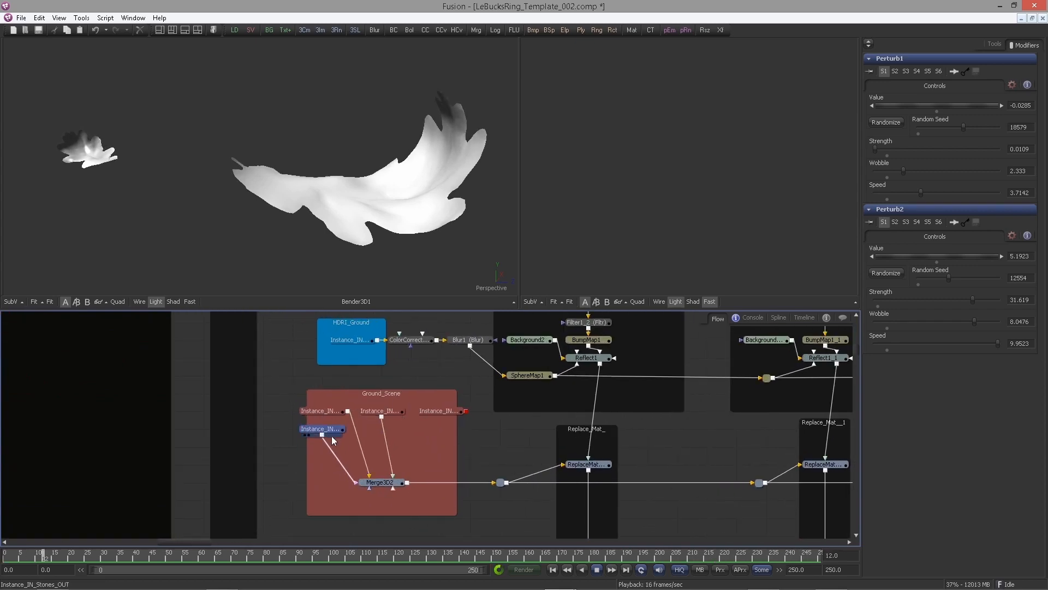
pyautogui.click(494, 433)
pyautogui.moveTo(419, 420); pyautogui.dragTo(174, 420)
pyautogui.scroll(-3, 535, 425)
pyautogui.moveTo(535, 425); pyautogui.dragTo(210, 401)
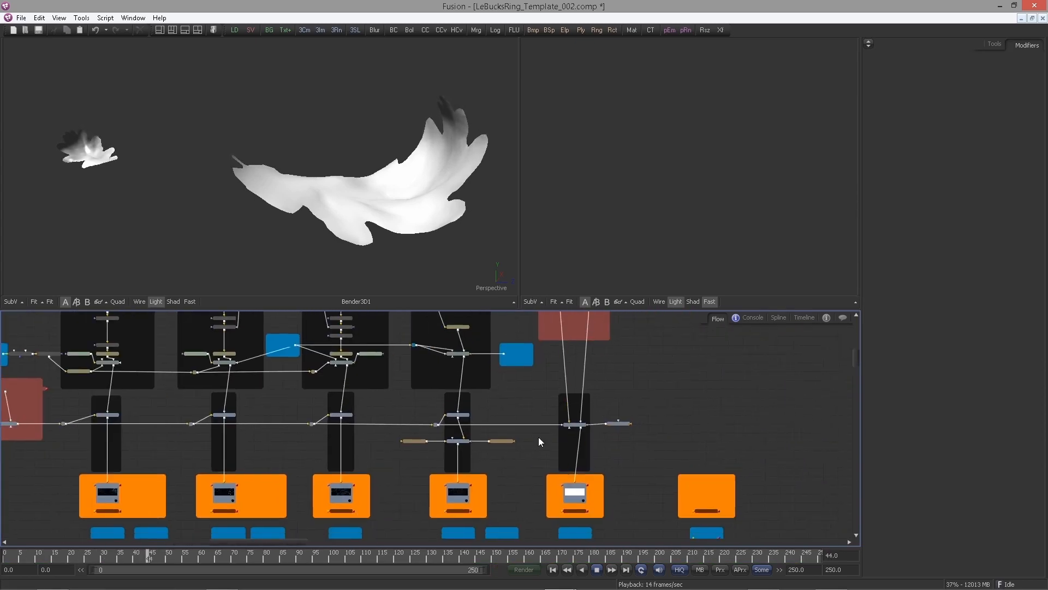
pyautogui.moveTo(604, 401); pyautogui.dragTo(549, 405)
pyautogui.scroll(2, 600, 421)
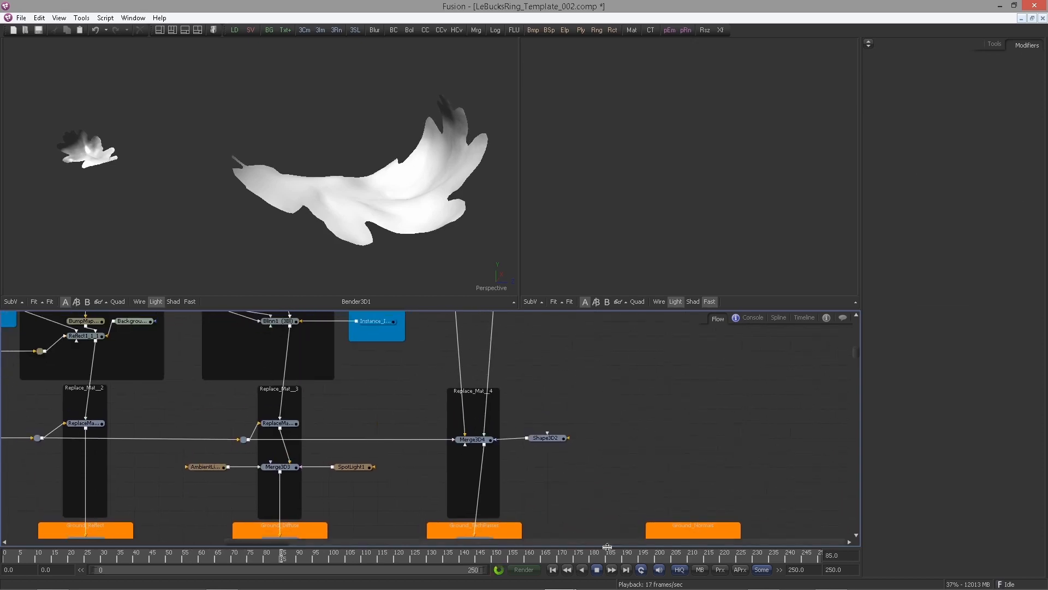
pyautogui.click(474, 437)
pyautogui.moveTo(474, 423); pyautogui.dragTo(469, 251)
# View the TechPass renderer's output and display its Positions channel in the viewer
pyautogui.moveTo(554, 462); pyautogui.dragTo(510, 367)
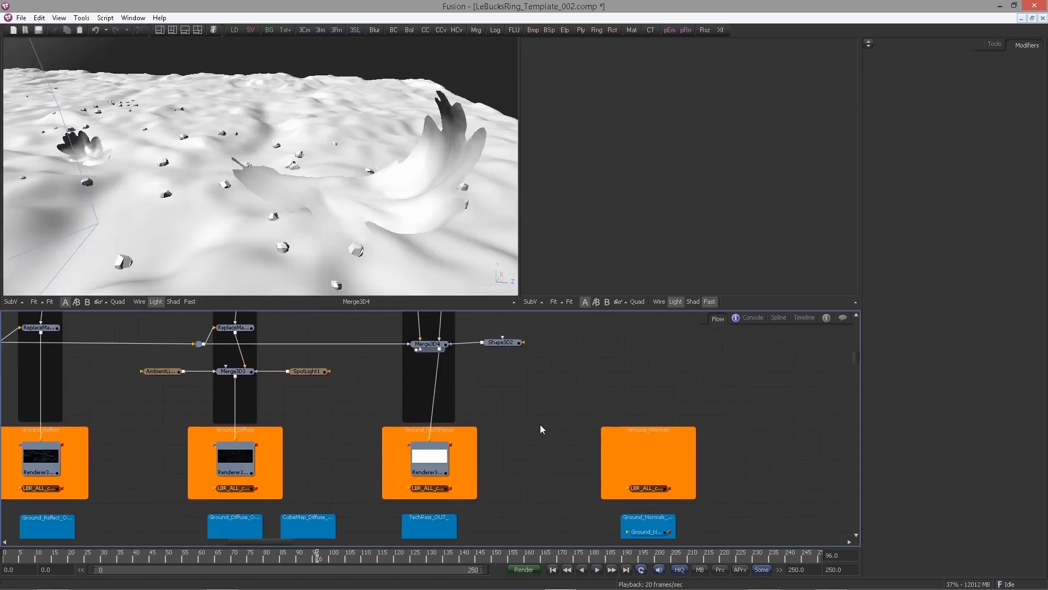
pyautogui.moveTo(435, 471); pyautogui.dragTo(469, 262)
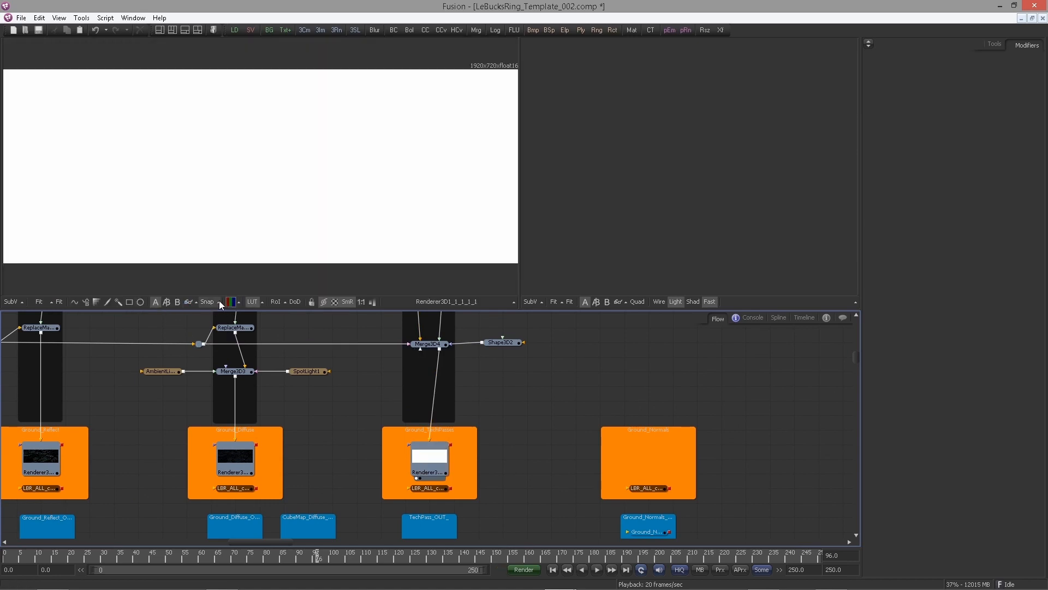
pyautogui.click(230, 304)
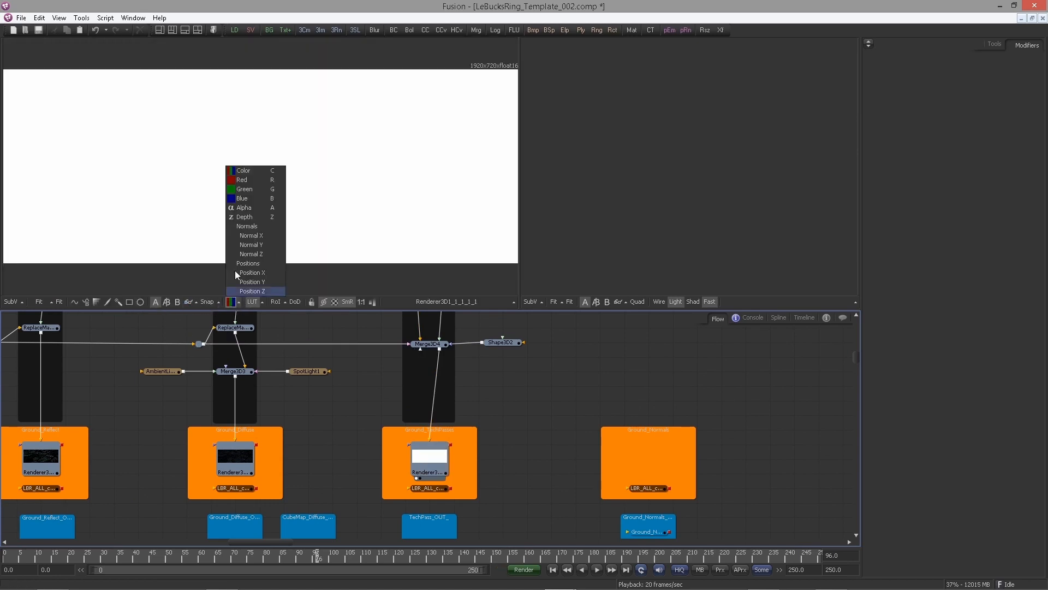
pyautogui.click(264, 267)
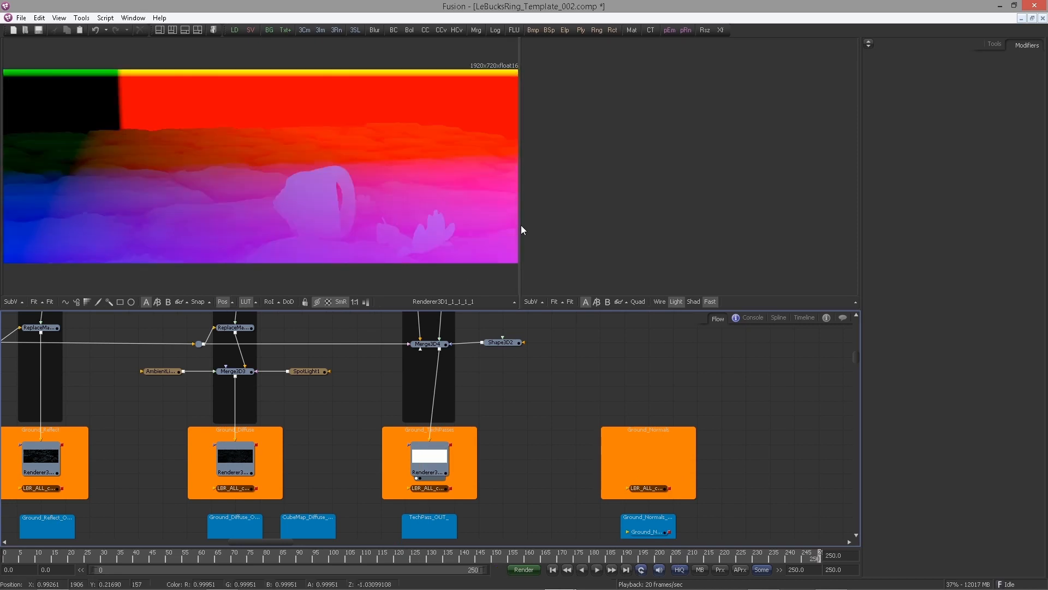
# Widen the viewer and inspect the TechPass position pass and the renderer's Controls and Image settings
pyautogui.moveTo(520, 225); pyautogui.dragTo(699, 251)
pyautogui.moveTo(469, 210); pyautogui.dragTo(477, 196)
pyautogui.scroll(-1, 477, 195)
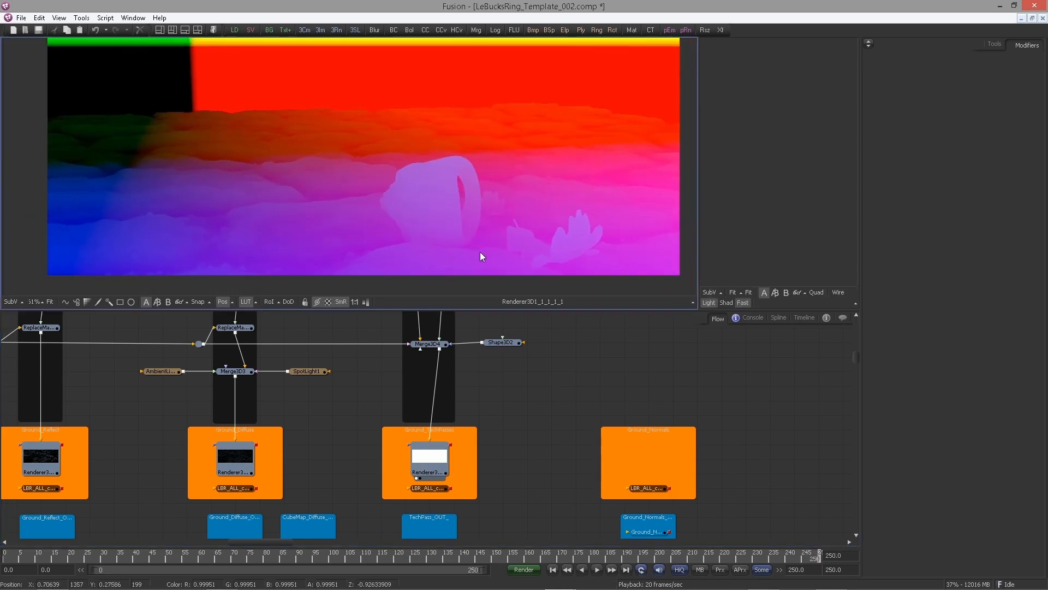
pyautogui.click(365, 301)
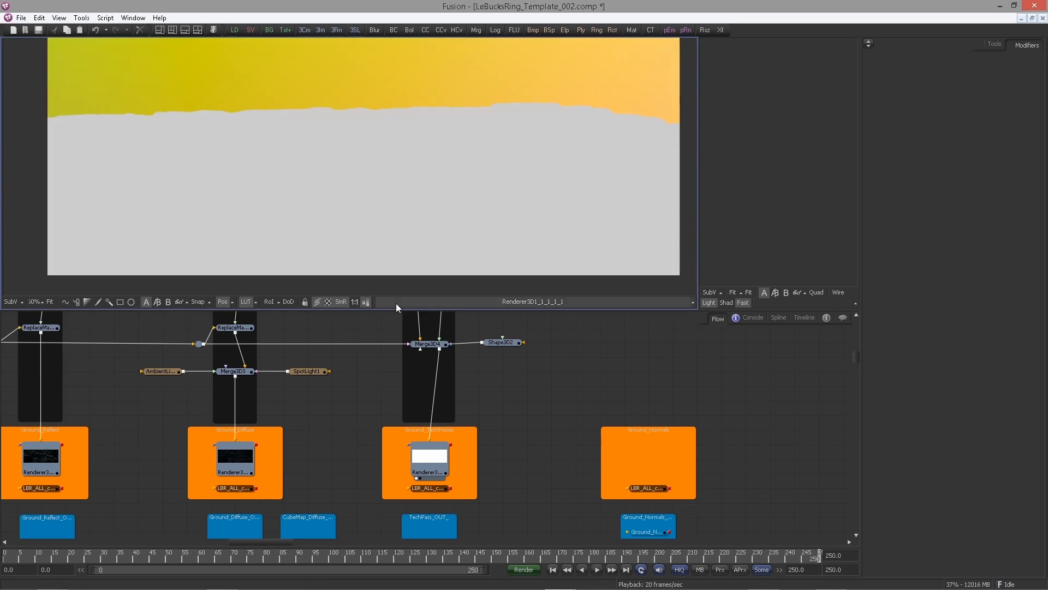
pyautogui.click(365, 301)
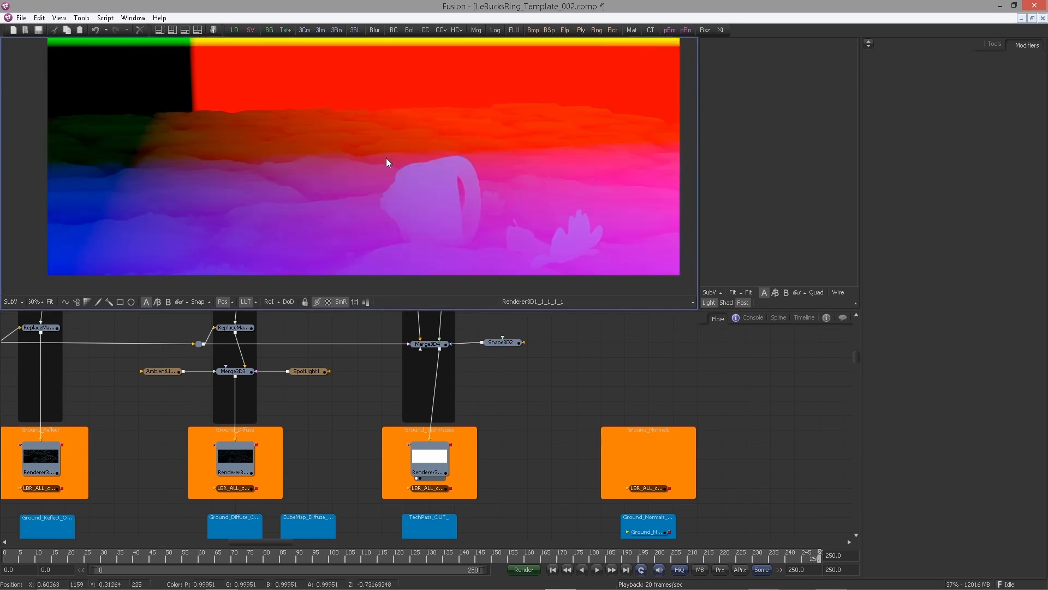
pyautogui.scroll(-3, 519, 397)
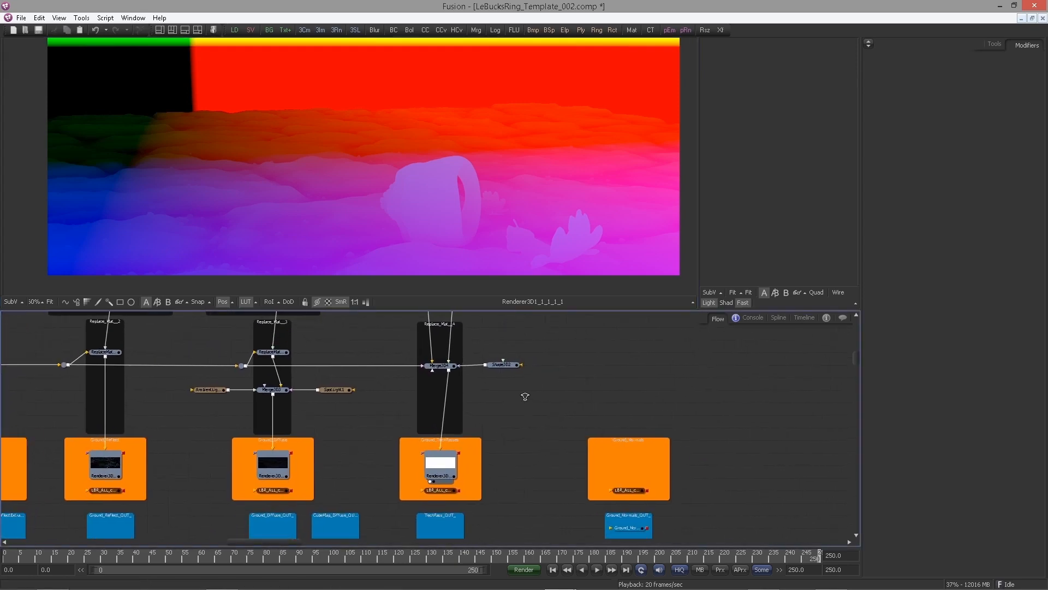
pyautogui.moveTo(593, 416); pyautogui.dragTo(606, 400)
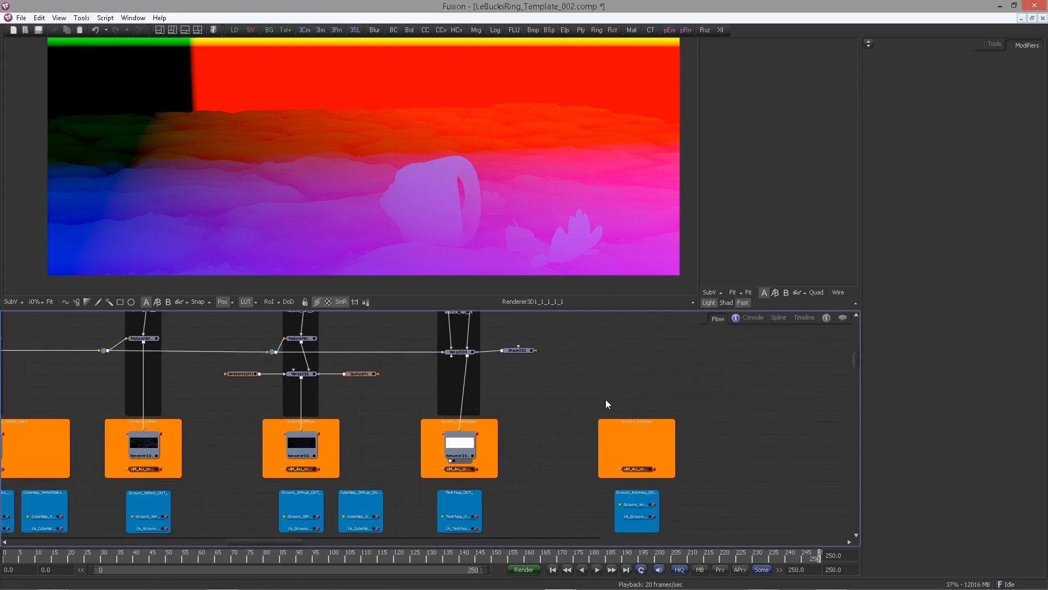
pyautogui.click(995, 45)
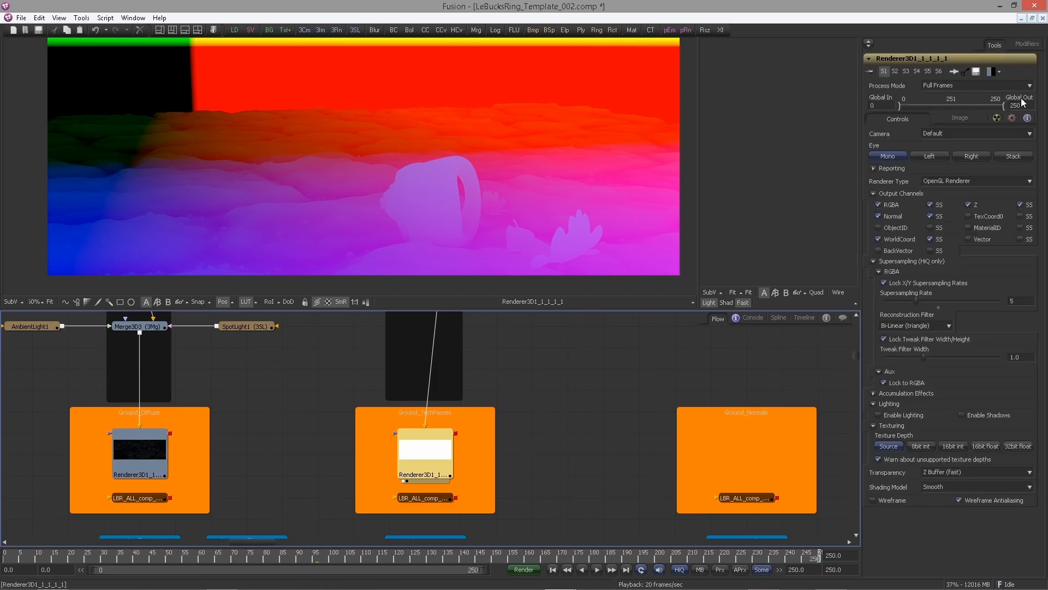
pyautogui.click(962, 119)
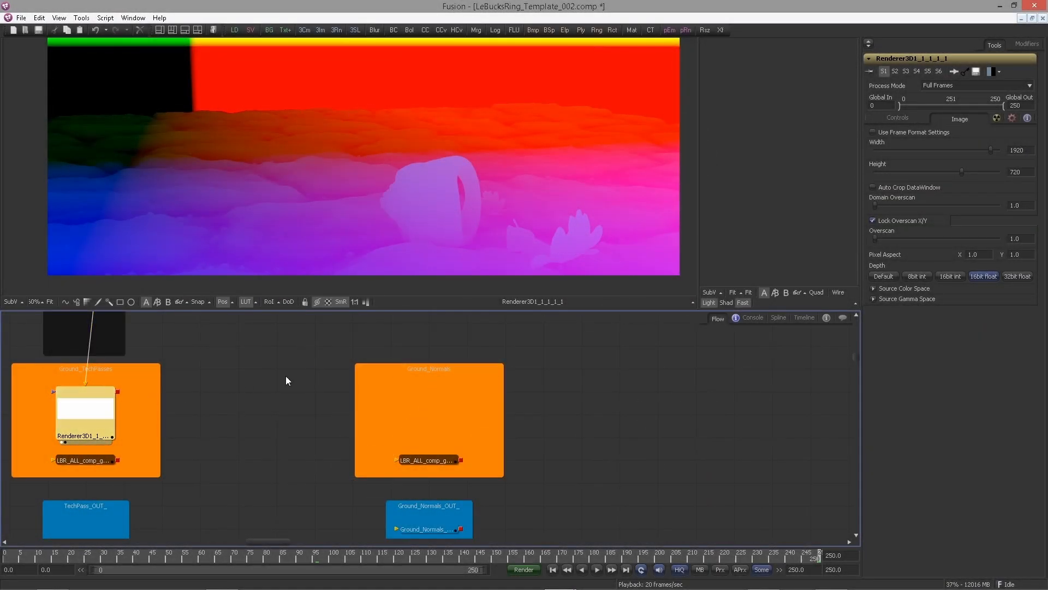
pyautogui.click(881, 120)
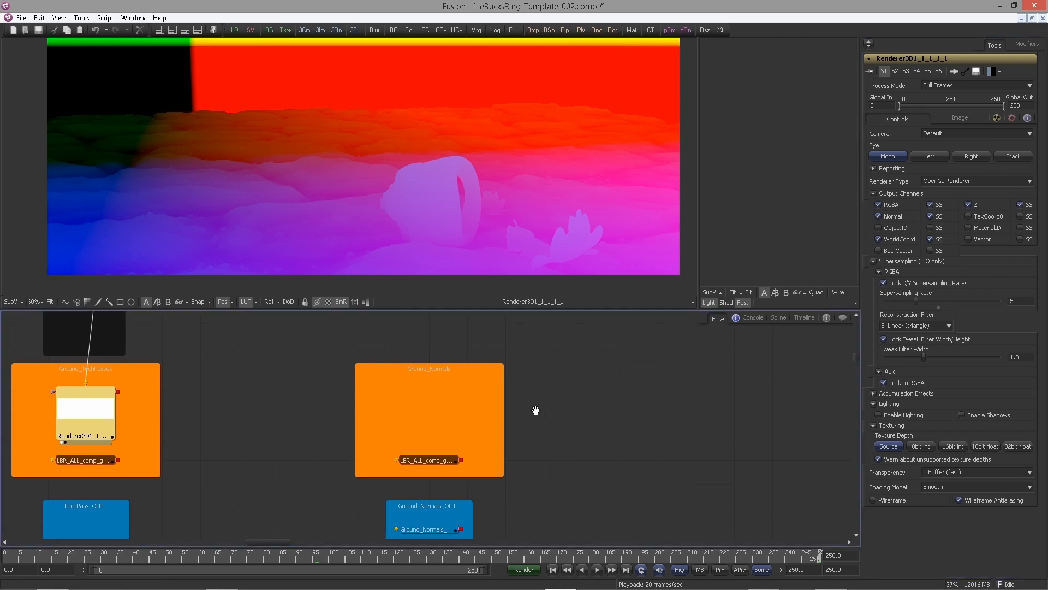
# Navigate to the Ground_DIFFUSE_to_NORMAL group and view its Merge1 output in the viewer
pyautogui.moveTo(535, 410); pyautogui.dragTo(411, 503)
pyautogui.scroll(-1, 353, 412)
pyautogui.scroll(1, 305, 393)
pyautogui.moveTo(306, 393); pyautogui.dragTo(566, 393)
pyautogui.scroll(4, 361, 381)
pyautogui.moveTo(361, 382); pyautogui.dragTo(428, 438)
pyautogui.scroll(2, 383, 391)
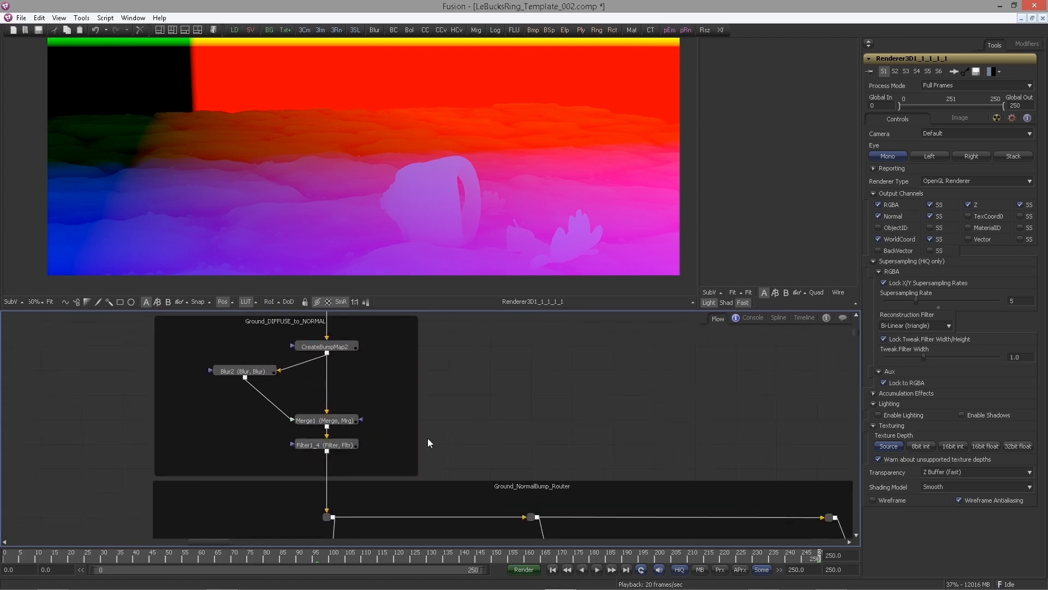
pyautogui.click(326, 419)
pyautogui.press('1')
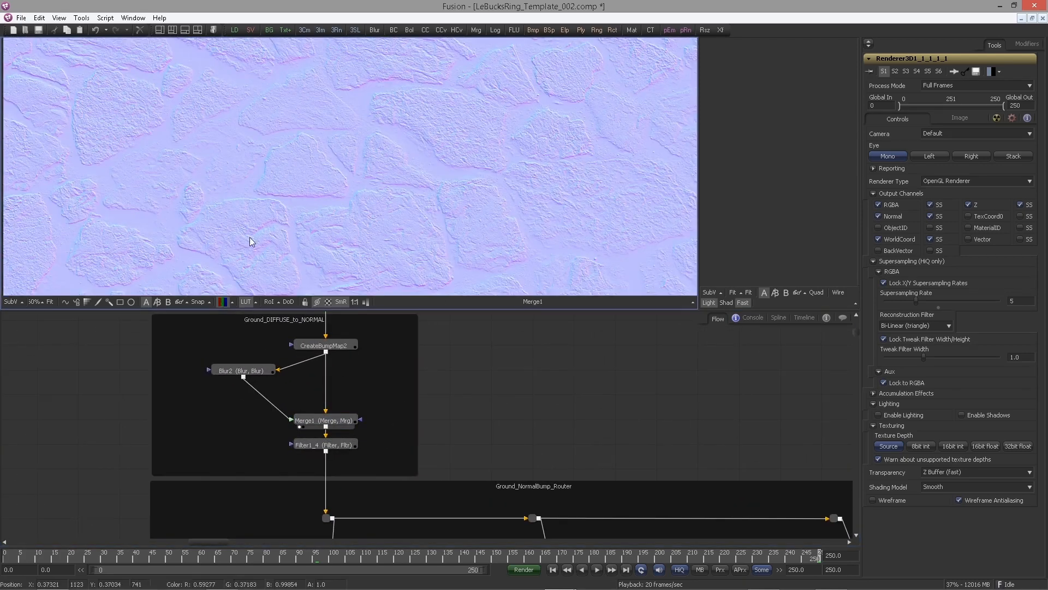
# Locate the Ground_TechPass renderer group in the flow and view its renderer in the right viewer
pyautogui.scroll(-1, 296, 211)
pyautogui.scroll(-3, 385, 351)
pyautogui.moveTo(385, 352); pyautogui.dragTo(344, 332)
pyautogui.moveTo(760, 508); pyautogui.dragTo(509, 348)
pyautogui.scroll(1, 433, 179)
pyautogui.moveTo(699, 196); pyautogui.dragTo(523, 200)
pyautogui.moveTo(579, 457); pyautogui.dragTo(393, 240)
pyautogui.moveTo(564, 533); pyautogui.dragTo(488, 396)
pyautogui.scroll(3, 488, 396)
pyautogui.press('2')
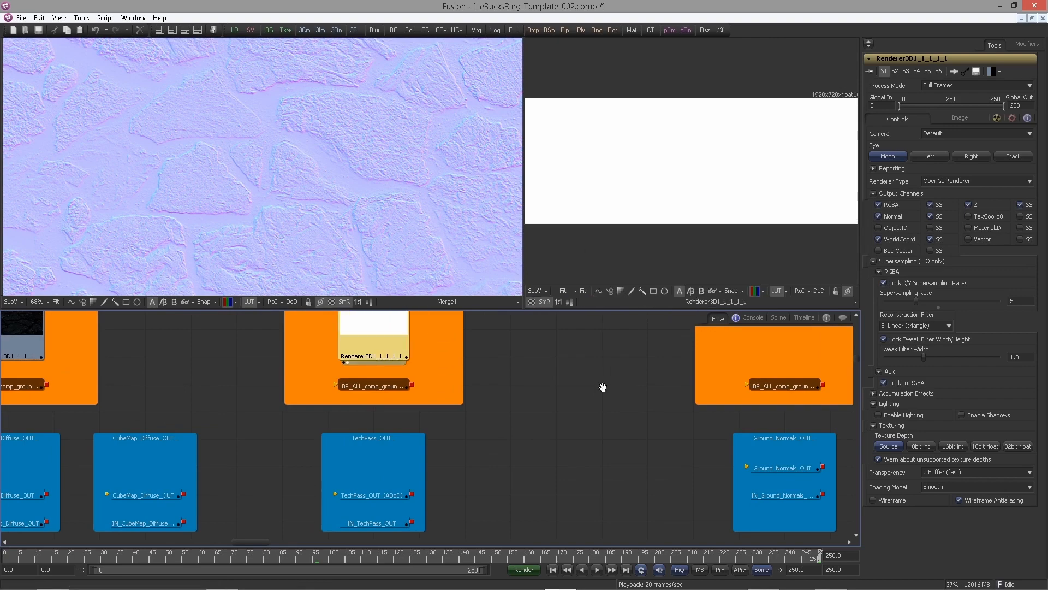
# Display the renderer's Normals channel in the right viewer
pyautogui.moveTo(603, 388); pyautogui.dragTo(597, 418)
pyautogui.click(763, 291)
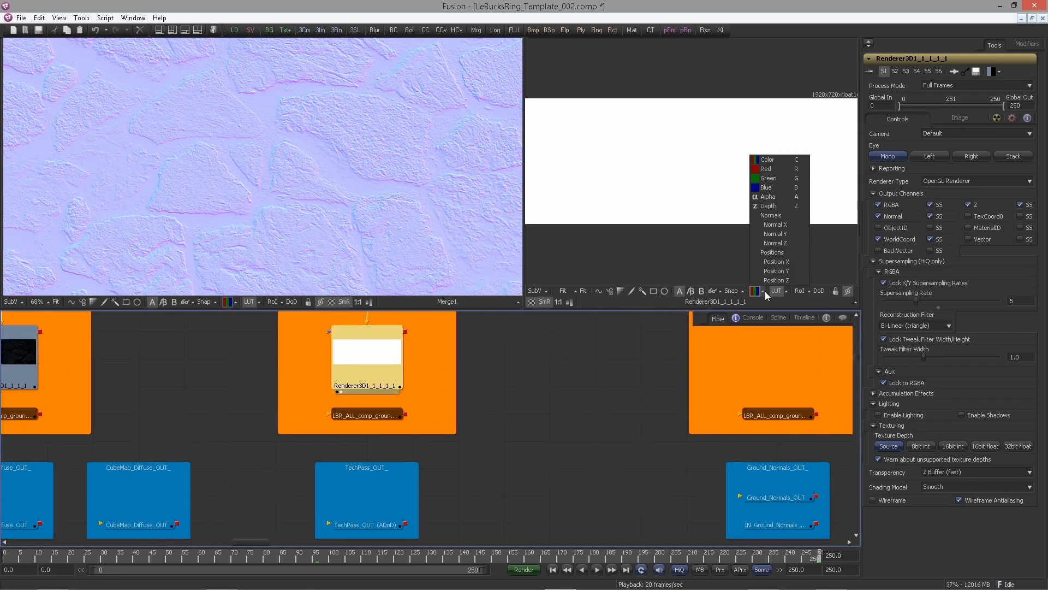
pyautogui.click(772, 216)
pyautogui.scroll(5, 692, 203)
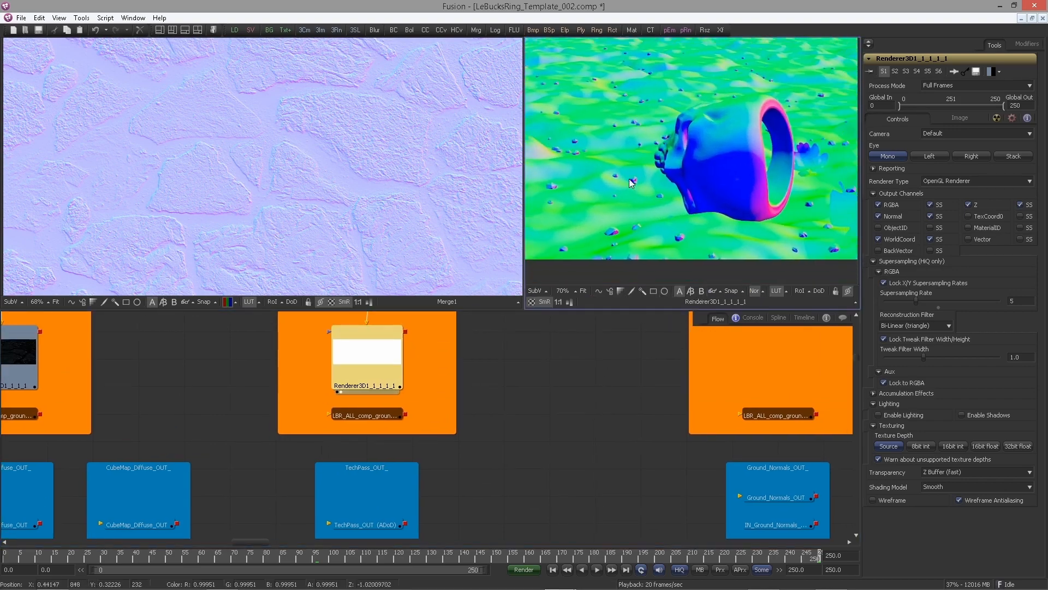
# Examine the Ground_TechPass and Ground_Normals renderer groups in the flow
pyautogui.scroll(-3, 482, 396)
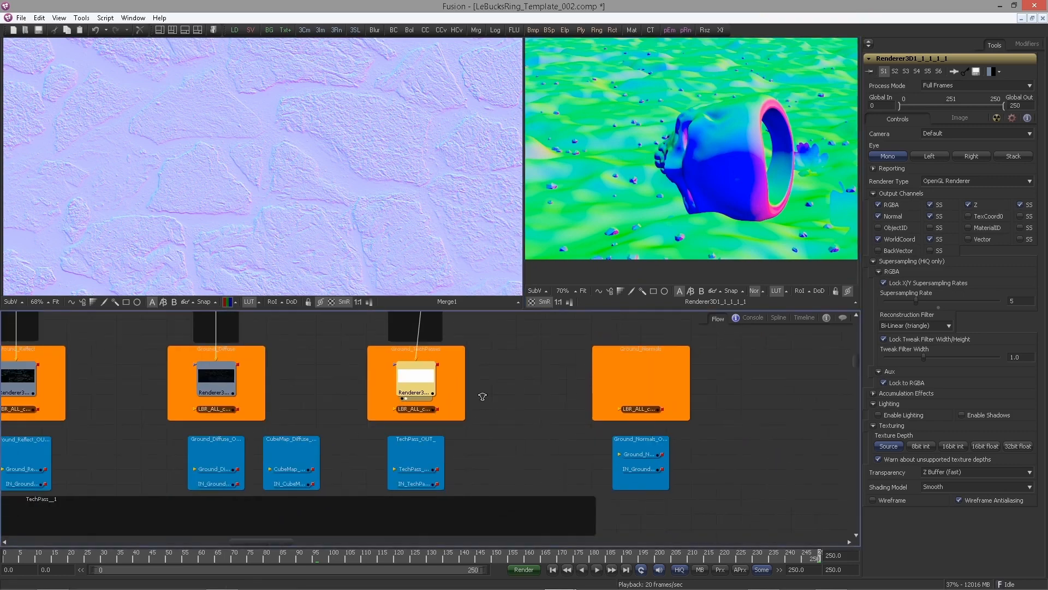
pyautogui.scroll(1, 483, 396)
pyautogui.moveTo(496, 414); pyautogui.dragTo(491, 436)
pyautogui.click(615, 464)
pyautogui.click(453, 394)
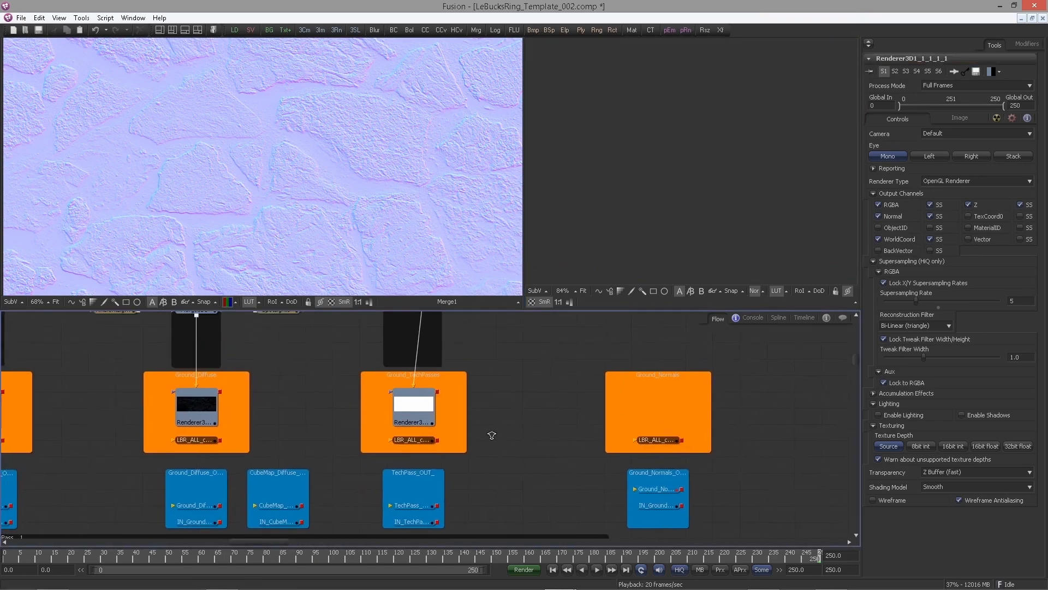
pyautogui.scroll(-3, 492, 434)
pyautogui.moveTo(561, 372); pyautogui.dragTo(457, 461)
pyautogui.scroll(1, 458, 461)
pyautogui.moveTo(427, 389); pyautogui.dragTo(435, 296)
pyautogui.scroll(1, 421, 418)
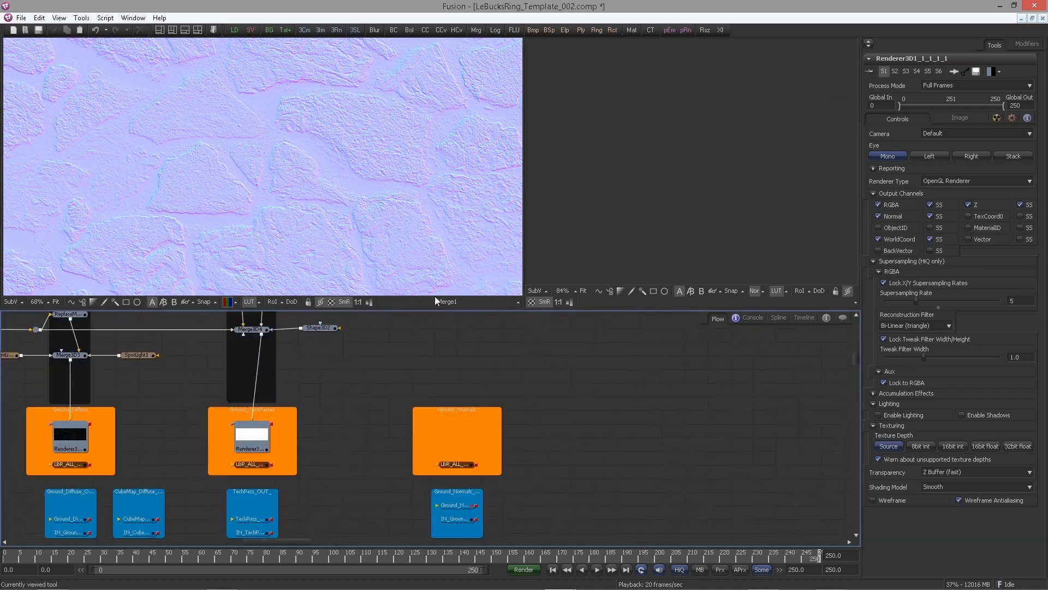
pyautogui.click(267, 454)
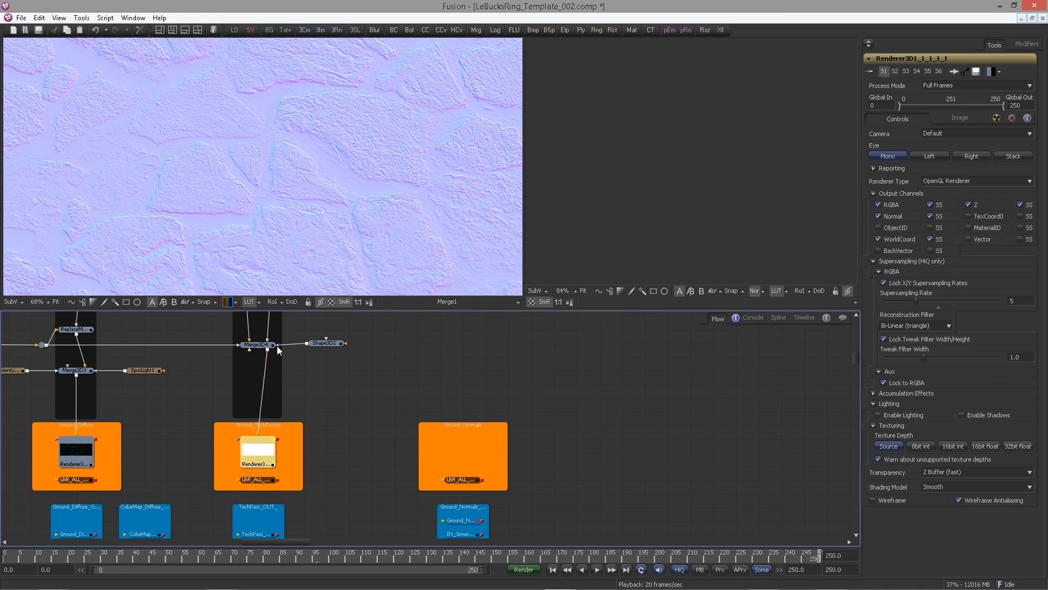
pyautogui.moveTo(277, 357); pyautogui.dragTo(305, 376)
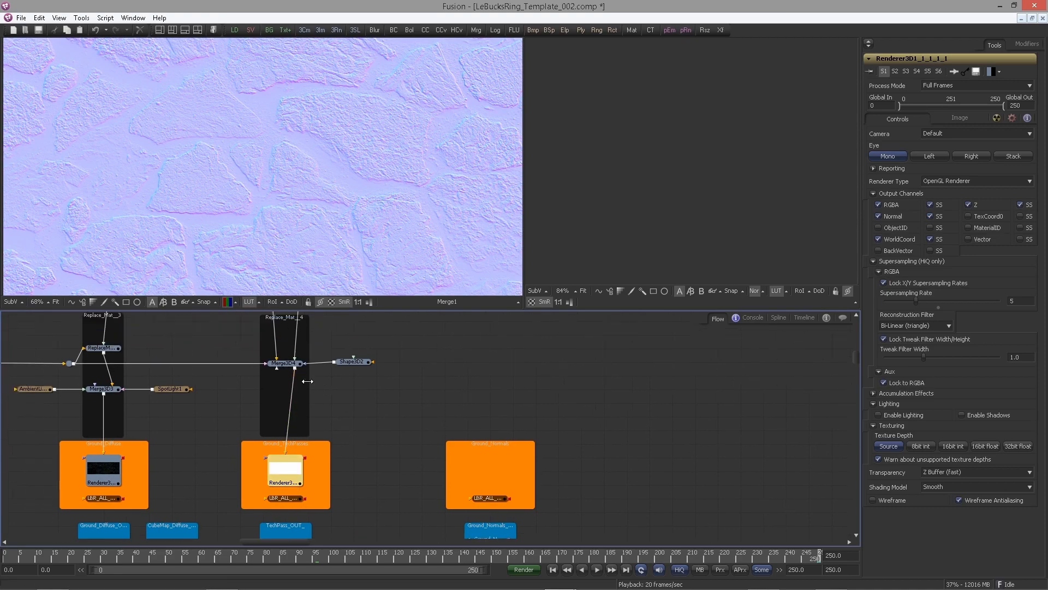
# Paste a copy of the TechPass group's renderer into the Ground_Normals group
pyautogui.click(233, 349)
pyautogui.click(282, 468)
pyautogui.moveTo(382, 390); pyautogui.dragTo(422, 460)
pyautogui.moveTo(495, 450); pyautogui.dragTo(440, 362)
pyautogui.moveTo(463, 417); pyautogui.dragTo(420, 330)
pyautogui.click(414, 385)
pyautogui.hotkey('ctrl', 'v')
pyautogui.click(408, 364)
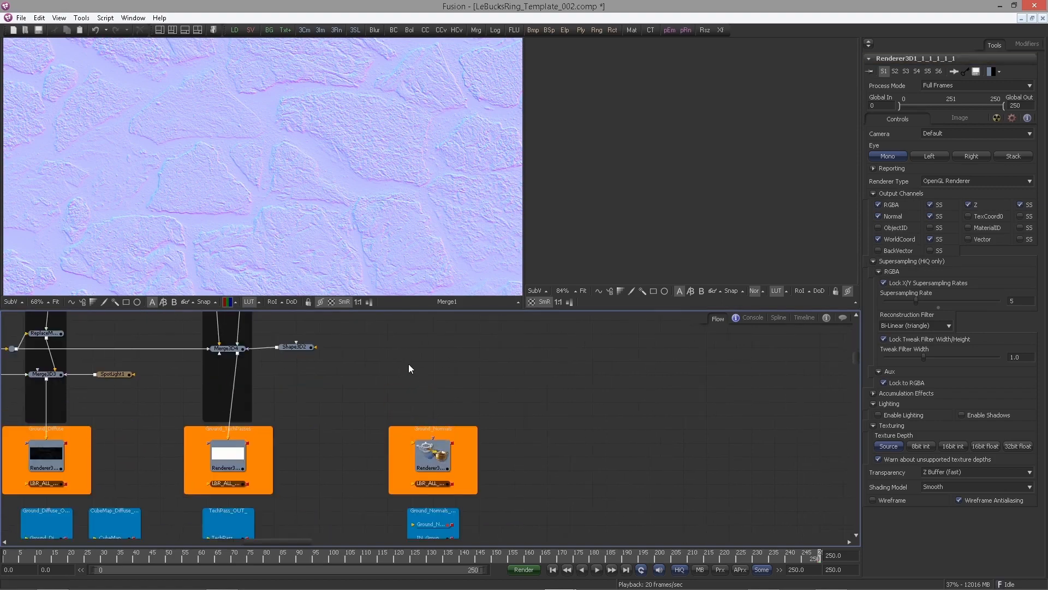
# Add a Replace Material 3D tool next to the Ground_Normals group
pyautogui.hotkey('shift', 'space')
pyautogui.write('repl')
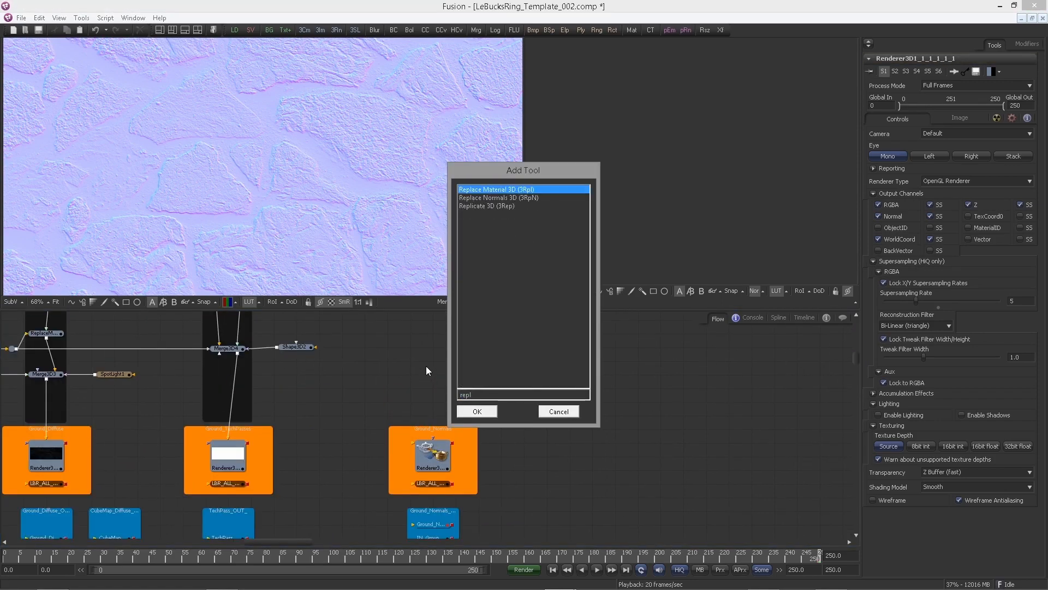
pyautogui.press('Return')
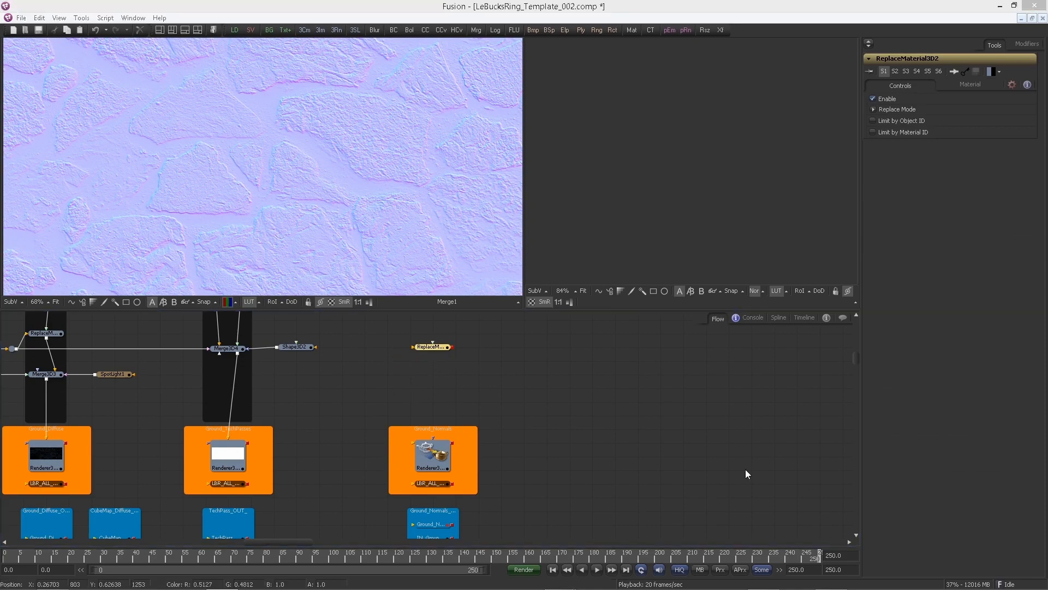
pyautogui.moveTo(462, 365); pyautogui.dragTo(506, 383)
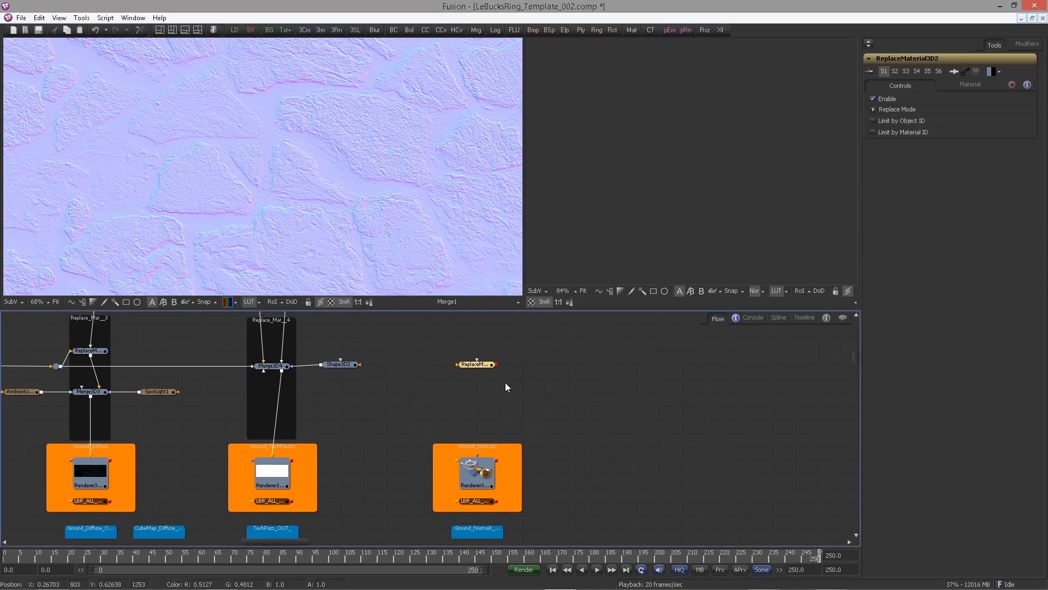
# Connect the Shape3D2 scene output and the normals material into Replace Material 3D and view its result in the left viewer
pyautogui.moveTo(512, 310); pyautogui.dragTo(687, 355)
pyautogui.moveTo(348, 396); pyautogui.dragTo(452, 393)
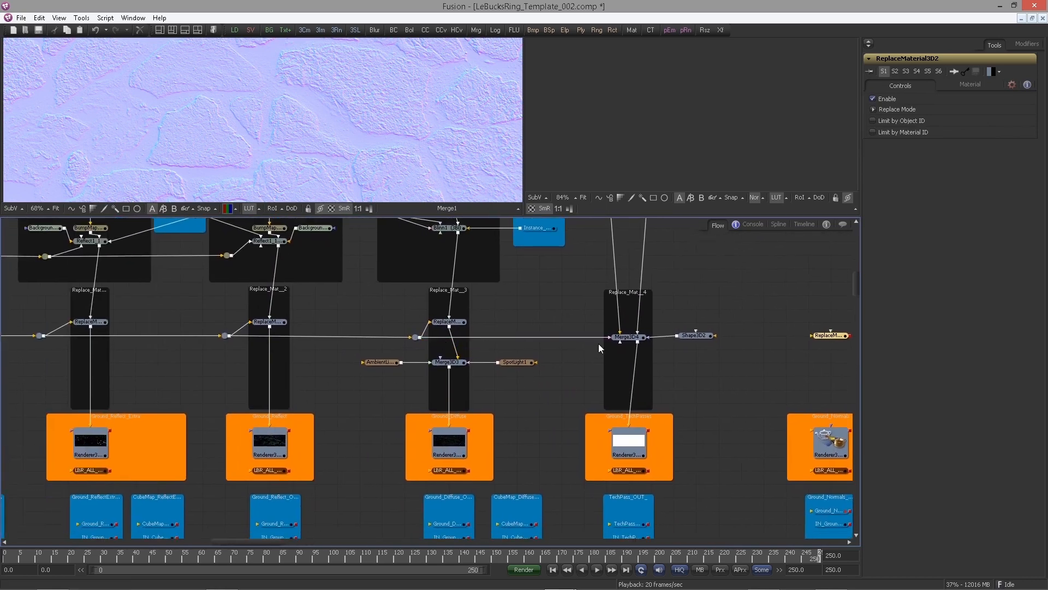
pyautogui.keyDown('ctrl'); pyautogui.click(556, 335); pyautogui.keyUp('ctrl')
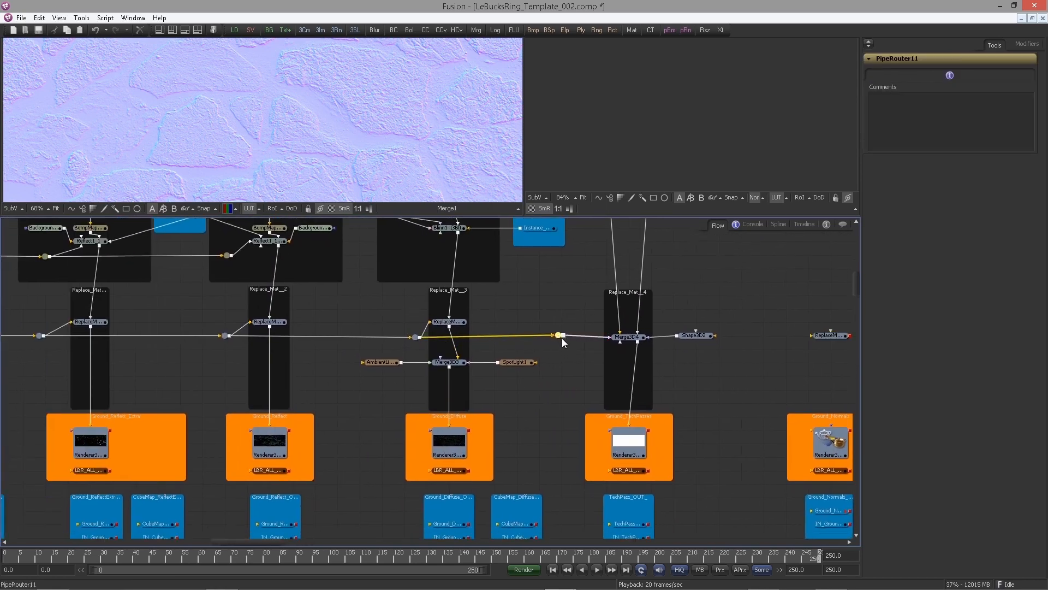
pyautogui.moveTo(563, 336); pyautogui.dragTo(761, 349)
pyautogui.moveTo(827, 338); pyautogui.dragTo(827, 340)
pyautogui.moveTo(724, 340); pyautogui.dragTo(535, 428)
pyautogui.moveTo(535, 427); pyautogui.dragTo(316, 301)
pyautogui.moveTo(229, 257); pyautogui.dragTo(313, 315)
pyautogui.moveTo(211, 317); pyautogui.dragTo(360, 136)
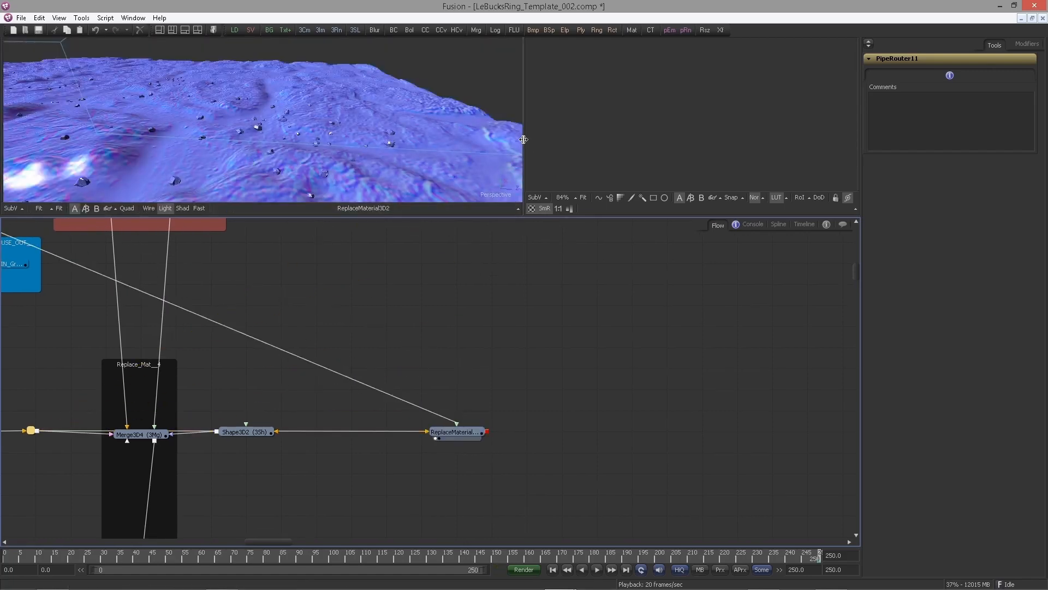
# Widen the left viewer showing the Replace Material 3D result
pyautogui.moveTo(525, 138); pyautogui.dragTo(682, 137)
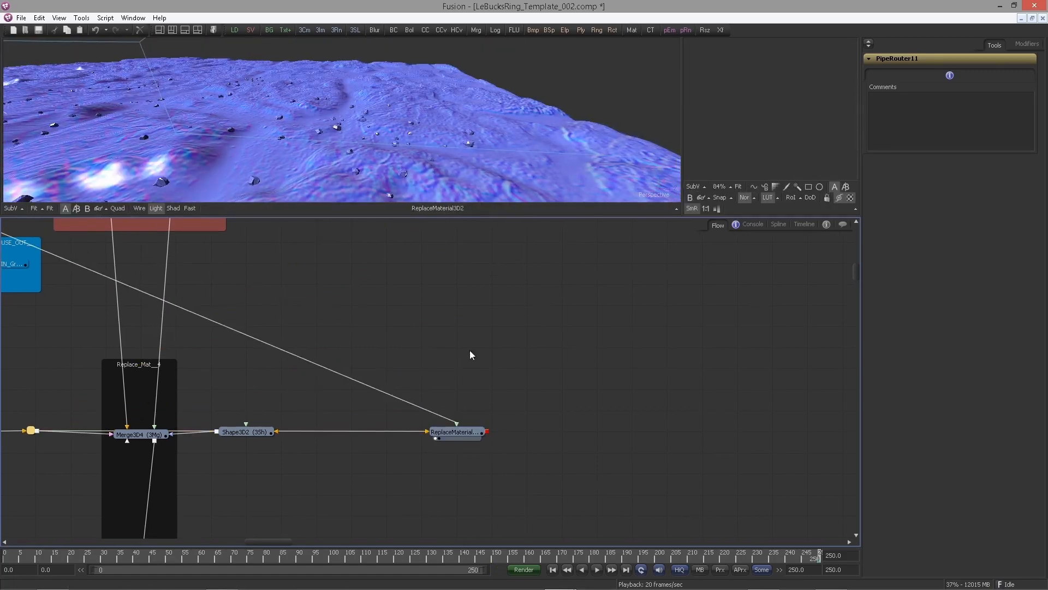
pyautogui.moveTo(540, 340); pyautogui.dragTo(504, 314)
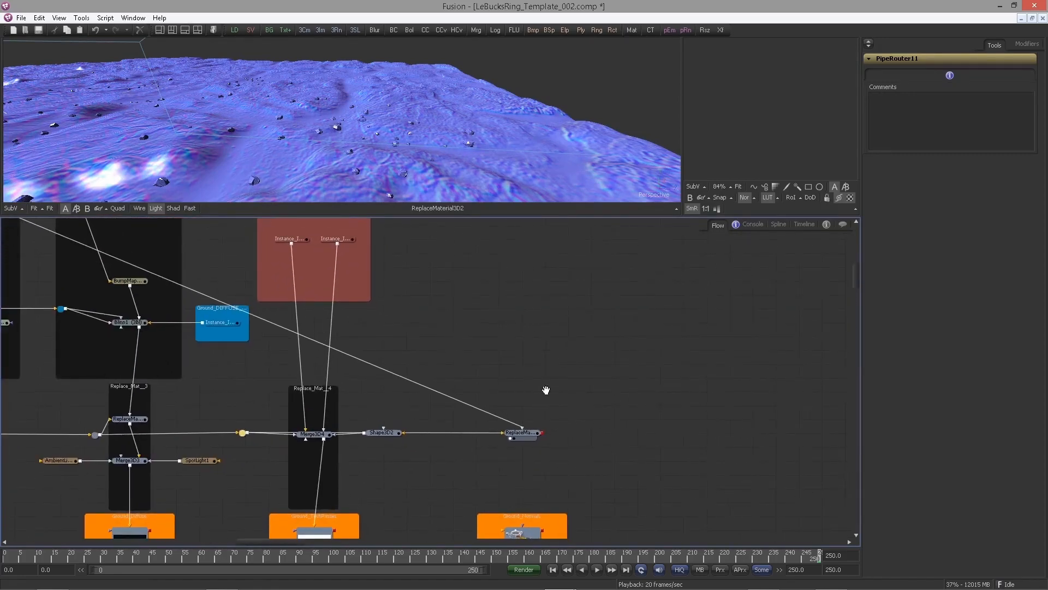
pyautogui.moveTo(546, 390); pyautogui.dragTo(533, 343)
# Add a pipe router to tidy the material connection into Replace Material 3D
pyautogui.scroll(-3, 415, 333)
pyautogui.moveTo(415, 333); pyautogui.dragTo(544, 240)
pyautogui.keyDown('alt'); pyautogui.click(473, 407); pyautogui.keyUp('alt')
pyautogui.scroll(3, 573, 300)
pyautogui.moveTo(628, 419); pyautogui.dragTo(689, 238)
pyautogui.moveTo(536, 368); pyautogui.dragTo(560, 297)
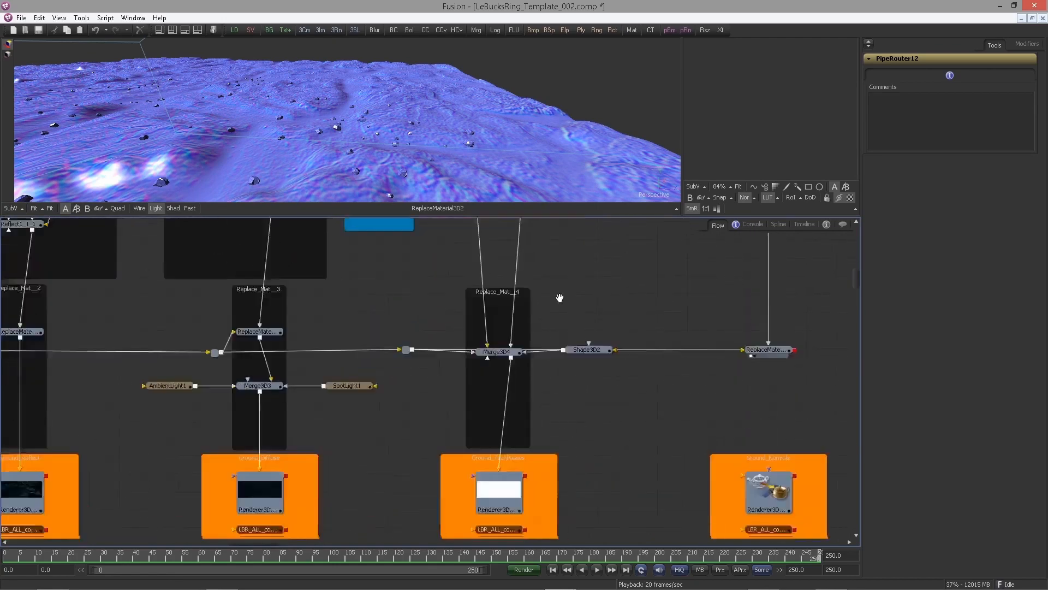
# Trace the ground scene pipe from Merge3D4 back to the Ground_Scene group's Merge3D2
pyautogui.scroll(2, 557, 328)
pyautogui.click(546, 328)
pyautogui.moveTo(445, 356); pyautogui.dragTo(444, 377)
pyautogui.moveTo(269, 341); pyautogui.dragTo(579, 325)
pyautogui.moveTo(195, 321); pyautogui.dragTo(393, 322)
pyautogui.moveTo(71, 314); pyautogui.dragTo(280, 316)
pyautogui.moveTo(182, 314); pyautogui.dragTo(466, 309)
pyautogui.moveTo(175, 335); pyautogui.dragTo(388, 351)
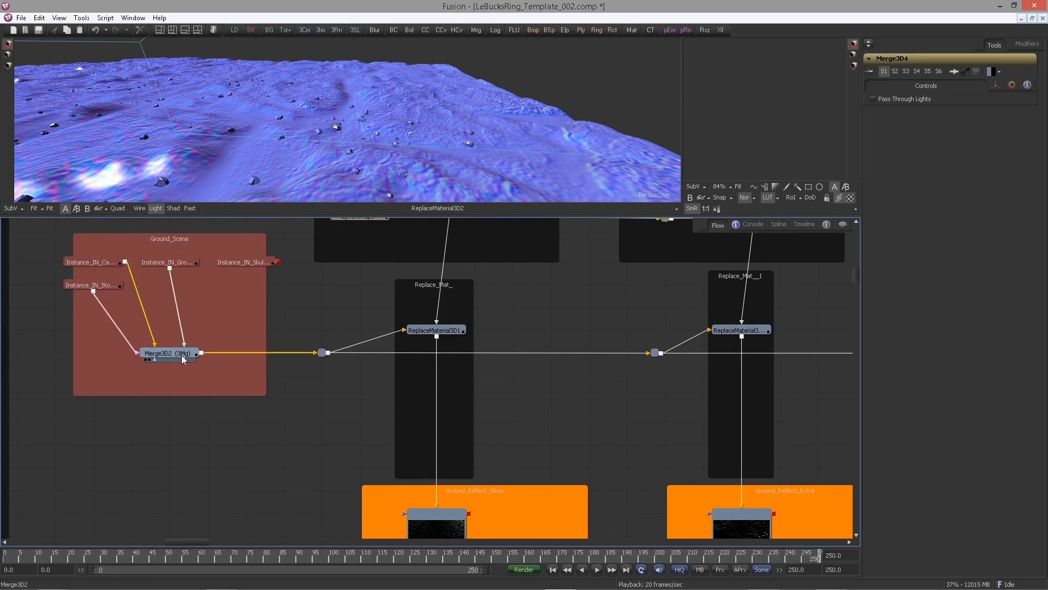
# Examine the Replace Material nodes feeding each ground renderer group along the scene pipe
pyautogui.moveTo(496, 362); pyautogui.dragTo(251, 342)
pyautogui.click(295, 322)
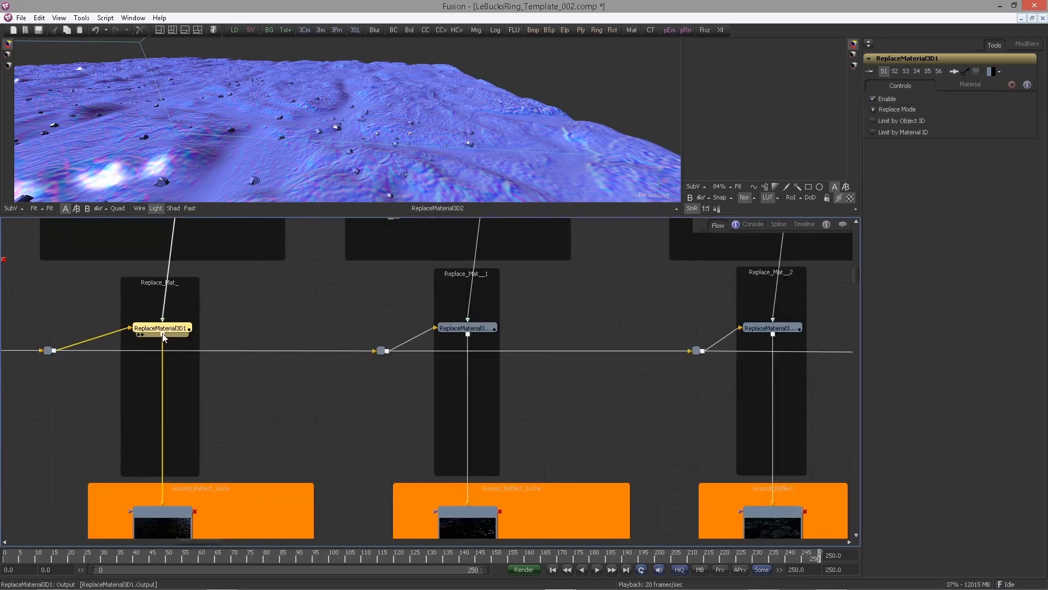
pyautogui.moveTo(162, 333); pyautogui.dragTo(421, 331)
pyautogui.moveTo(249, 322); pyautogui.dragTo(331, 308)
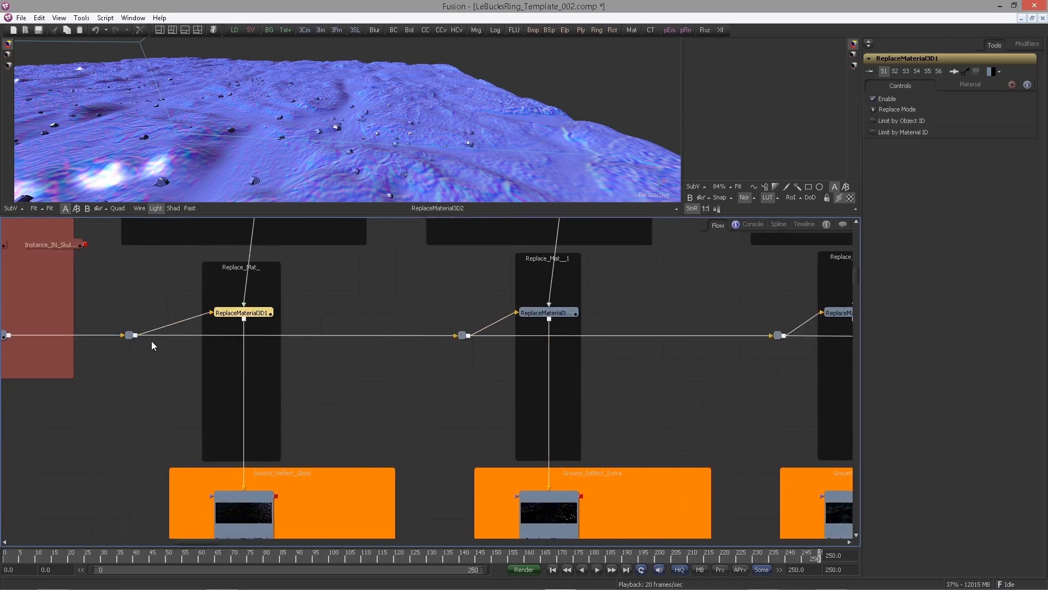
pyautogui.moveTo(846, 322); pyautogui.dragTo(131, 325)
pyautogui.moveTo(554, 327); pyautogui.dragTo(727, 318)
pyautogui.moveTo(385, 319); pyautogui.dragTo(471, 292)
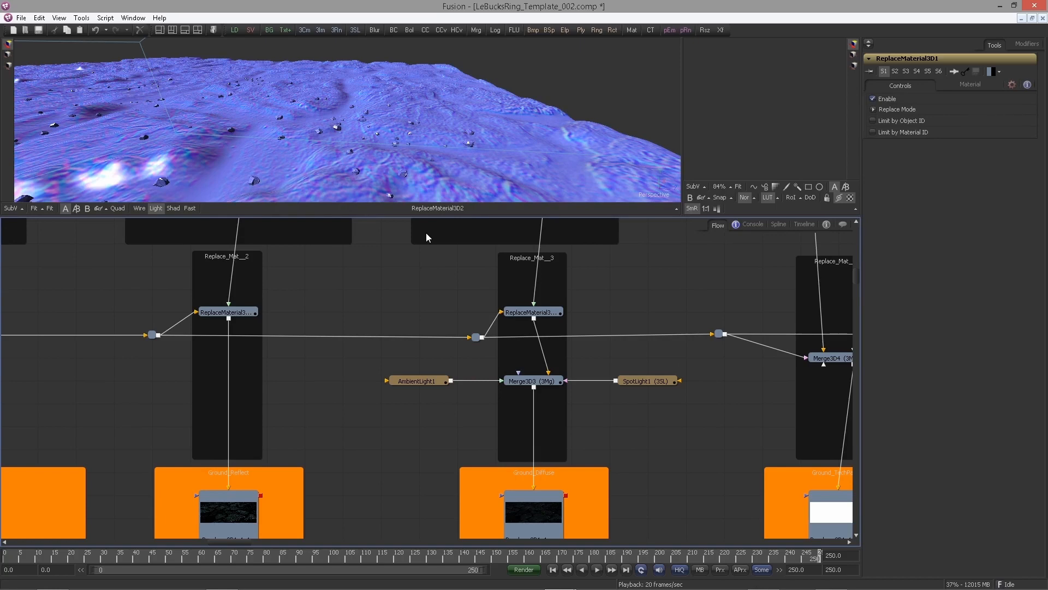
pyautogui.moveTo(322, 380); pyautogui.dragTo(454, 381)
pyautogui.scroll(-2, 453, 381)
pyautogui.moveTo(190, 349); pyautogui.dragTo(271, 346)
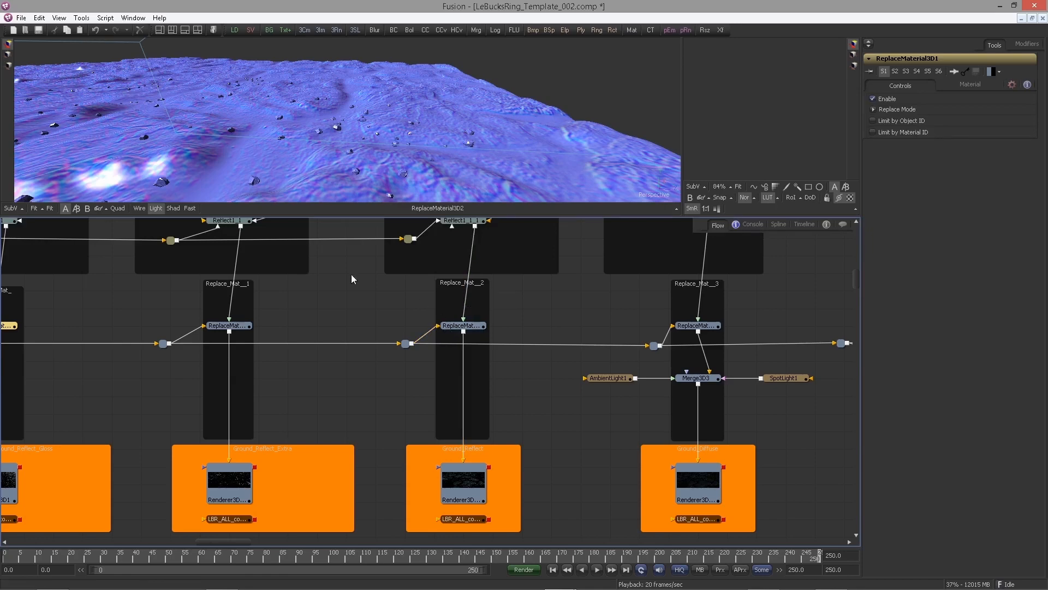
pyautogui.moveTo(307, 315); pyautogui.dragTo(328, 420)
pyautogui.moveTo(189, 457); pyautogui.dragTo(65, 362)
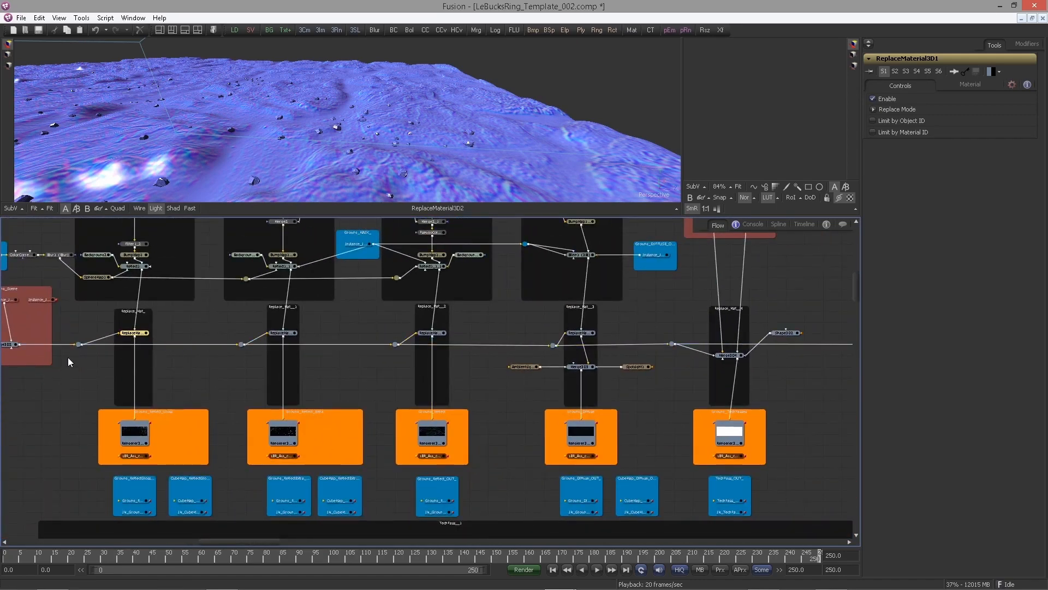
# Review the Ground_Normals group's Replace Material 3D and renderer connections
pyautogui.scroll(3, 461, 421)
pyautogui.moveTo(789, 382); pyautogui.dragTo(522, 431)
pyautogui.moveTo(613, 382); pyautogui.dragTo(493, 422)
pyautogui.moveTo(725, 384); pyautogui.dragTo(529, 315)
pyautogui.scroll(-1, 528, 315)
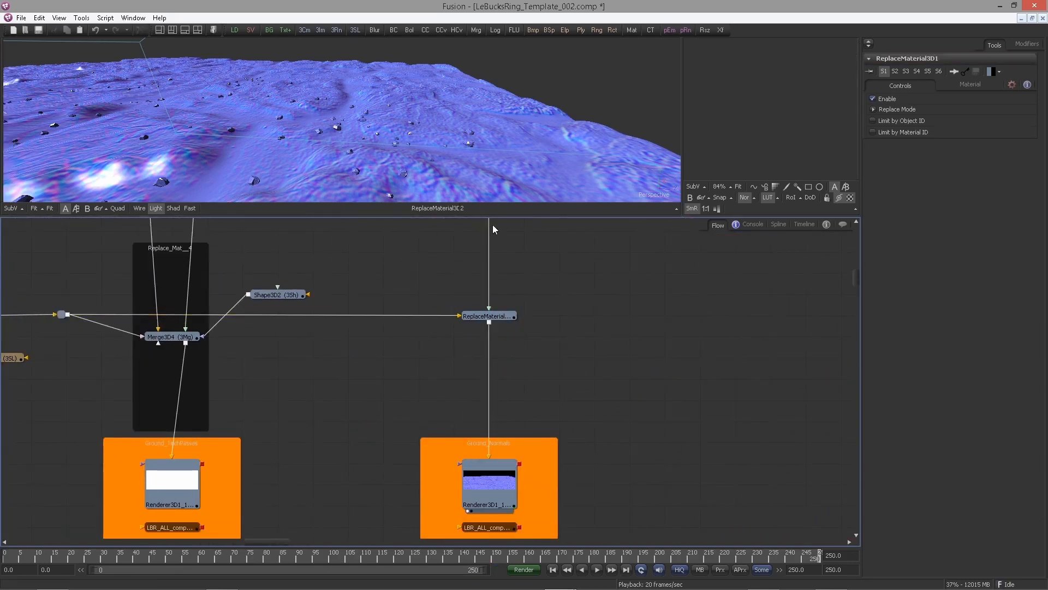
pyautogui.moveTo(336, 136); pyautogui.dragTo(330, 135)
pyautogui.scroll(-1, 330, 135)
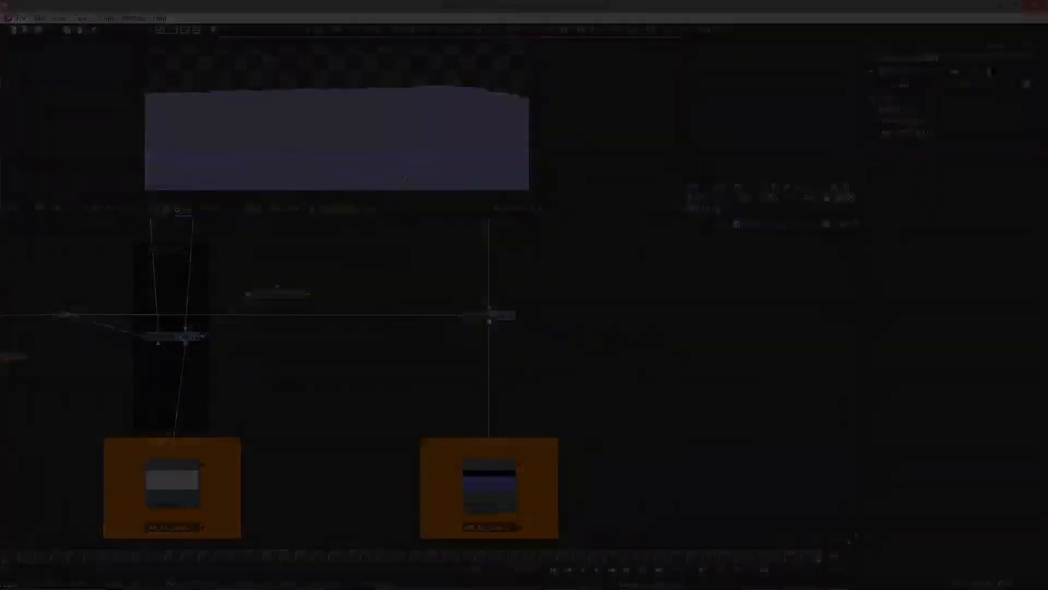